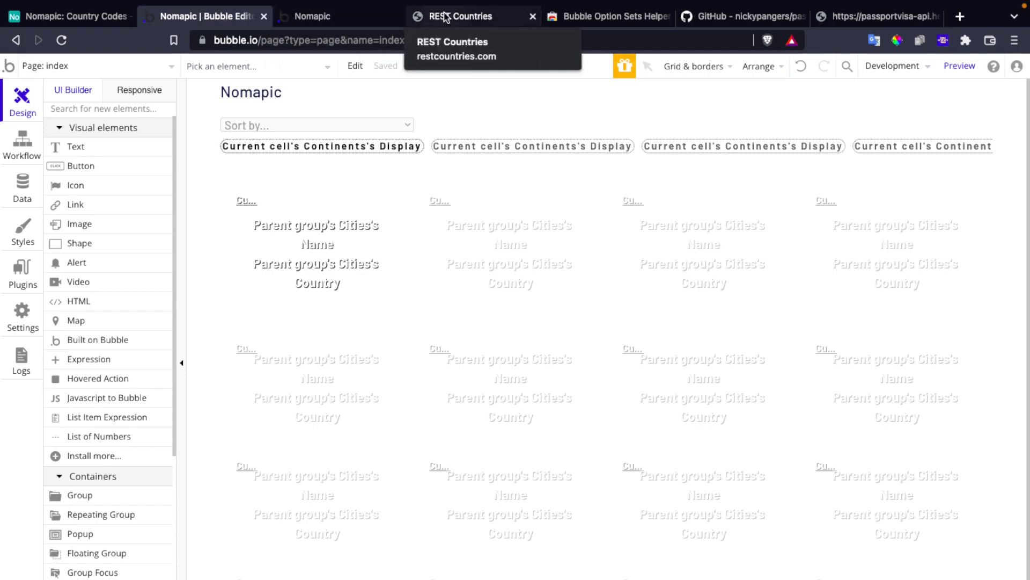
Step: View the nomadlist.com home page in a separate tab and close it to return to the Bubble editor
click(959, 17)
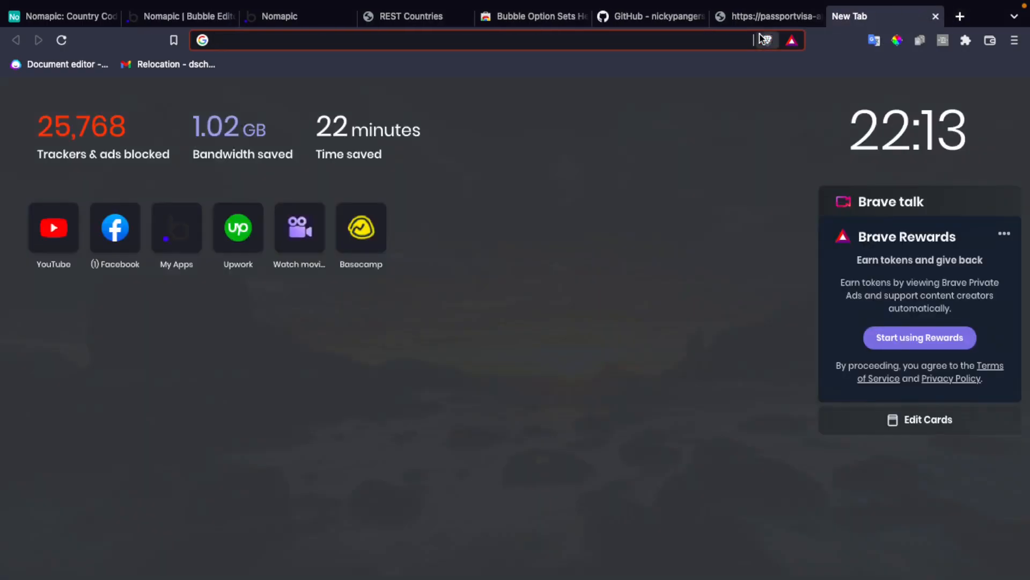
text(nomadlist.com)
key(Return)
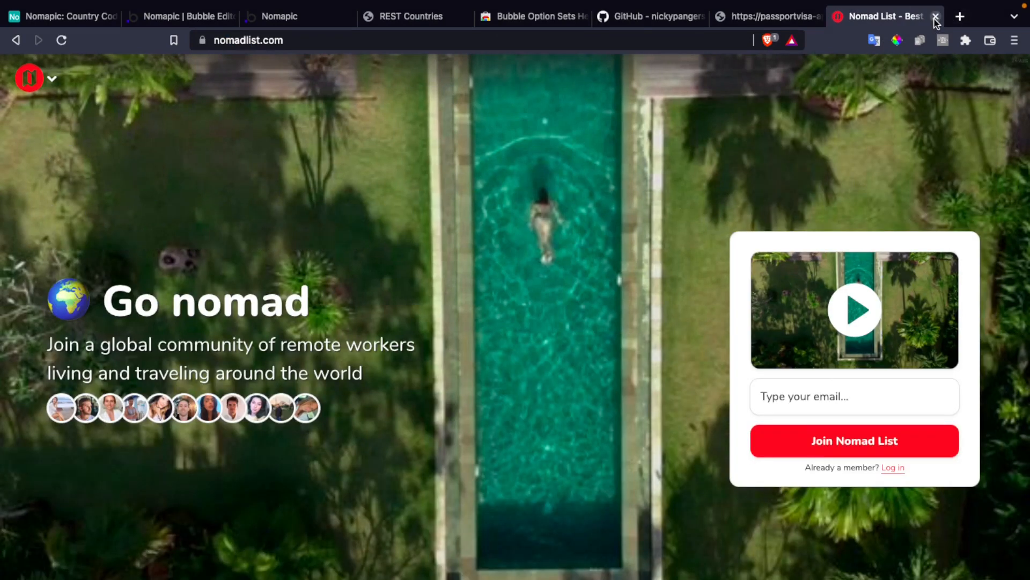
click(935, 18)
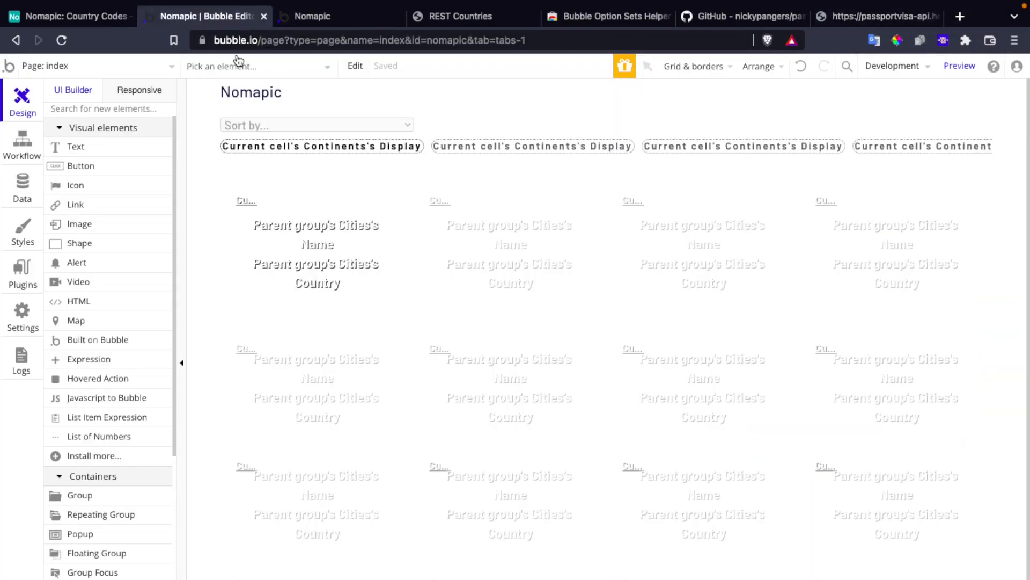
Step: Create a new blank page named visa_req and dismiss its property editor
click(128, 66)
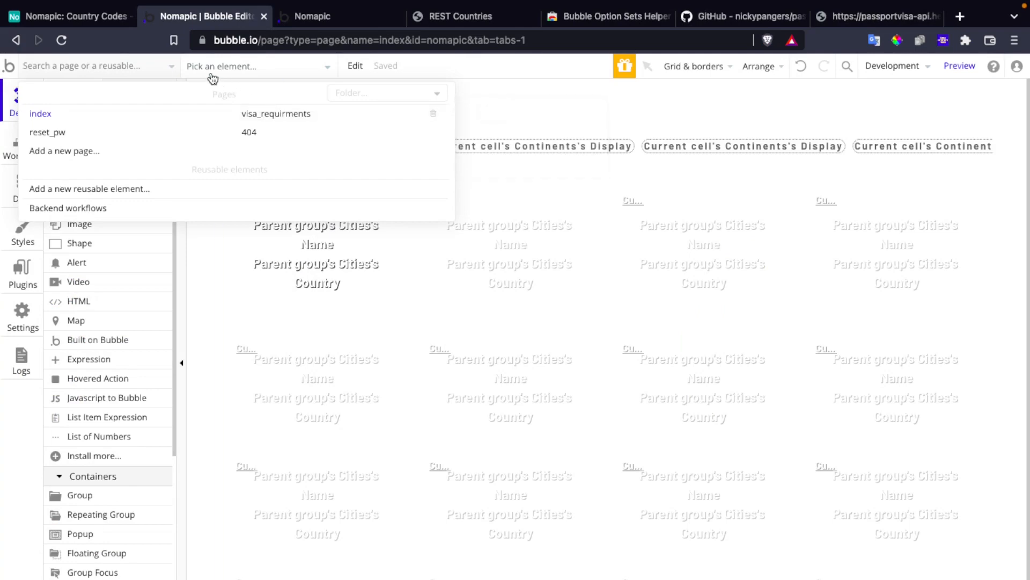
click(144, 151)
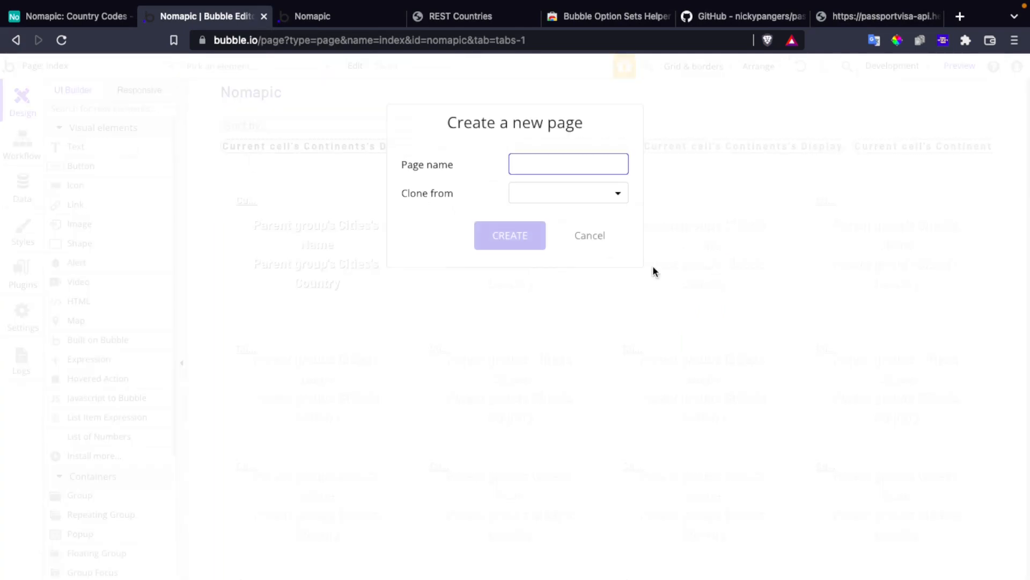
text(visa_req)
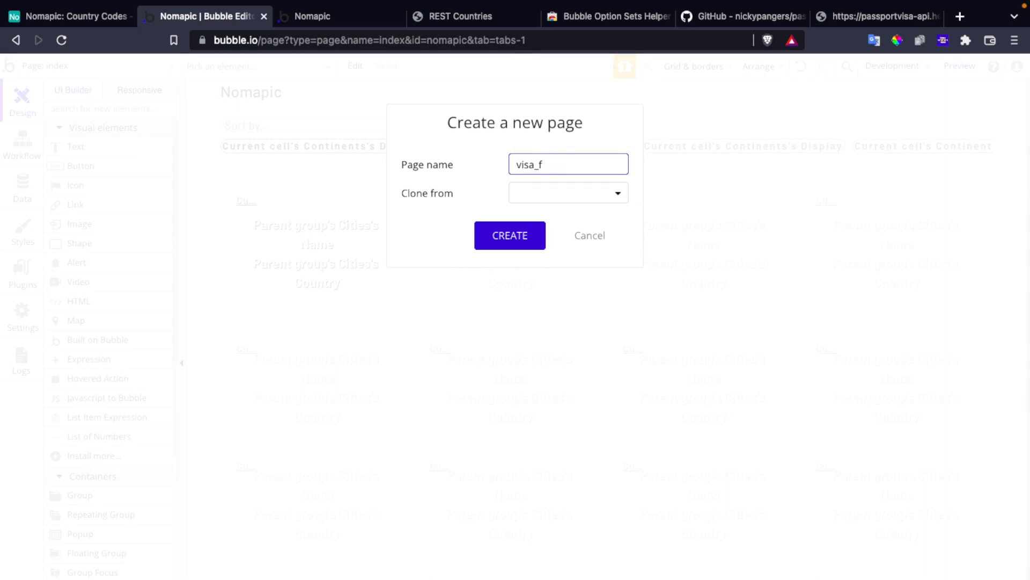
click(527, 231)
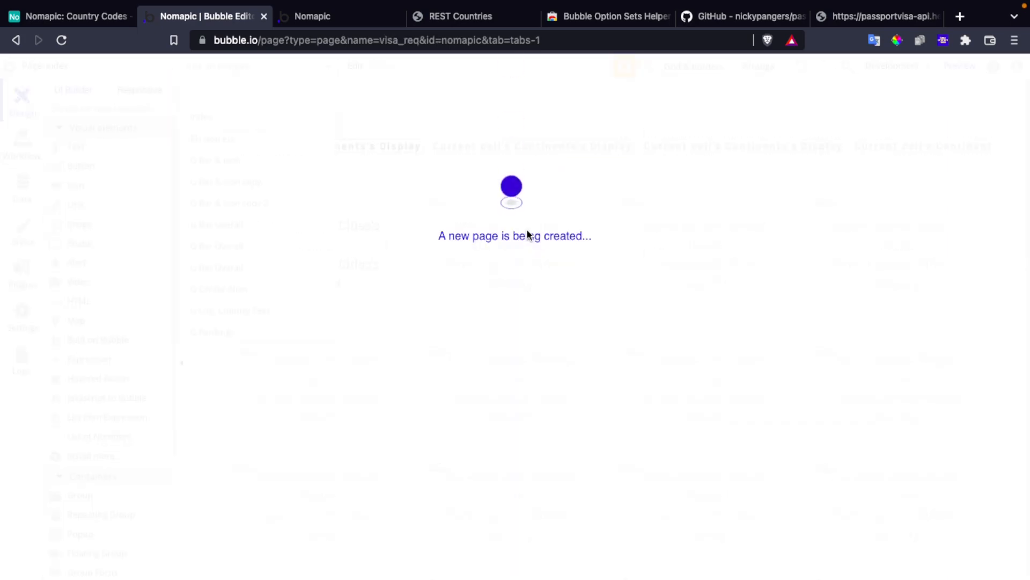
double_click(528, 232)
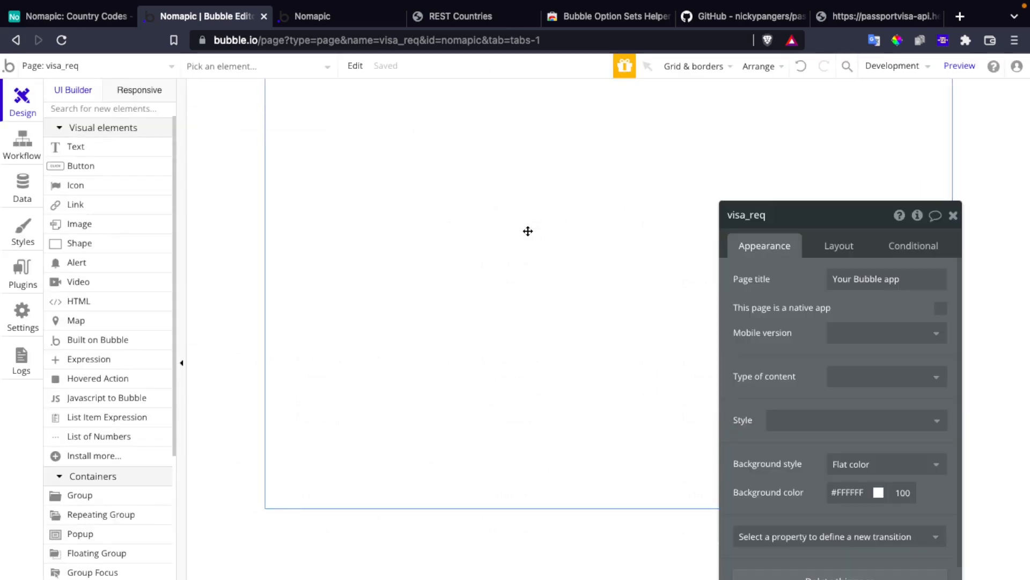
click(953, 215)
Step: Add a dropdown near the upper-left corner of the visa_req page and name it Dropdown Passport Held
scroll(93, 368, down, 2)
scroll(92, 365, up, 3)
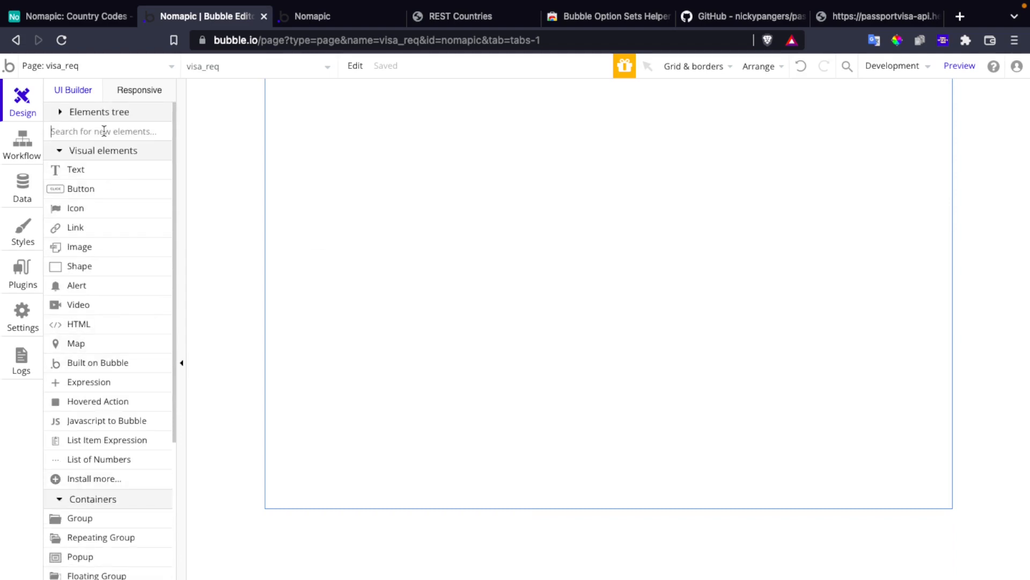
text(drop)
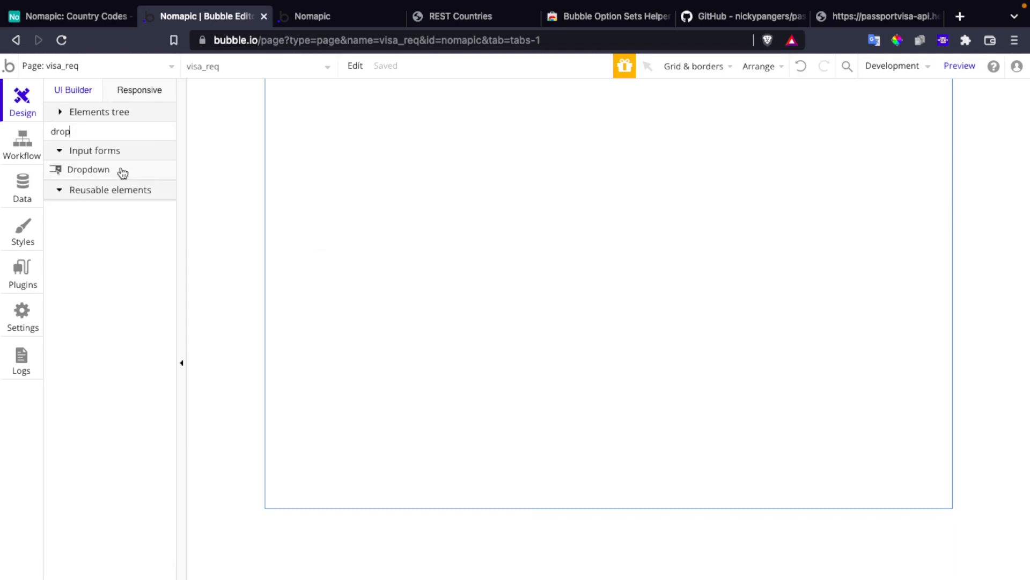
click(122, 170)
mouse_move(290, 110)
mouse_down()
mouse_move(330, 128)
mouse_move(404, 130)
mouse_up()
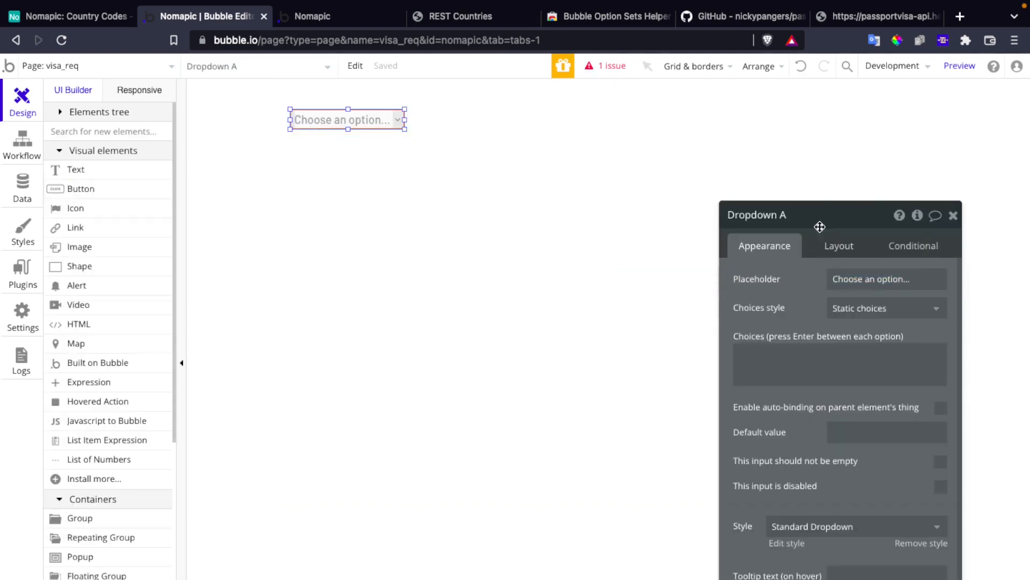
click(800, 213)
key(BackSpace)
key(BackSpace)
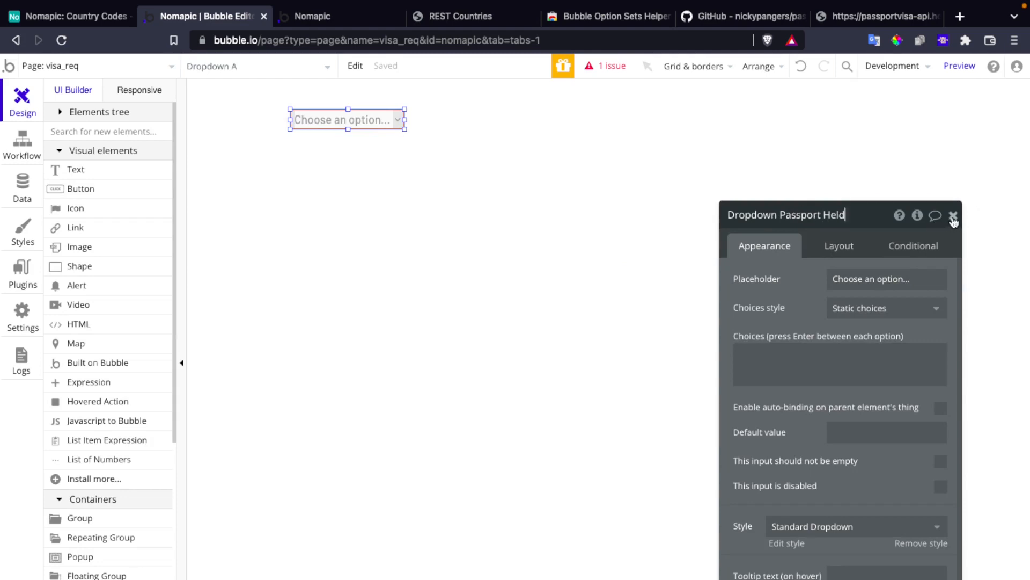
Step: Duplicate the Passport Held dropdown, place the copy directly below it, and name it Dropdown Destination
click(376, 114)
key(ctrl+c)
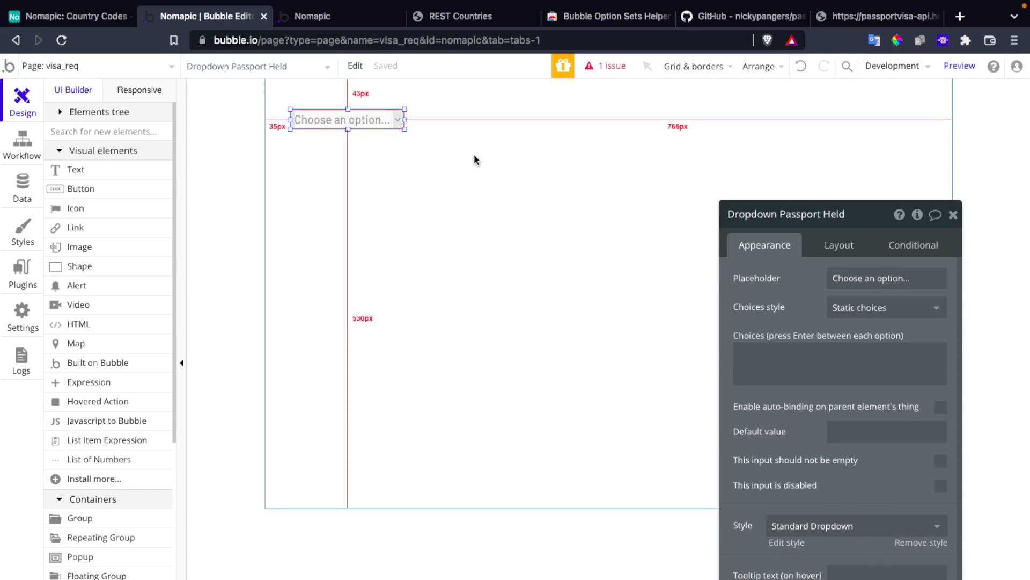
click(474, 157)
key(ctrl+v)
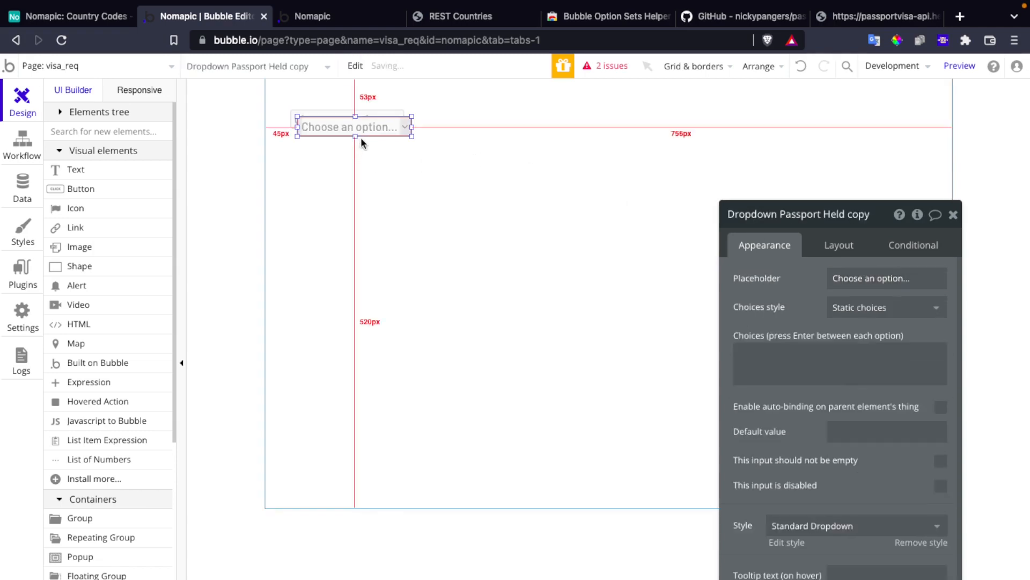
drag(360, 132, 353, 172)
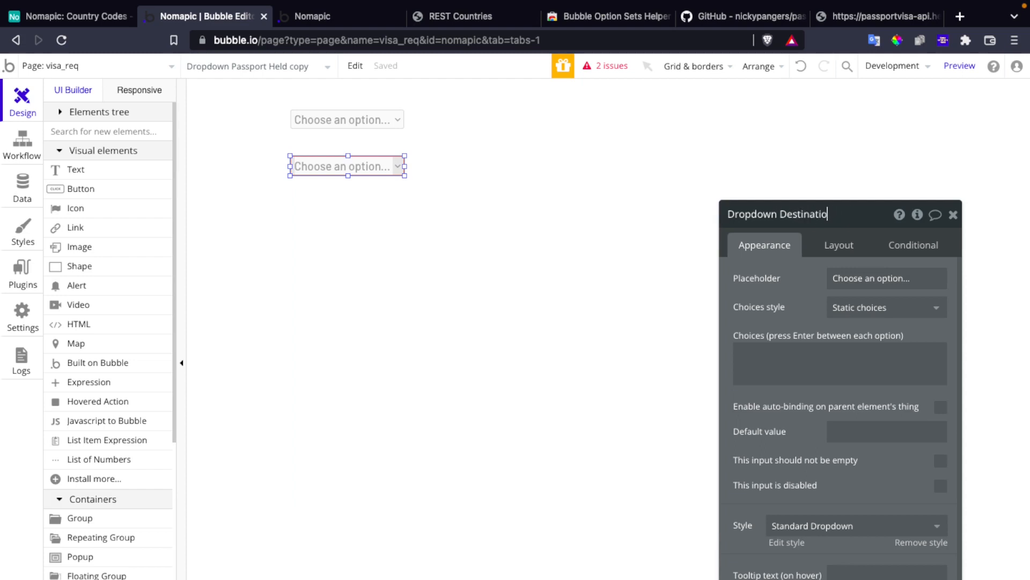
click(953, 214)
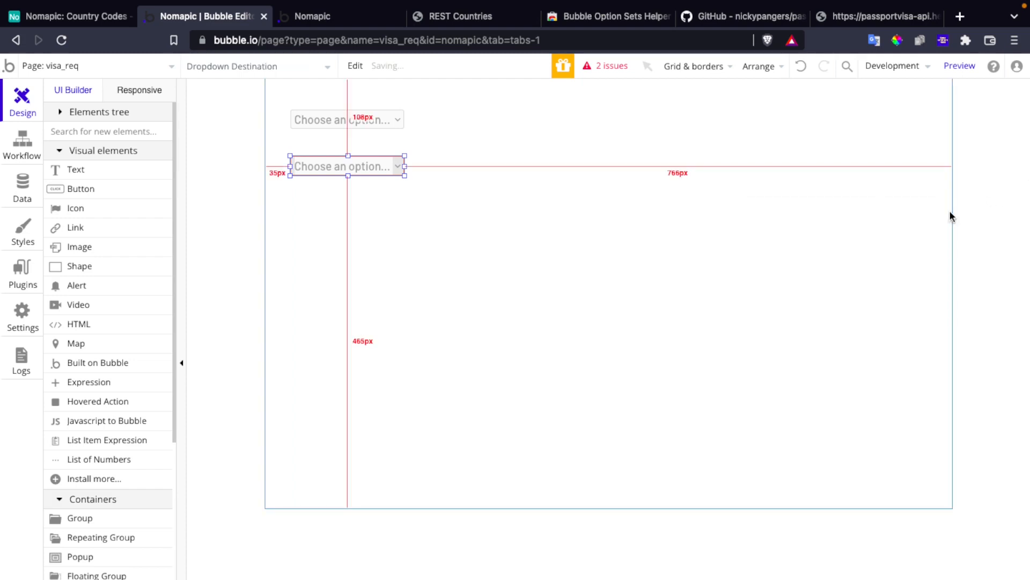
click(372, 122)
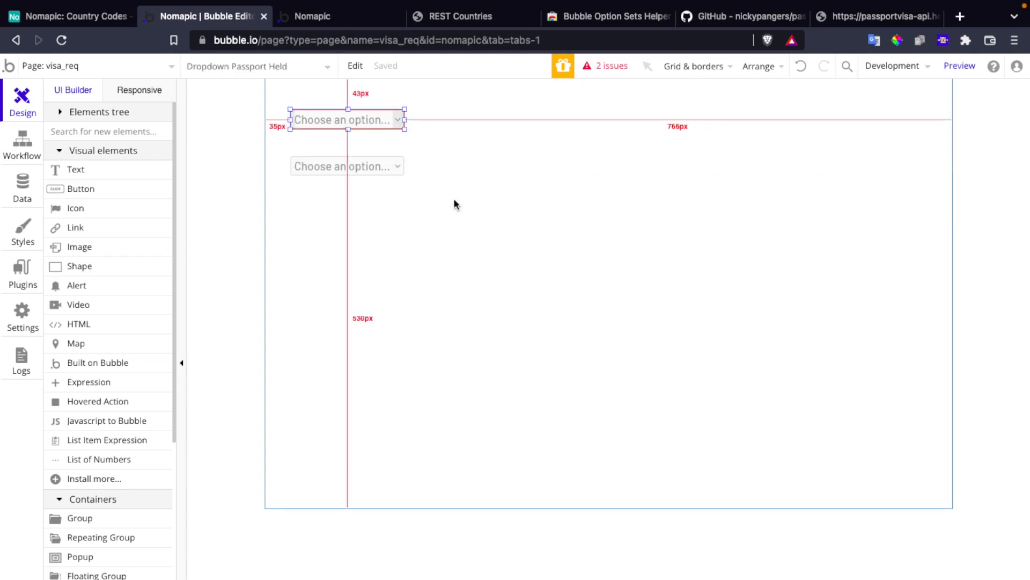
click(455, 200)
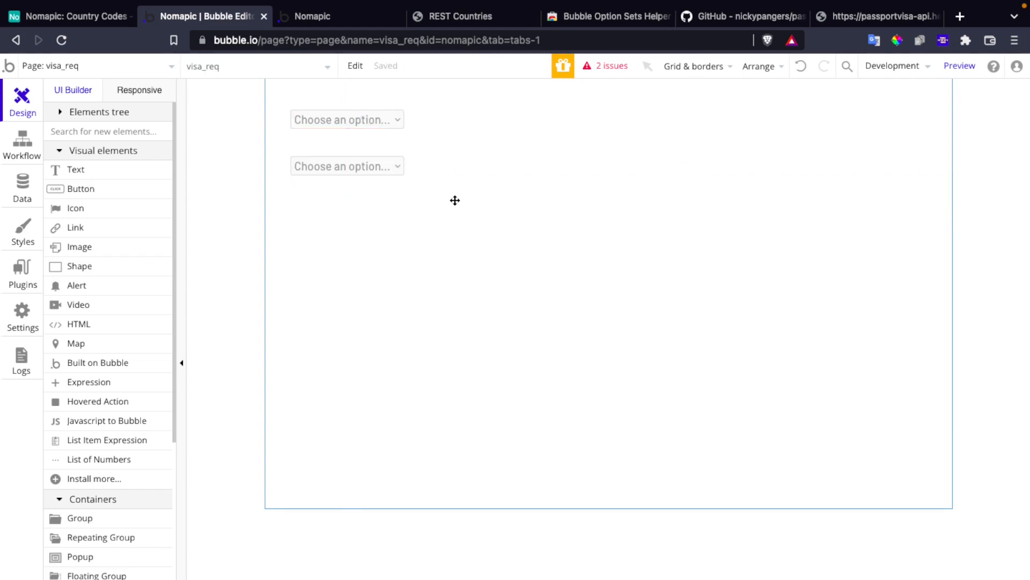
Step: Look over the REST Countries documentation and the endpoint instructions in the Passport Visa API README on GitHub
click(458, 16)
scroll(466, 263, up, 20)
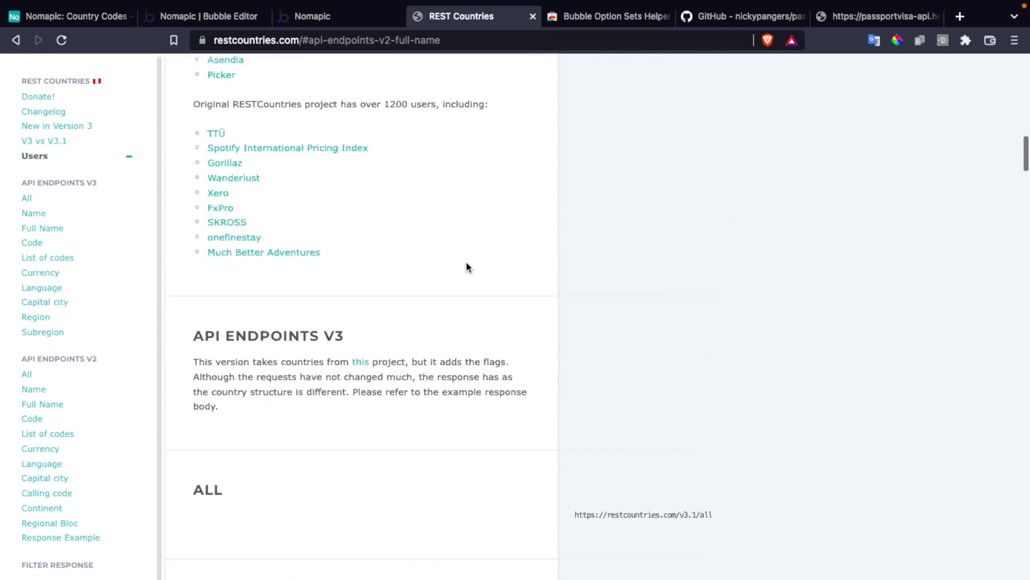
click(739, 16)
scroll(397, 289, down, 1)
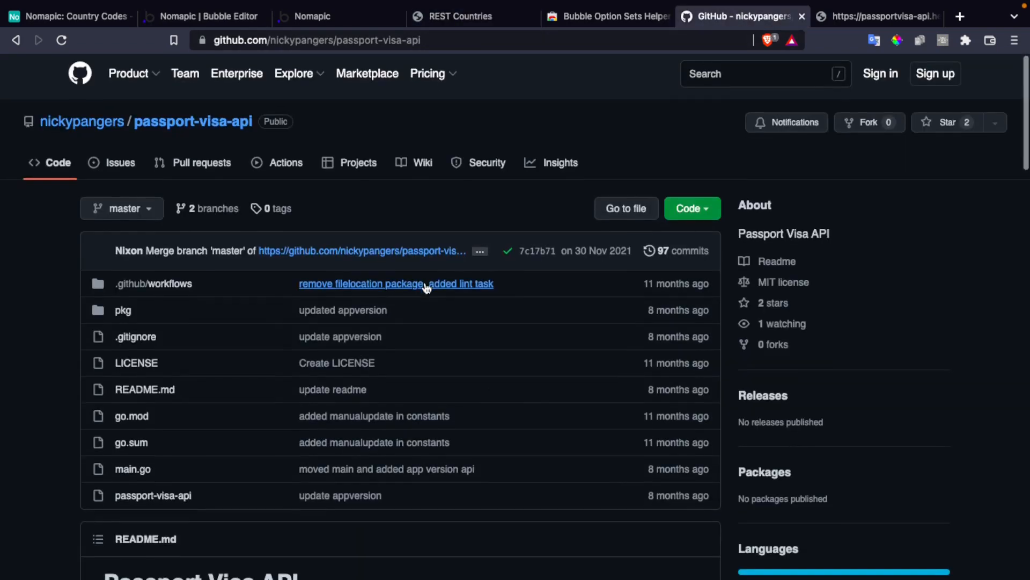
scroll(297, 197, down, 10)
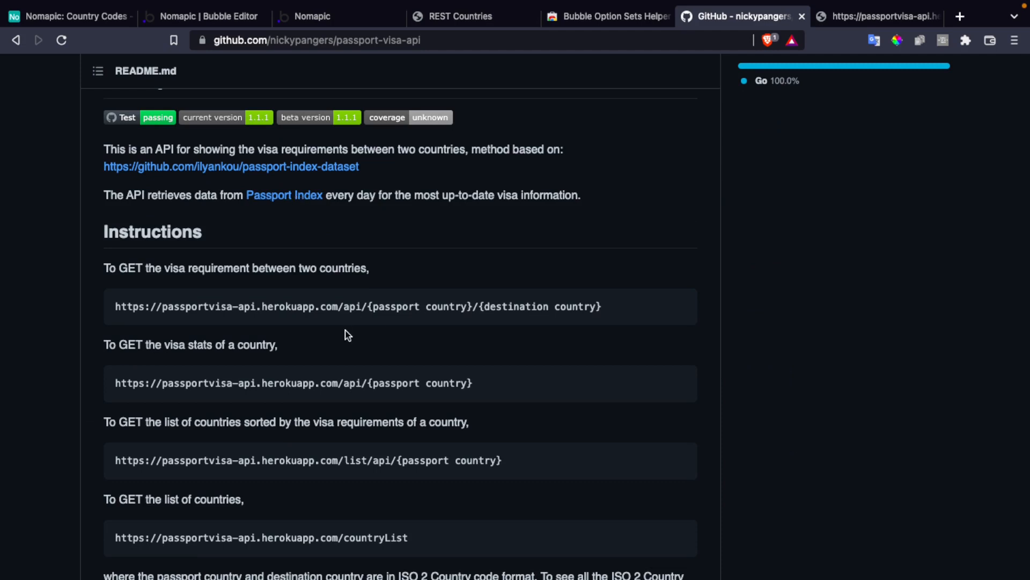
scroll(346, 334, down, 1)
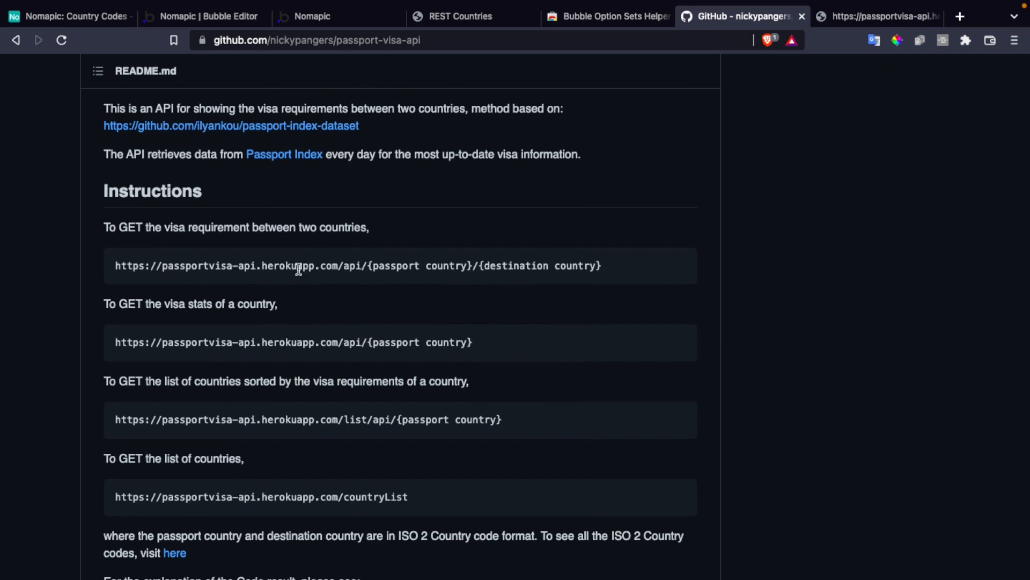
Step: Look over the Passport Index site linked in the README and return to the GitHub repository
click(296, 156)
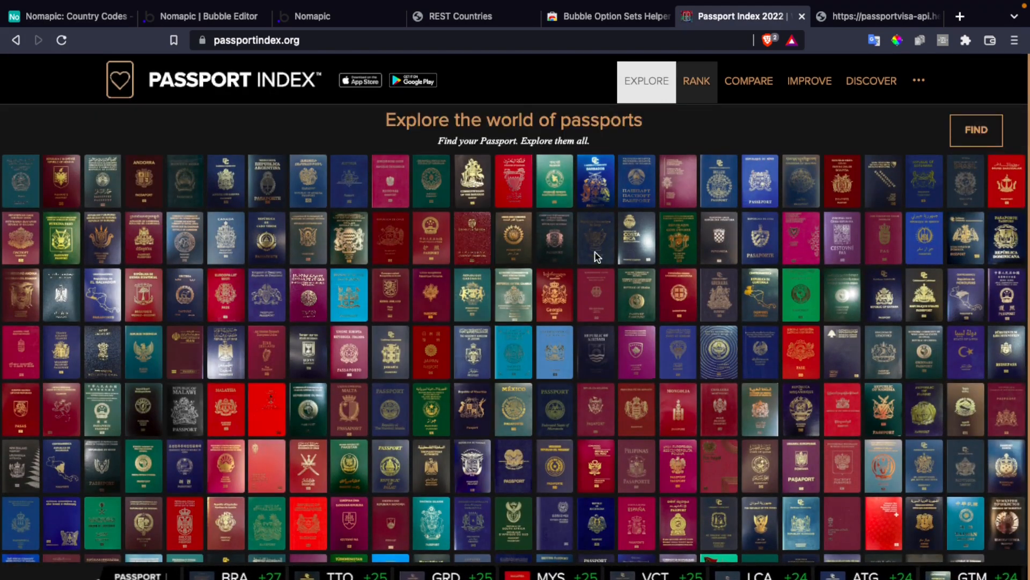
scroll(386, 214, down, 1)
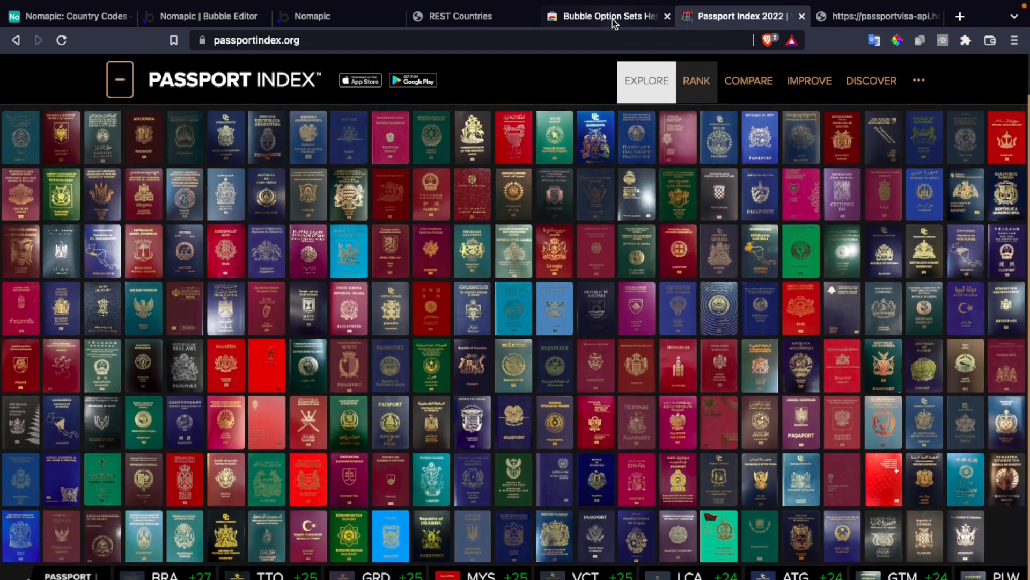
click(615, 20)
click(701, 20)
click(16, 41)
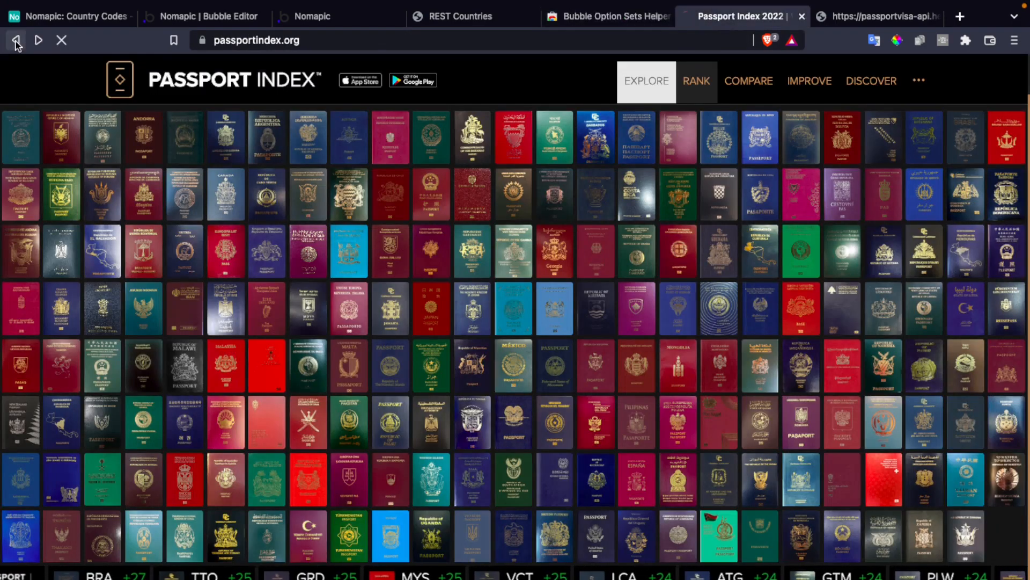
scroll(377, 324, down, 6)
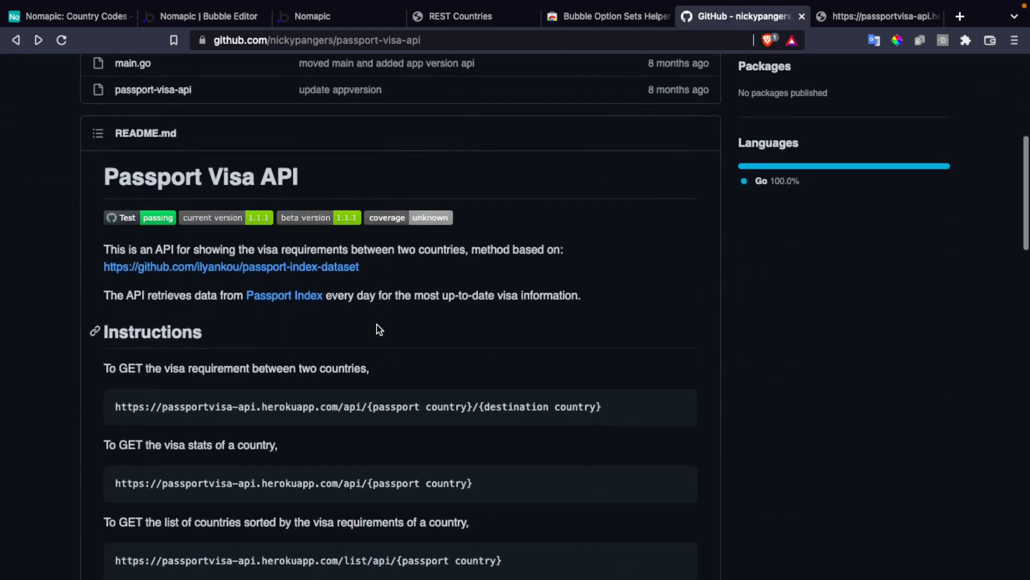
scroll(377, 325, down, 3)
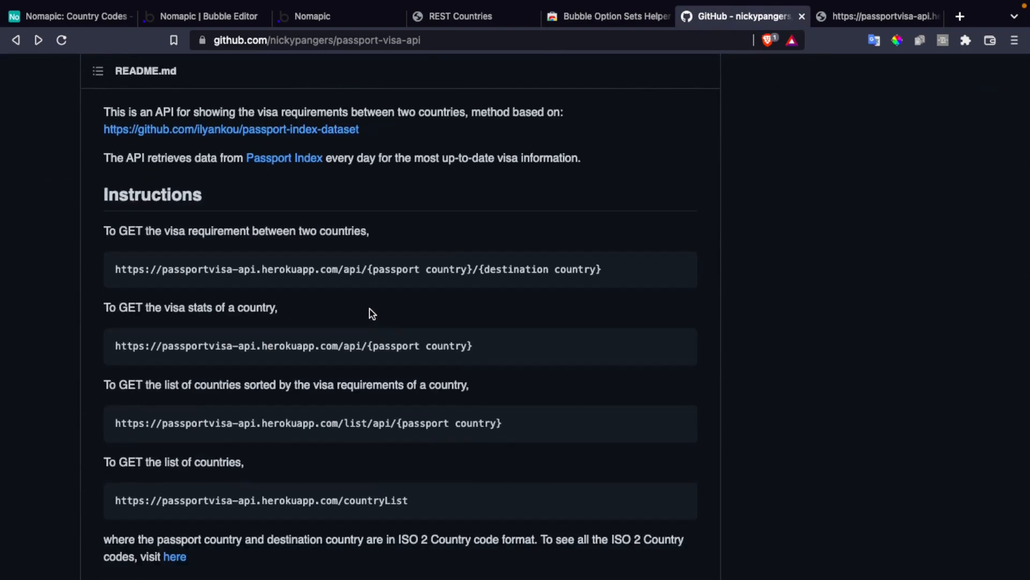
triple_click(349, 345)
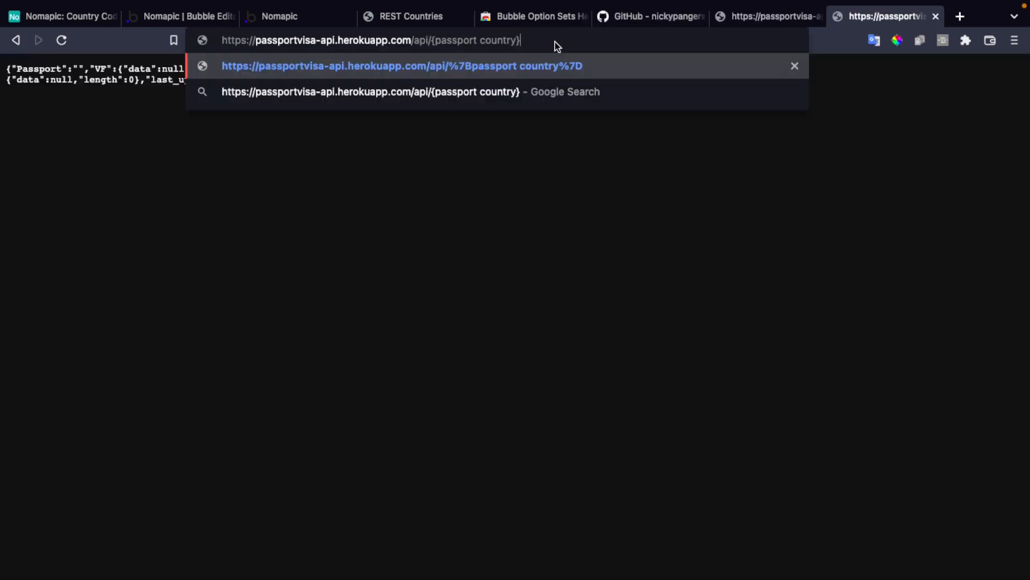
key(shift+Left)
key(shift+Left)
key(shift+Left)
key(shift+Left)
key(shift+Left)
key(shift+Left)
key(shift+Left)
key(shift+Left)
key(shift+Left)
key(shift+Left)
key(shift+Left)
key(shift+Left)
key(shift+Left)
key(shift+Left)
key(shift+Left)
key(shift+Left)
key(shift+Left)
key(shift+Left)
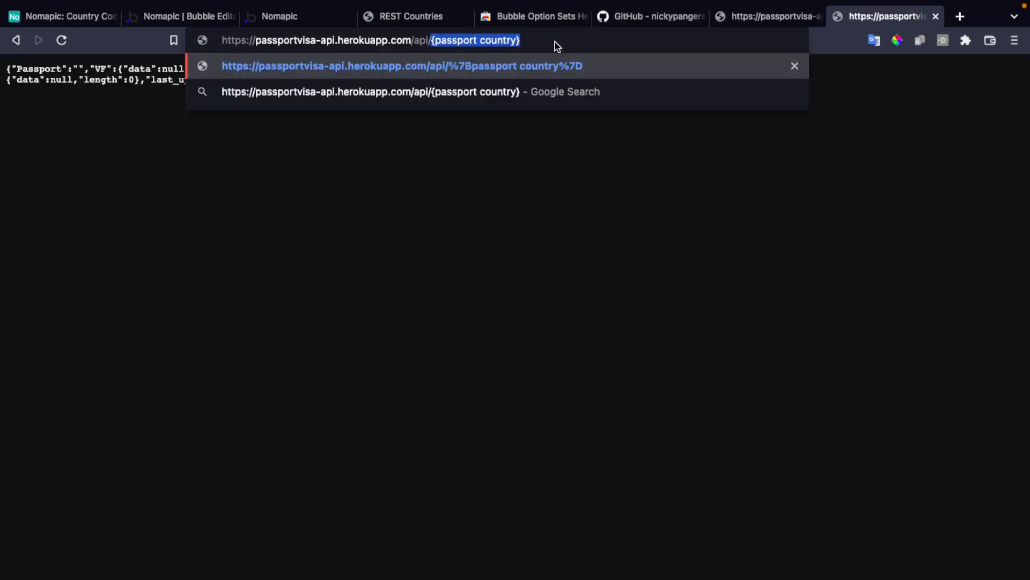
key(BackSpace)
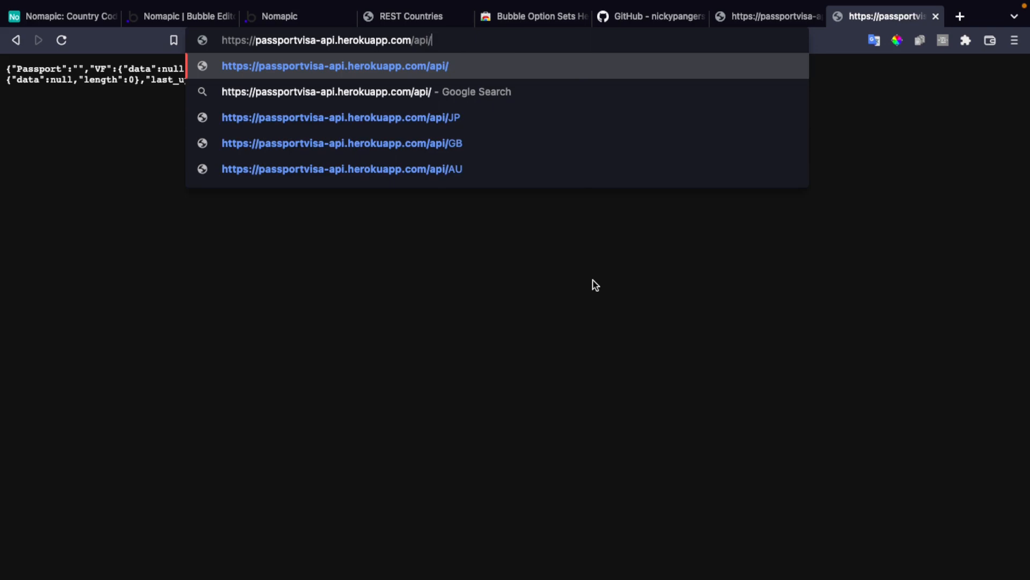
text(AU)
key(Return)
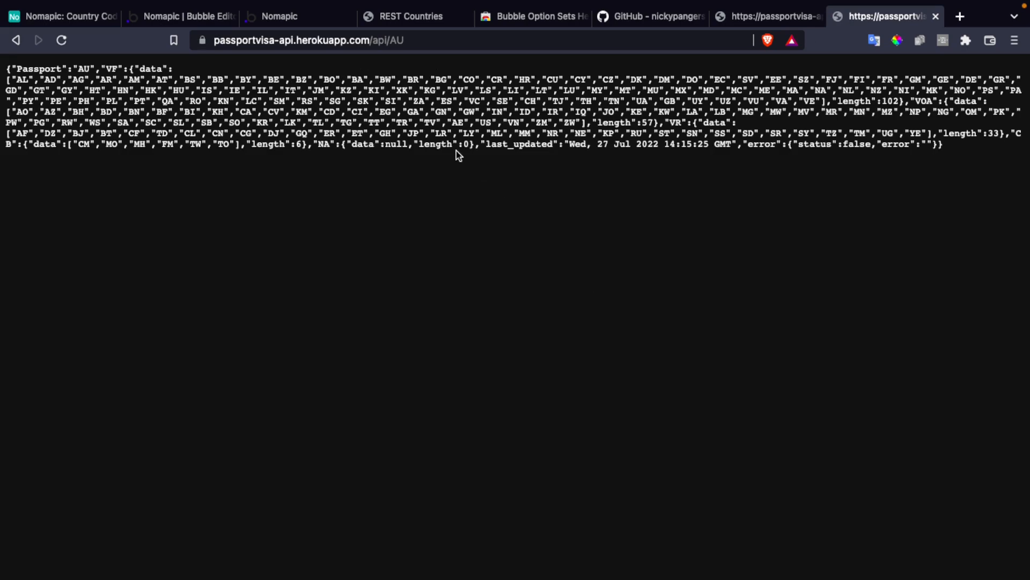
scroll(141, 129, up, 1)
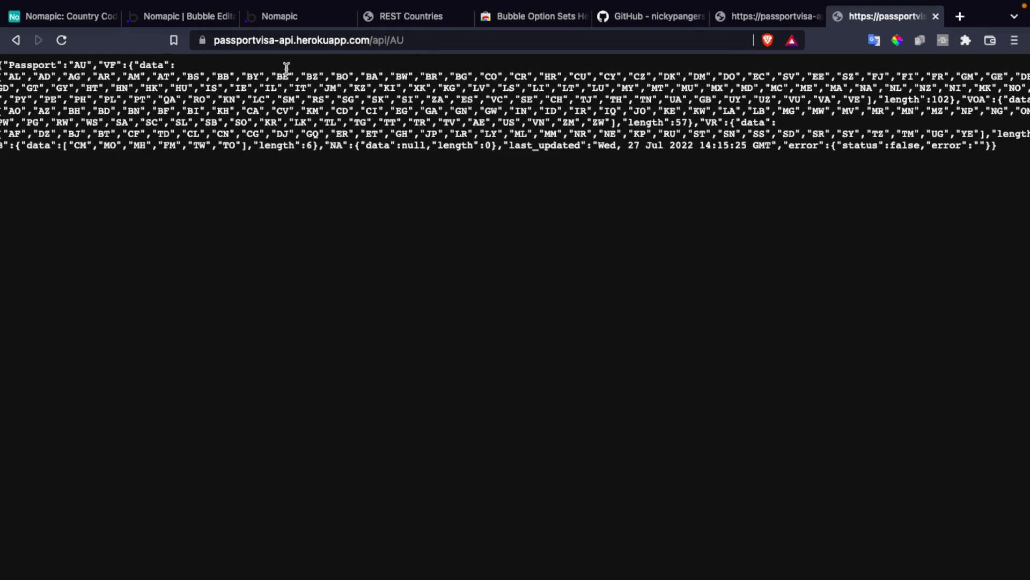
click(744, 13)
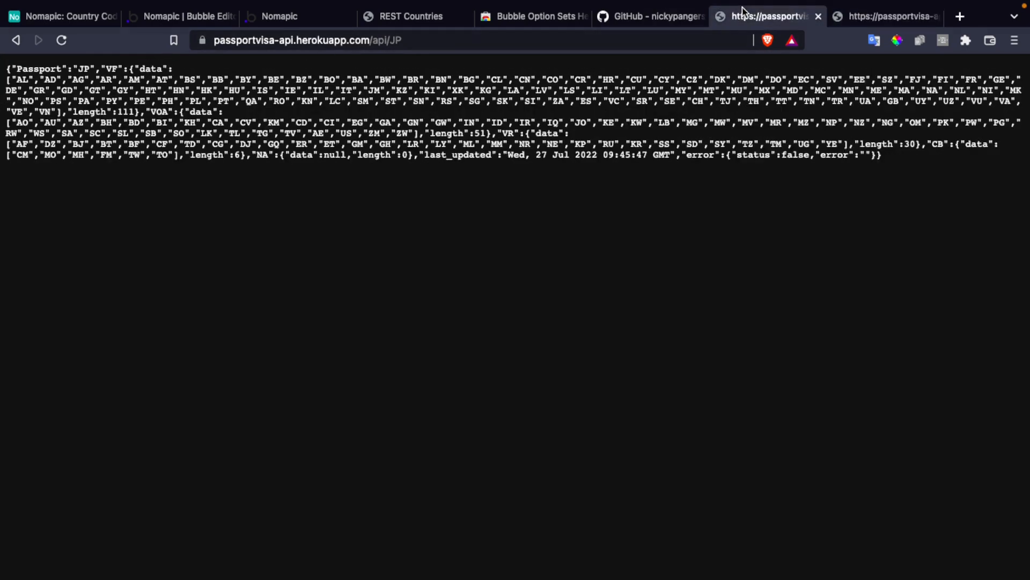
Step: Return to the Passport Visa API README and examine its Data Object Type section
click(666, 16)
click(440, 346)
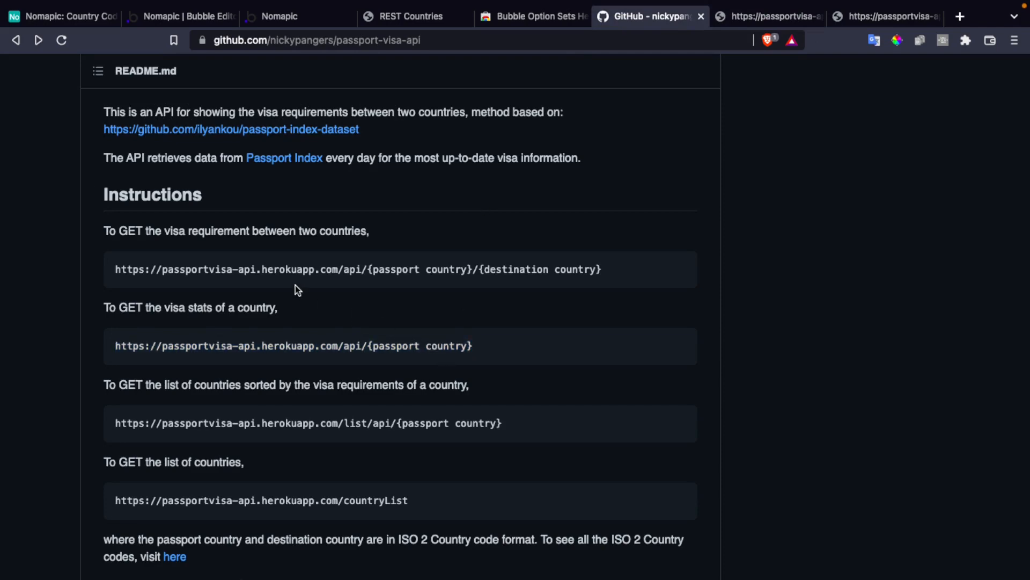
scroll(295, 285, down, 3)
scroll(295, 352, down, 5)
scroll(295, 349, down, 10)
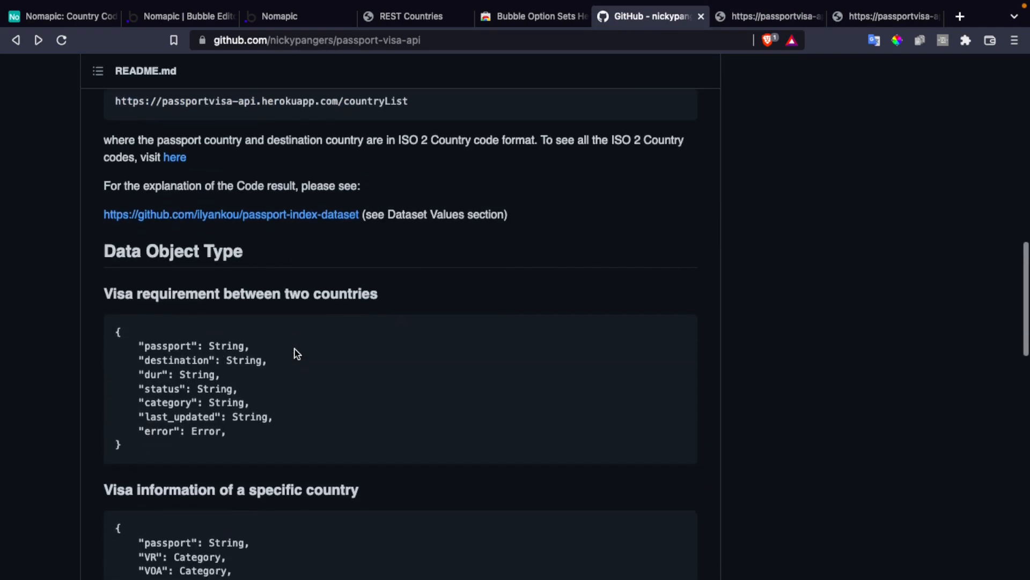
Step: Examine the Examples section of the Passport Visa API README, including the query between two countries
scroll(294, 349, down, 10)
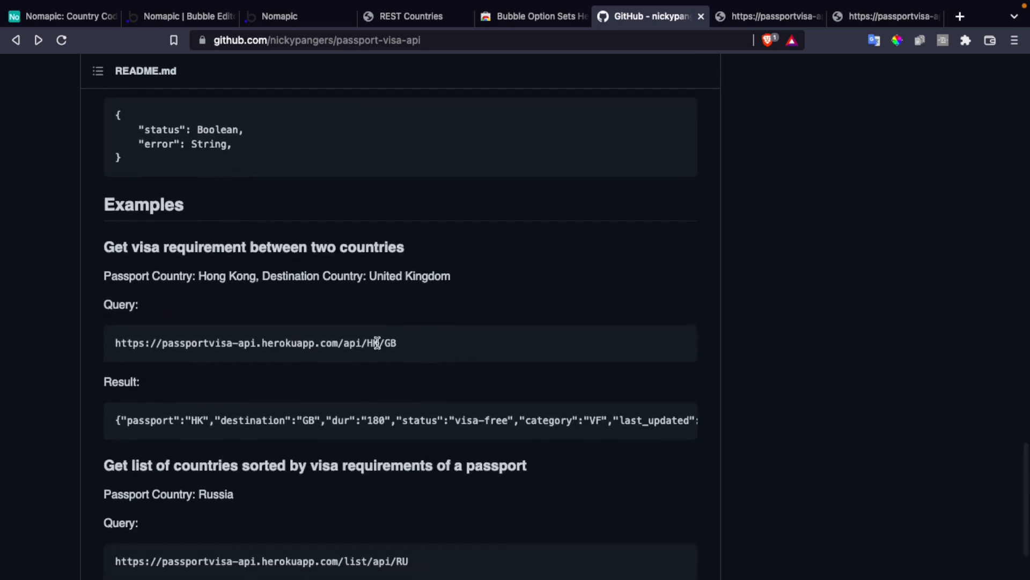
scroll(376, 343, up, 4)
scroll(402, 340, down, 4)
Step: Examine the AU passport response, comparing its VF and VOA categories with their country lists and lengths
click(884, 16)
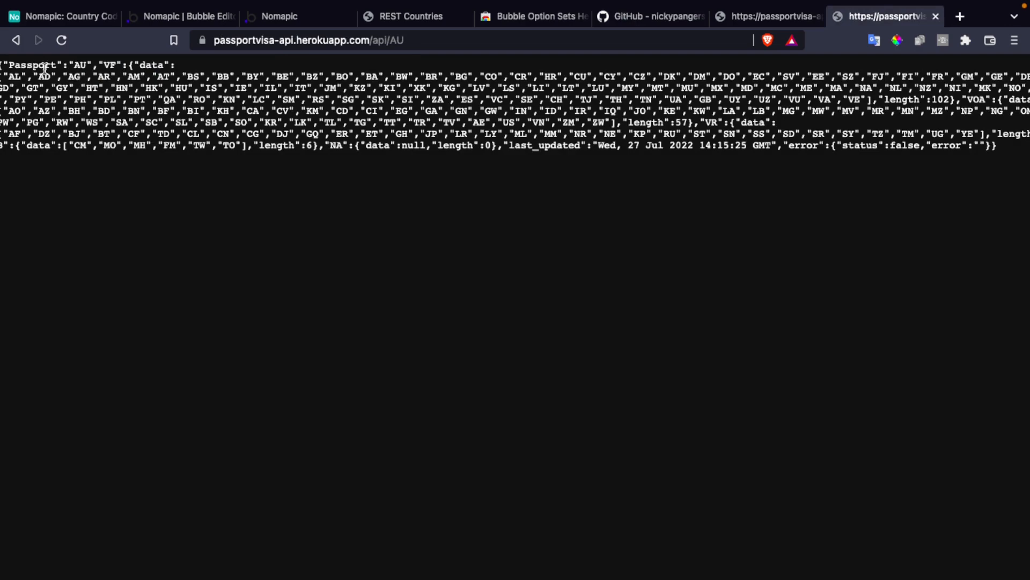
scroll(118, 64, up, 3)
double_click(110, 73)
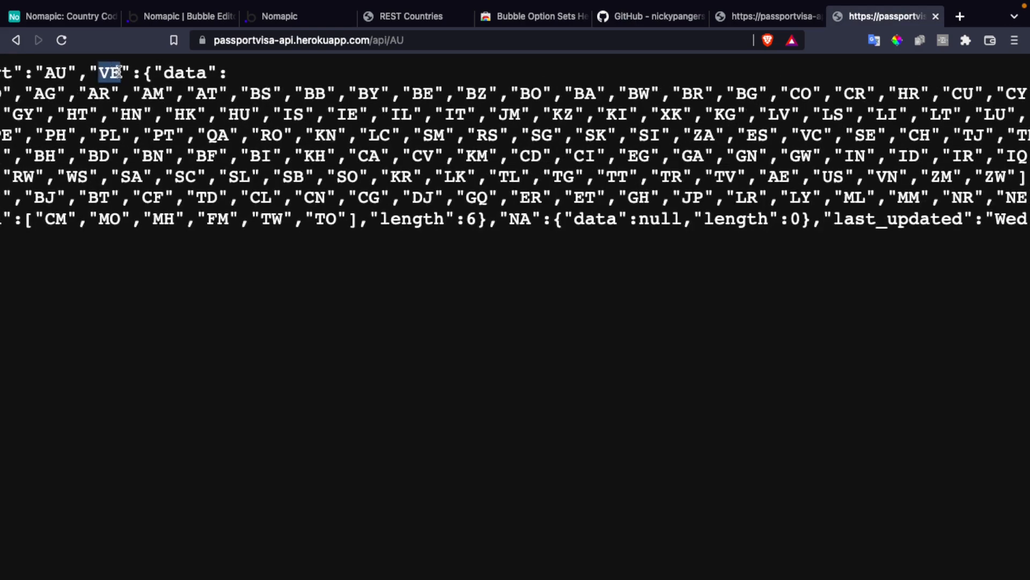
click(115, 71)
double_click(185, 73)
click(169, 171)
scroll(168, 171, left, 5)
scroll(379, 131, right, 15)
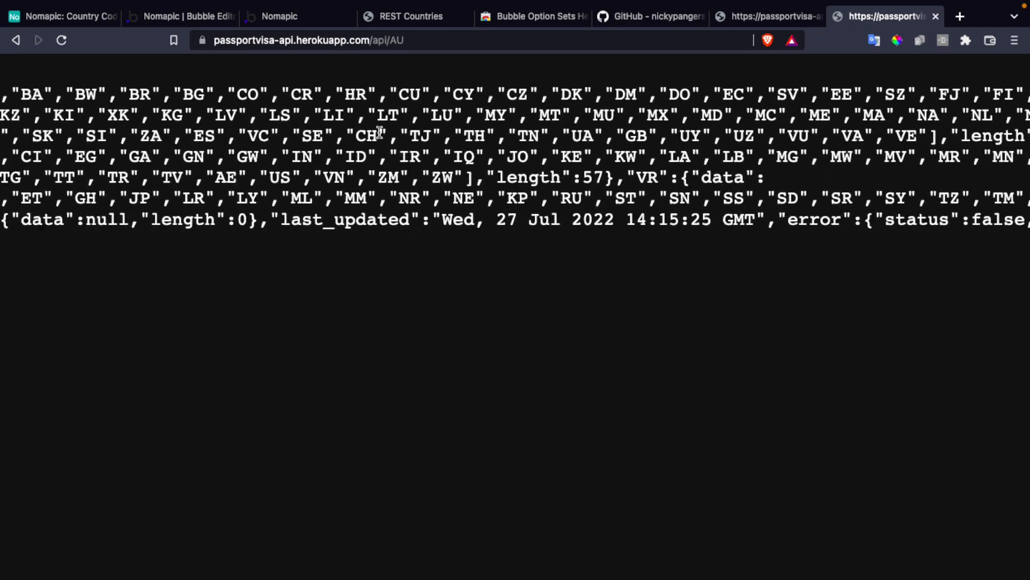
scroll(380, 132, left, 15)
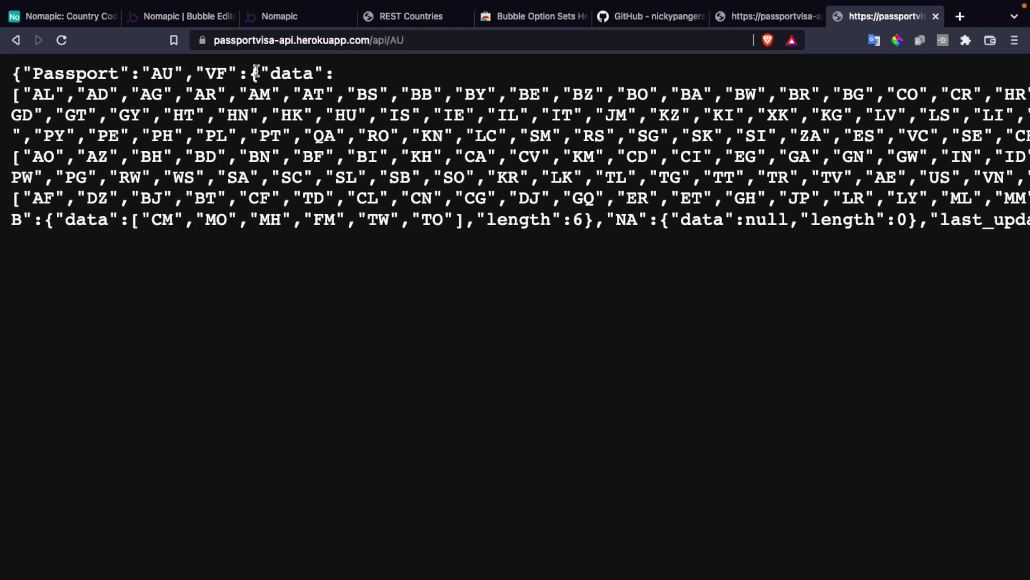
drag(256, 72, 252, 72)
scroll(552, 155, right, 15)
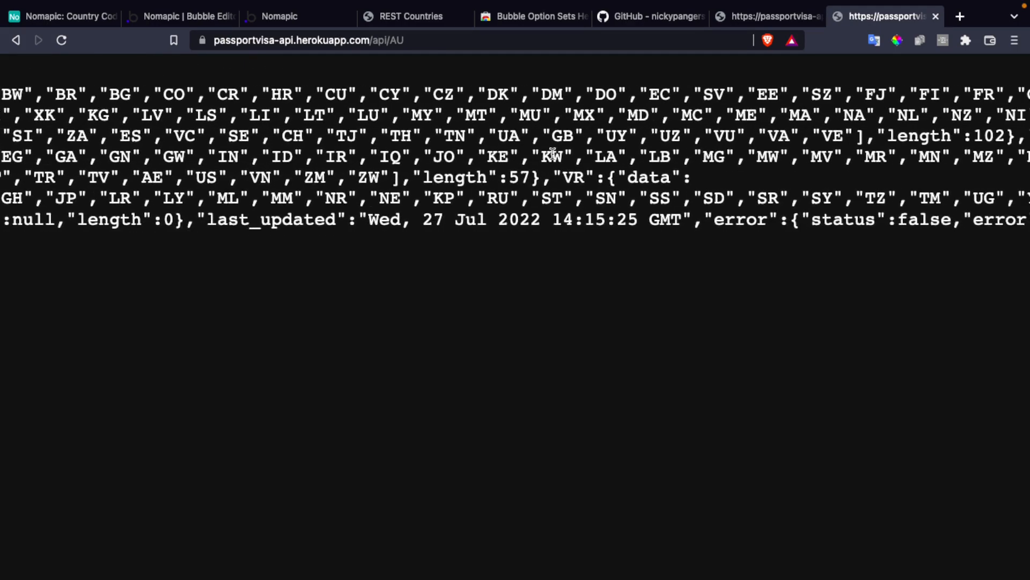
scroll(553, 154, right, 3)
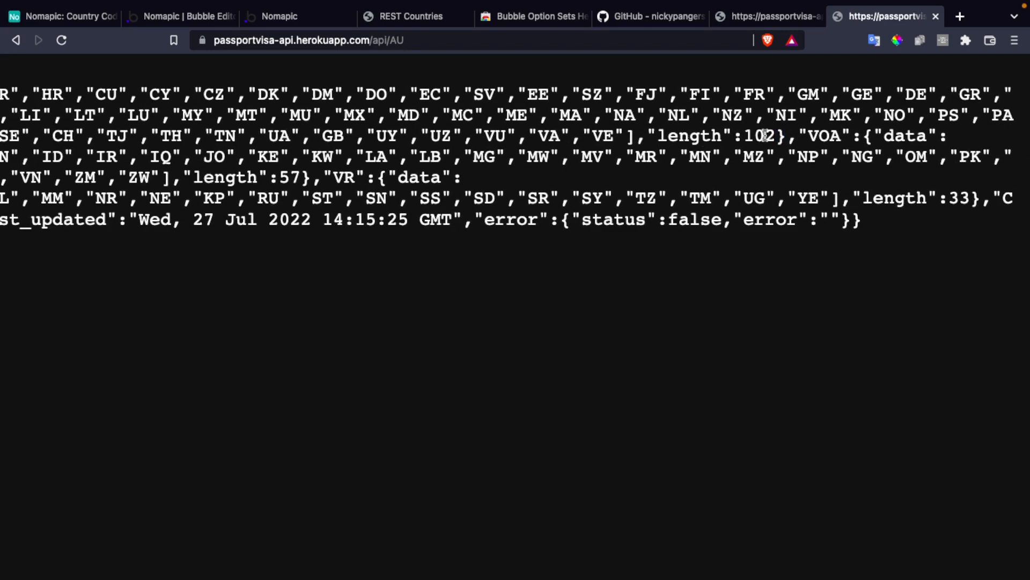
double_click(829, 135)
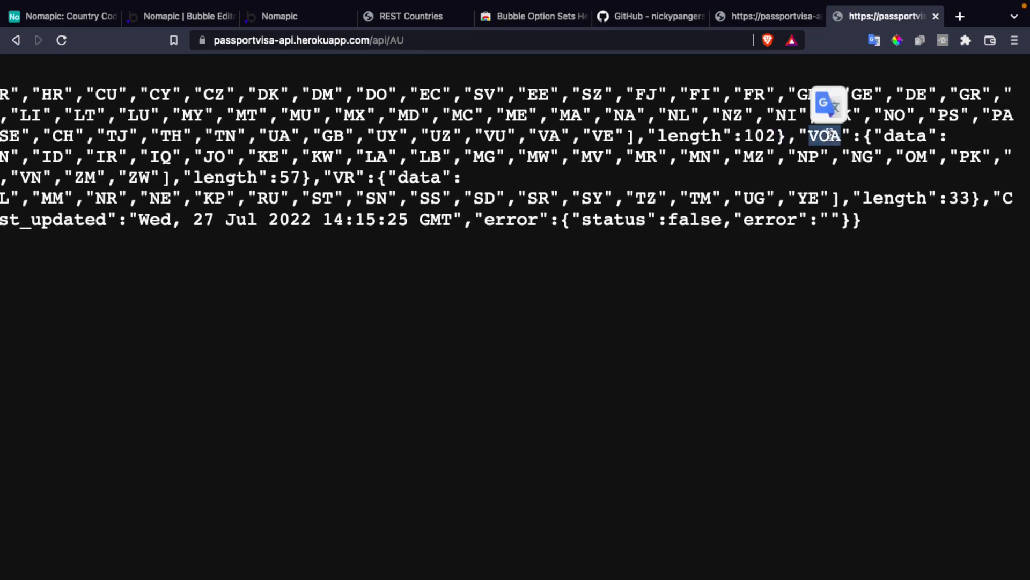
Step: Return to the GitHub README and read the Category Definition table for the visa codes
click(738, 22)
click(607, 21)
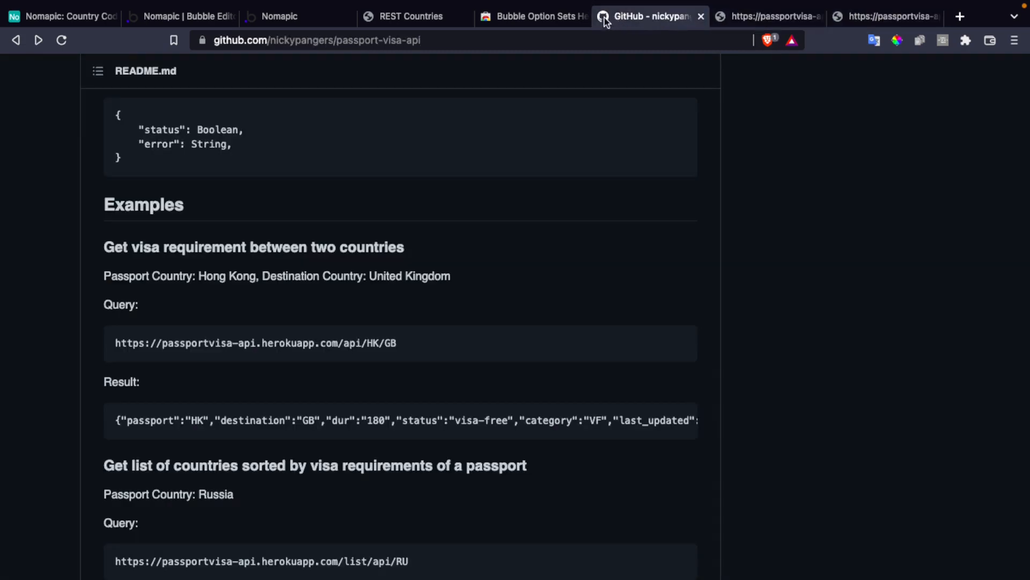
scroll(473, 288, down, 10)
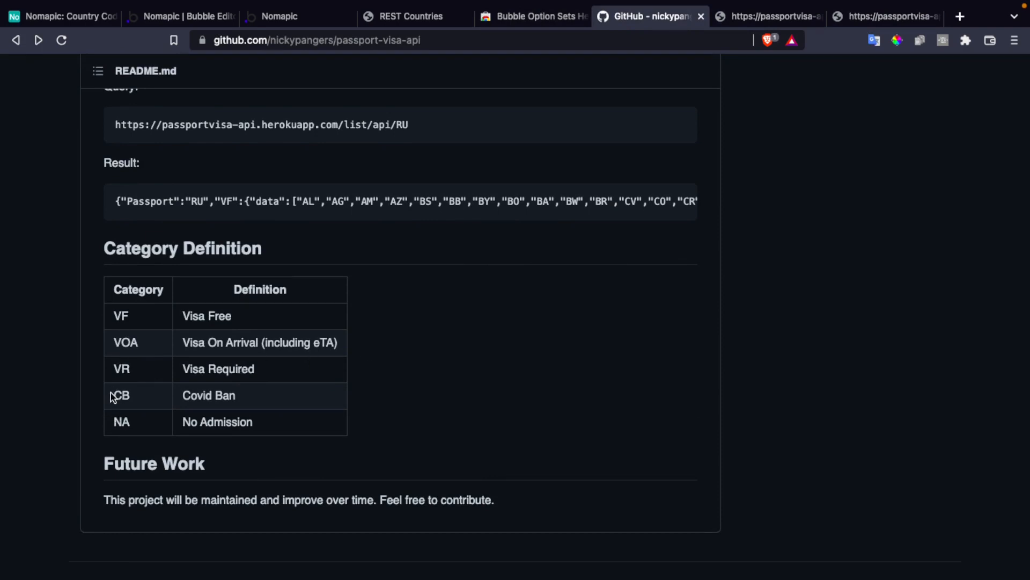
scroll(508, 312, up, 5)
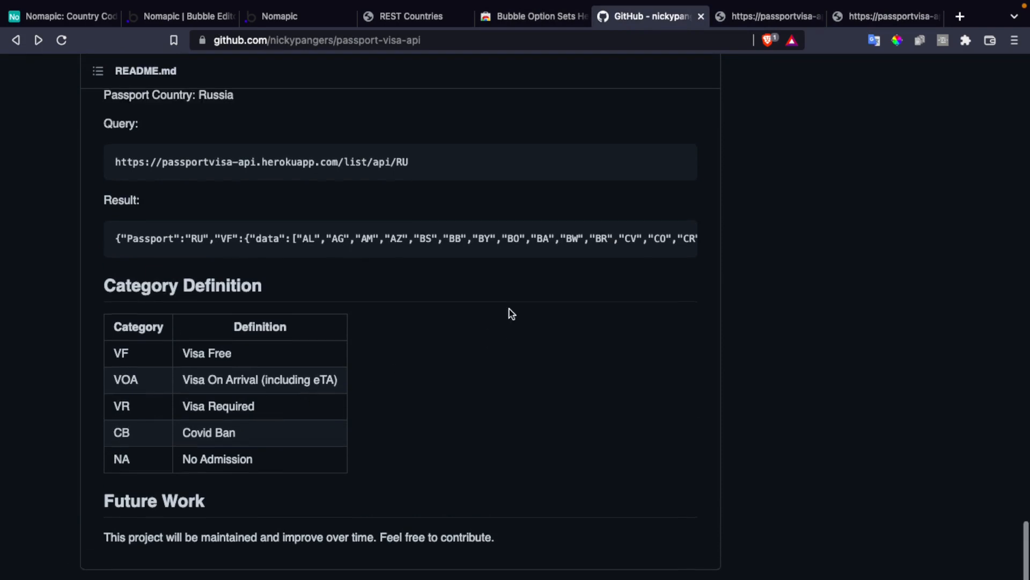
click(880, 21)
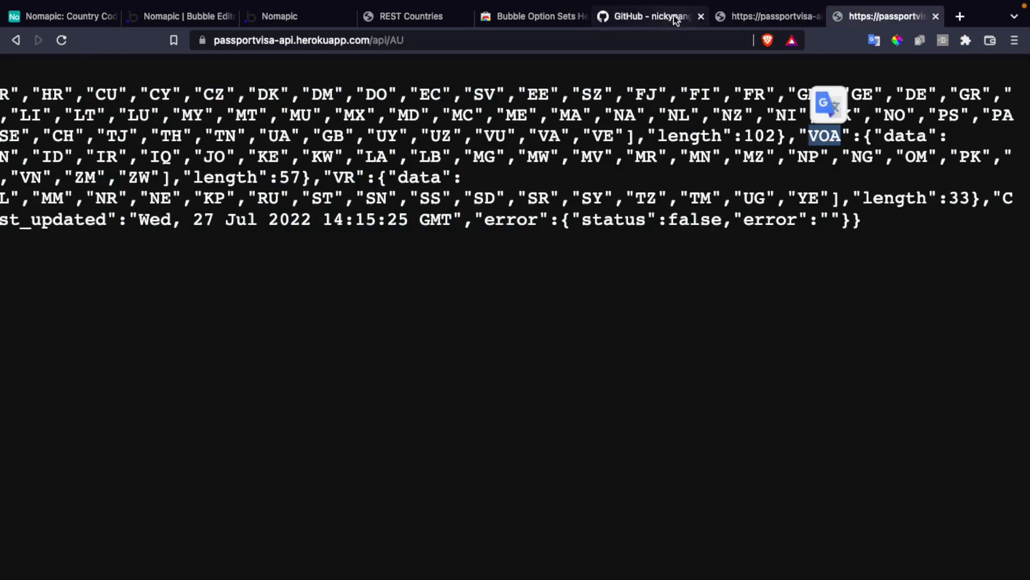
click(517, 40)
double_click(515, 39)
click(516, 38)
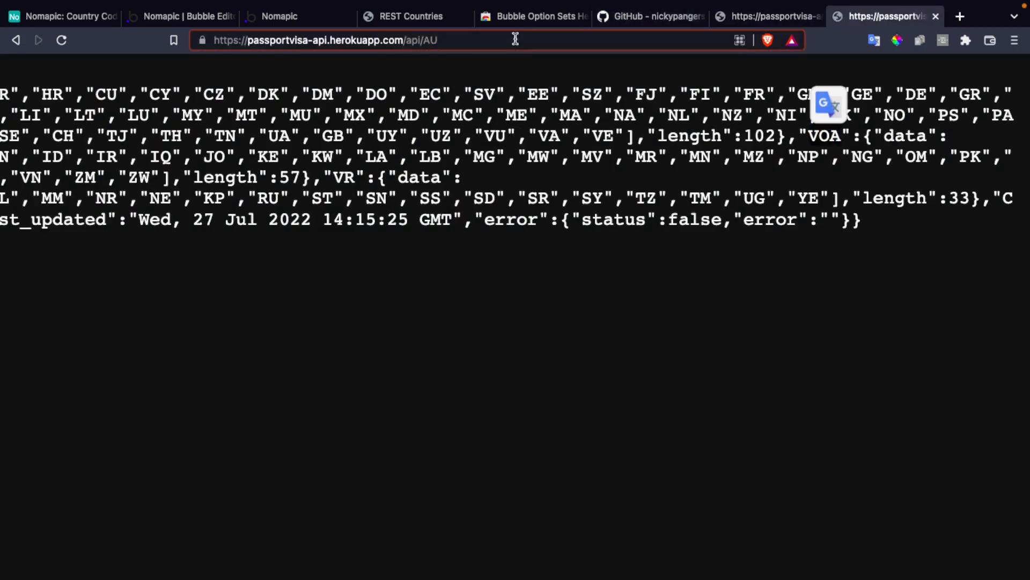
text(/PH)
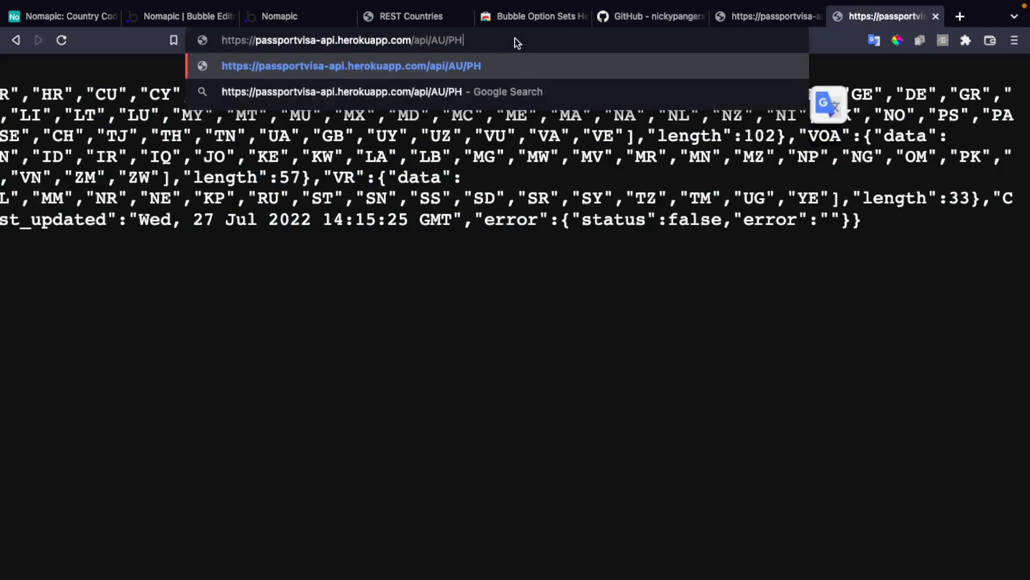
key(Return)
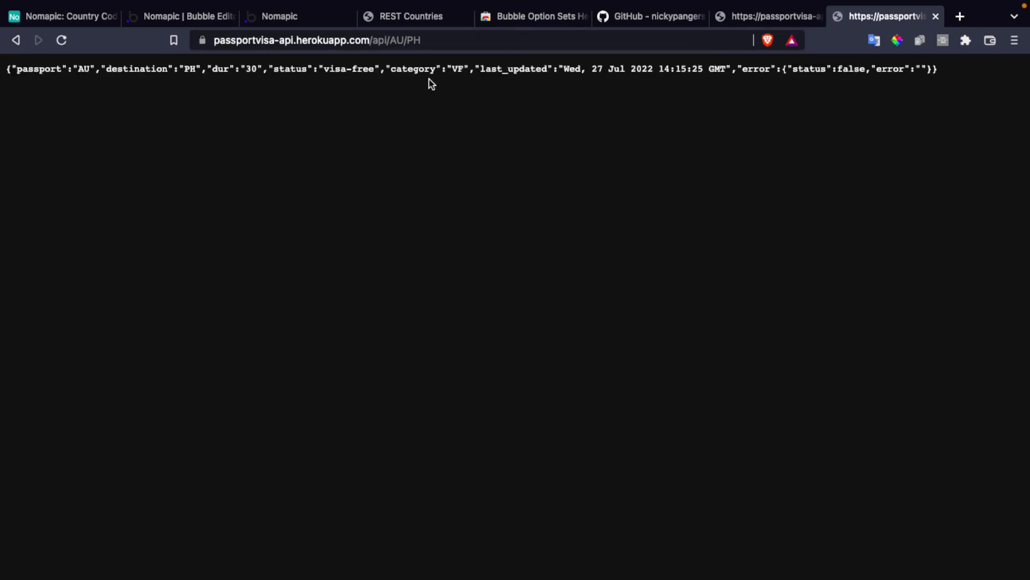
triple_click(345, 68)
right_click(310, 68)
Step: Change the destination code in the API address to CH and request the visa requirement for an AU passport
click(449, 40)
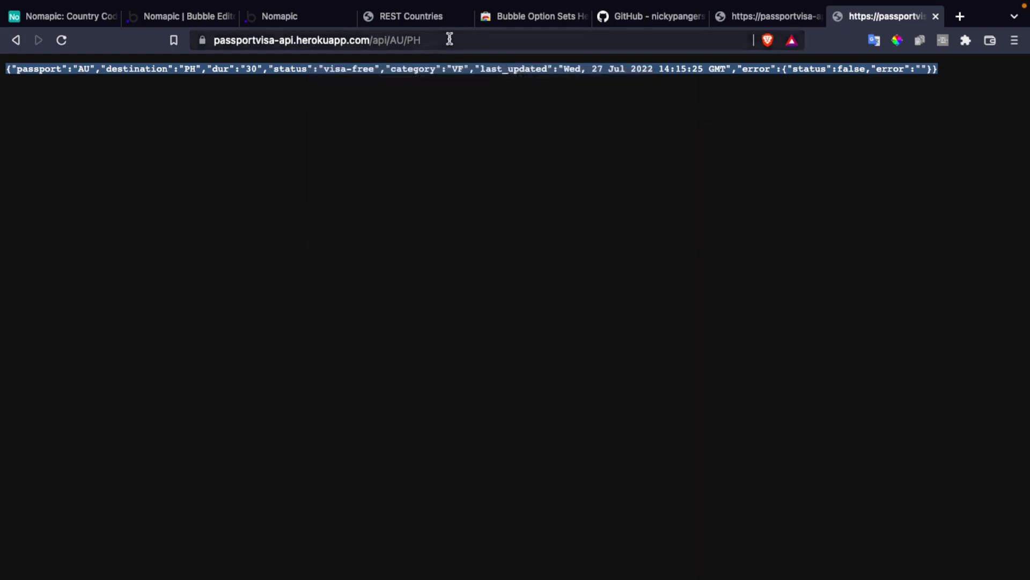
click(448, 40)
click(450, 40)
key(BackSpace)
key(BackSpace)
text(CH)
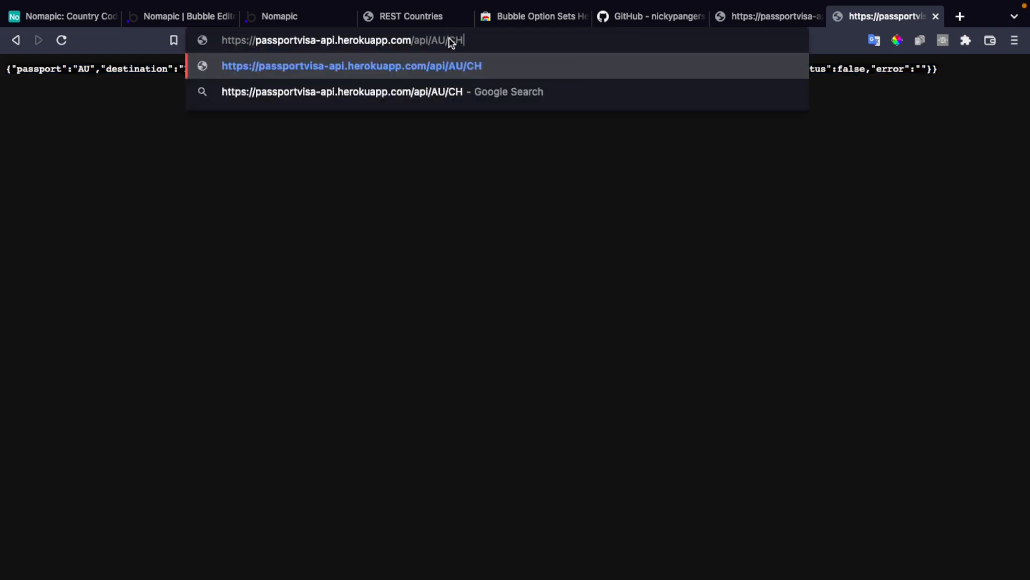
key(Return)
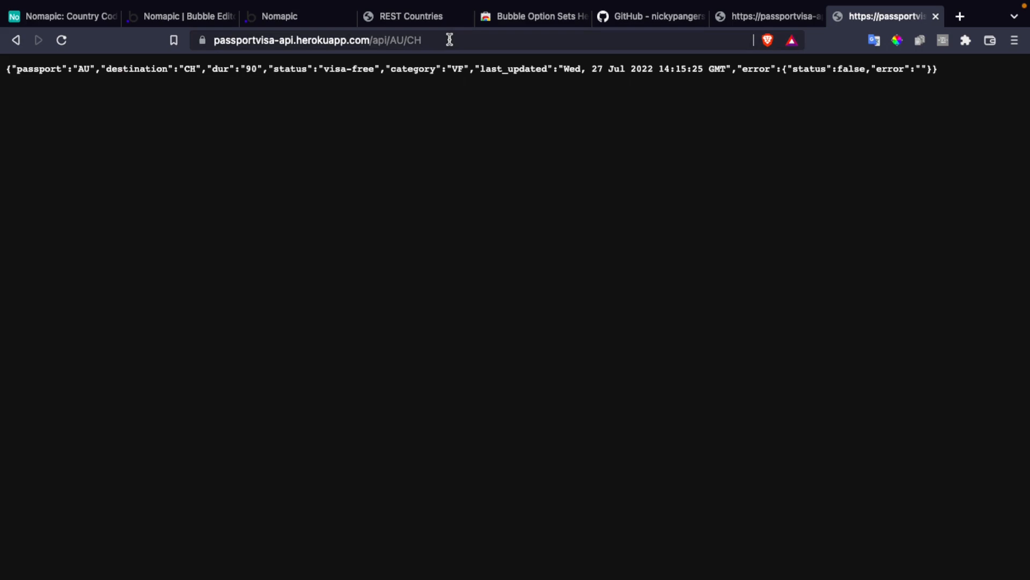
Step: Replace the destination code in the API address with RU and request the result
click(450, 39)
double_click(448, 39)
key(BackSpace)
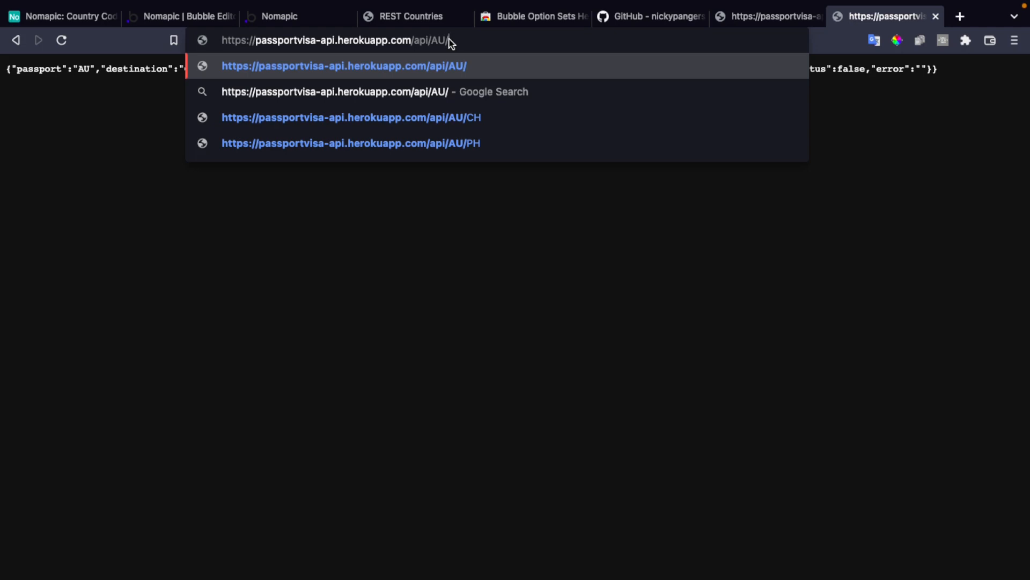
text(R)
key(BackSpace)
text(RU)
key(Return)
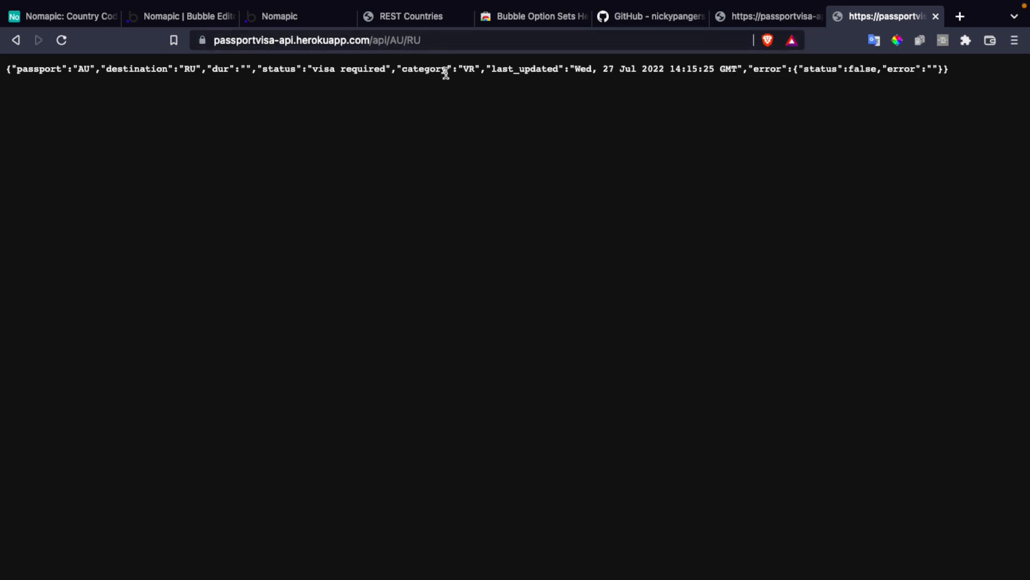
Step: Try the API request with destination code NK, and clear that code from the address
double_click(457, 42)
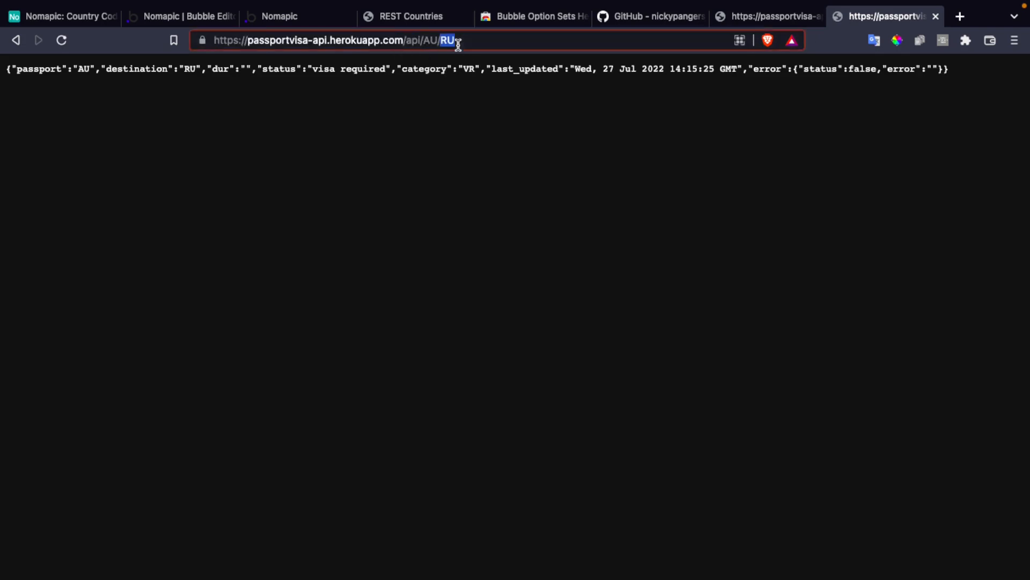
text(NK)
key(Return)
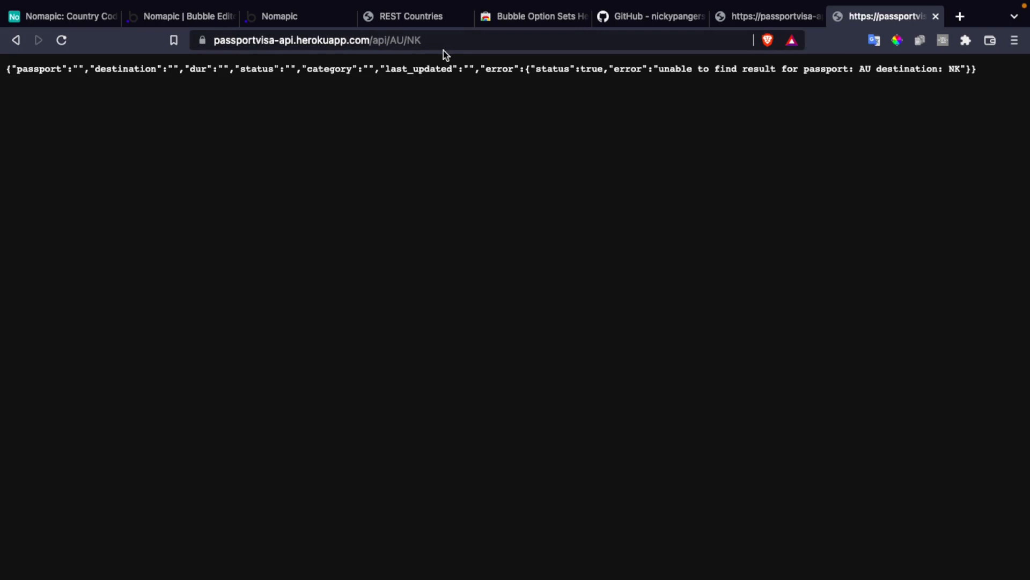
click(461, 36)
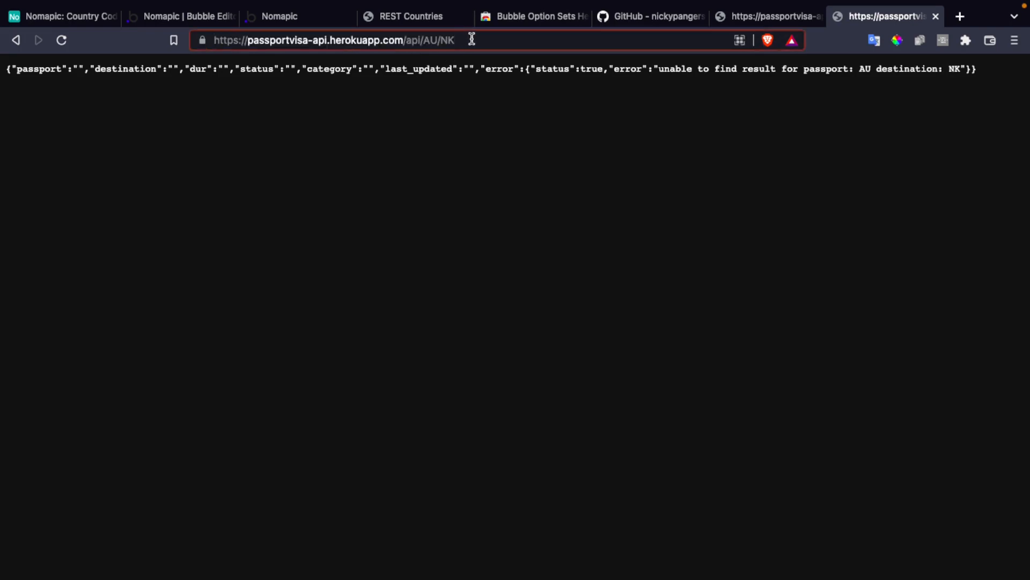
key(BackSpace)
key(BackSpace)
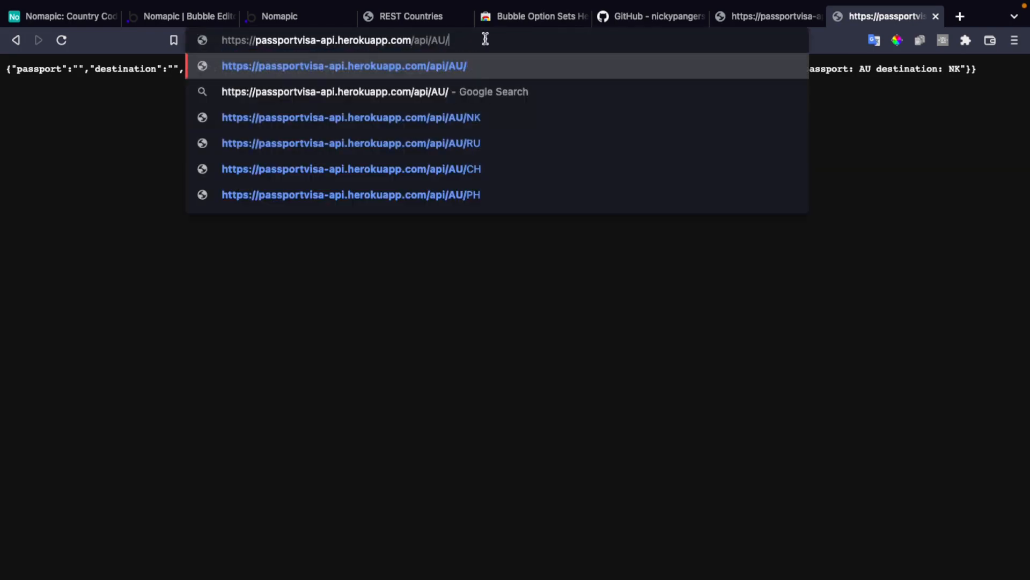
click(773, 19)
click(872, 22)
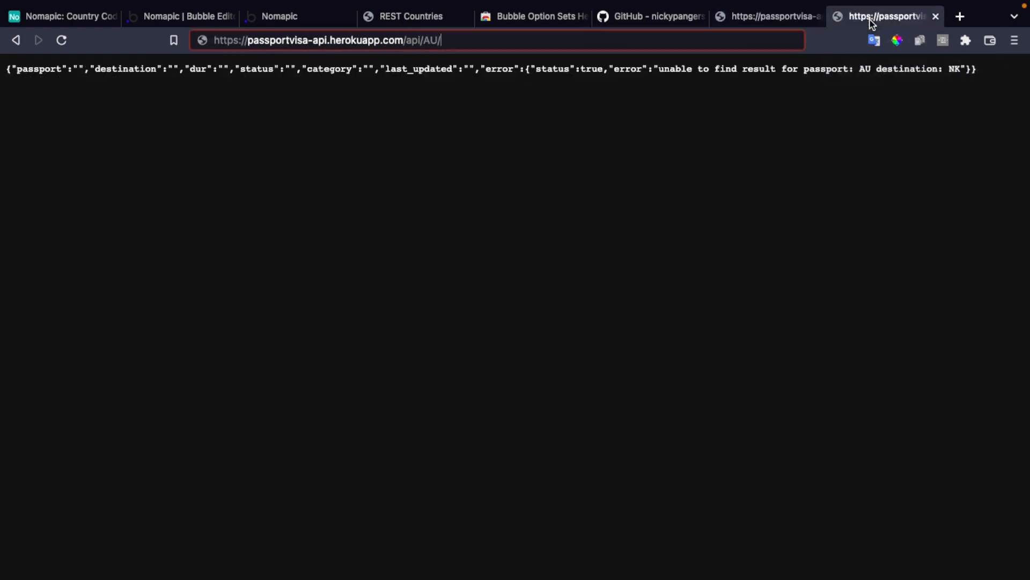
Step: Switch to the Bubble editor and enter AU, PH, RU and HK as static choices of the Passport Held dropdown
click(282, 20)
click(190, 19)
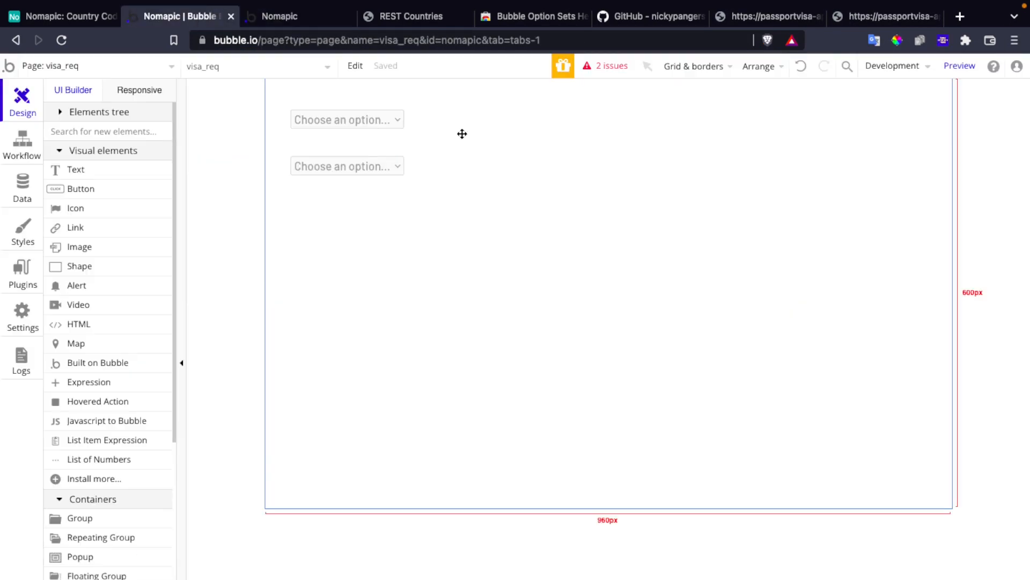
double_click(375, 120)
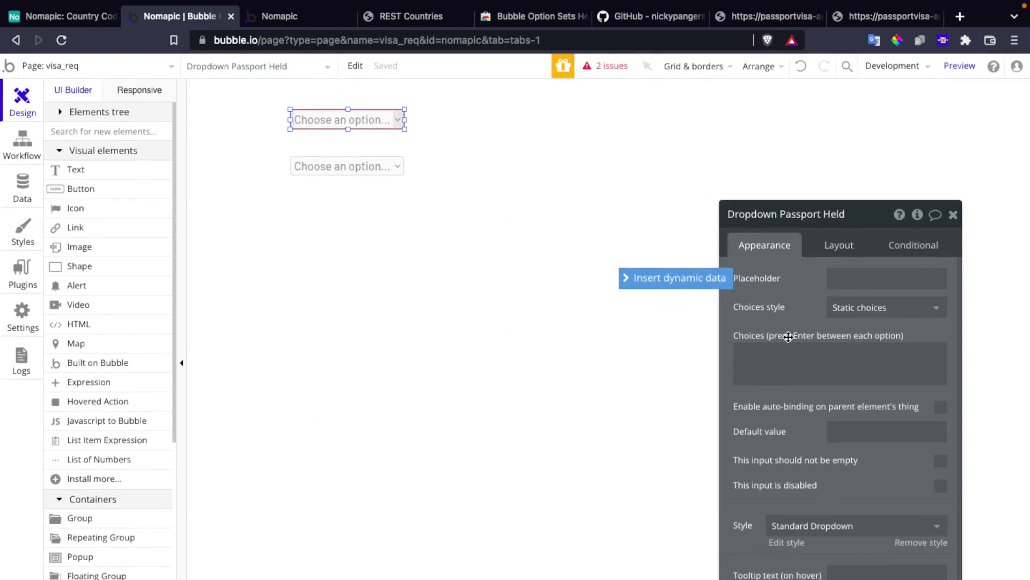
click(817, 347)
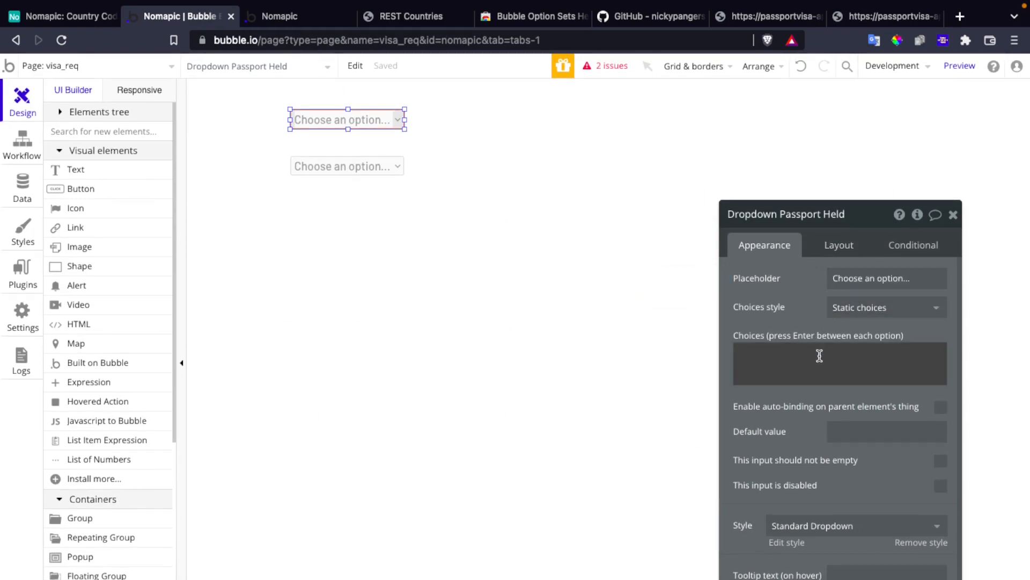
text(AU)
key(Return)
text(PH)
key(Return)
text(RU)
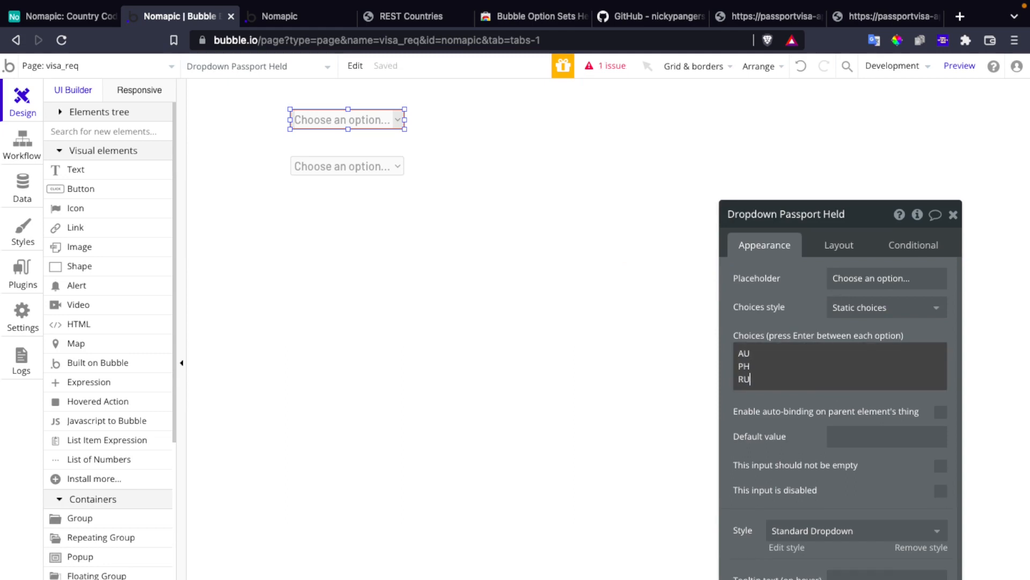
key(Return)
text(HK)
key(Return)
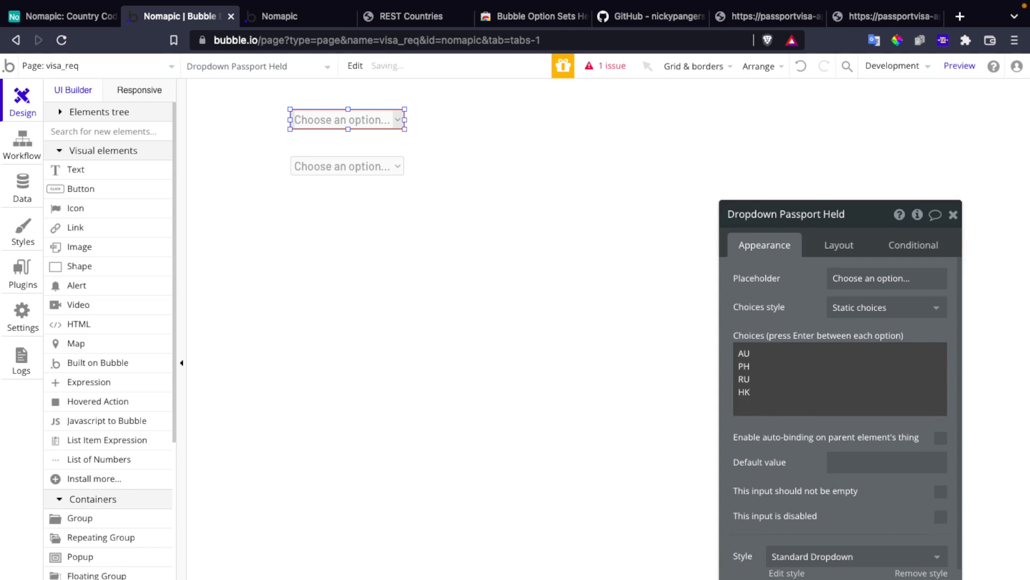
Step: Enter RU, PH, AU, HK and GB as static choices of the Destination dropdown and close its properties
click(348, 166)
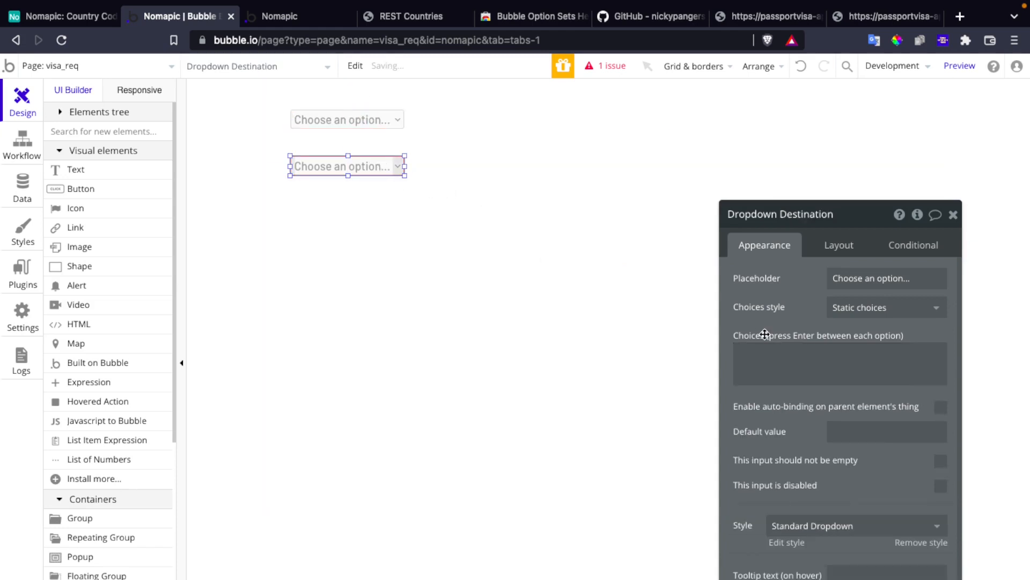
click(786, 370)
text(RU)
key(Return)
text(P)
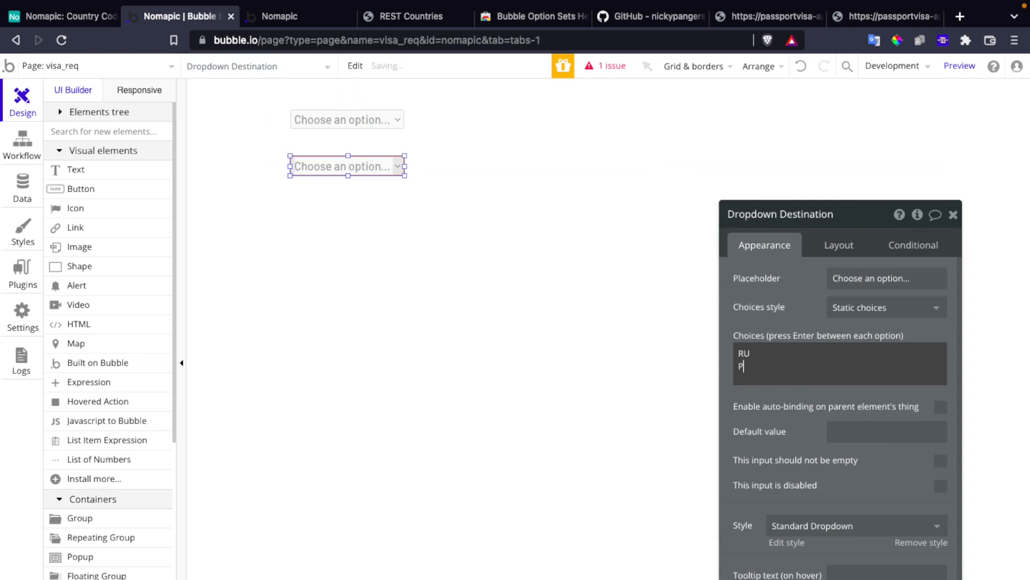
text(H)
key(Return)
text(AU)
key(Return)
text(HK)
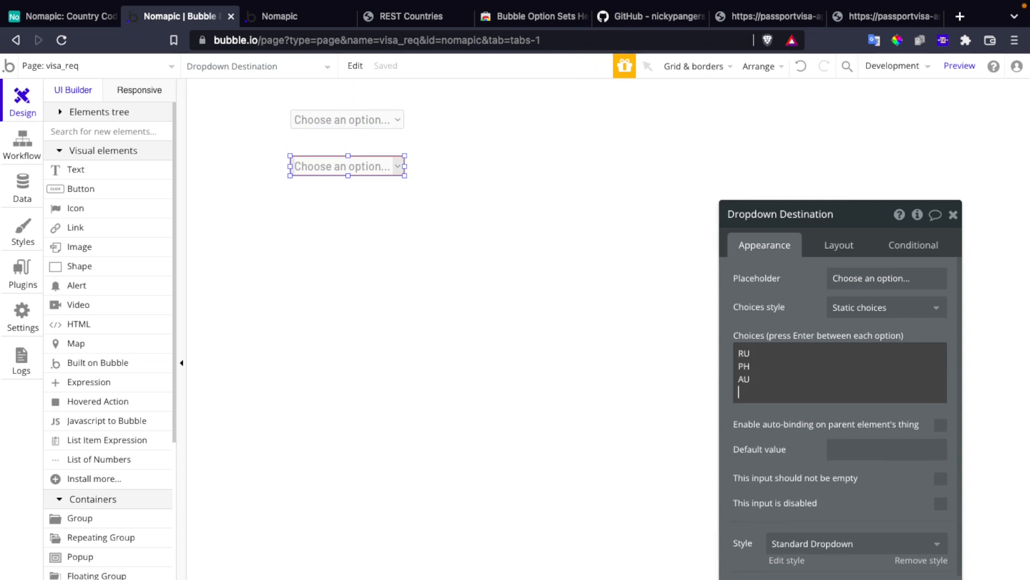
key(Return)
text(GB)
click(954, 215)
click(932, 214)
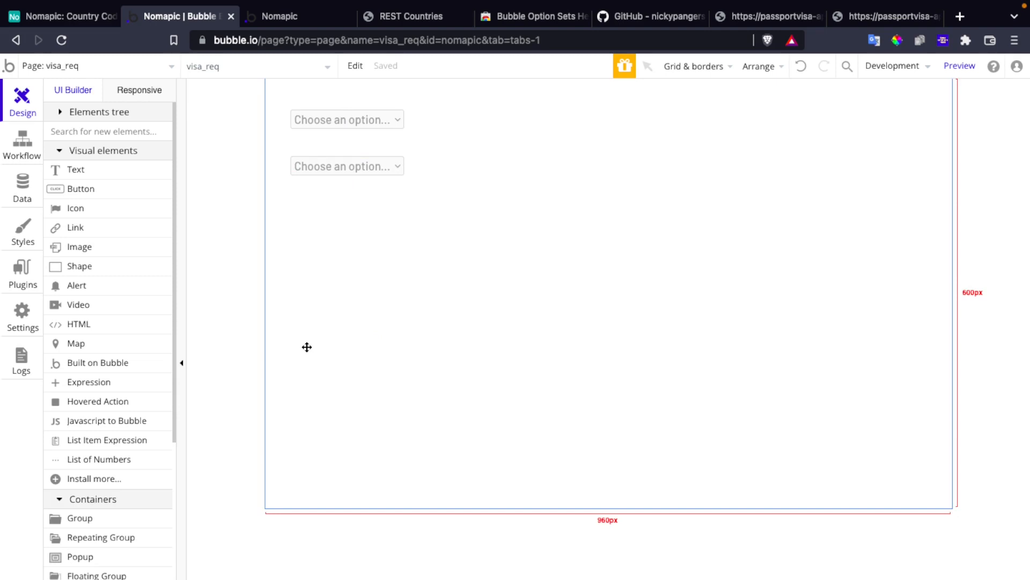
Step: Search the plugins for api, install the API Connector plugin, and close the plugin installer
click(36, 274)
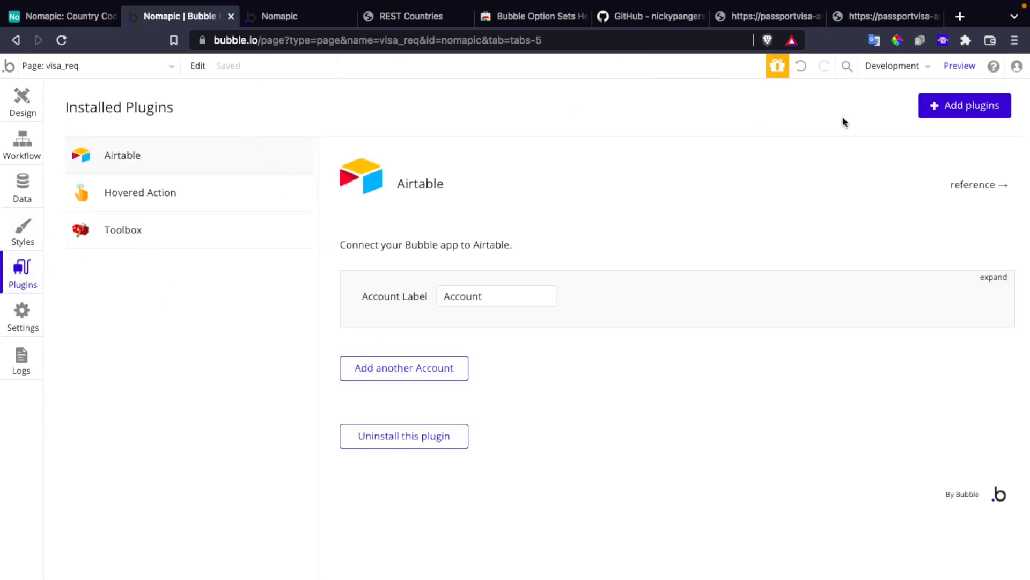
click(945, 113)
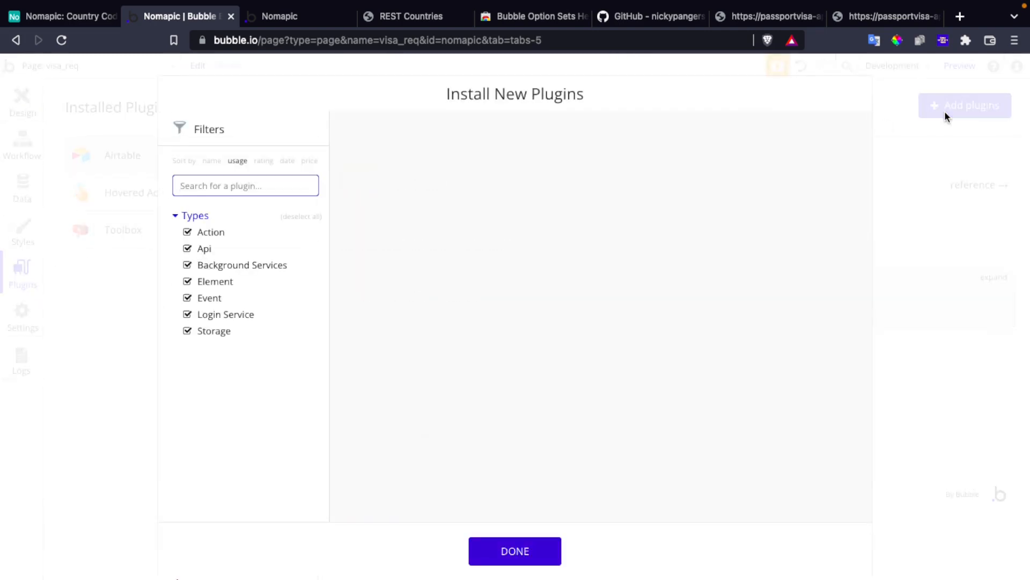
text(api)
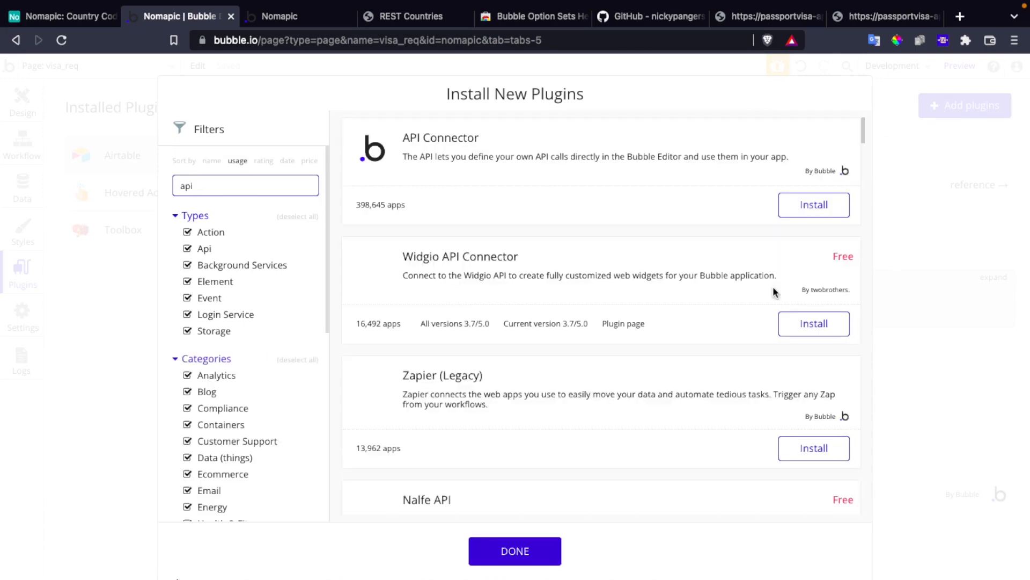
click(817, 207)
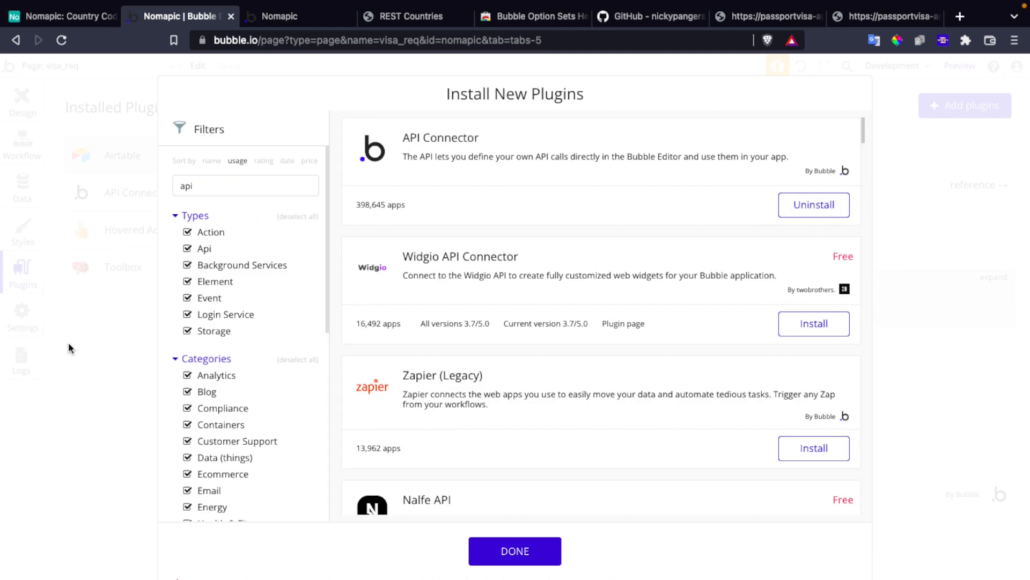
click(69, 345)
Step: Open a new API entry in the API Connector and name it Visa Req
click(440, 366)
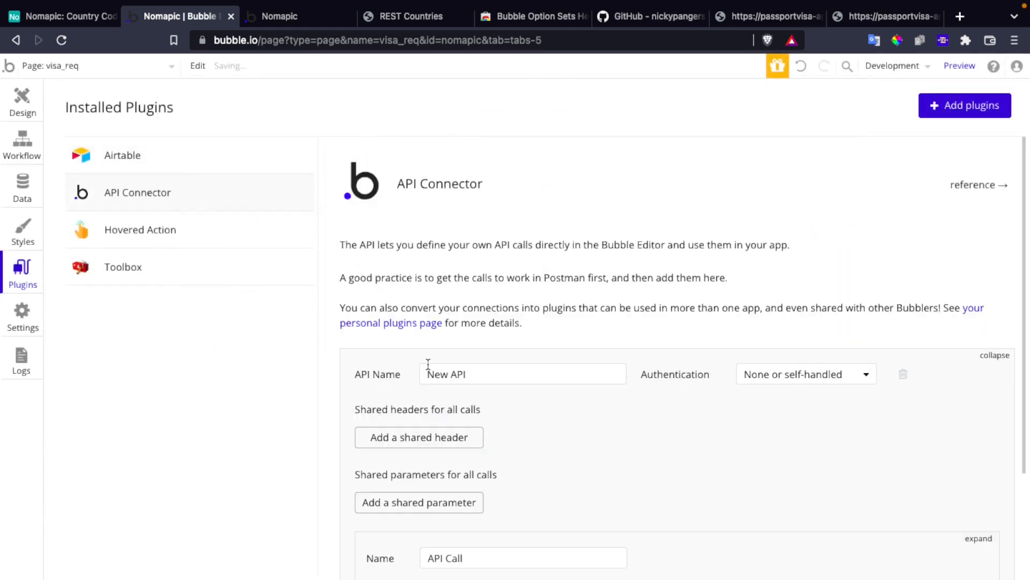
double_click(504, 365)
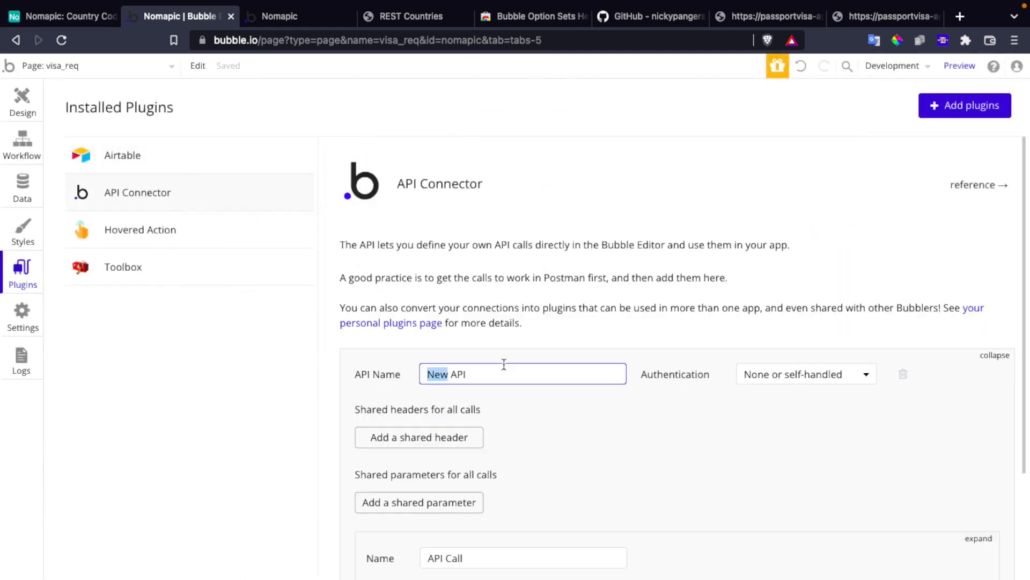
key(shift+Right)
key(shift+Right)
key(shift+Right)
key(shift+Right)
text(VIS)
key(BackSpace)
key(BackSpace)
key(BackSpace)
scroll(630, 424, down, 1)
scroll(630, 424, down, 2)
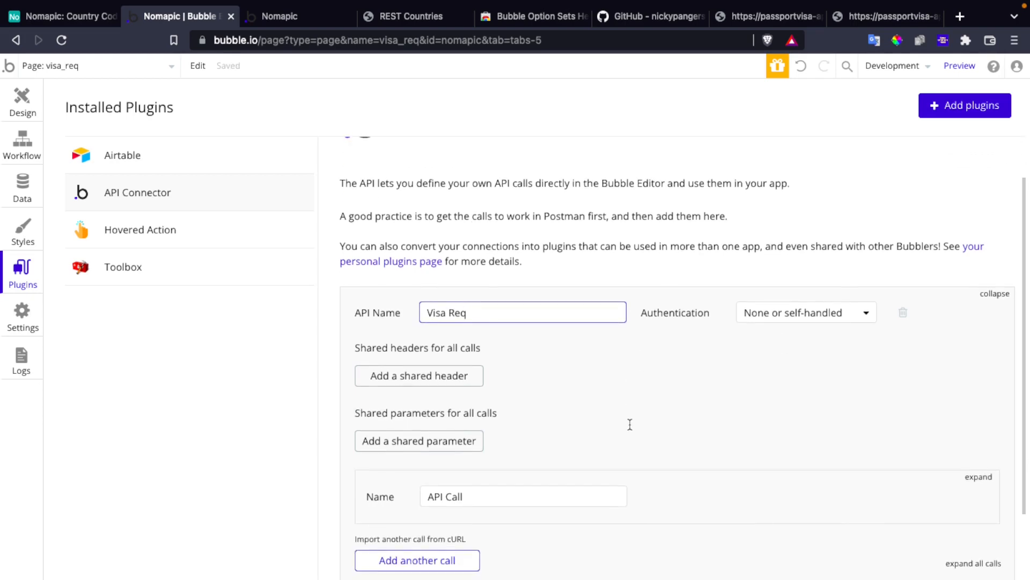
Step: Reload the Passport Visa API response for passport code JP, check its address, and return to the Bubble editor
click(773, 16)
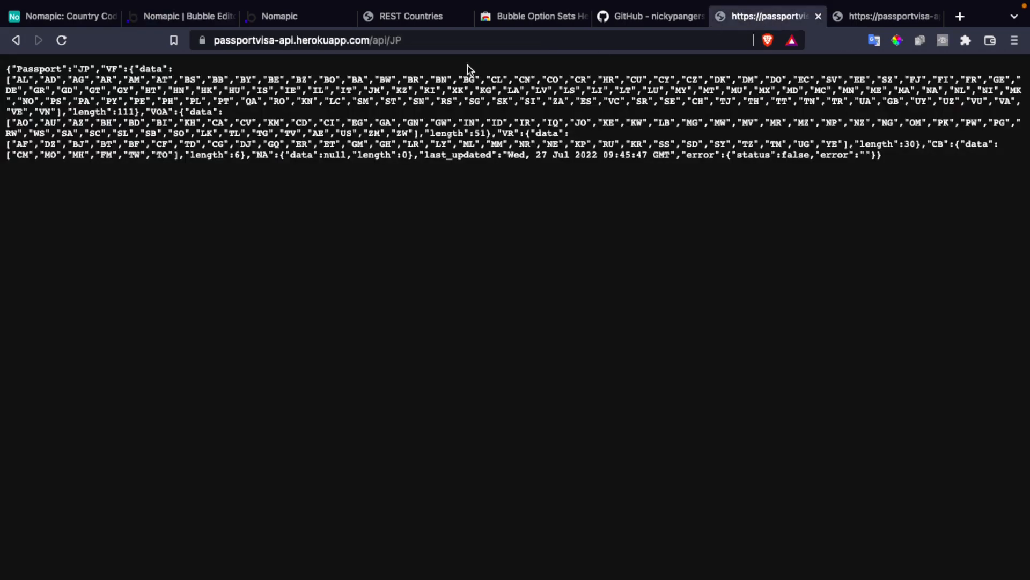
click(453, 40)
key(Return)
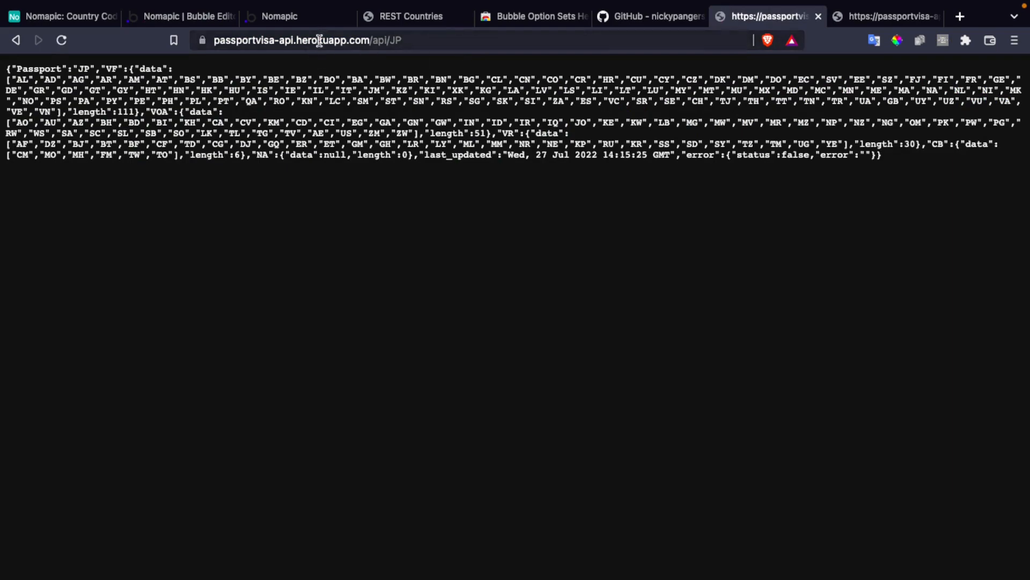
click(437, 44)
click(473, 38)
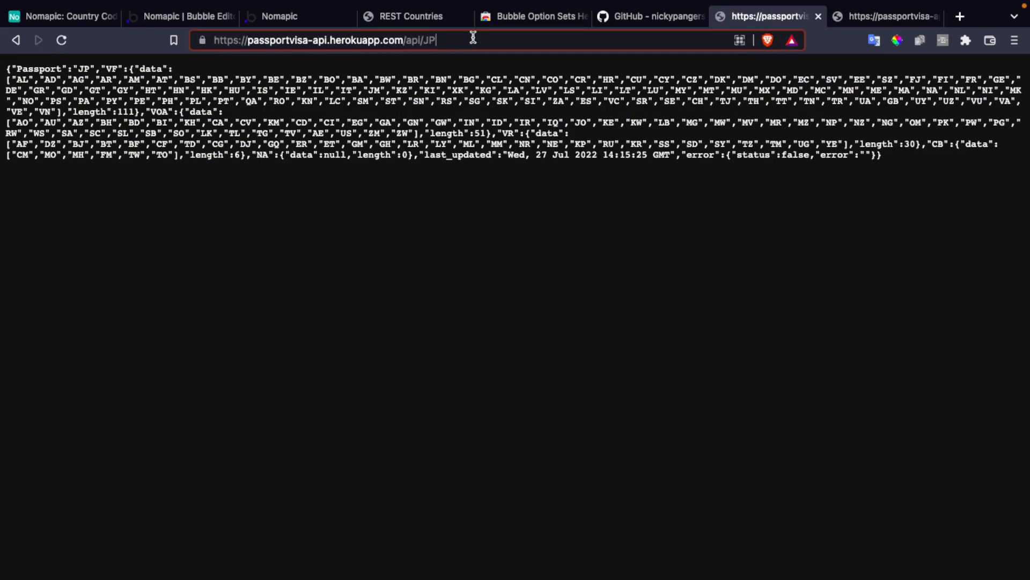
click(297, 19)
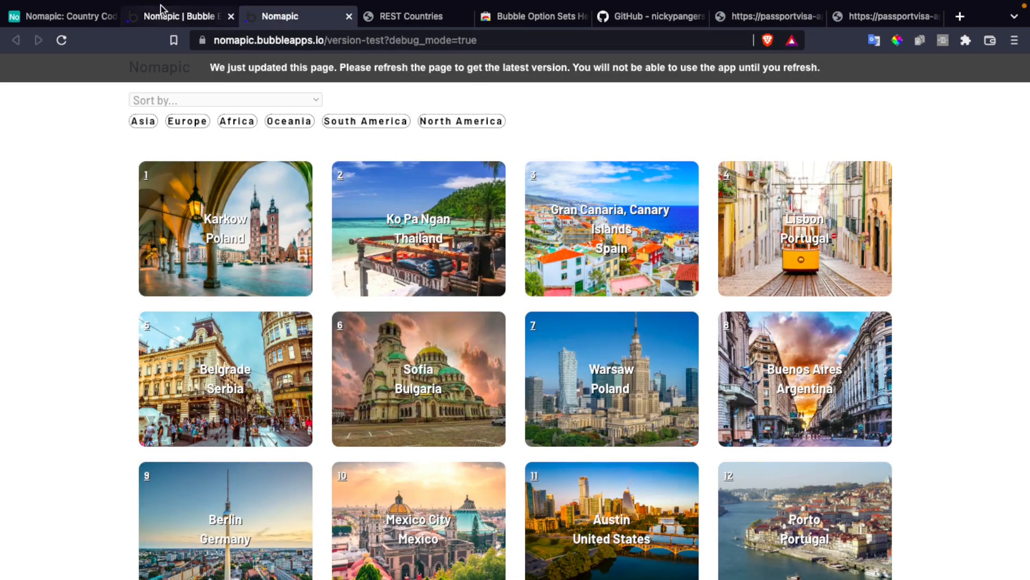
click(183, 18)
Step: Expand the API call under Visa Req and rename it Visa Status
scroll(538, 418, down, 5)
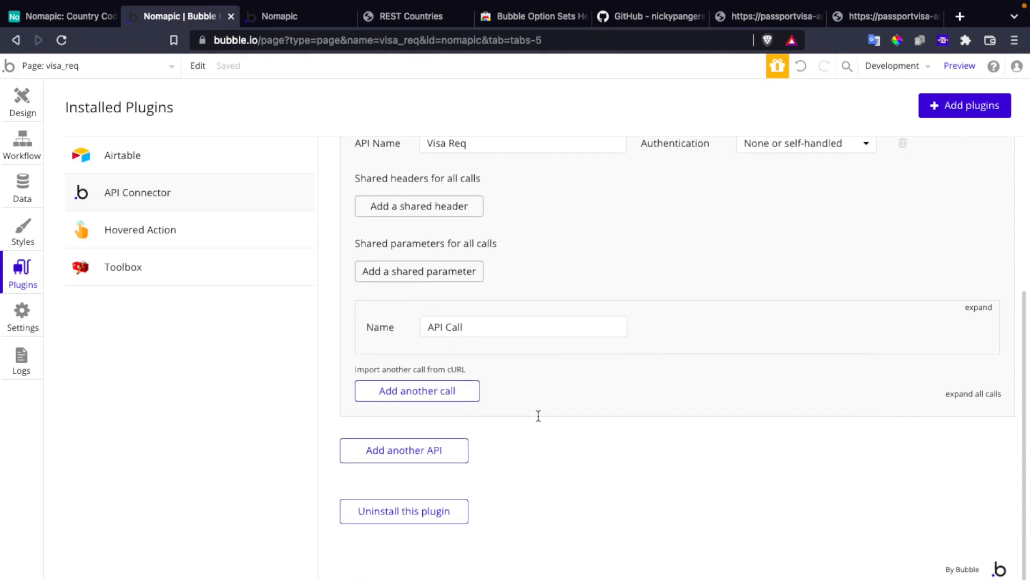
triple_click(475, 329)
triple_click(500, 328)
click(979, 307)
double_click(587, 329)
key(BackSpace)
key(BackSpace)
key(BackSpace)
key(BackSpace)
key(BackSpace)
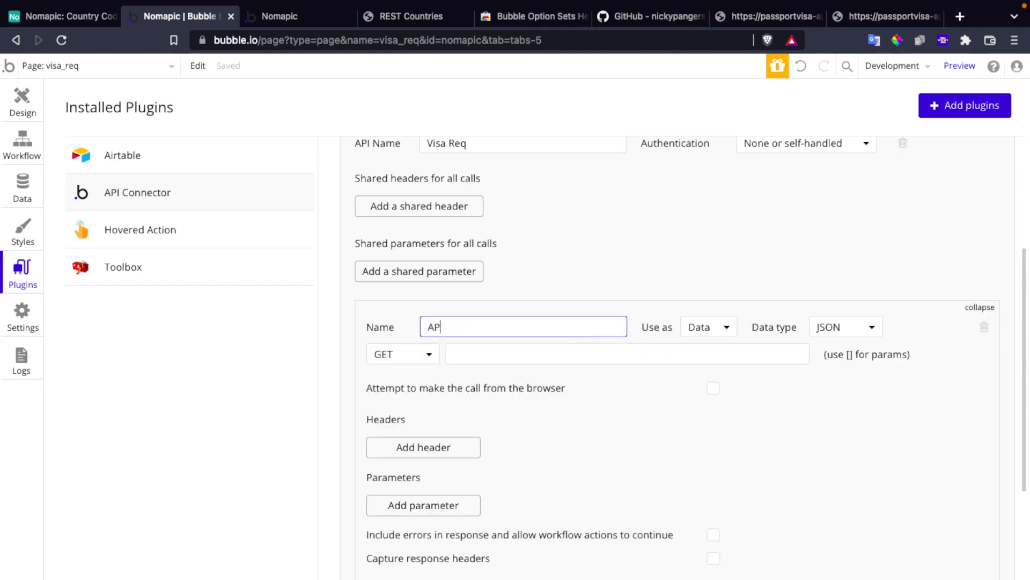
text(IS)
key(BackSpace)
key(BackSpace)
text(is)
key(BackSpace)
key(BackSpace)
text(isa Status)
click(524, 356)
text(https://passportvisa-api.herokuapp.com/api/{passport country})
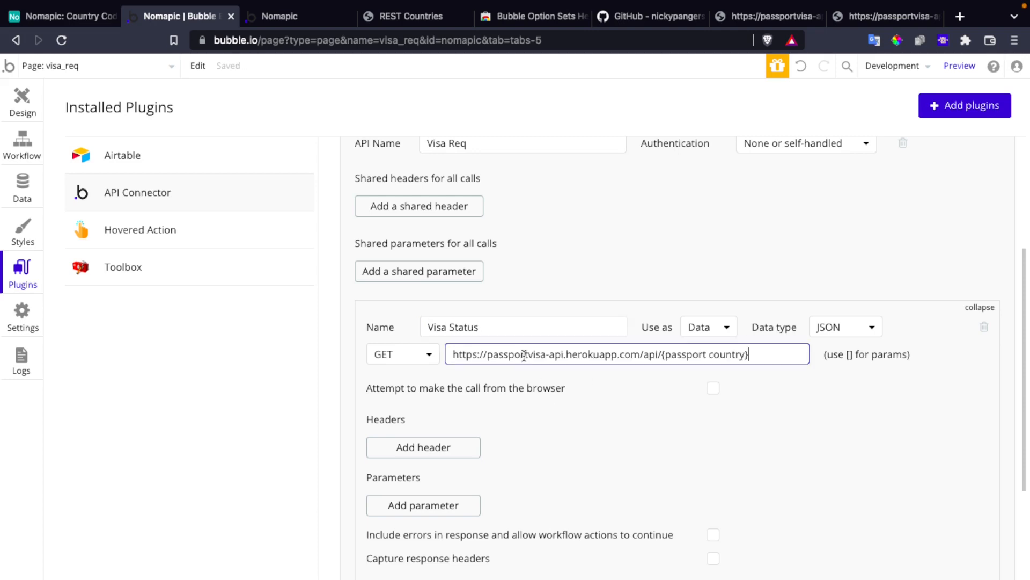
key(shift+Left)
drag(760, 354, 666, 357)
key(BackSpace)
key(BackSpace)
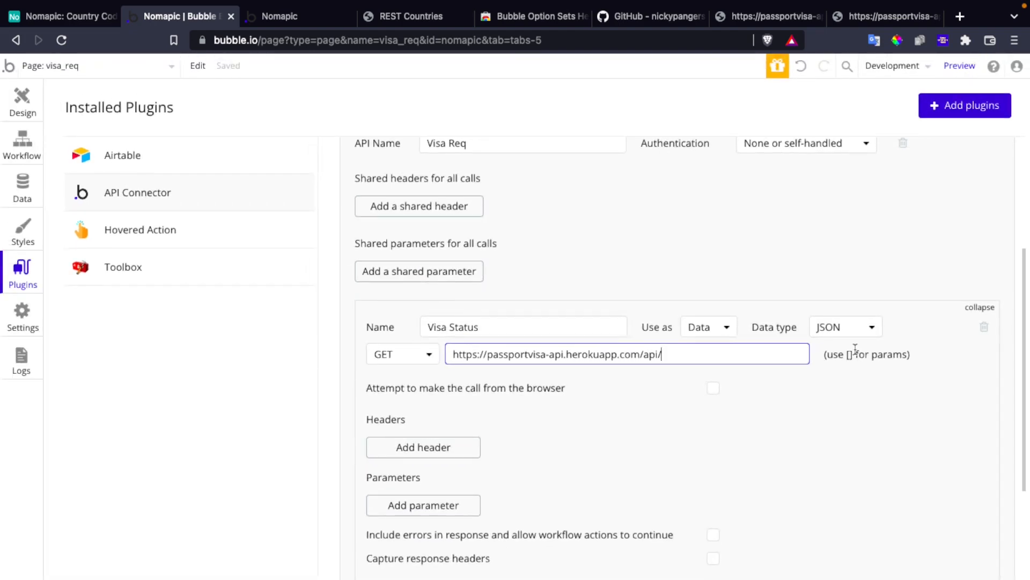
Step: Check the API's address format by requesting passport AU with destination RU in the browser, and return to the Bubble editor
click(887, 23)
key(Return)
drag(439, 42, 427, 41)
click(430, 41)
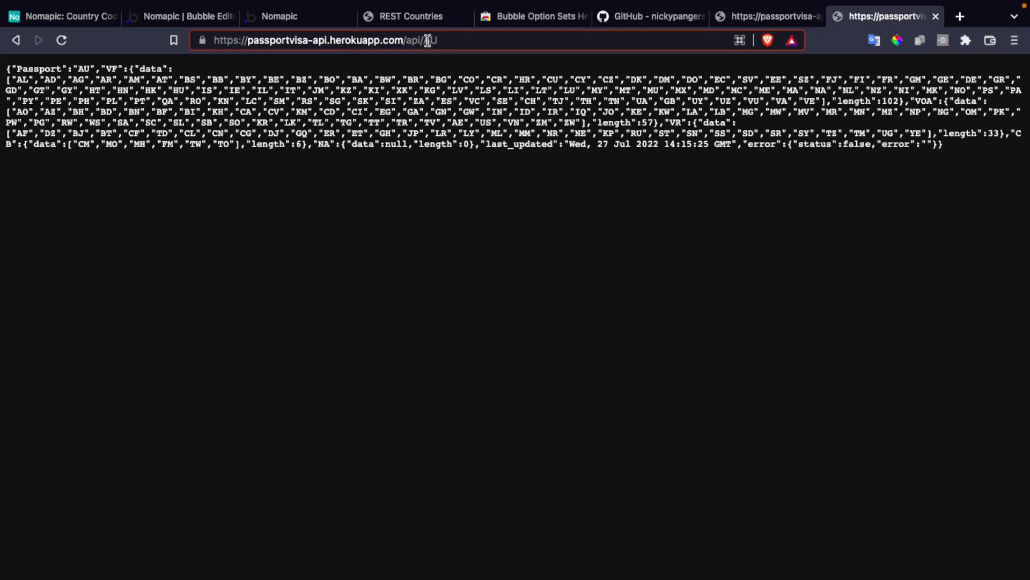
click(182, 17)
click(277, 17)
click(861, 19)
text(/)
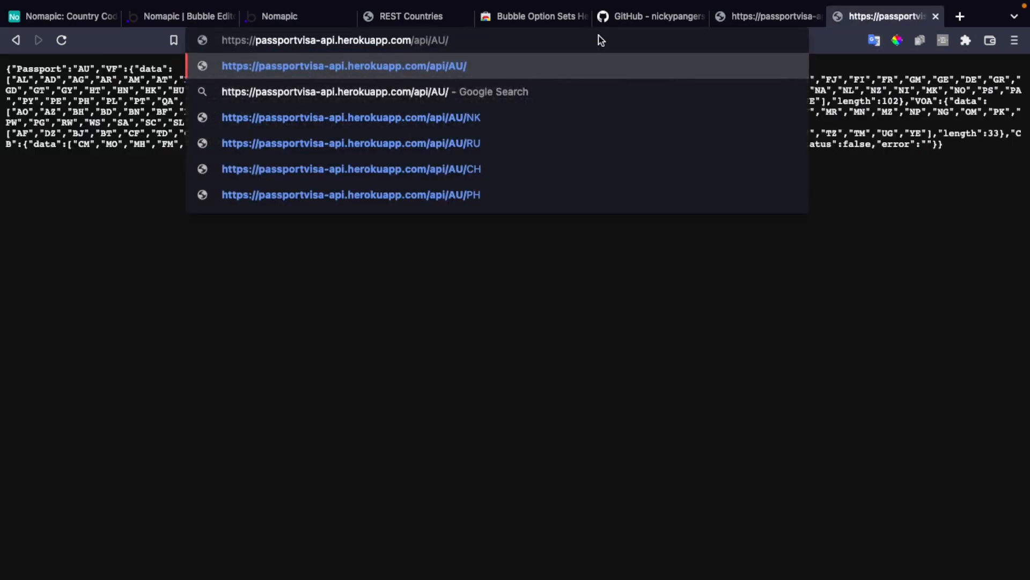
key(Down)
key(Down)
key(Down)
key(Return)
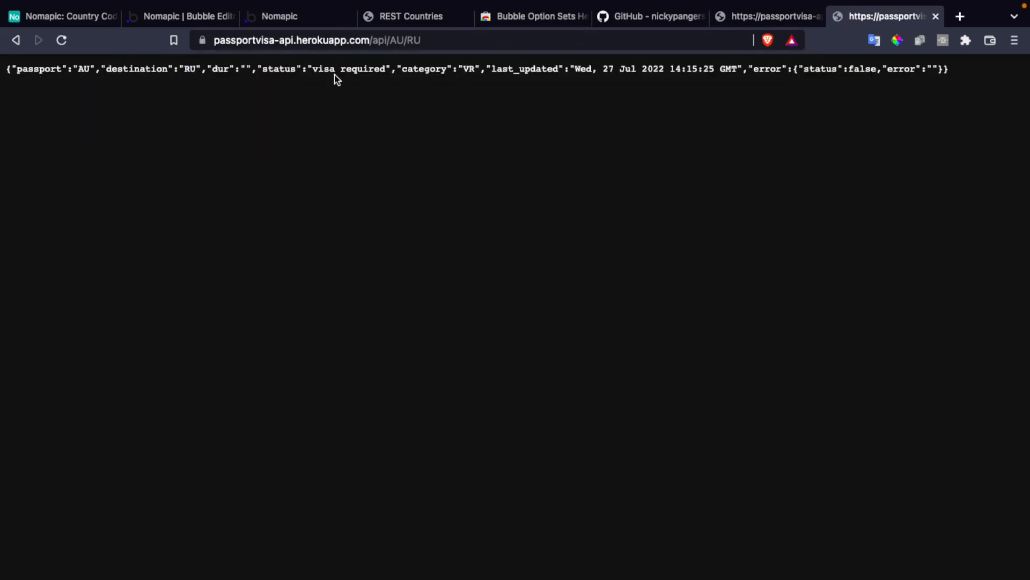
click(292, 17)
click(206, 21)
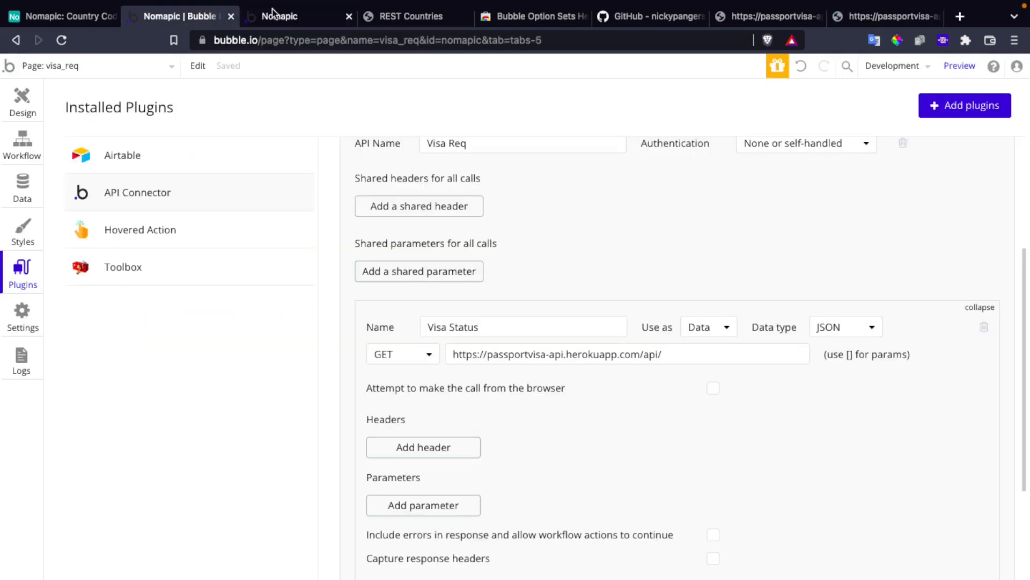
Step: Append the dynamic parameters [passport_held]/[destination] to the Visa Status call's address
click(728, 351)
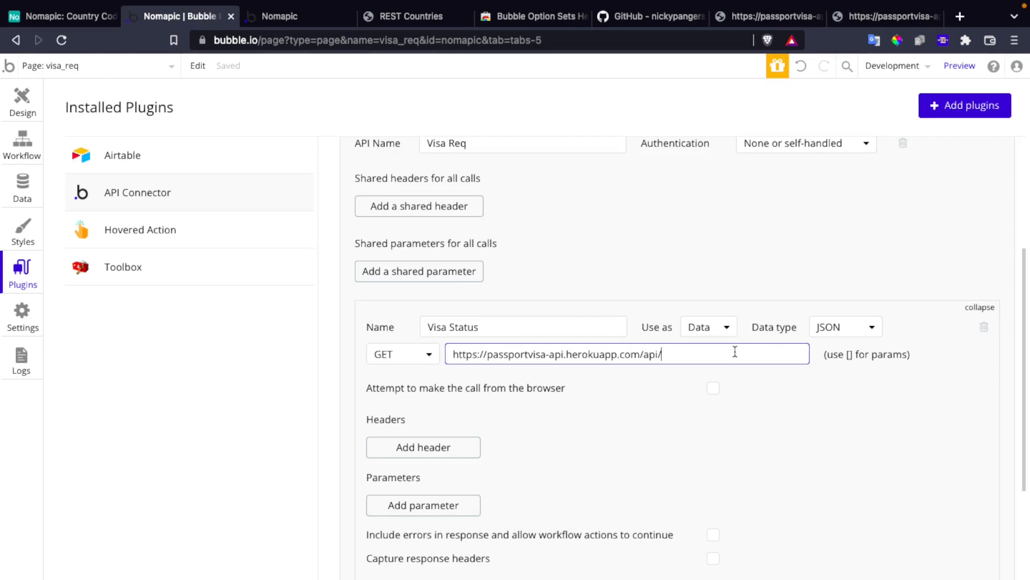
text([])
key(Left)
text(passport held)
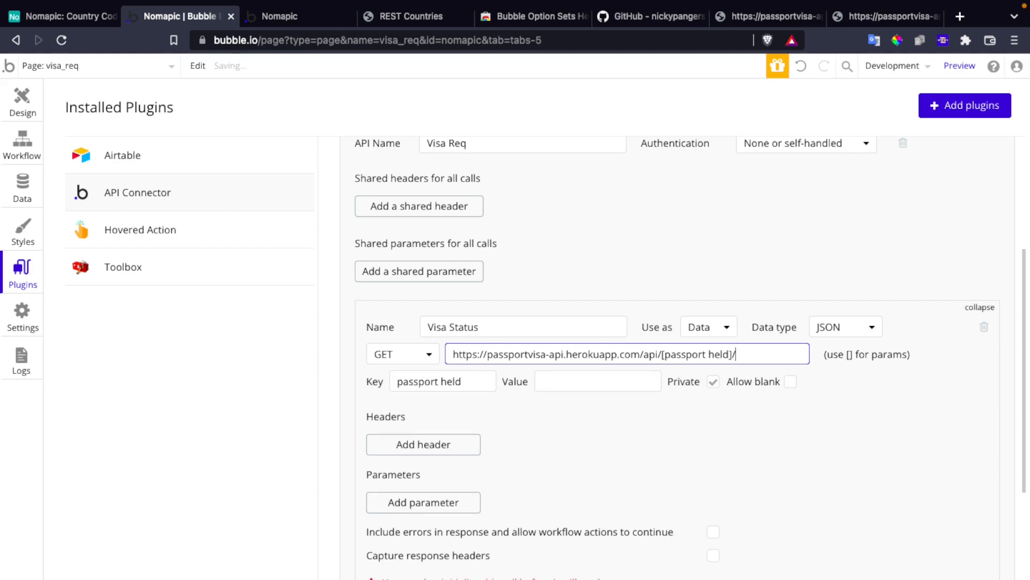
text(])
key(BackSpace)
text(_)
key(End)
text(destination)
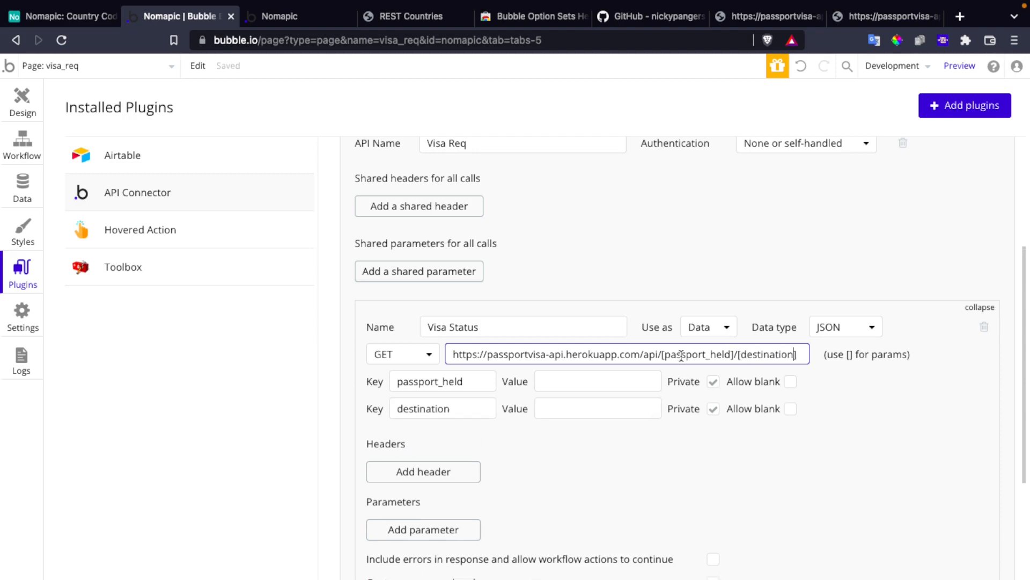
Step: Make the passport_held and destination parameters non-private
scroll(704, 437, down, 1)
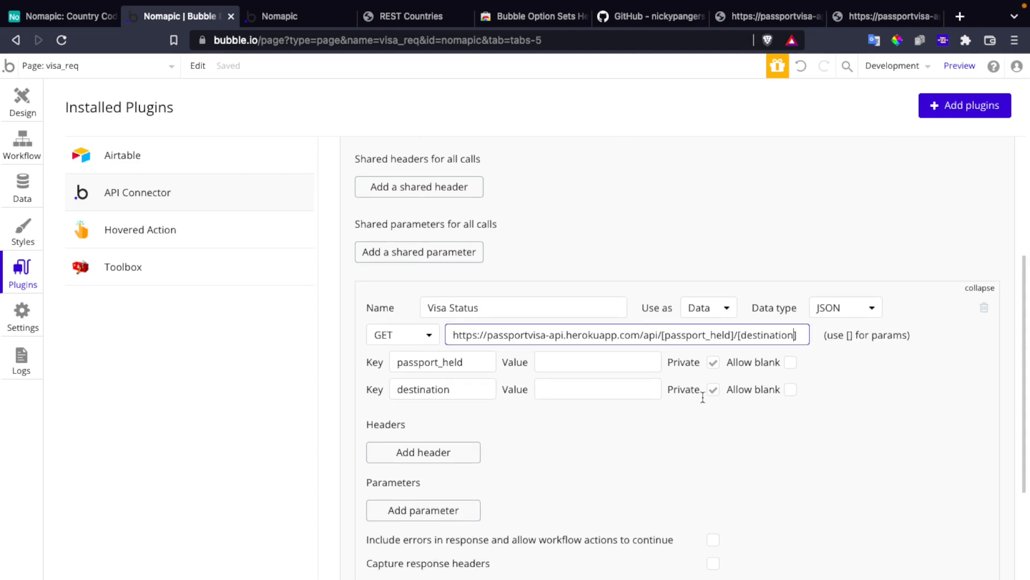
click(714, 364)
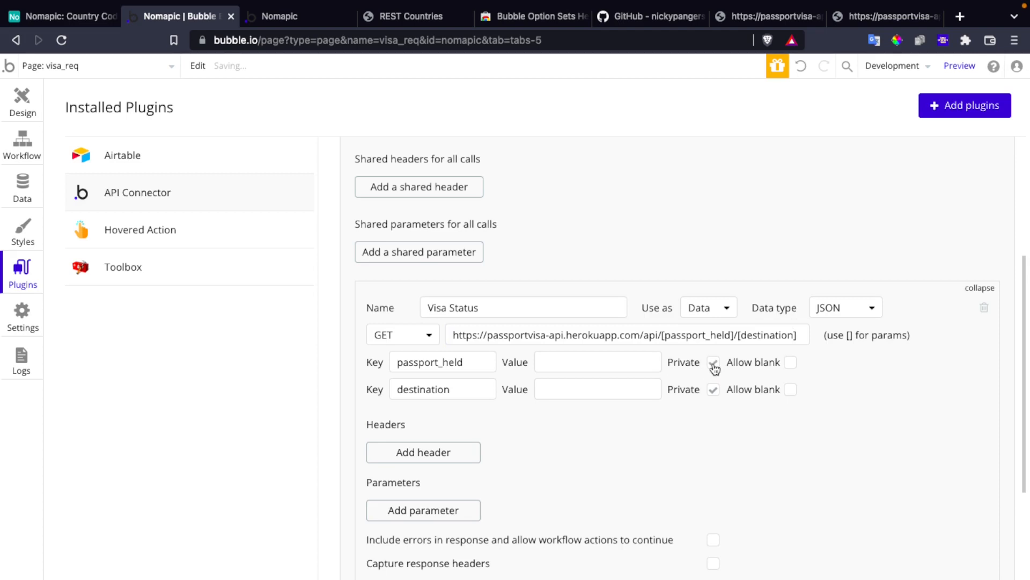
click(715, 390)
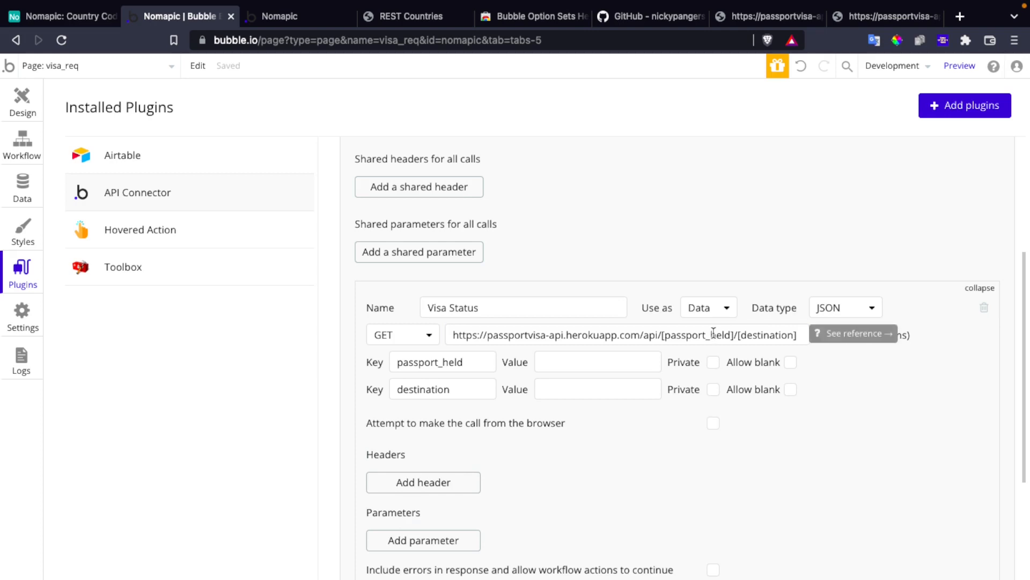
Step: Set the test values to HK for passport_held and GB for destination
click(606, 363)
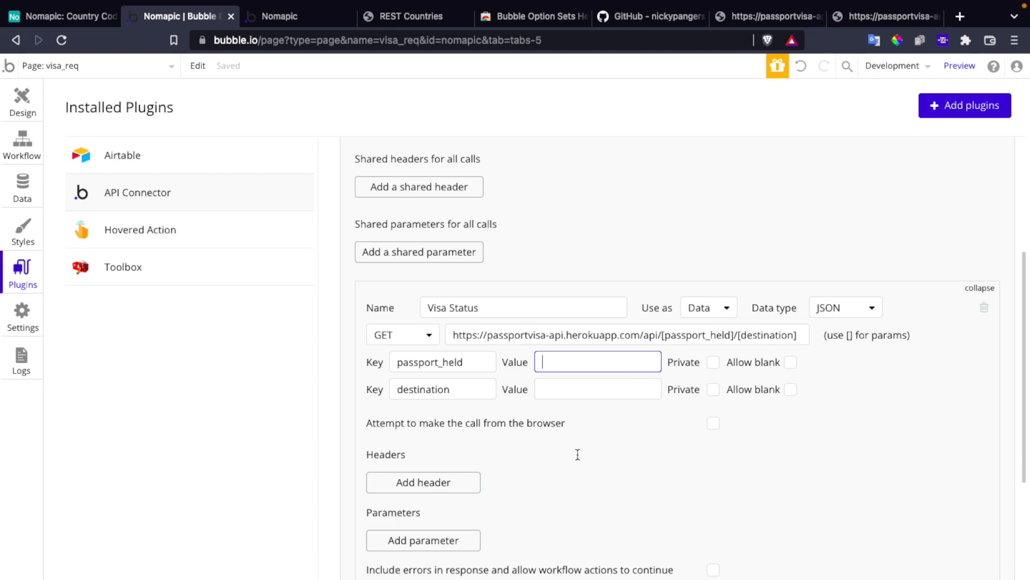
scroll(577, 453, down, 1)
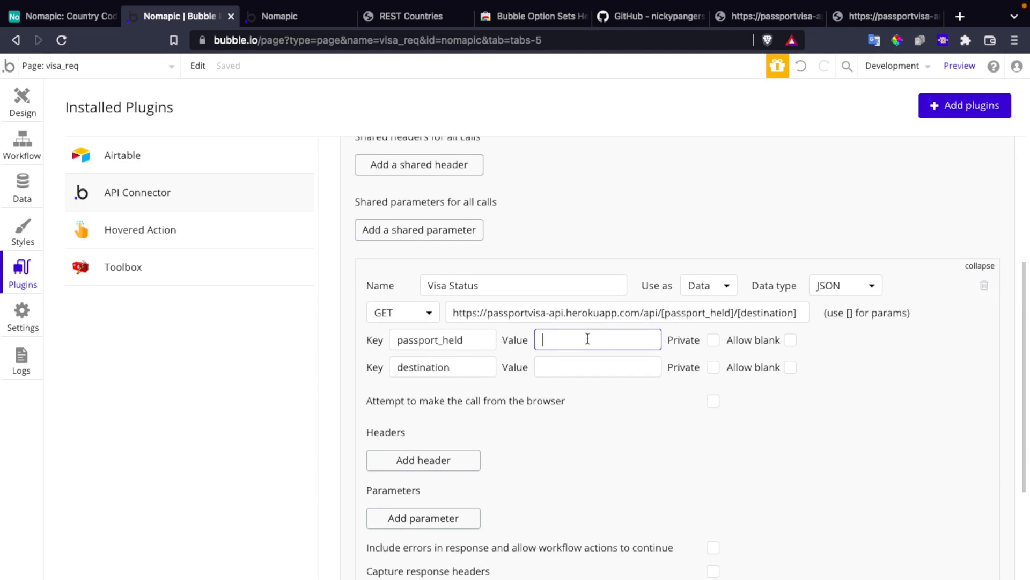
text(HK)
click(598, 367)
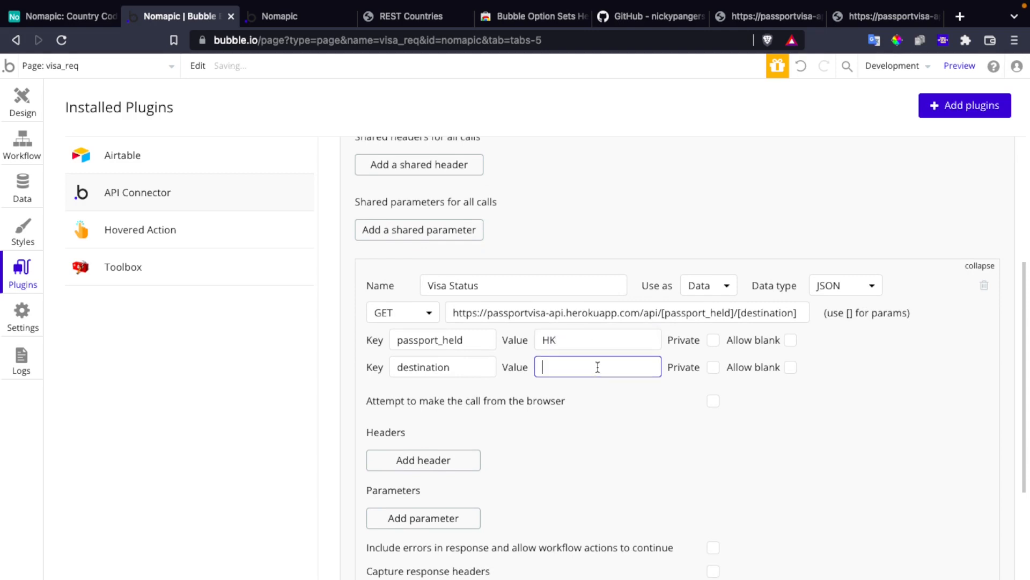
text(GB)
scroll(575, 411, down, 1)
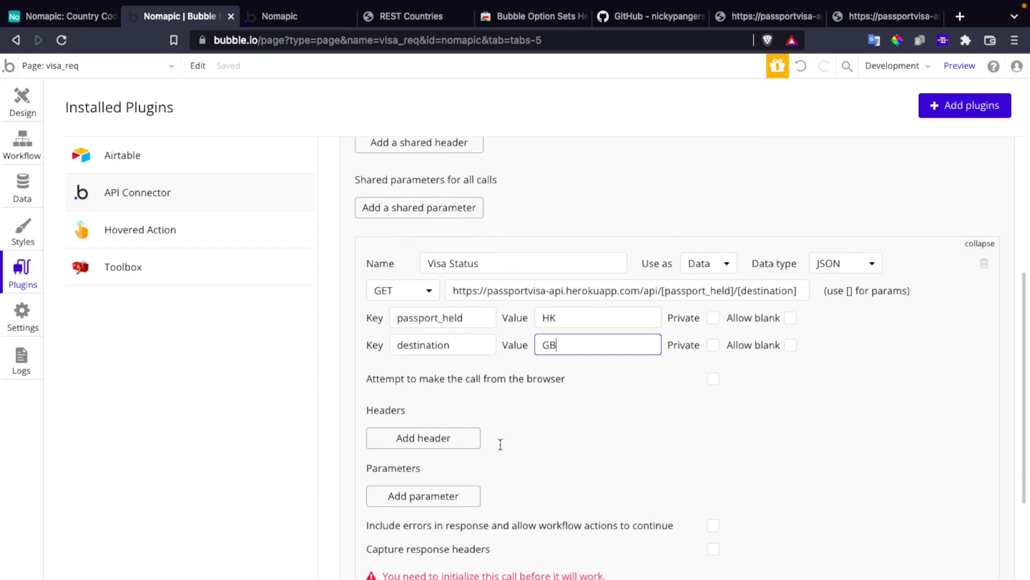
scroll(500, 445, down, 1)
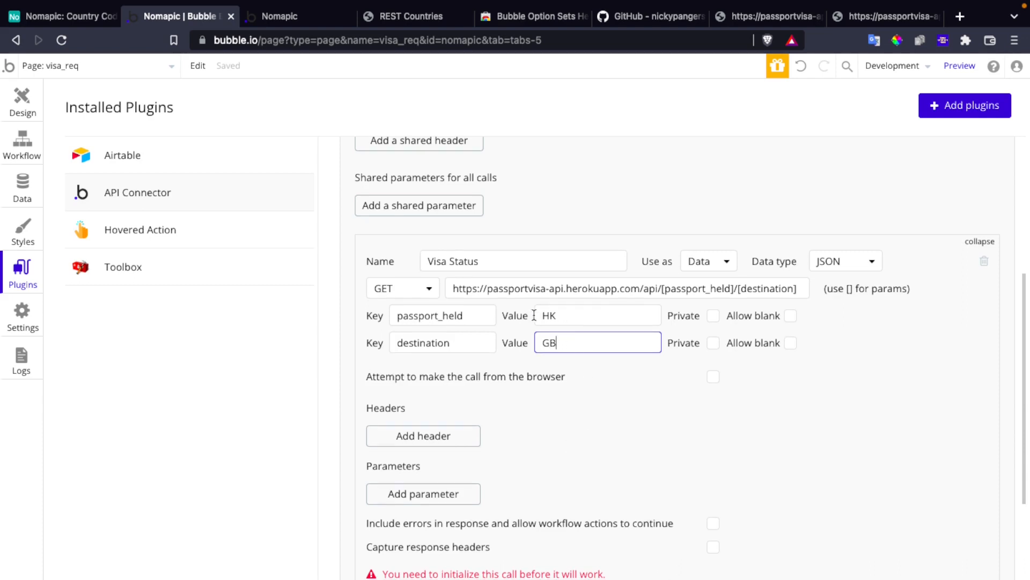
Step: Initialize the Visa Status call and save its returned values with the suggested data types
scroll(560, 407, down, 3)
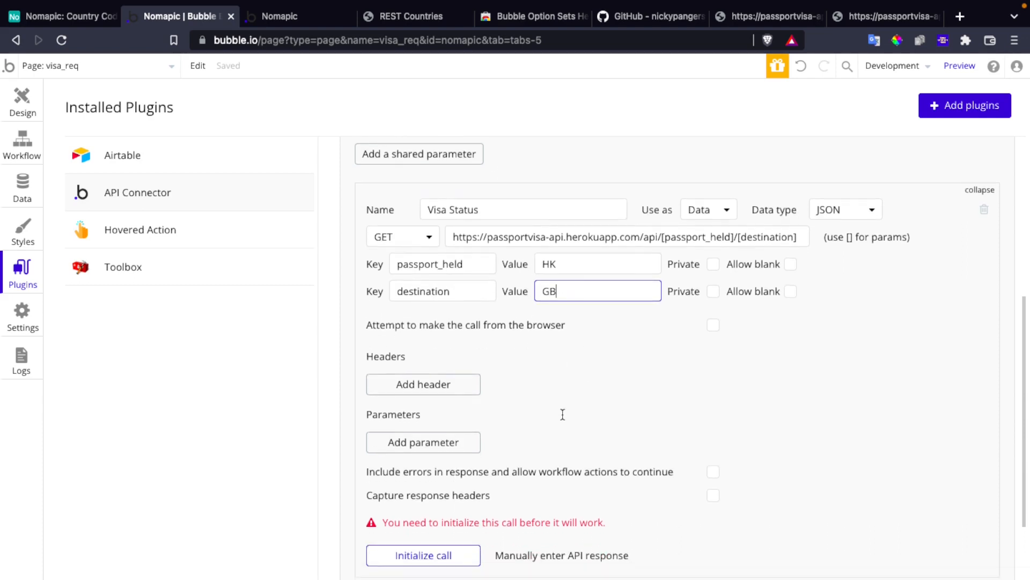
click(433, 531)
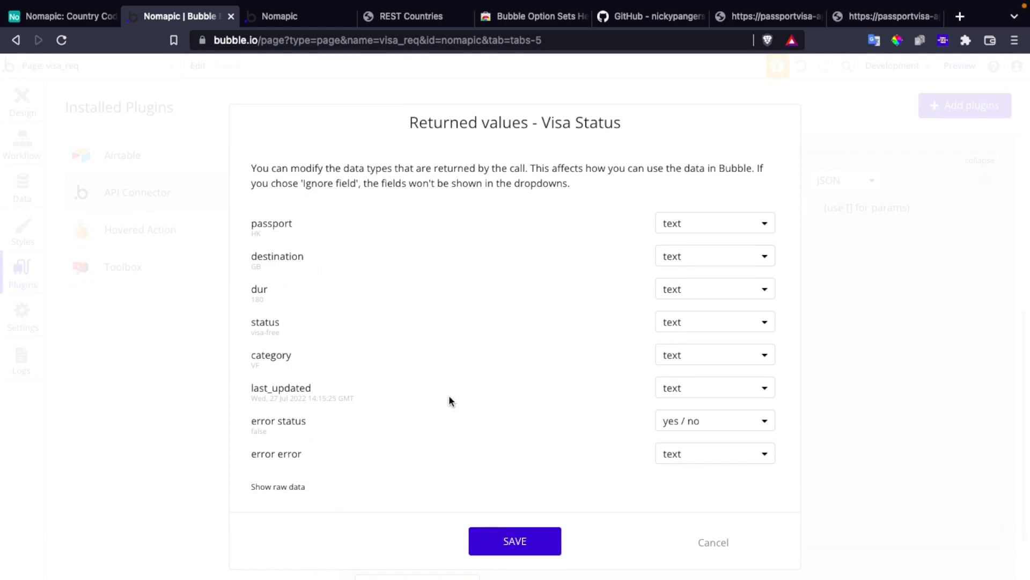
click(529, 542)
scroll(444, 278, up, 10)
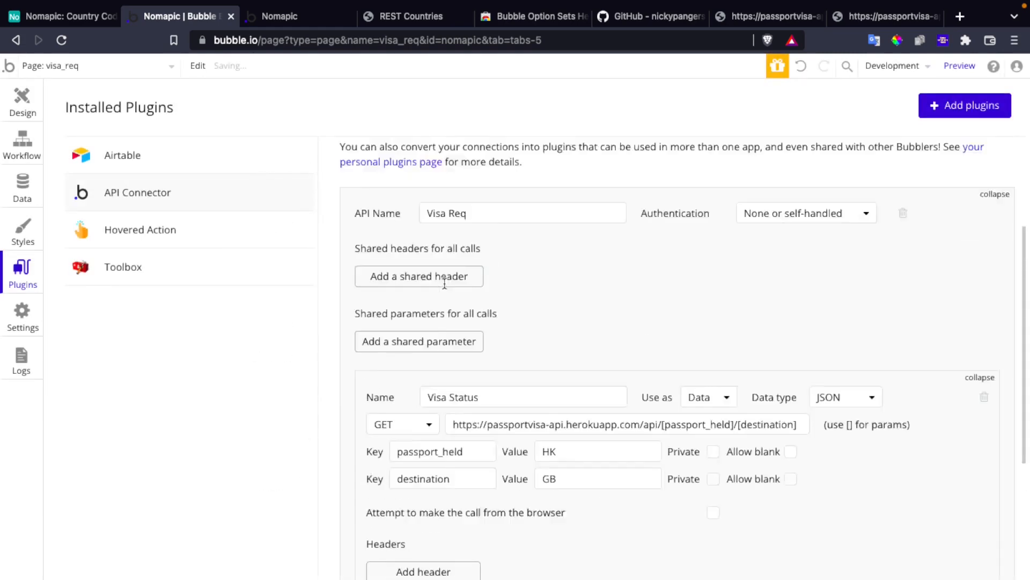
Step: Draw a text element about 513 by 153 px below the two dropdowns on the visa_req page
click(24, 102)
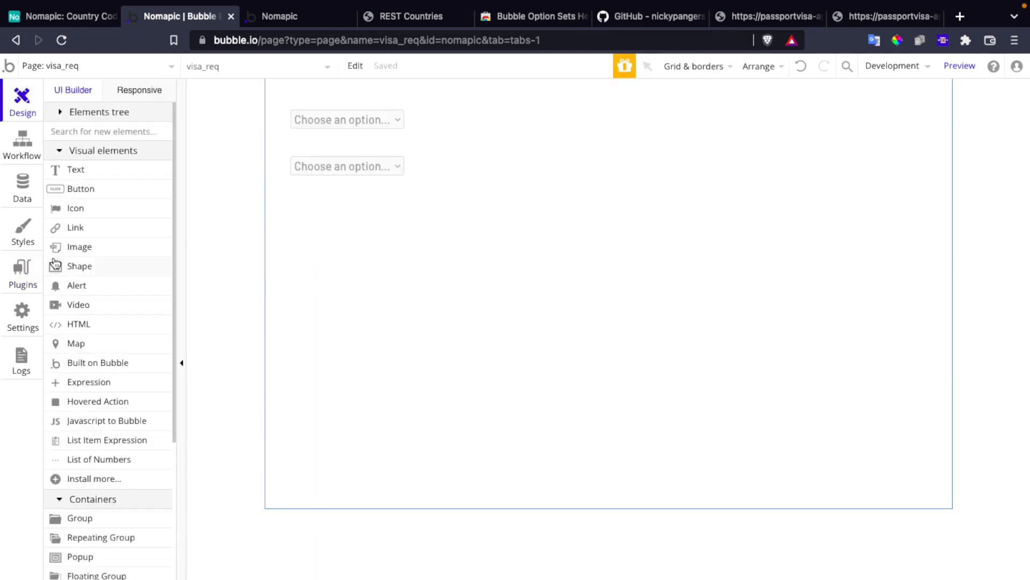
click(104, 171)
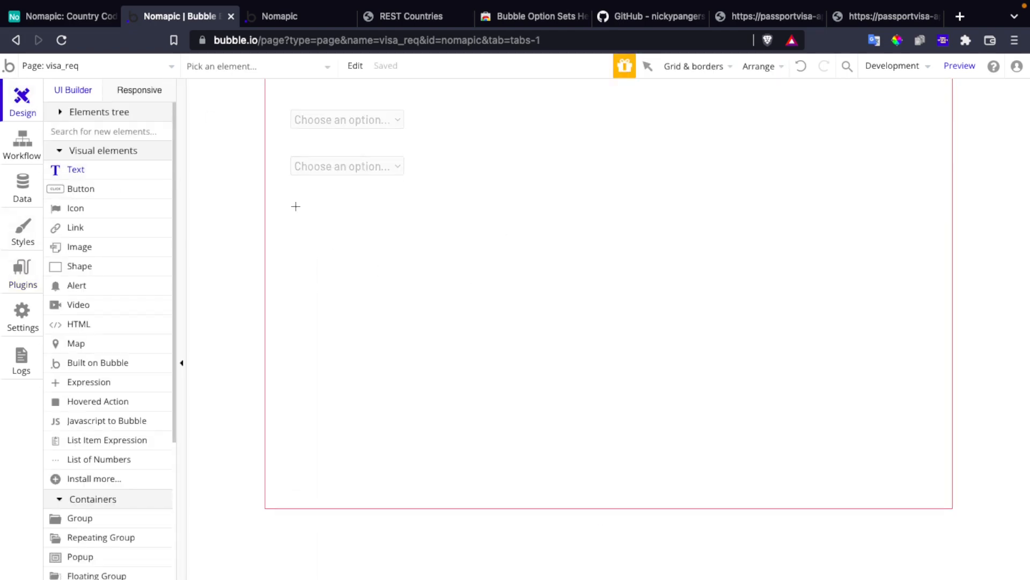
drag(296, 206, 663, 316)
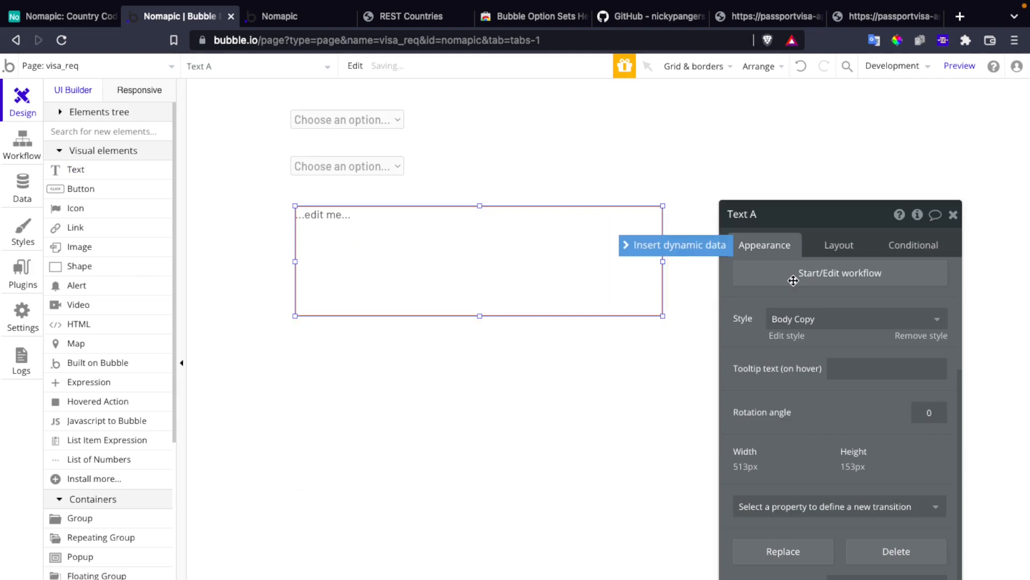
Step: Rename the new text element as Text Visa Required
click(802, 218)
key(BackSpace)
text(V)
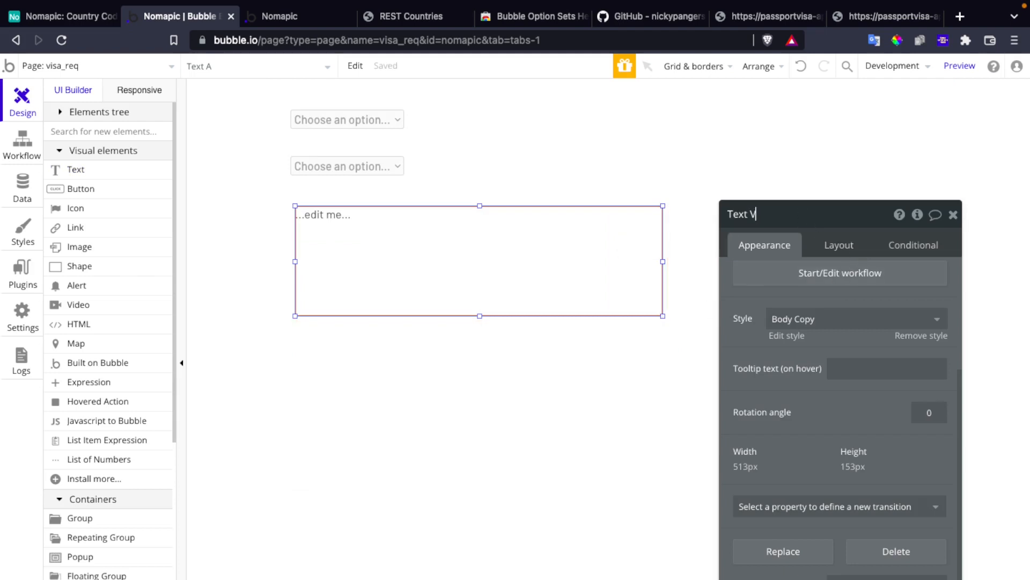
text(isa Required)
click(806, 388)
Step: Replace the text element's placeholder with dynamic data from the external API Visa Req - Visa Status
scroll(806, 388, up, 3)
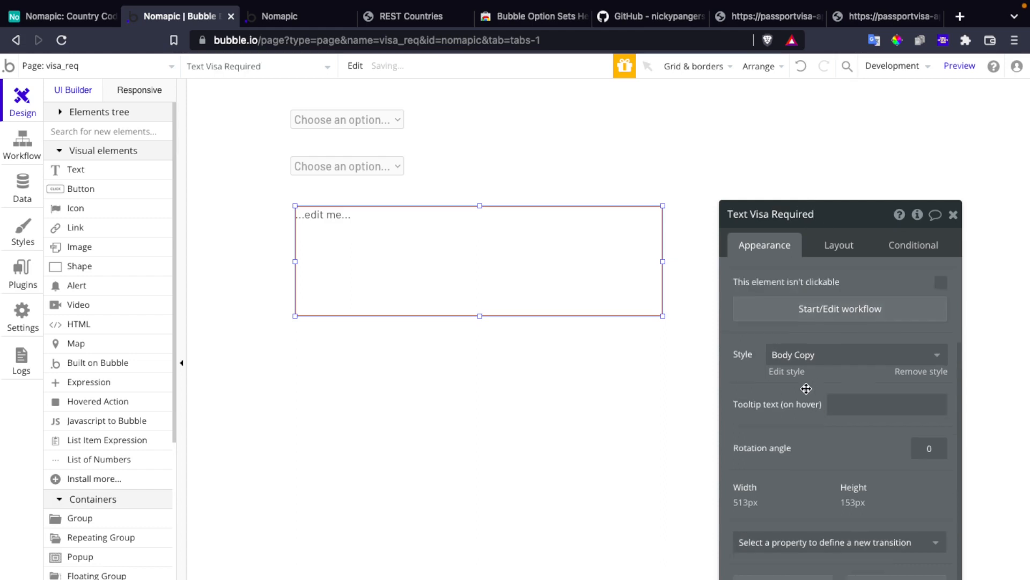
click(847, 273)
key(BackSpace)
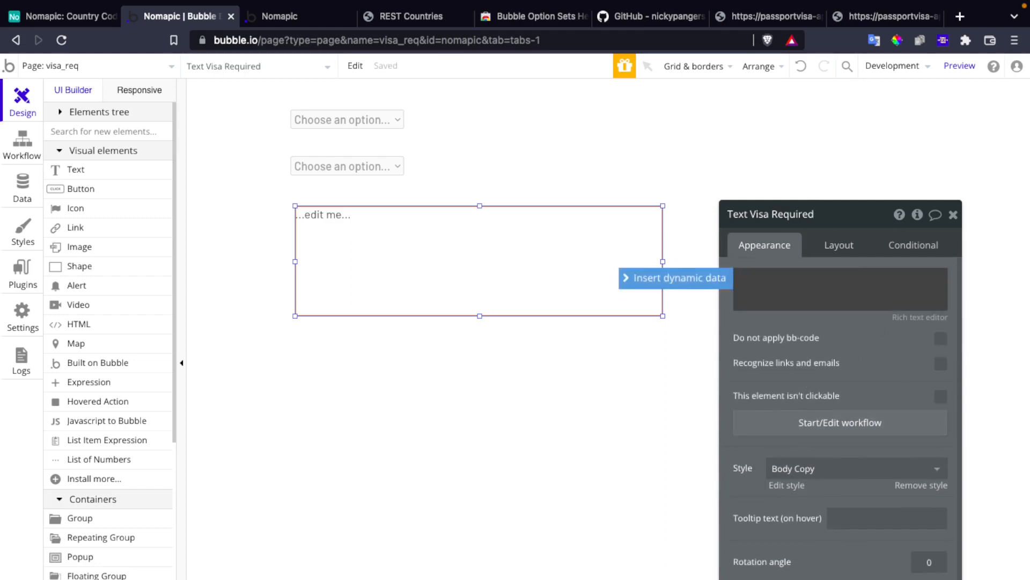
click(719, 280)
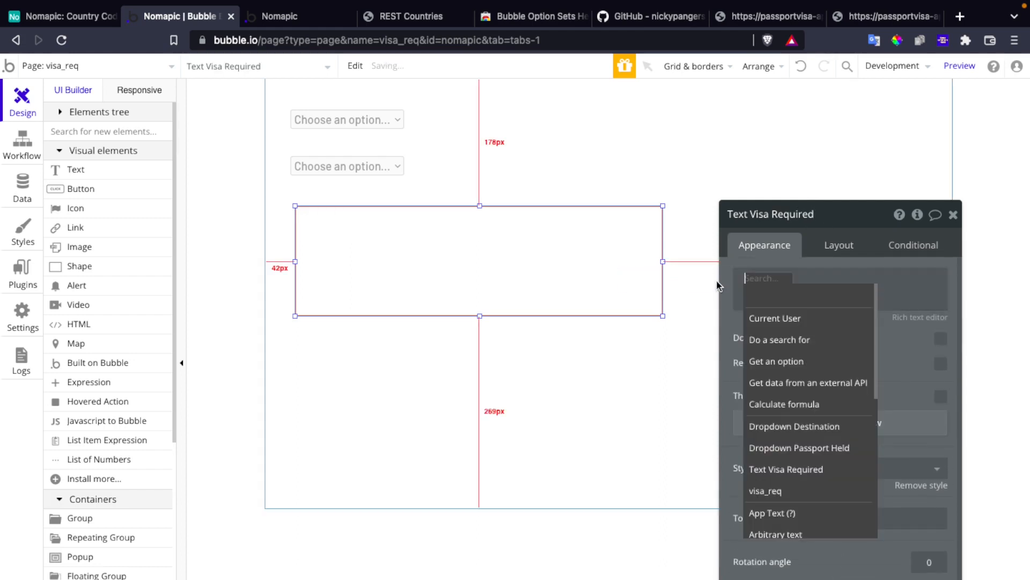
click(832, 384)
click(607, 247)
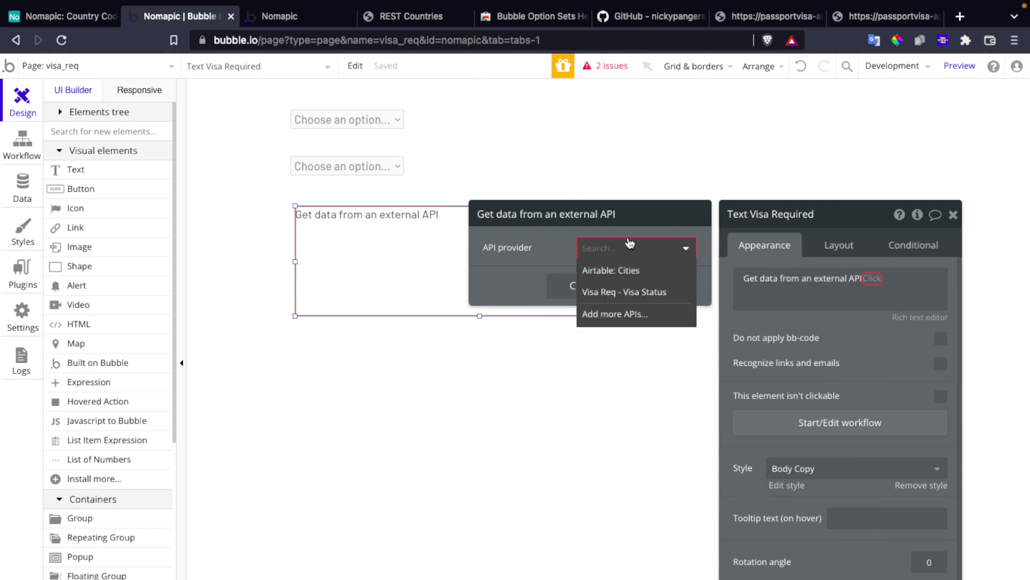
click(664, 293)
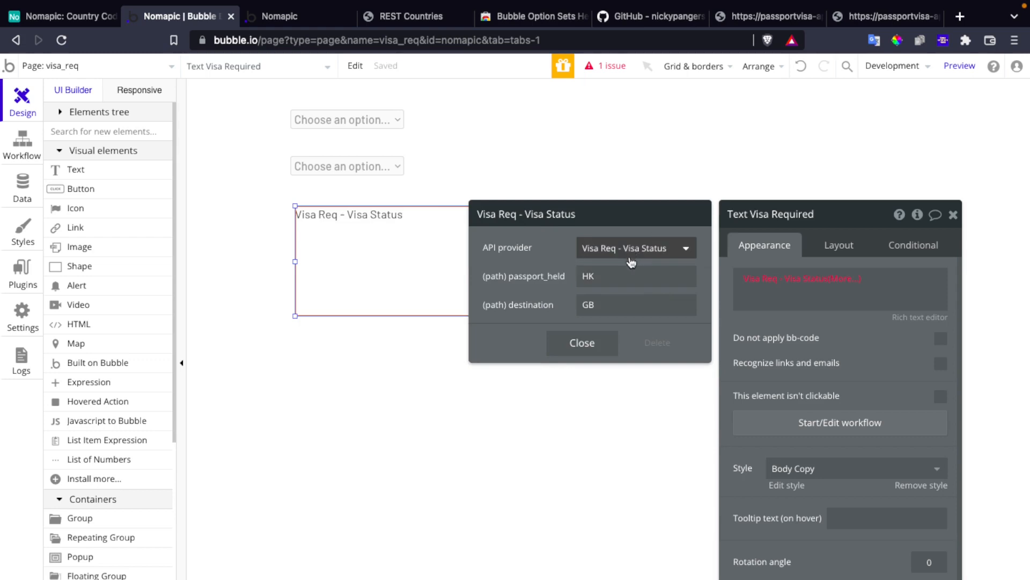
Step: Clear the test values from the passport_held and destination parameters of the text element's API call
double_click(628, 277)
key(BackSpace)
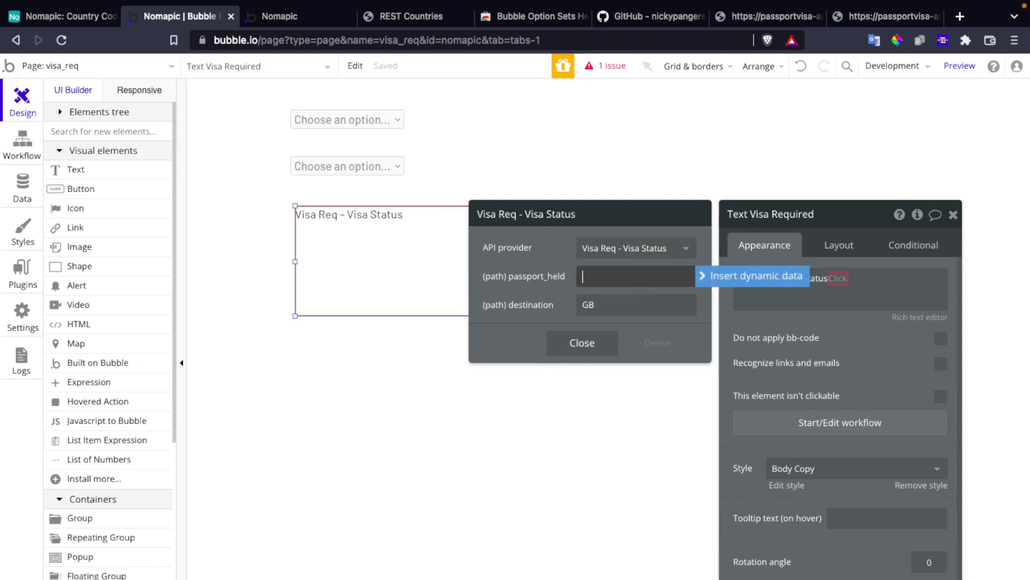
click(637, 306)
double_click(639, 306)
key(BackSpace)
Step: Bind passport_held to Dropdown Passport Held's value and destination to Dropdown Destination's value
click(663, 275)
click(714, 276)
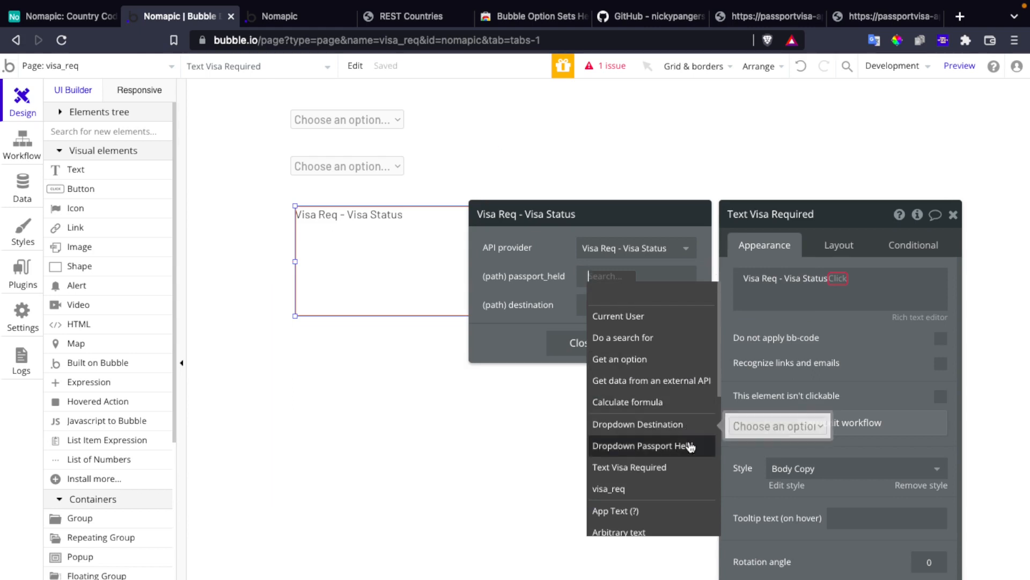
click(649, 446)
click(633, 301)
click(620, 312)
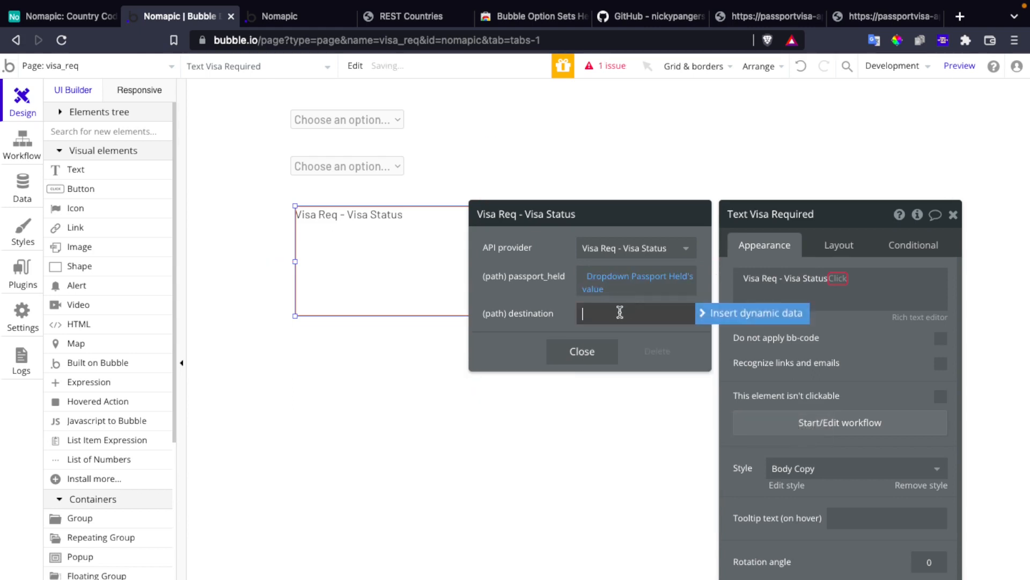
click(713, 310)
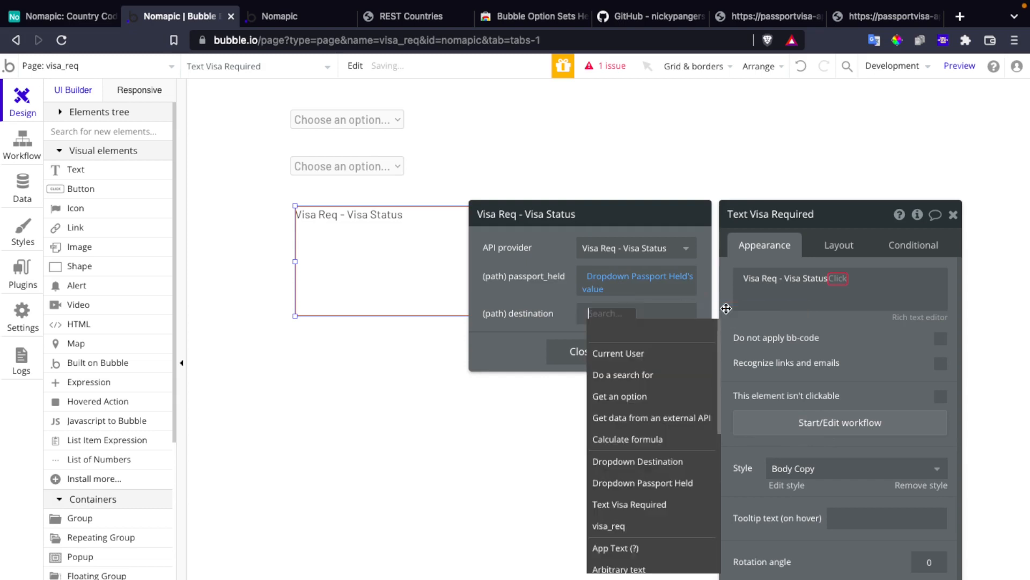
click(685, 465)
click(638, 344)
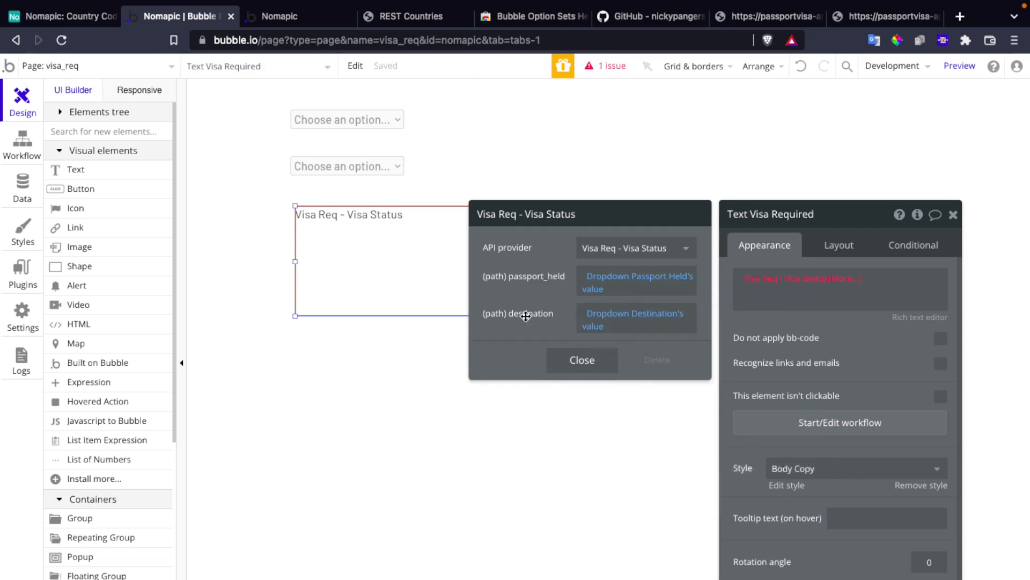
Step: Complete the text's expression with the API call's status field and preview the page
click(838, 279)
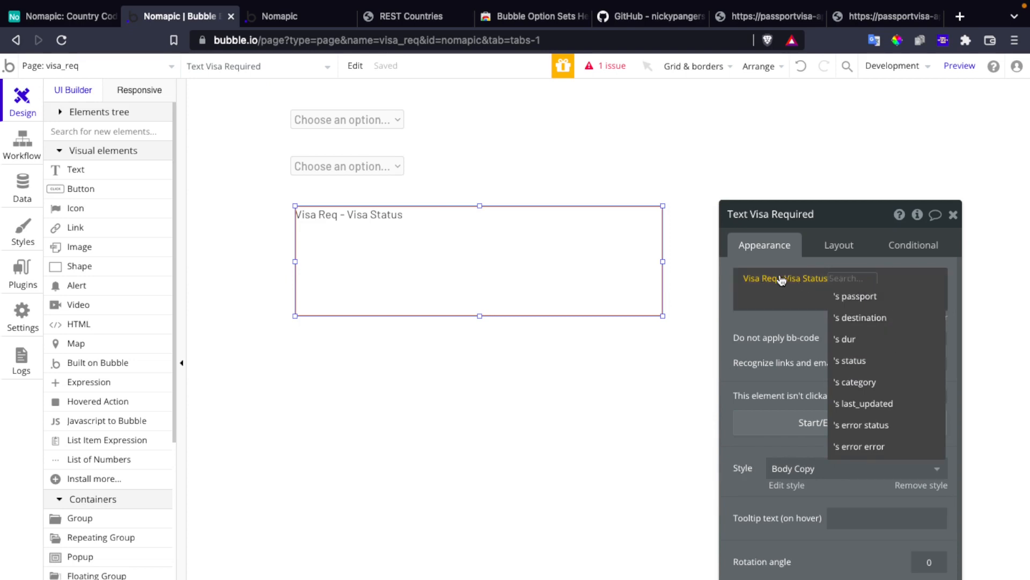
click(874, 368)
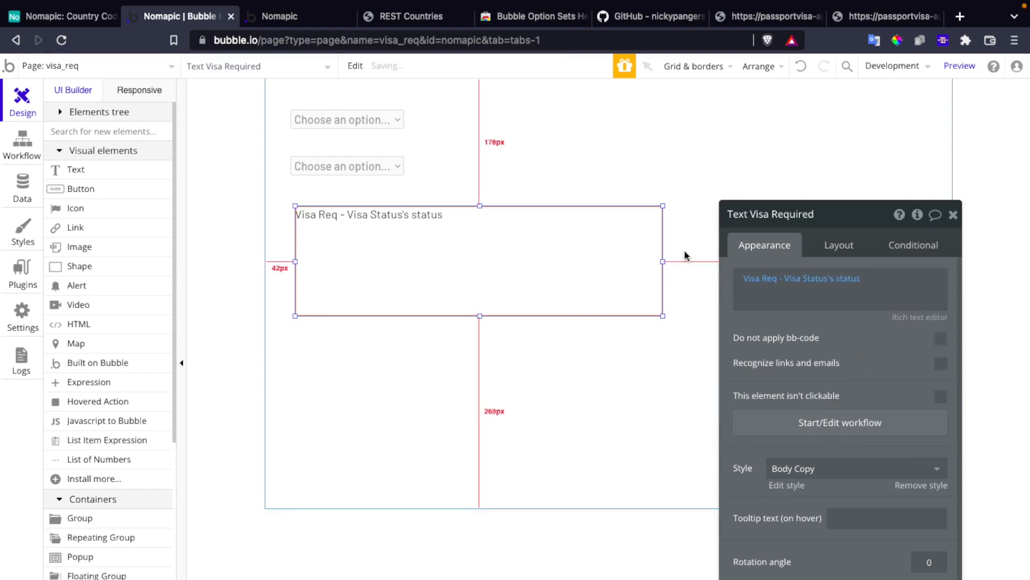
click(957, 66)
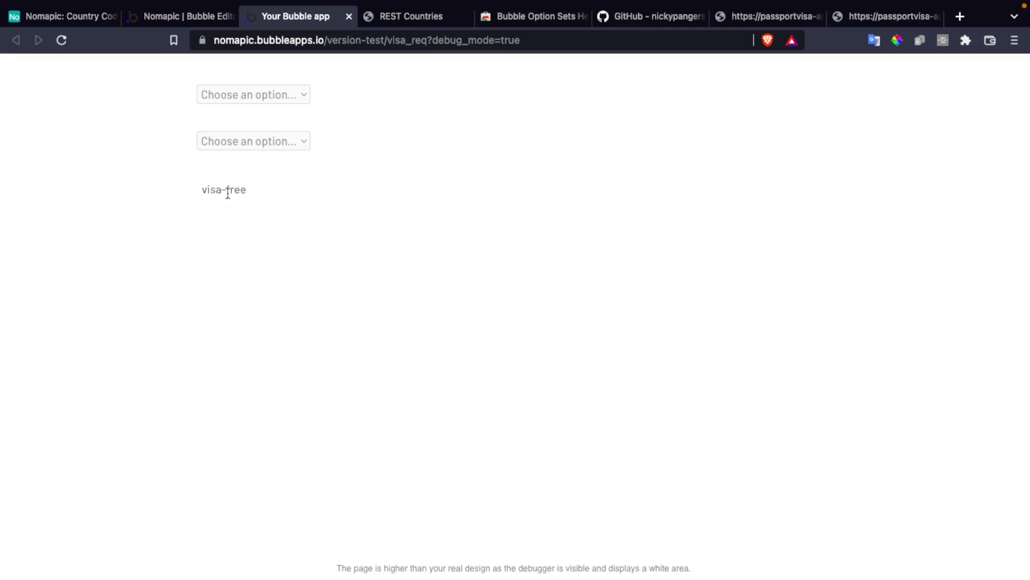
Step: Test the preview with an AU passport for destination PH, and with a PH passport for destination AU
click(241, 95)
click(244, 114)
click(246, 137)
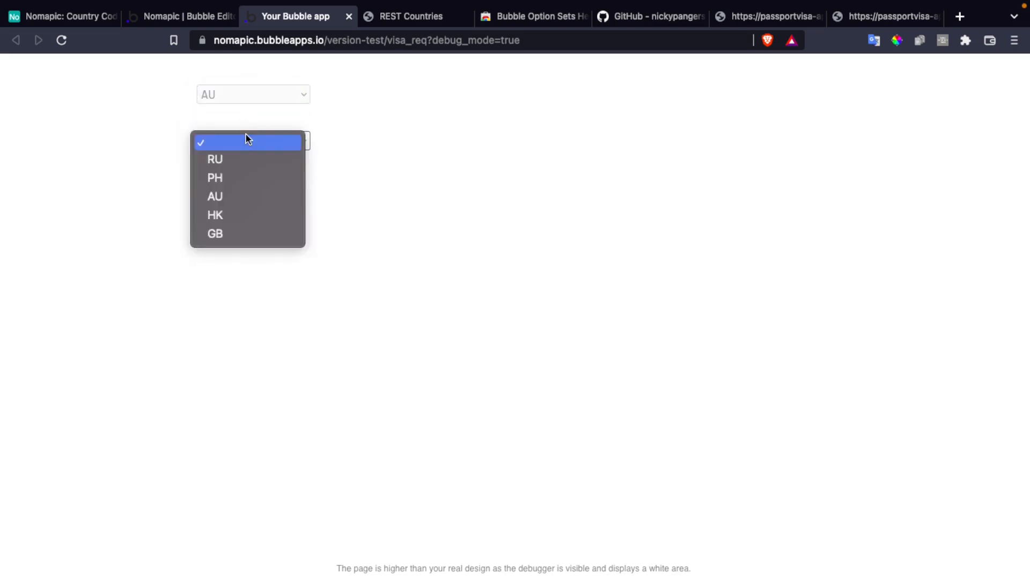
click(250, 179)
click(256, 100)
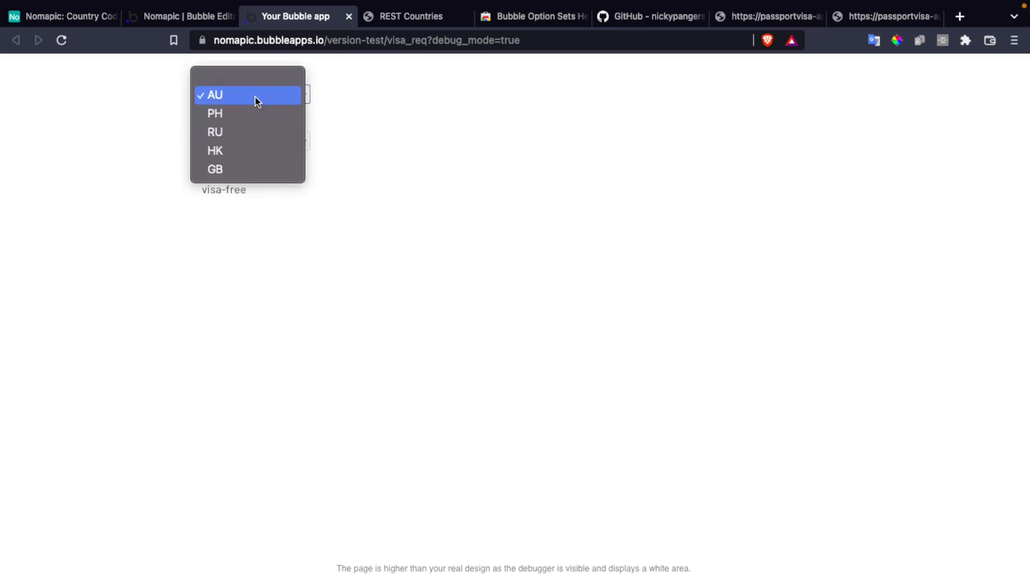
click(257, 113)
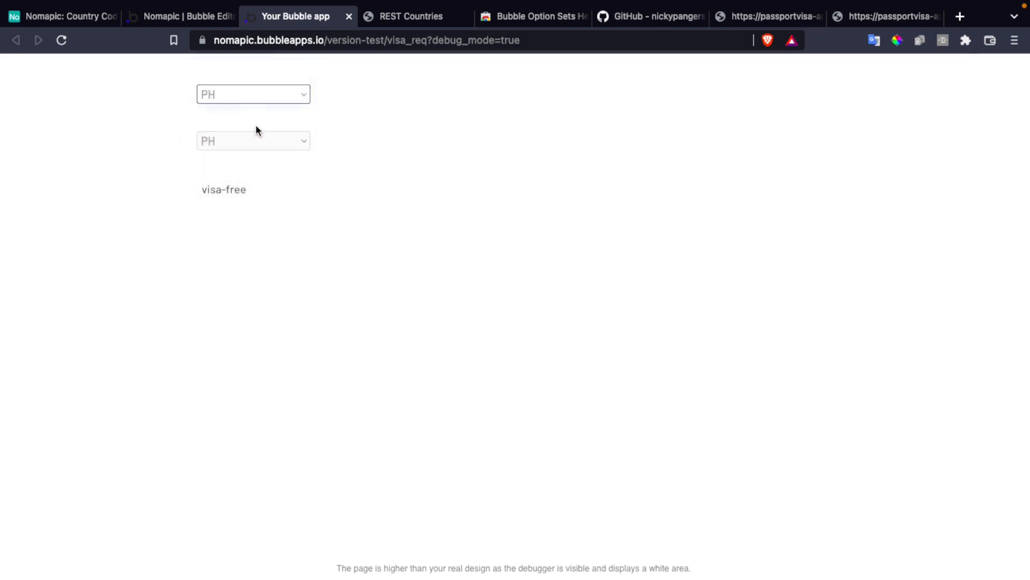
click(256, 136)
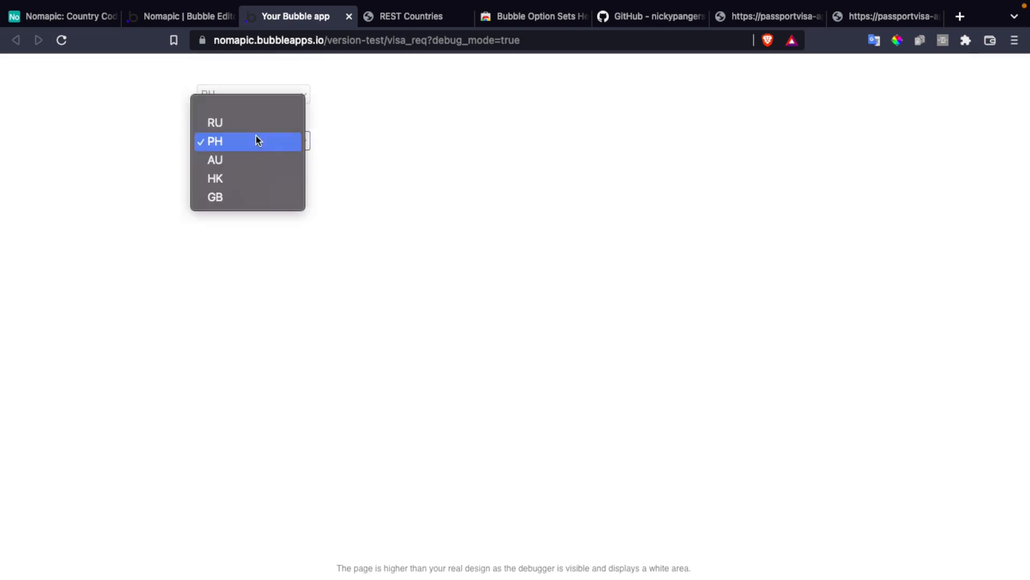
click(253, 164)
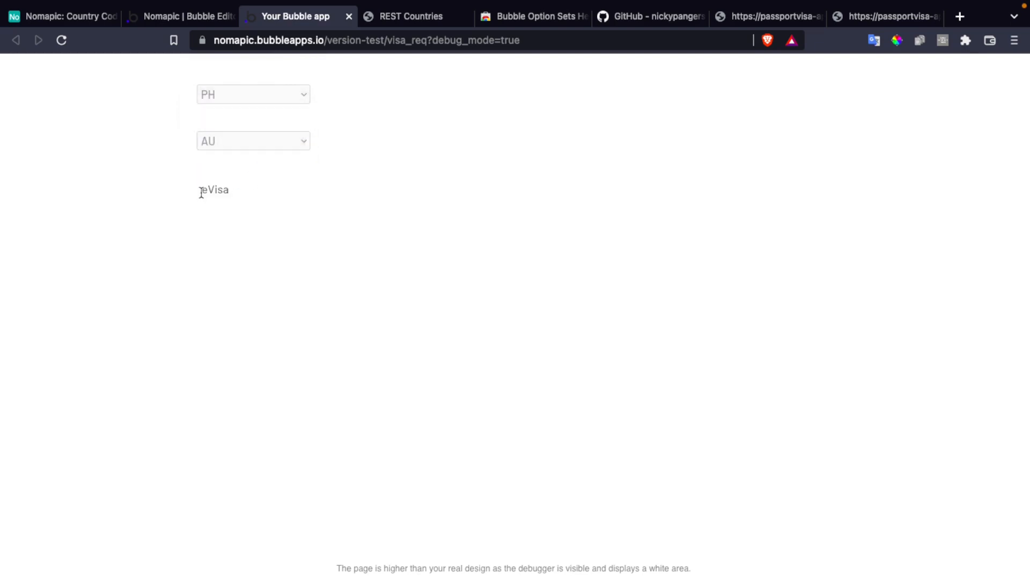
Step: Test the preview with an RU passport for destination PH, and with a PH passport for destination RU
click(232, 102)
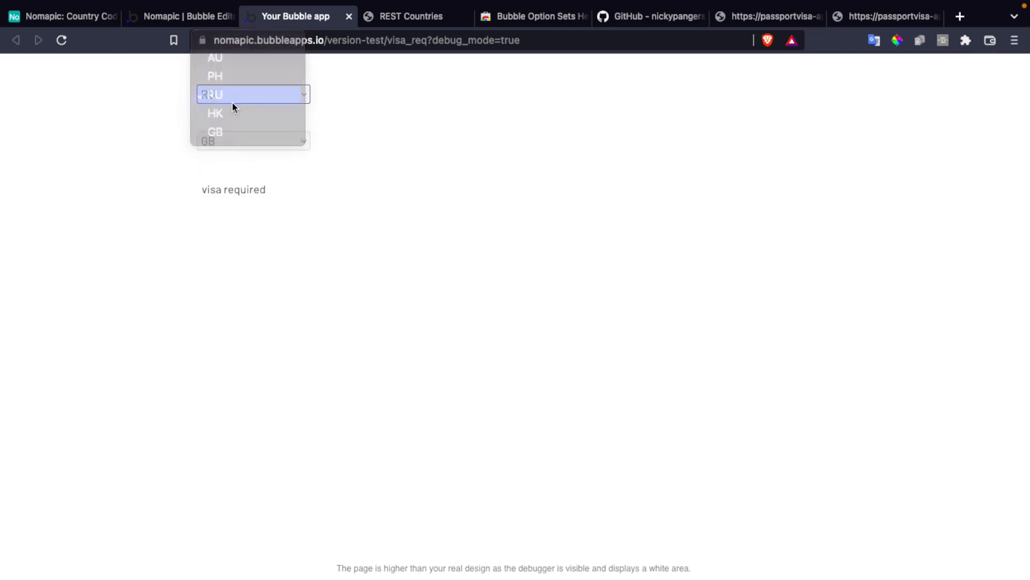
click(232, 102)
click(236, 138)
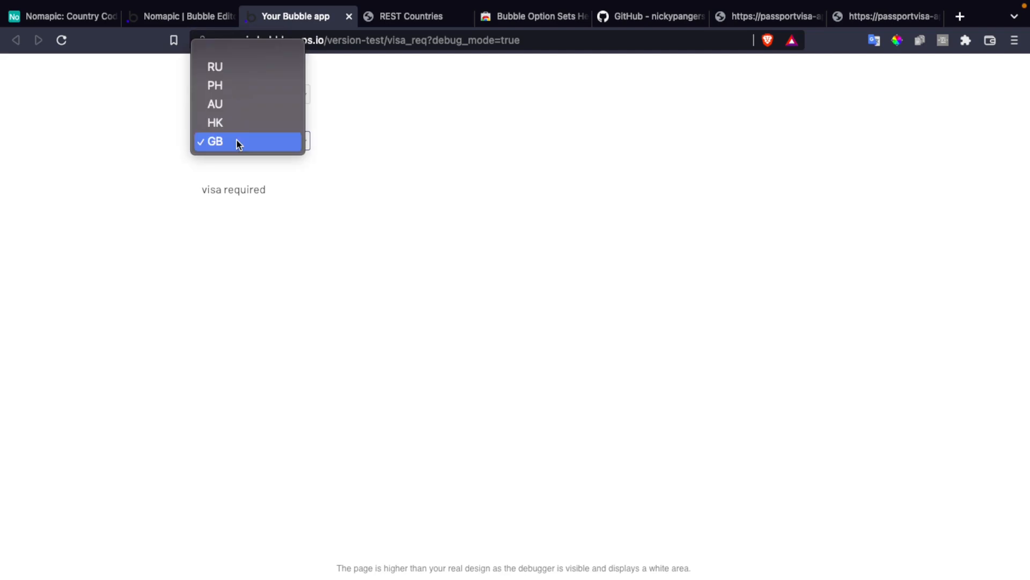
click(242, 87)
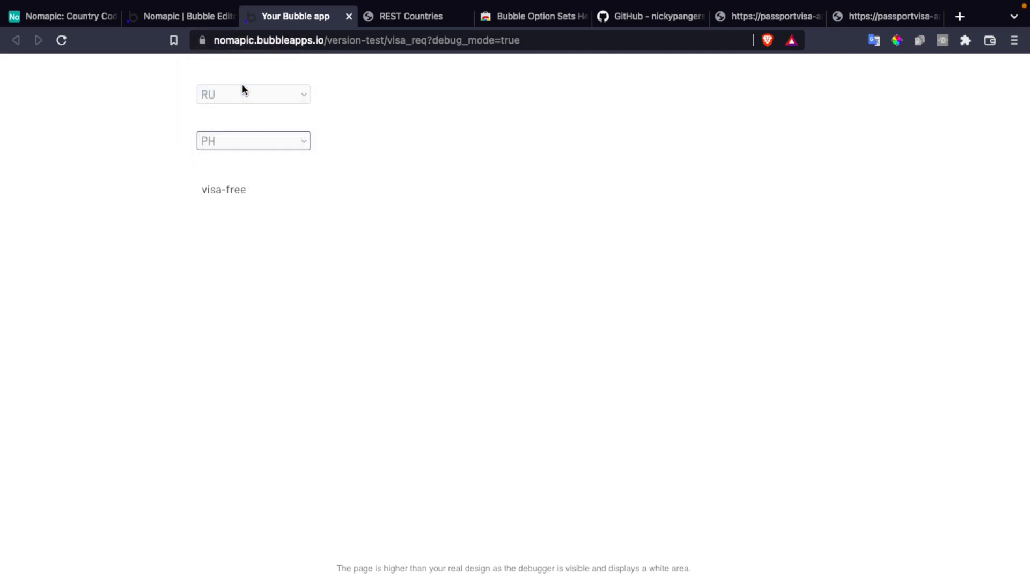
click(242, 90)
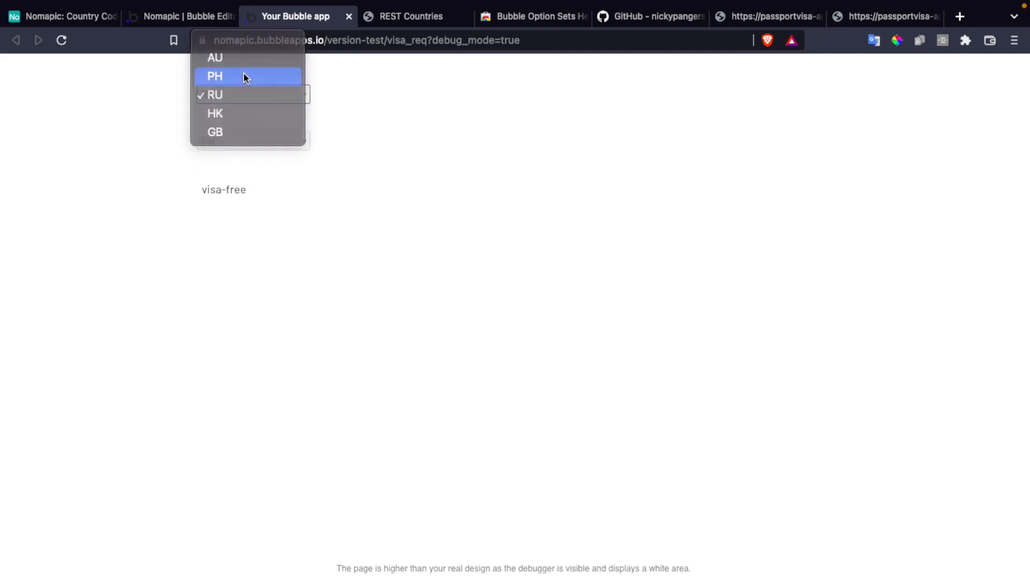
click(243, 76)
click(246, 140)
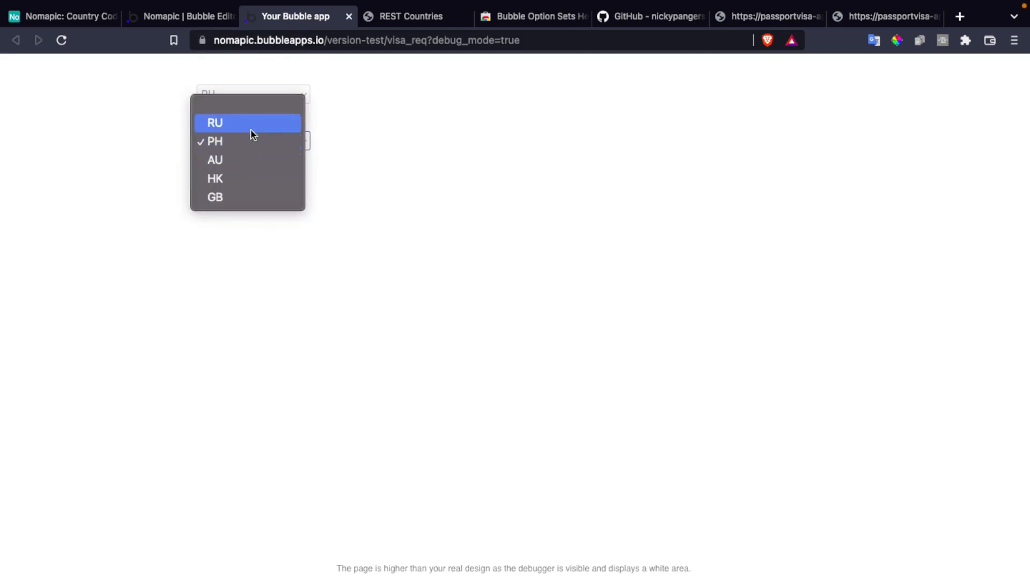
click(253, 121)
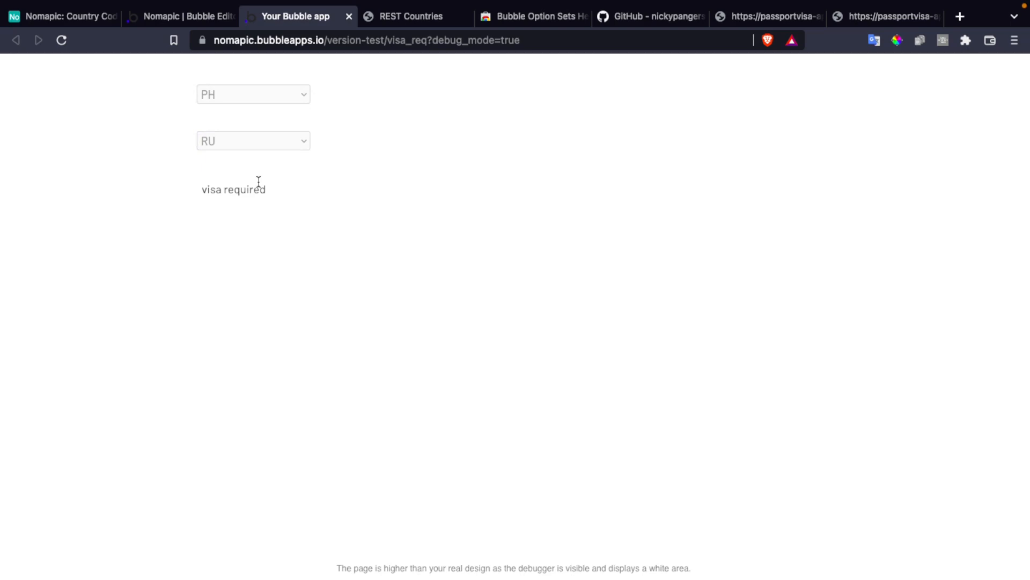
Step: Back in the editor, insert Dropdown Passport Held's value ahead of the visa status in the Text Visa Required element
key(ctrl+shift+Tab)
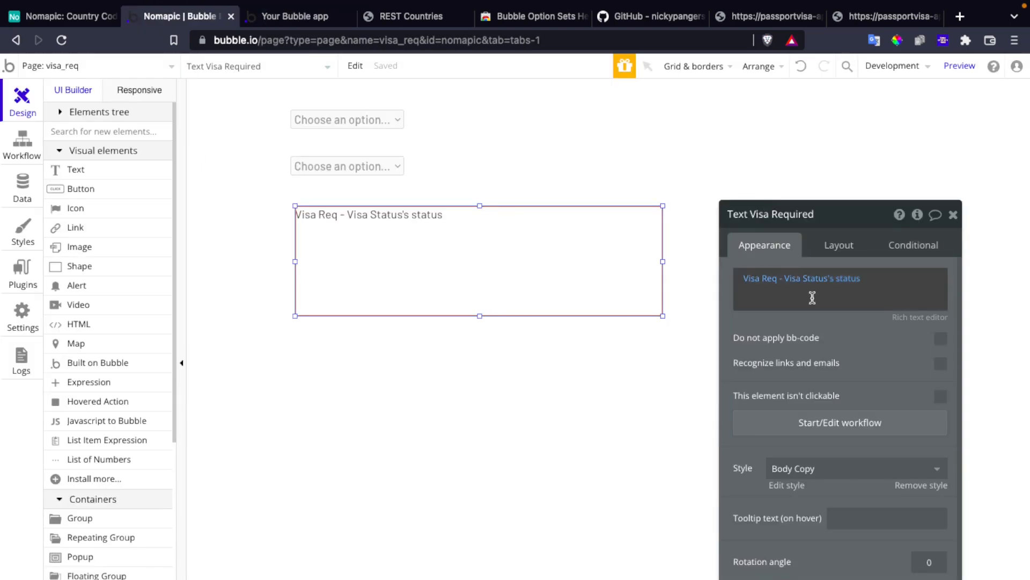
click(801, 290)
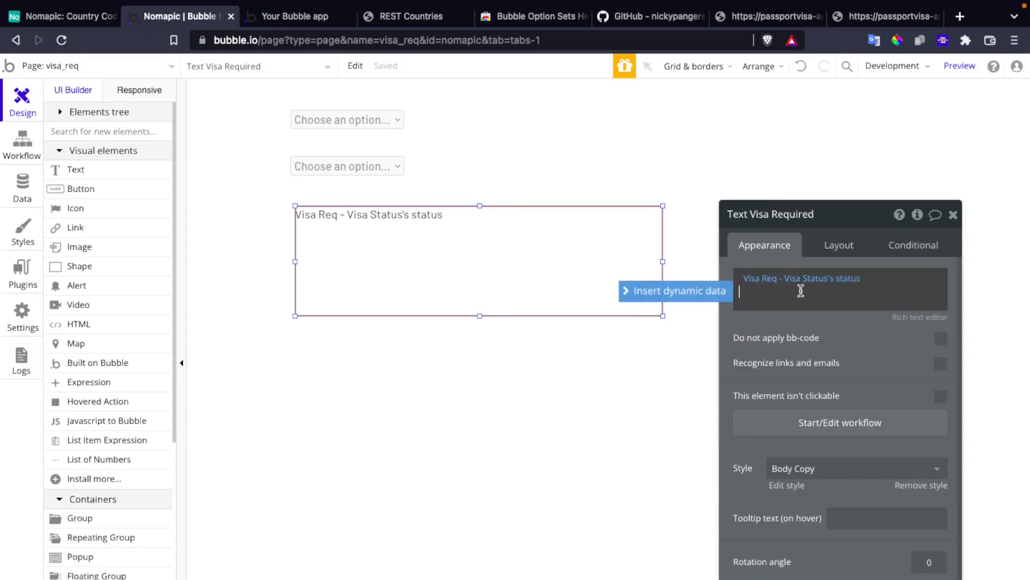
click(907, 320)
click(906, 318)
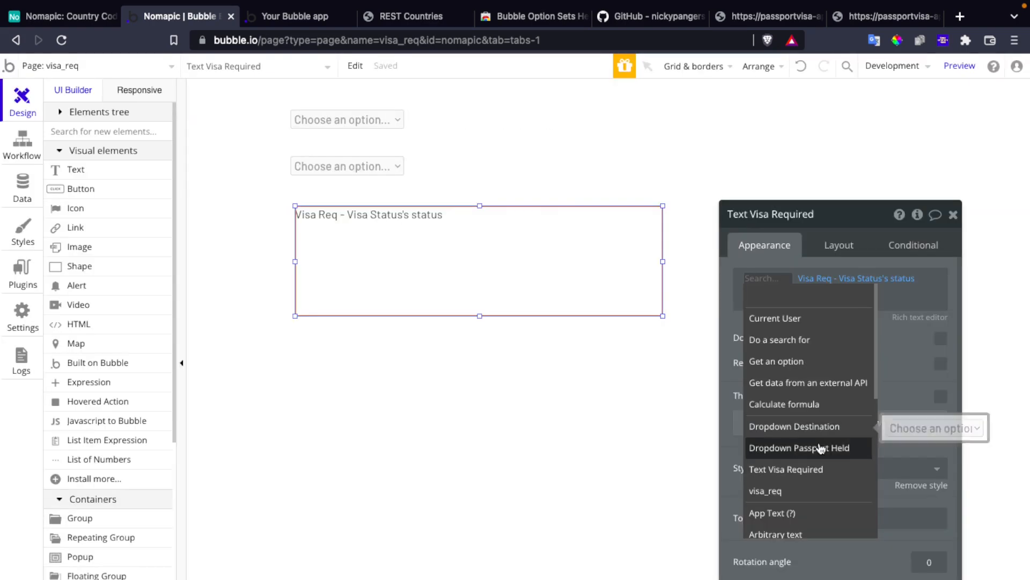
click(821, 447)
click(872, 296)
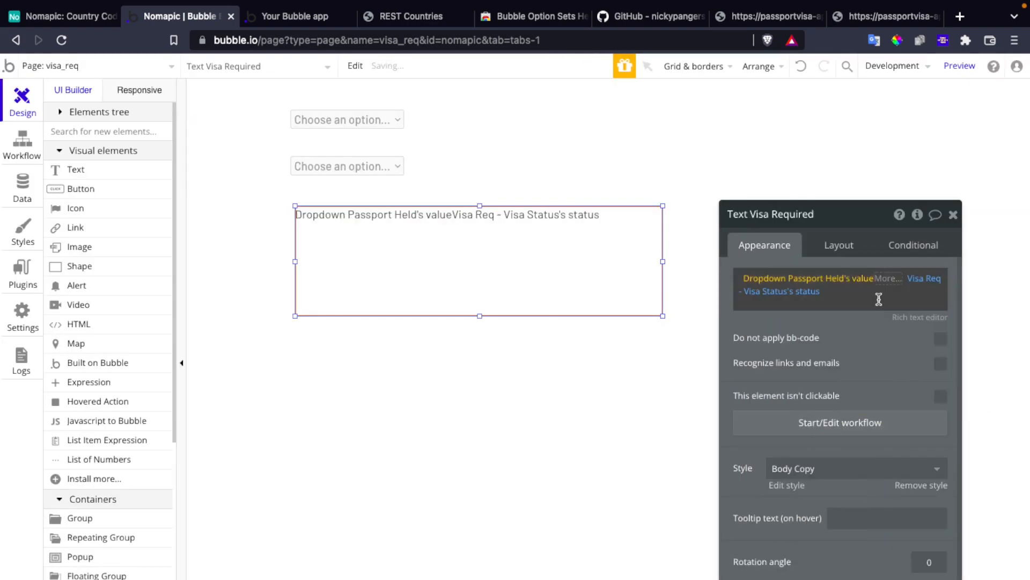
click(891, 293)
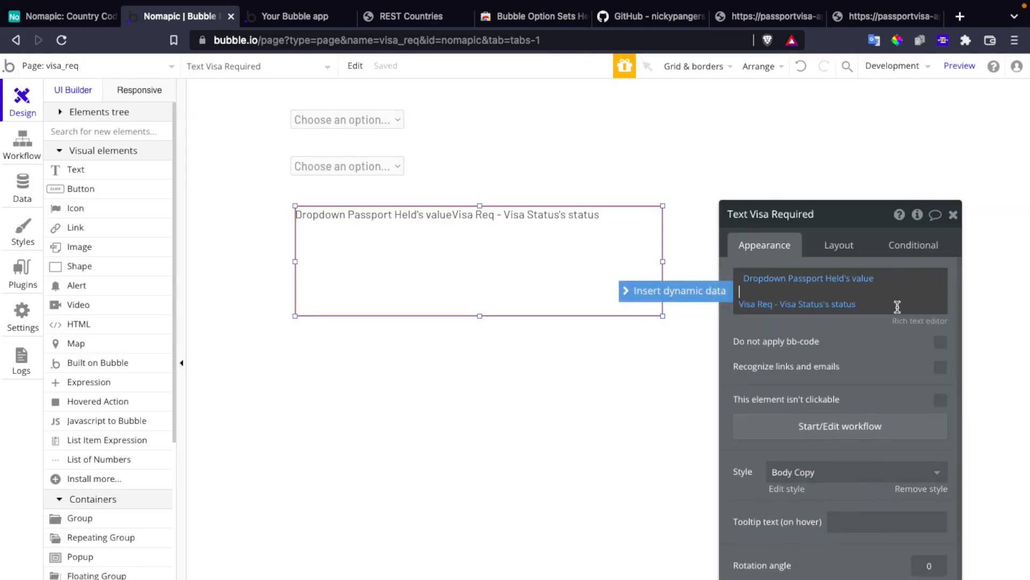
Step: Open the Text Visa Required content in the rich text editor and add a space after Dropdown Passport Held's value
click(931, 324)
click(920, 317)
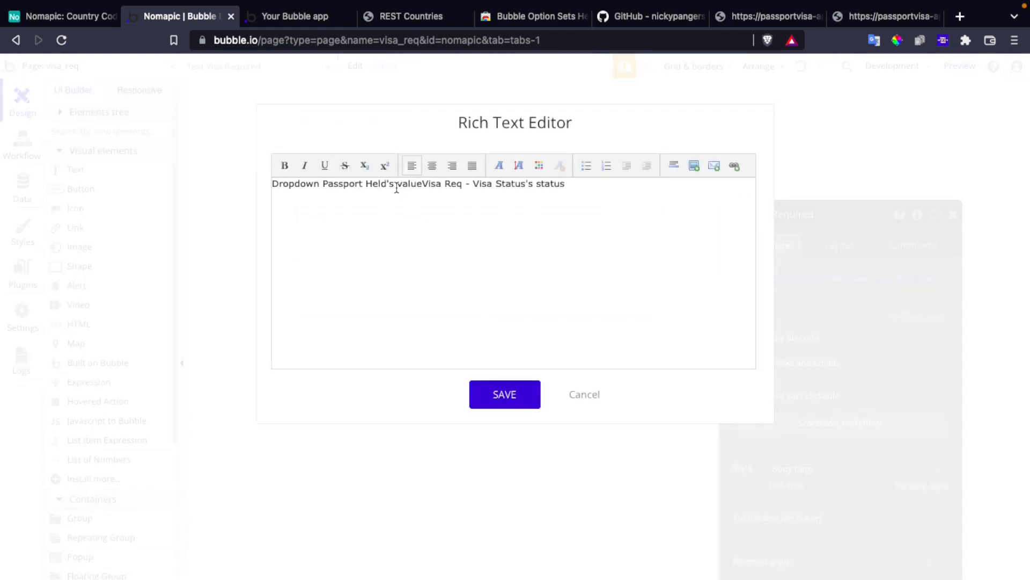
key(Right)
key(Right)
key(Right)
key(Right)
key(Right)
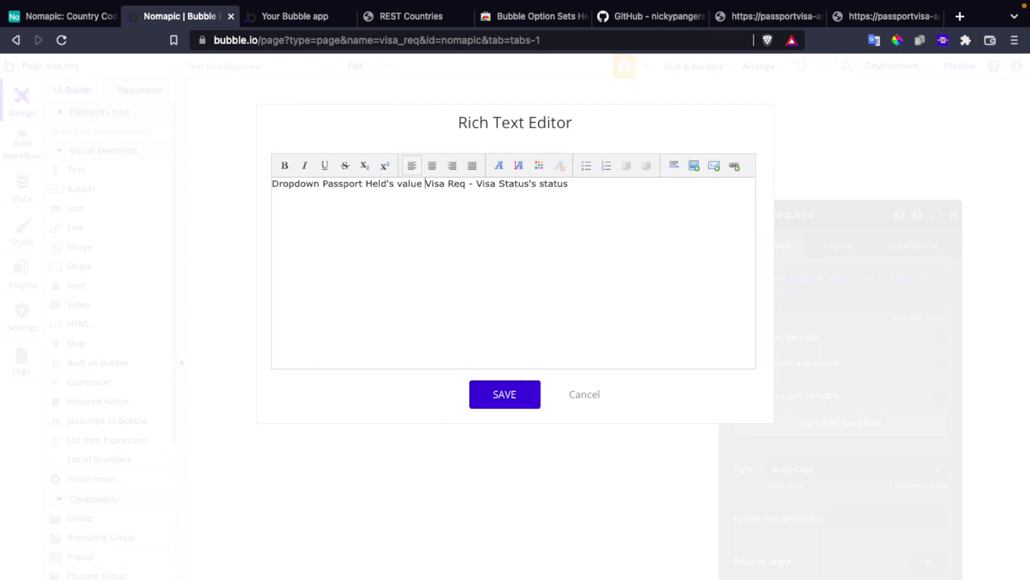
text(Passport)
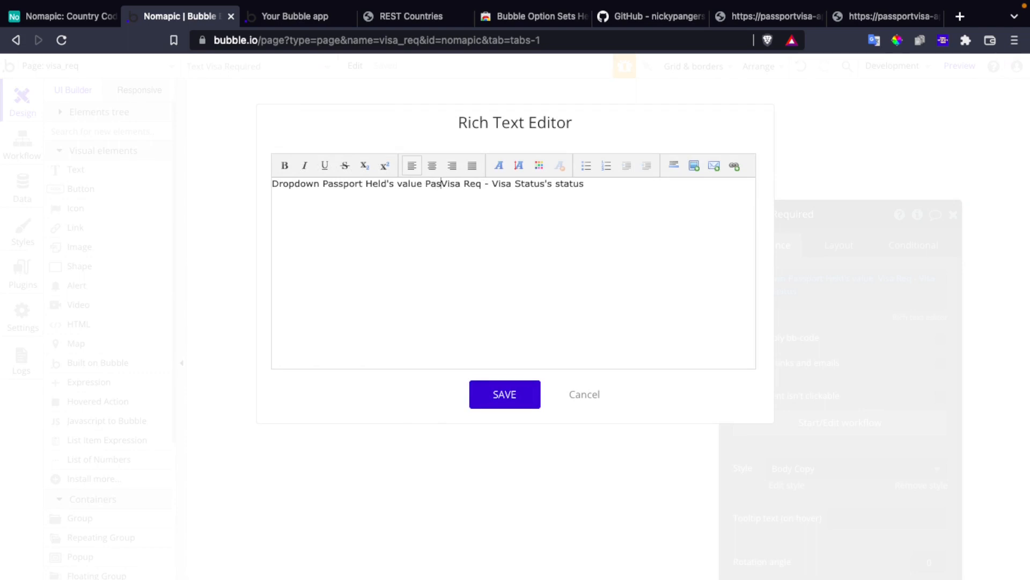
text( Ho)
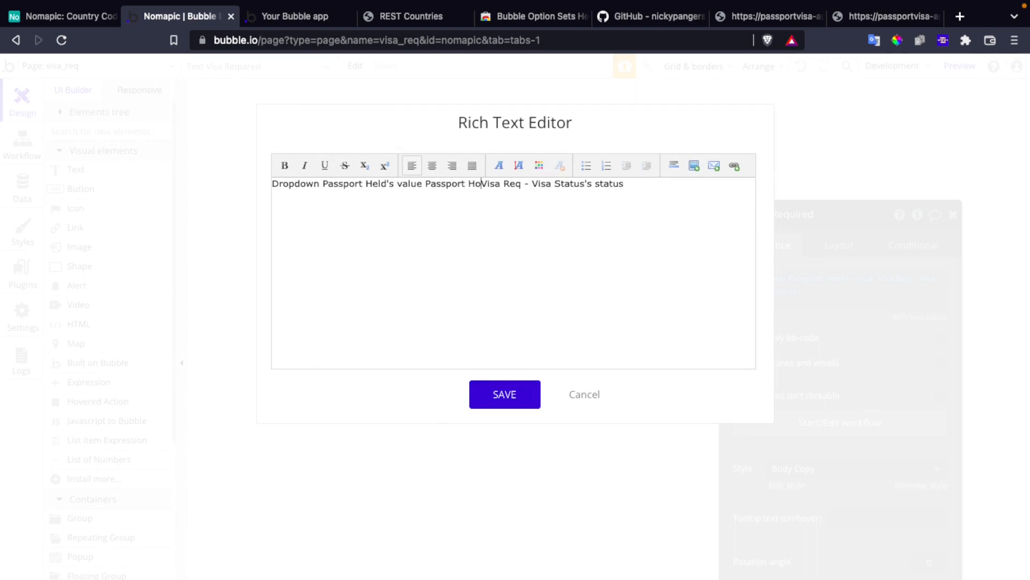
key(BackSpace)
key(BackSpace)
key(BackSpace)
key(BackSpace)
key(BackSpace)
key(BackSpace)
key(BackSpace)
key(BackSpace)
key(BackSpace)
key(BackSpace)
key(BackSpace)
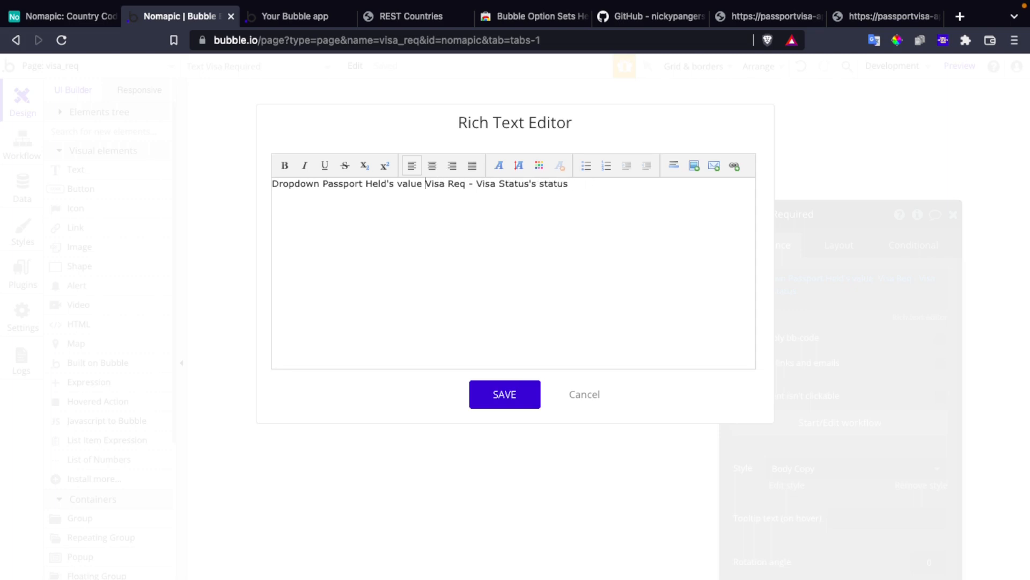
Step: Insert "passport holders are" ahead of the visa status and "to" after it, and save the rich text
text(passpo)
text(rt holders )
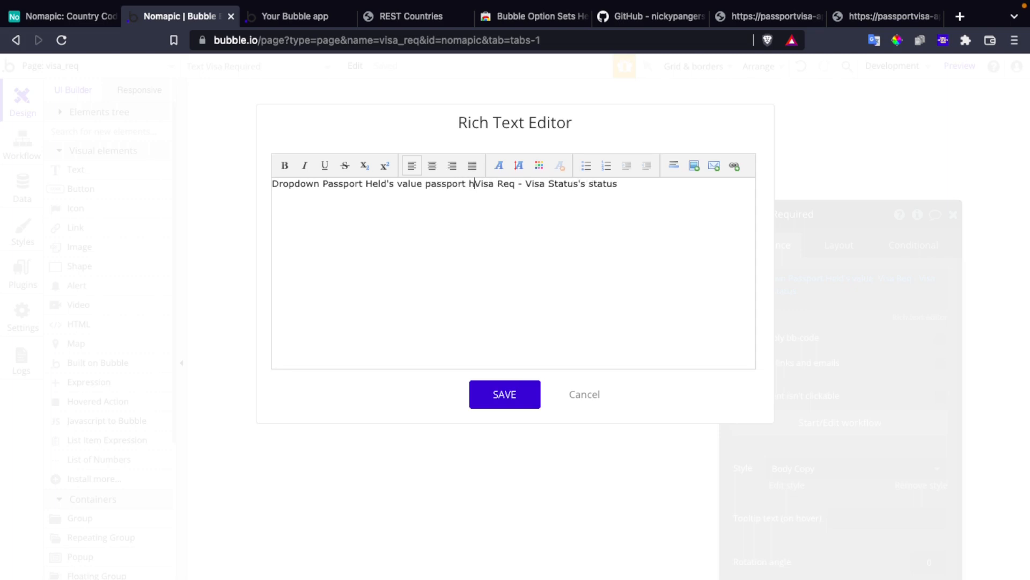
text(are)
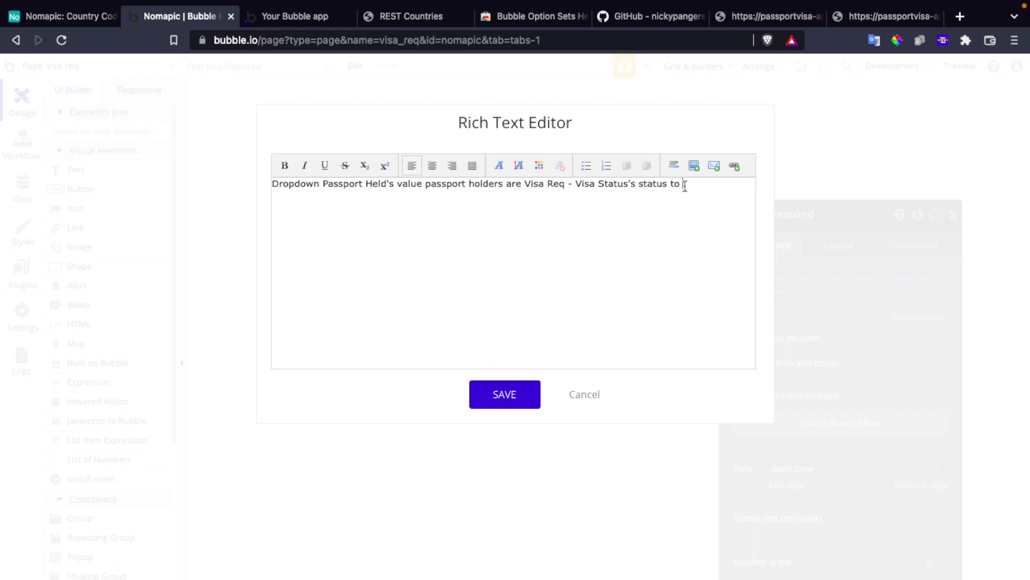
click(508, 395)
Step: Append Dropdown Destination's value to the end of the Text Visa Required sentence and preview the page
click(901, 299)
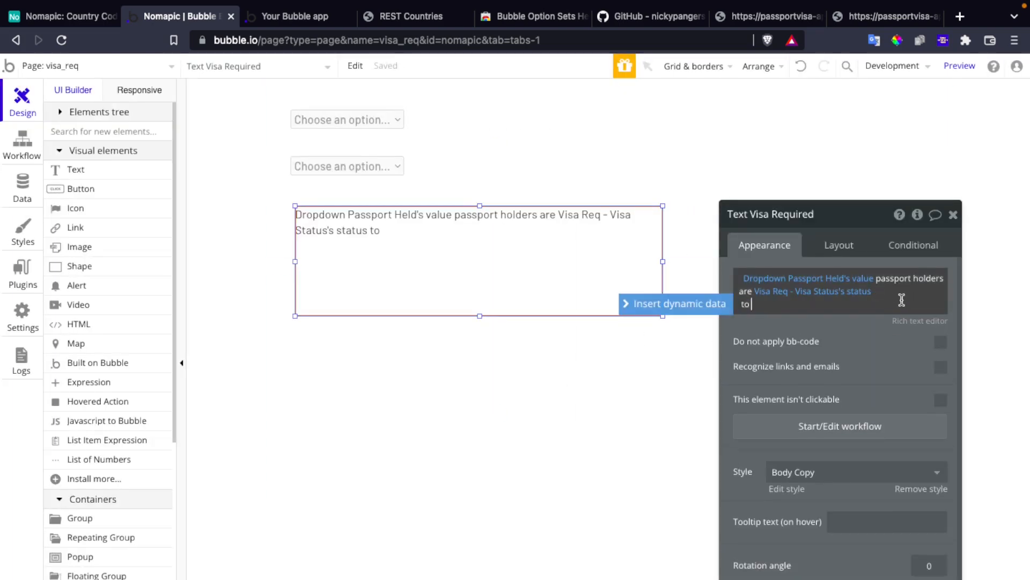
click(713, 306)
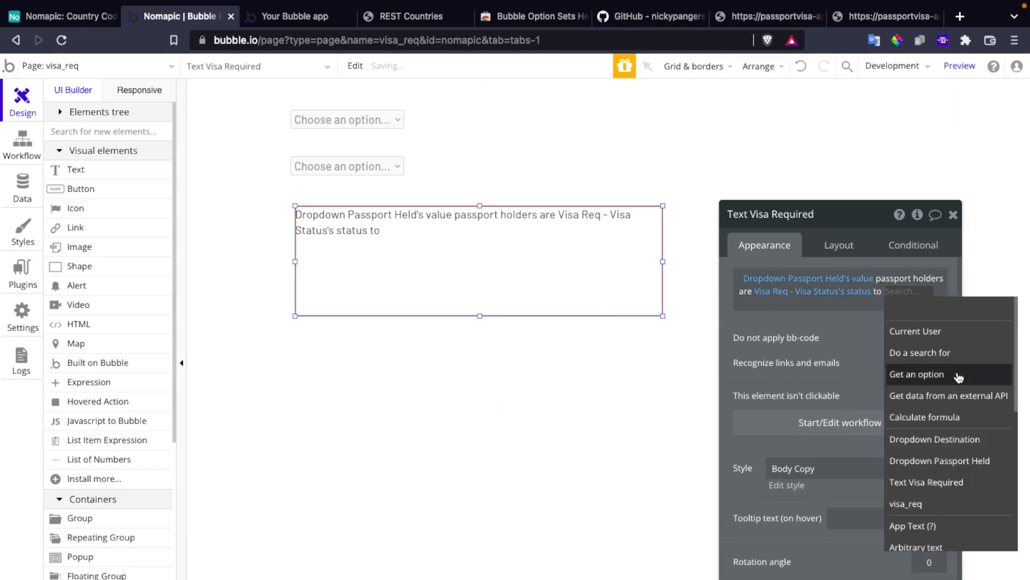
click(945, 439)
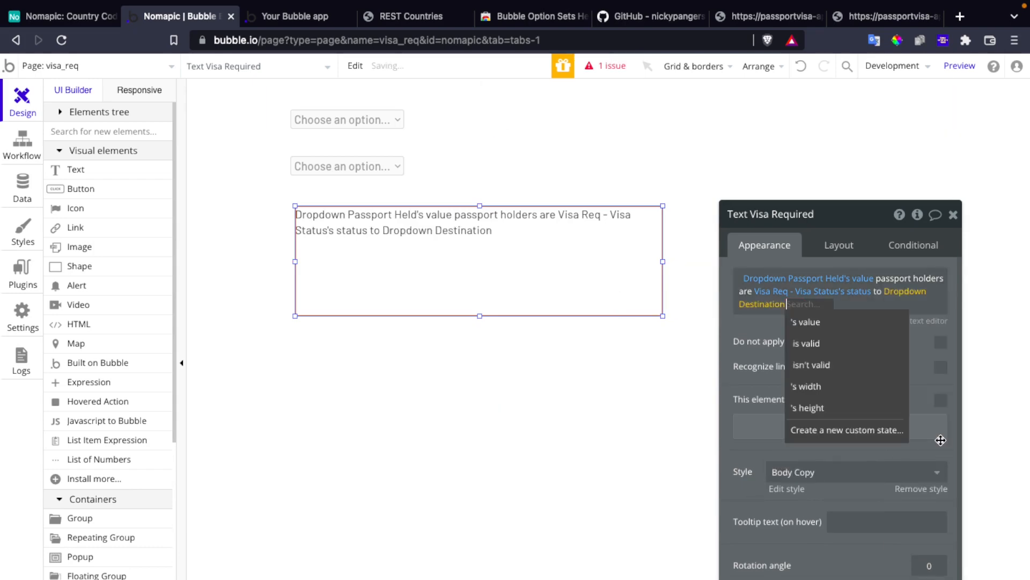
click(837, 322)
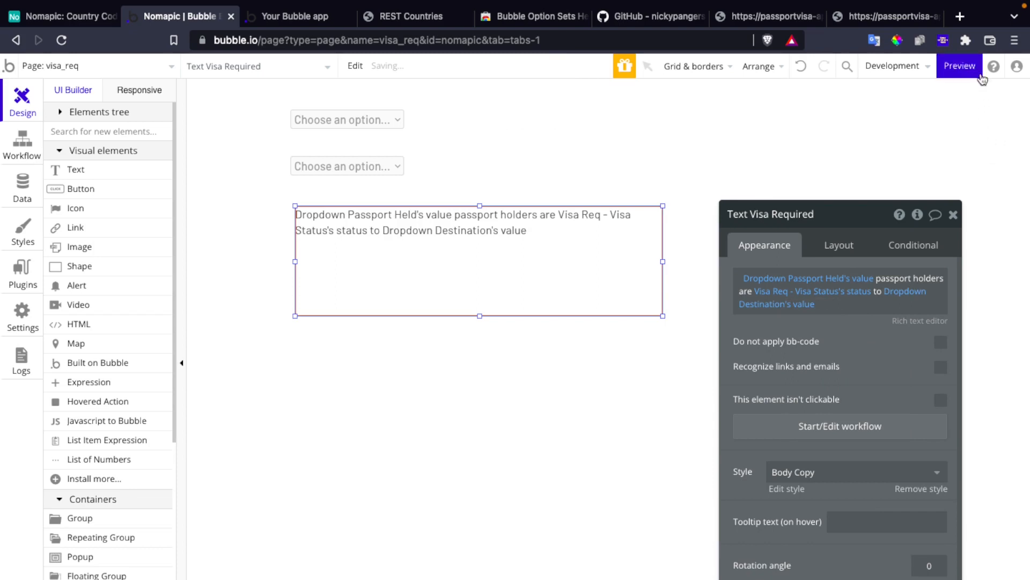
click(960, 66)
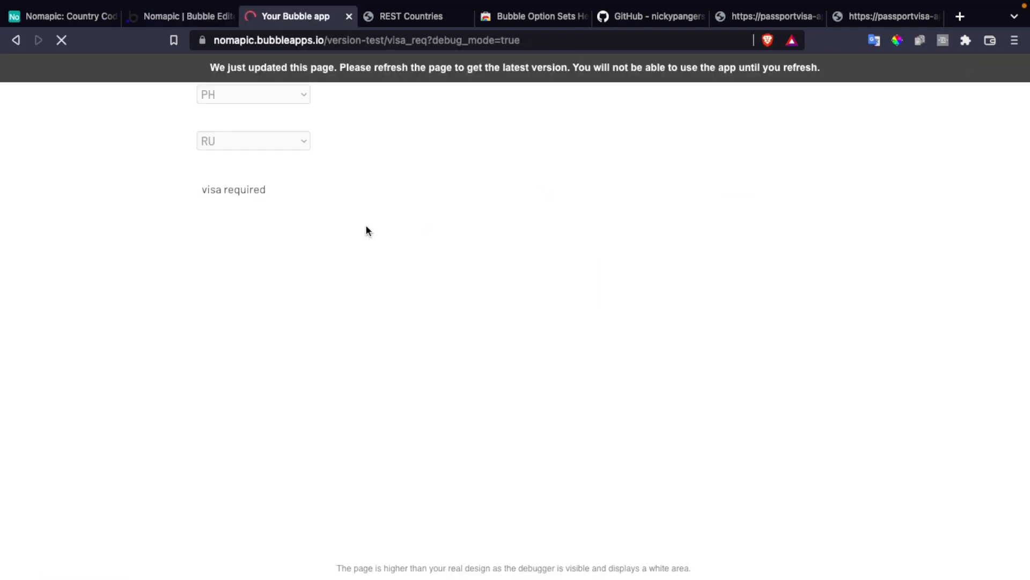
Step: Test the preview with an AU passport for destination PH, and with an HK passport for the same destination
click(259, 93)
click(261, 109)
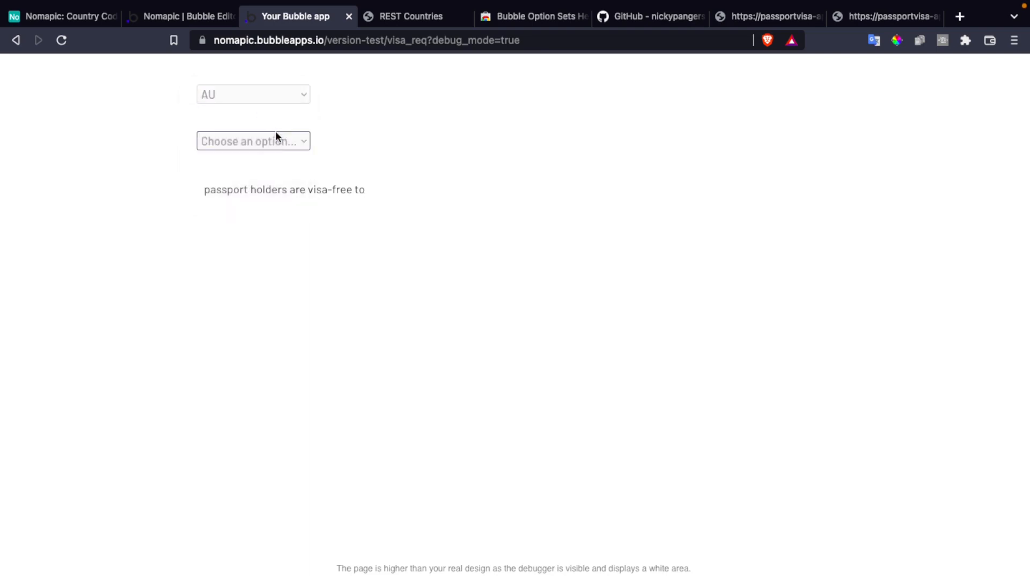
click(276, 135)
click(281, 177)
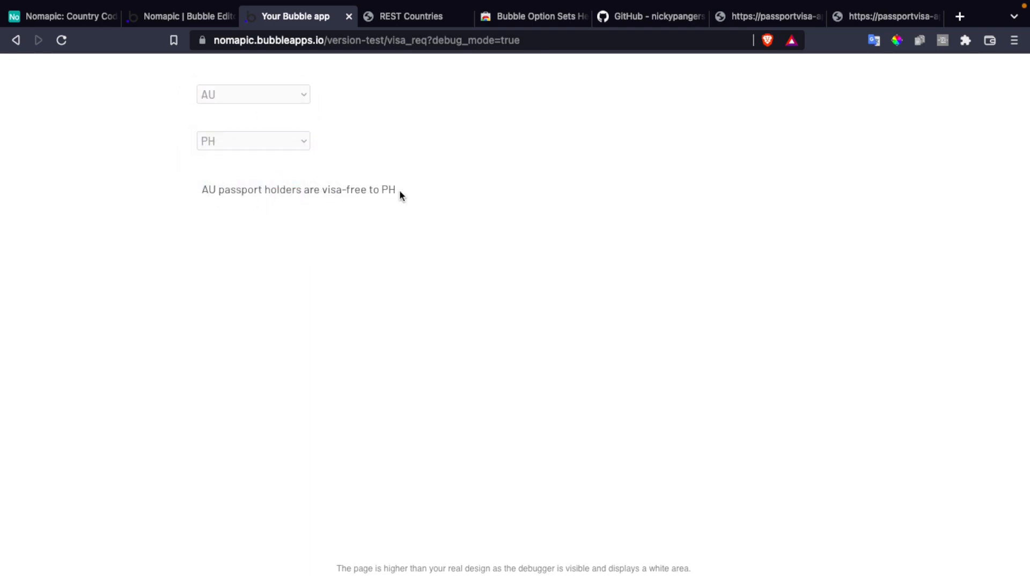
click(265, 97)
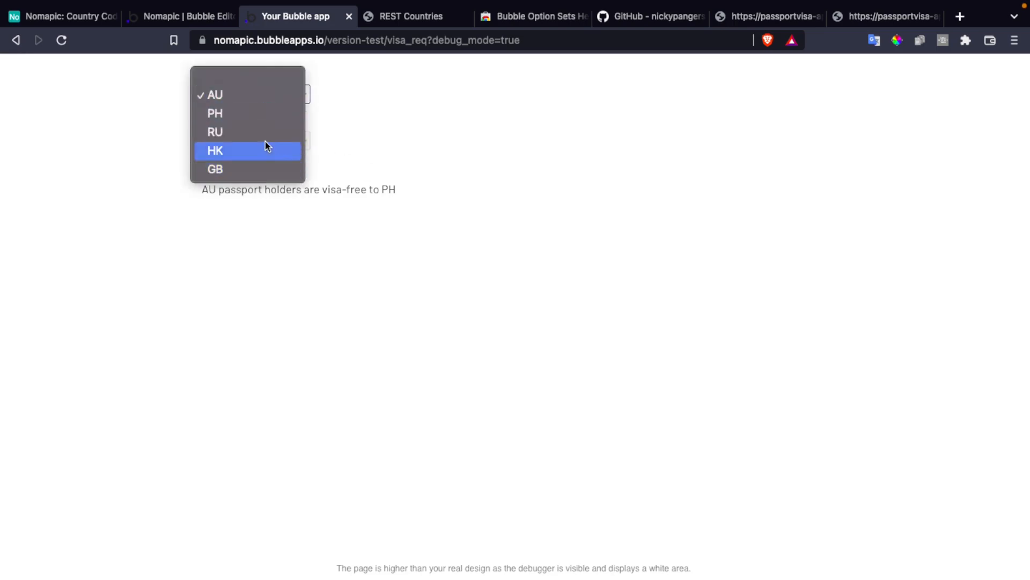
click(265, 145)
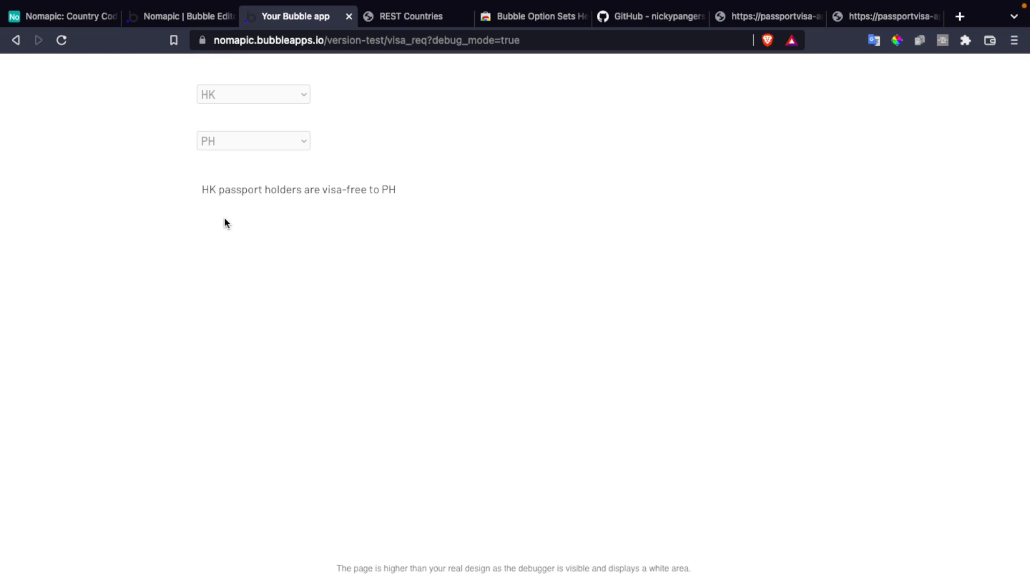
click(232, 99)
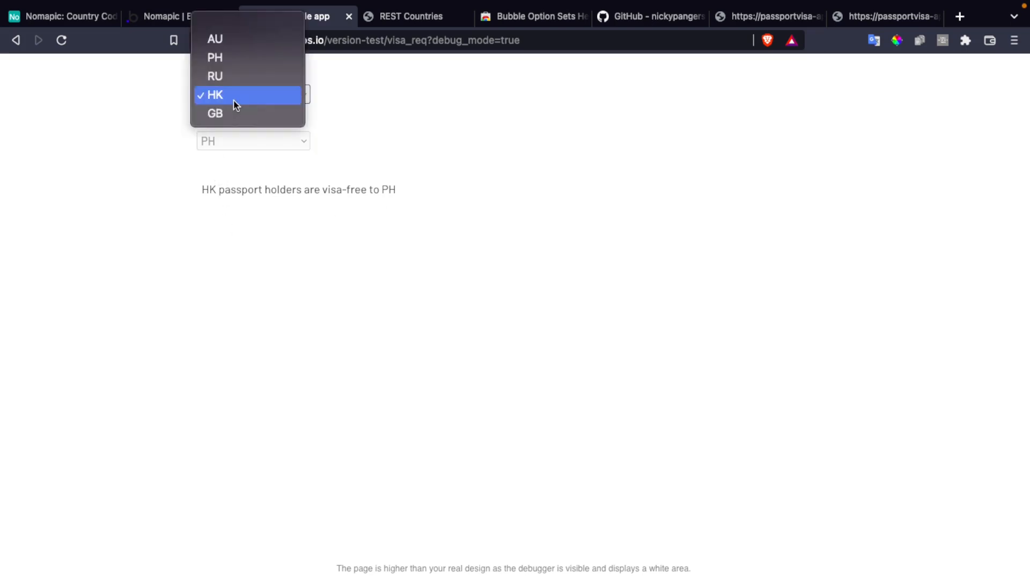
click(256, 101)
click(253, 95)
click(254, 95)
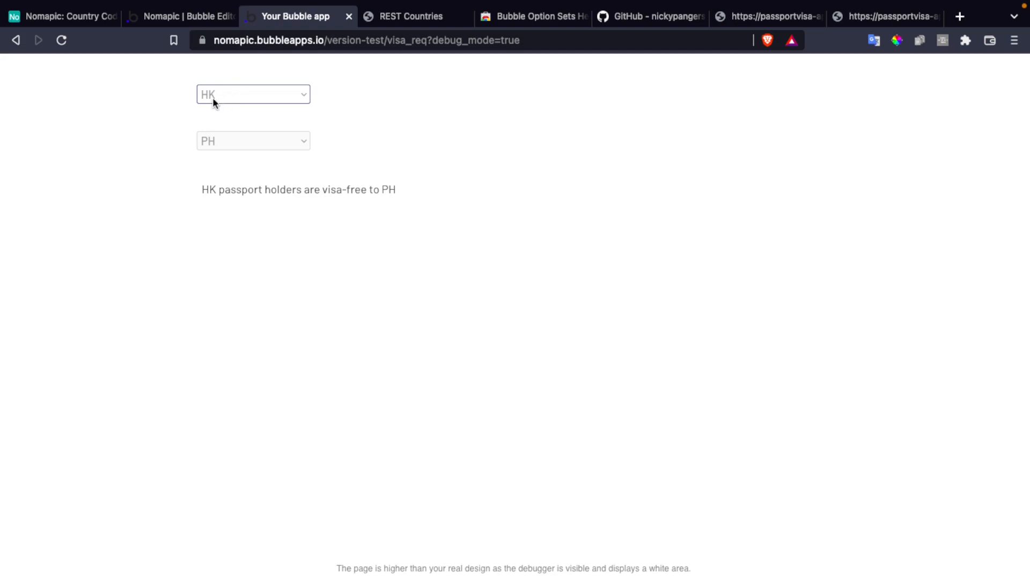
double_click(204, 189)
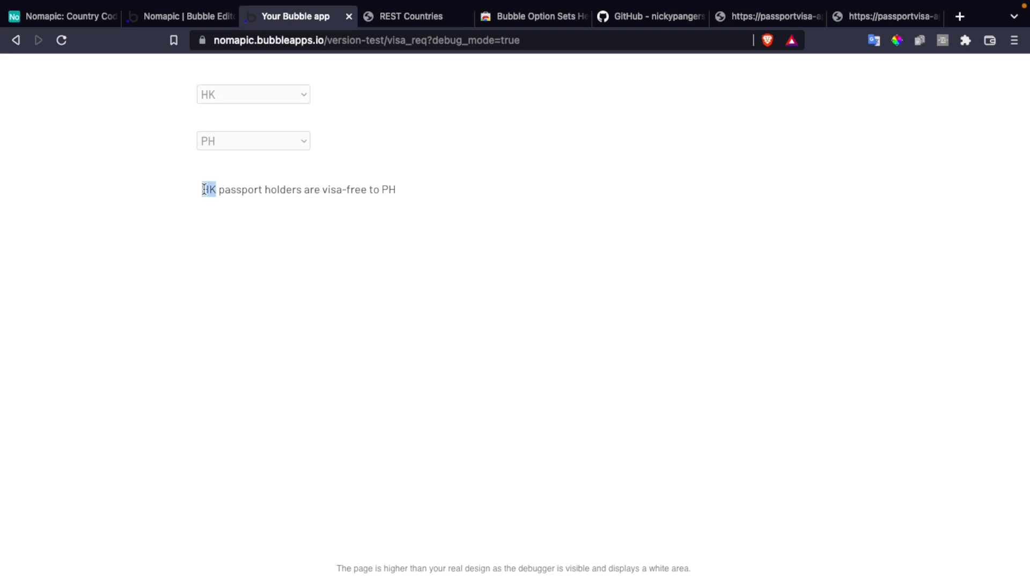
click(263, 186)
Step: Switch to the REST Countries documentation and examine the V3 endpoints for searching by name, full name and country code
click(390, 22)
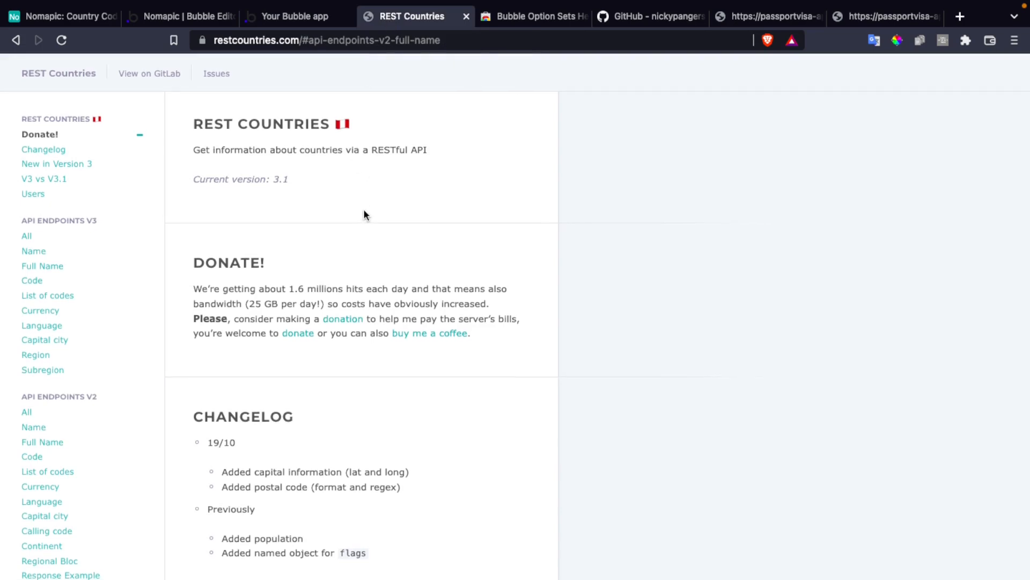
scroll(364, 215, down, 9)
scroll(364, 213, down, 9)
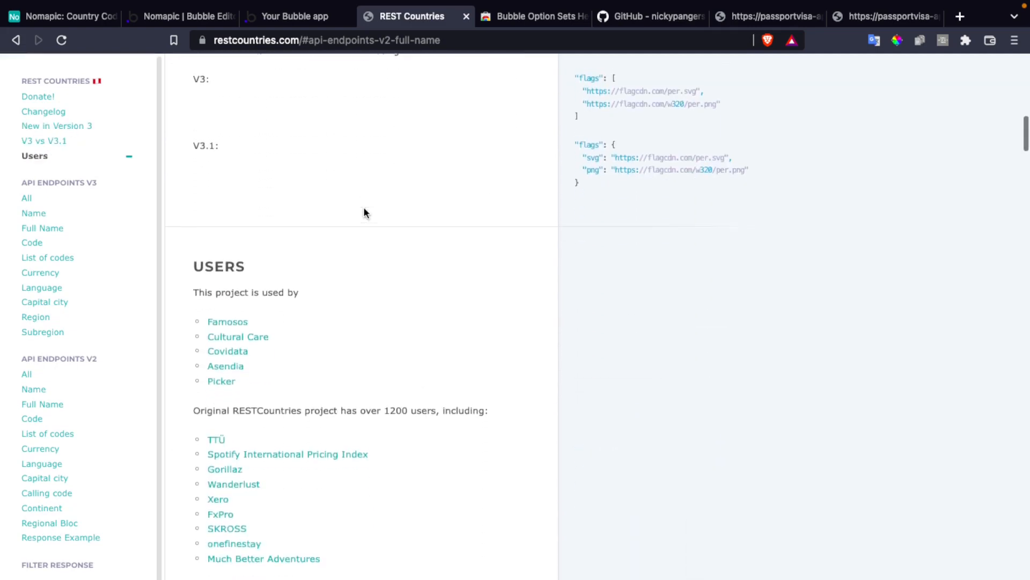
scroll(364, 213, down, 1)
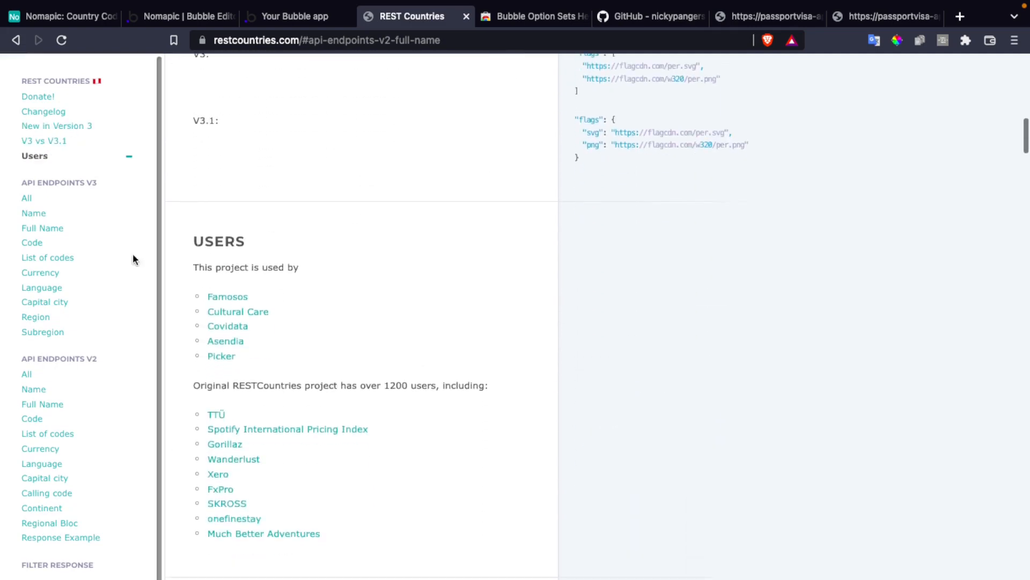
click(29, 215)
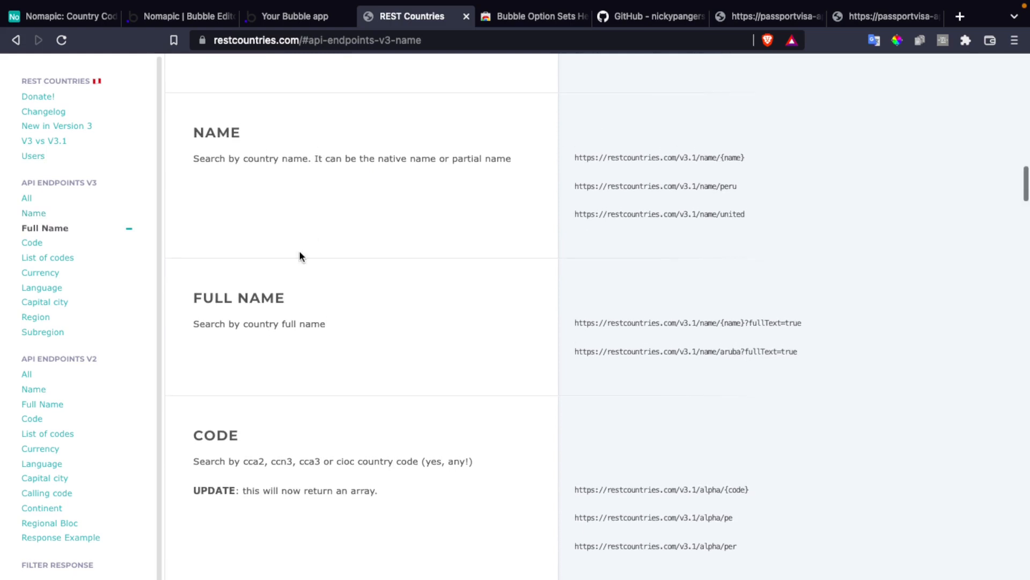
scroll(298, 250, down, 2)
double_click(253, 370)
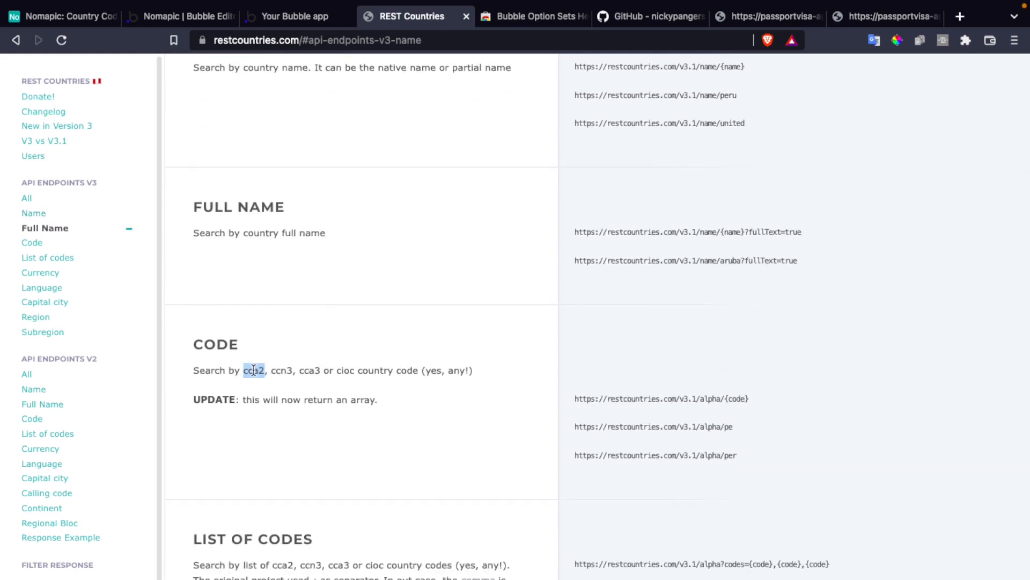
click(254, 370)
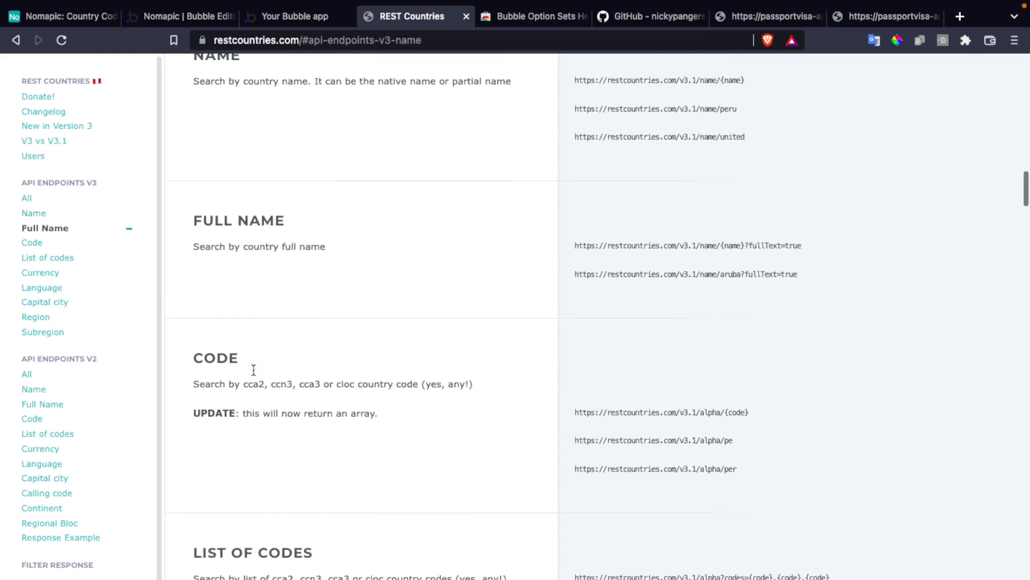
scroll(253, 370, up, 1)
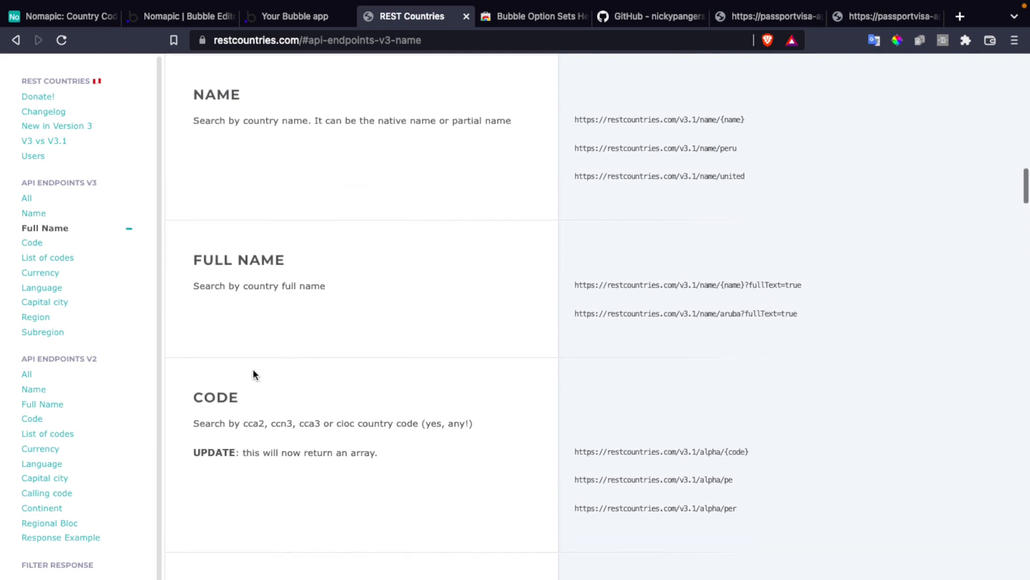
triple_click(305, 287)
click(337, 288)
drag(337, 287, 177, 294)
click(178, 288)
Step: Return to the app preview and examine the country codes offered for the held passport and used in the visa sentence
click(256, 19)
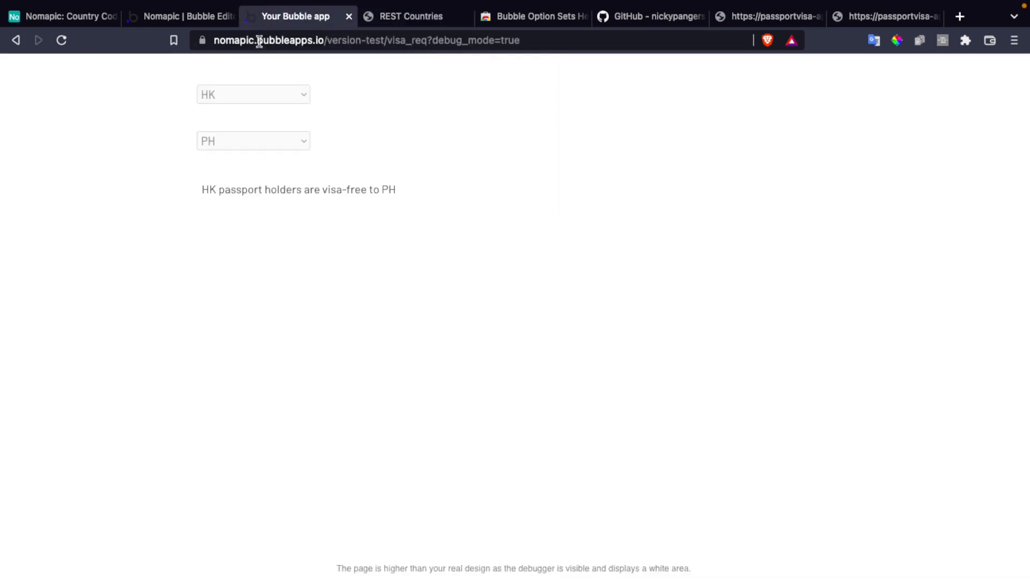
click(284, 94)
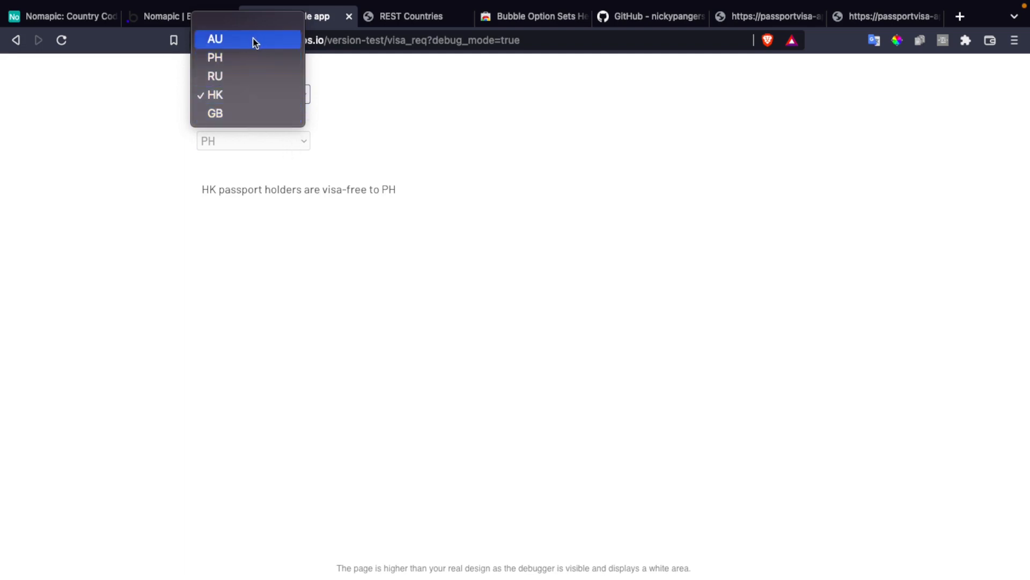
click(342, 83)
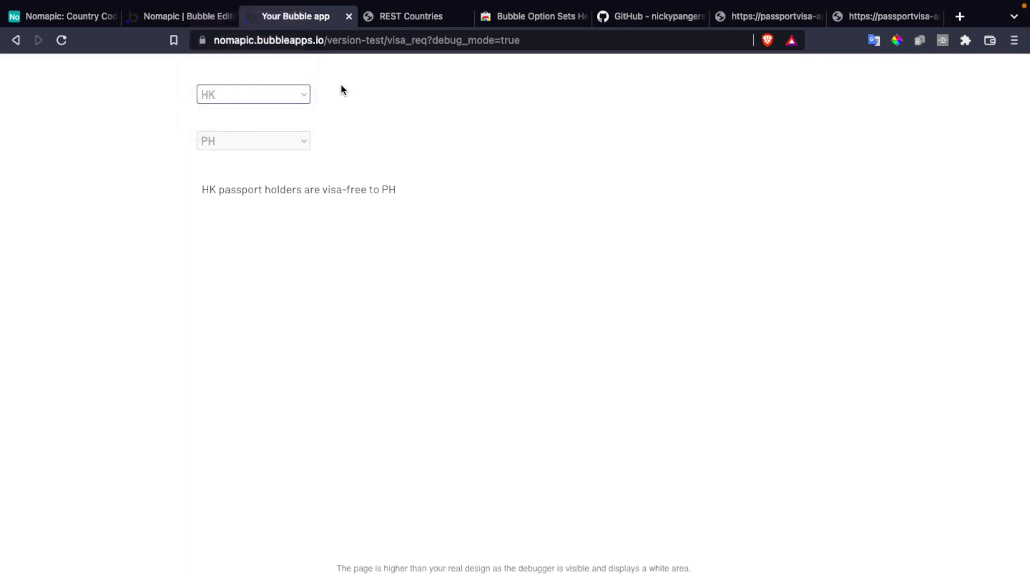
click(299, 95)
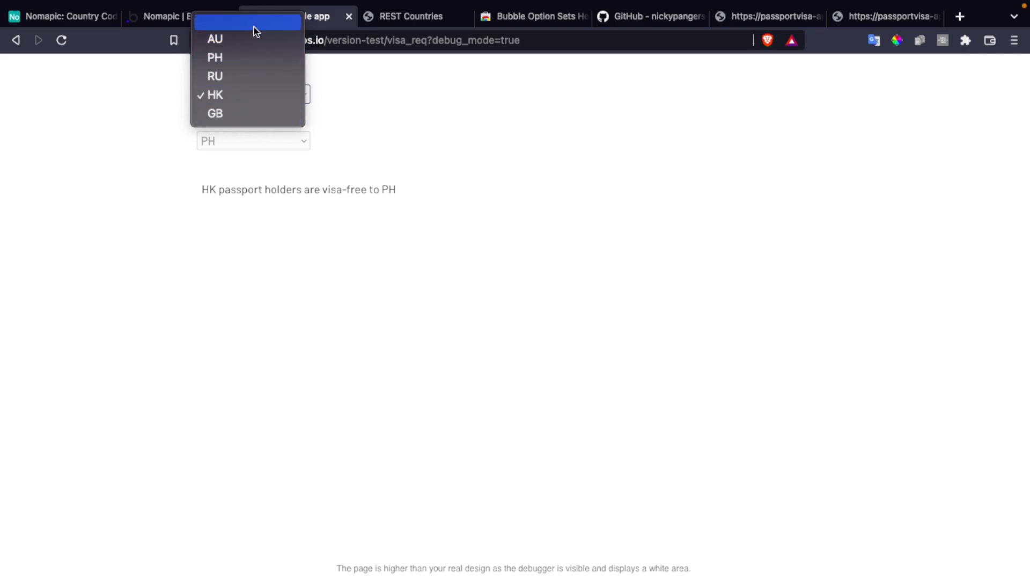
click(279, 197)
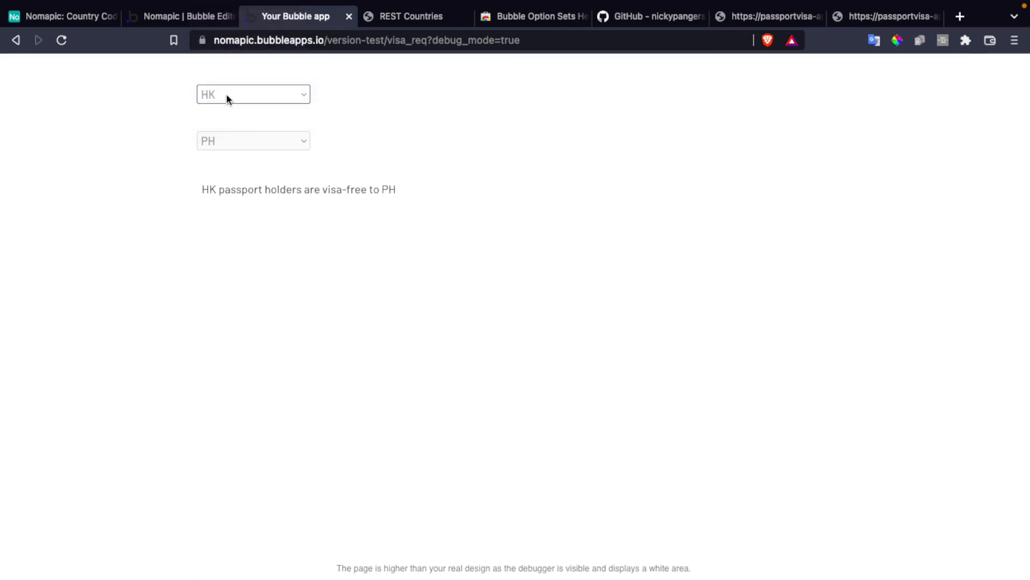
click(404, 17)
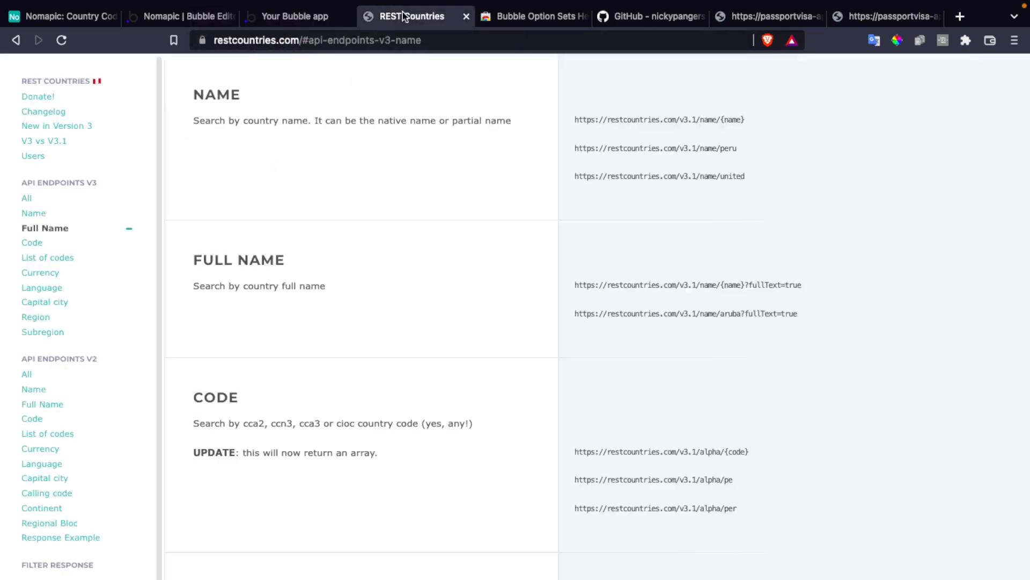
click(299, 22)
triple_click(202, 189)
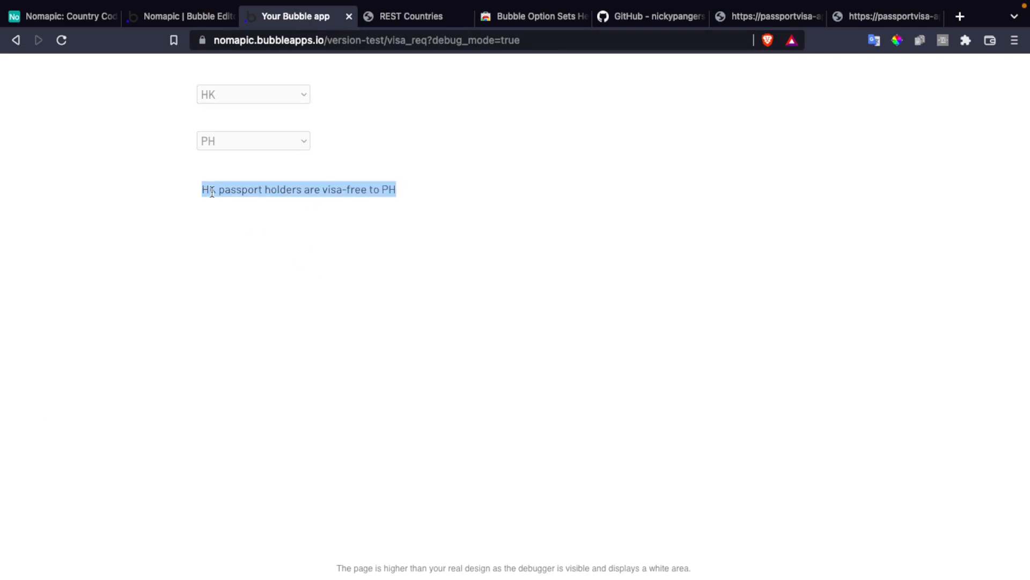
click(214, 189)
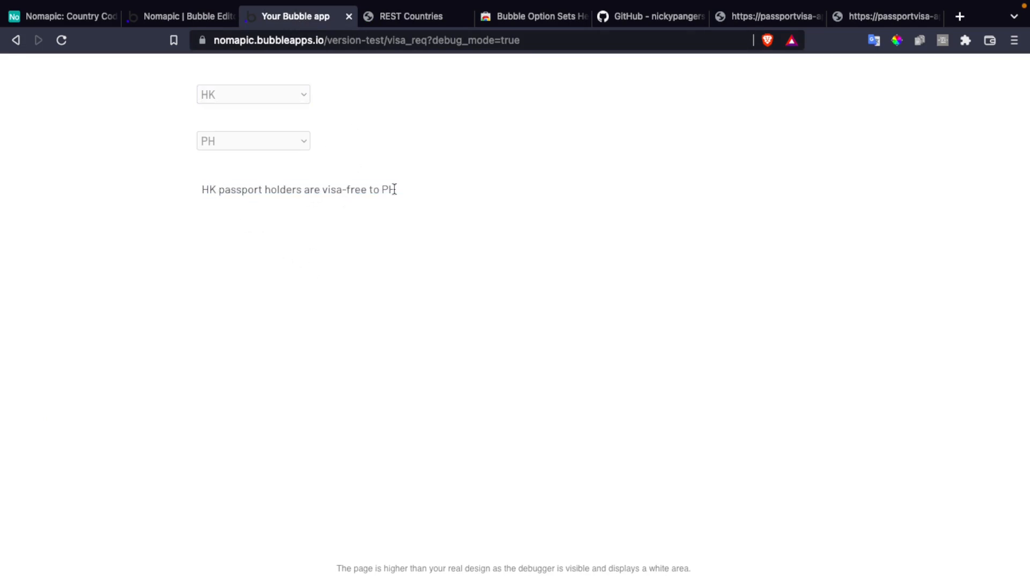
drag(324, 192, 371, 189)
click(371, 189)
drag(217, 187, 192, 187)
click(192, 188)
click(225, 100)
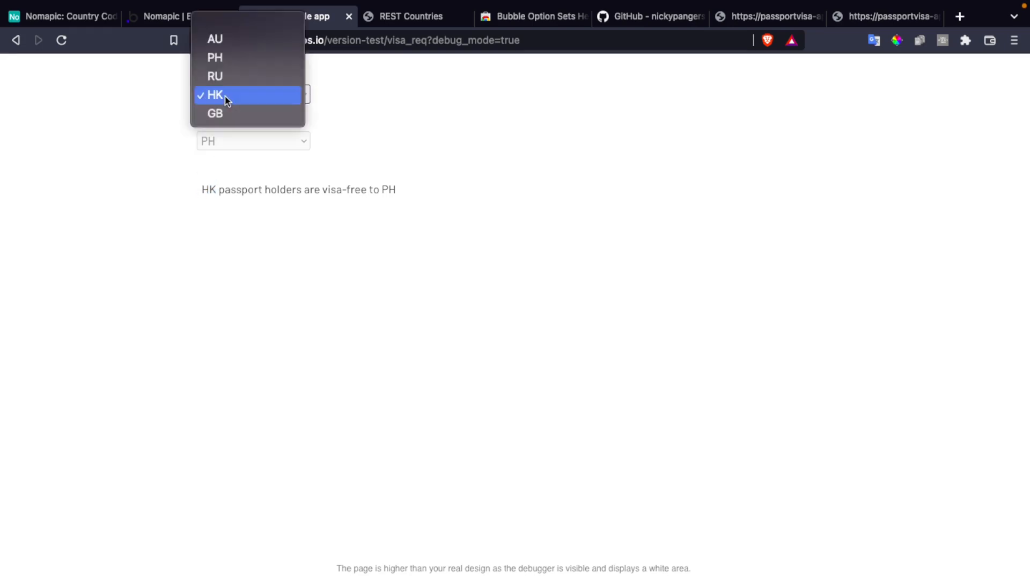
Step: Switch from the preview to the Bubble editor and clear all static choices from Dropdown Passport Held
click(226, 98)
click(227, 95)
click(180, 14)
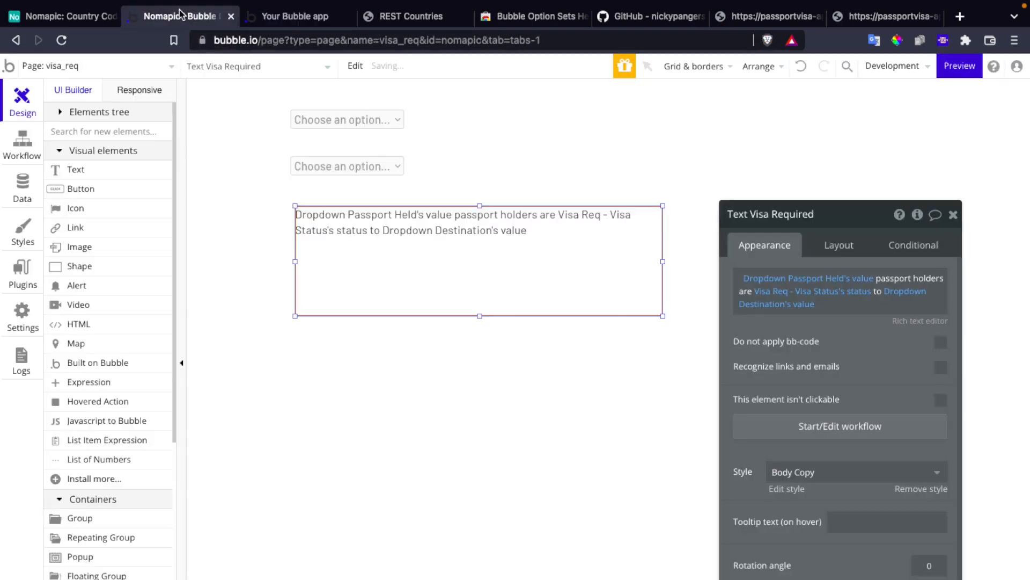
click(346, 119)
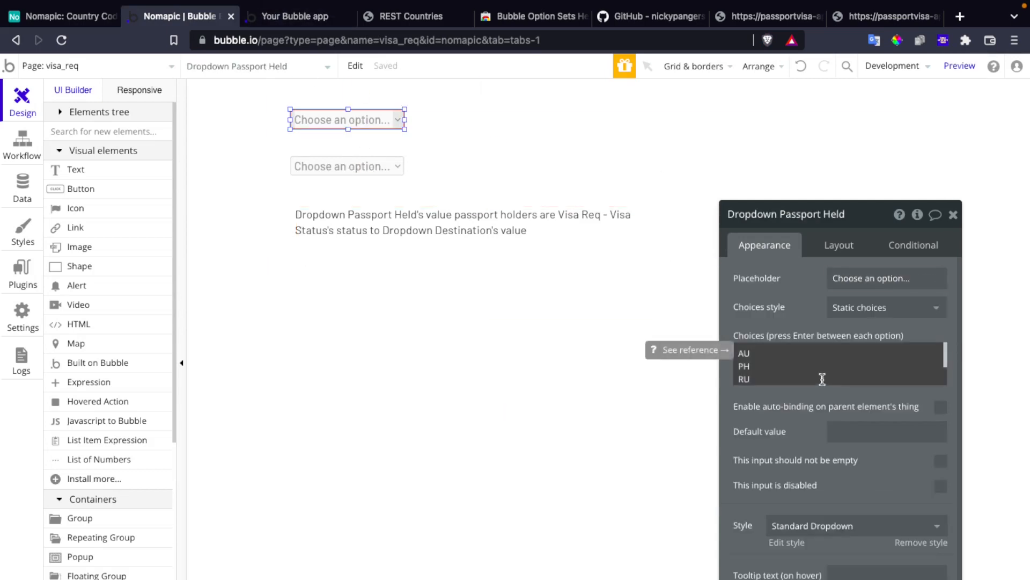
scroll(819, 378, down, 1)
click(791, 373)
scroll(782, 383, down, 1)
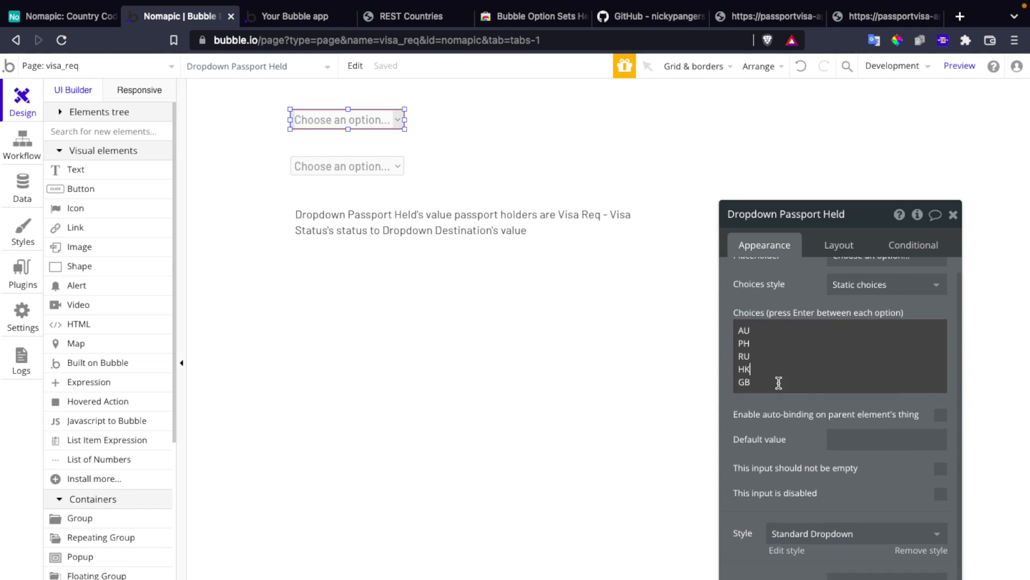
drag(779, 382, 735, 312)
key(BackSpace)
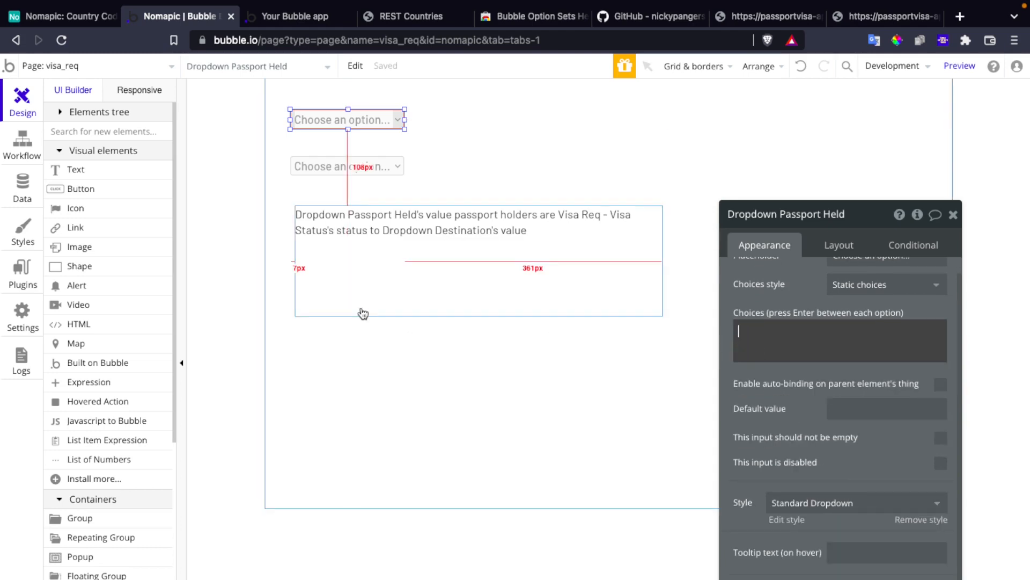
Step: Search the web for "country names" in a new tab and open Worldometer's alphabetical list of countries
click(961, 16)
text(country na)
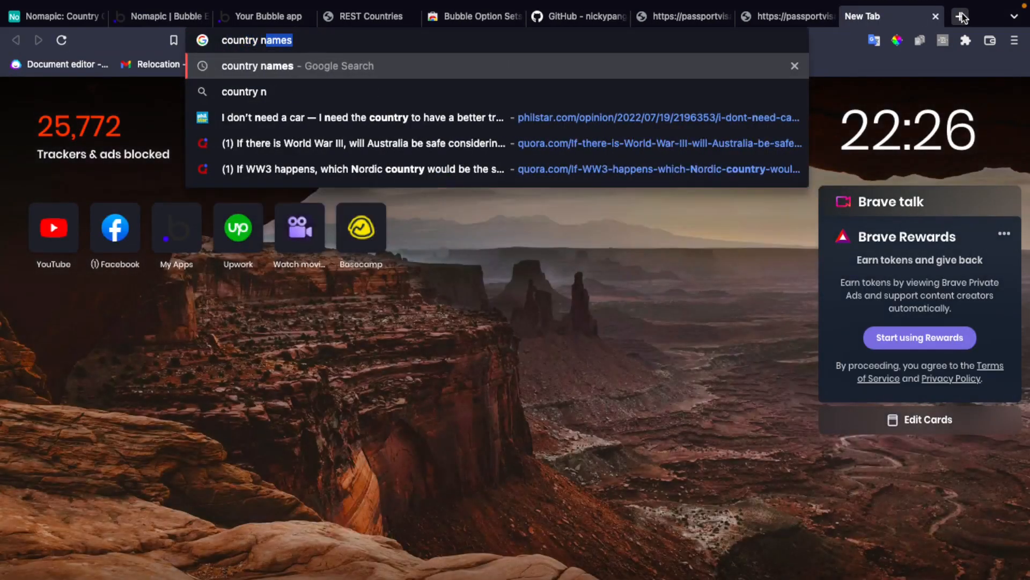
key(BackSpace)
text(mes)
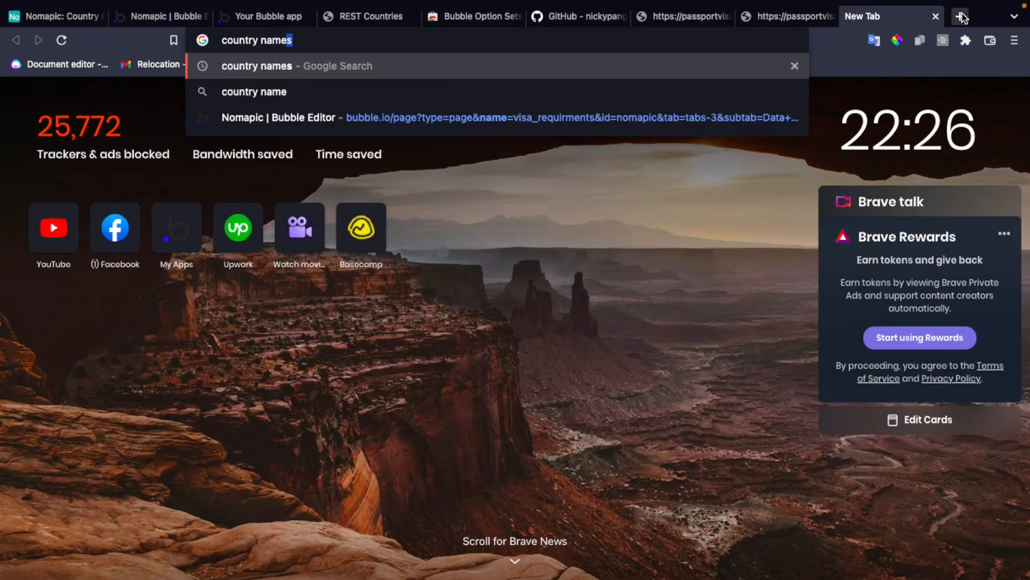
key(Return)
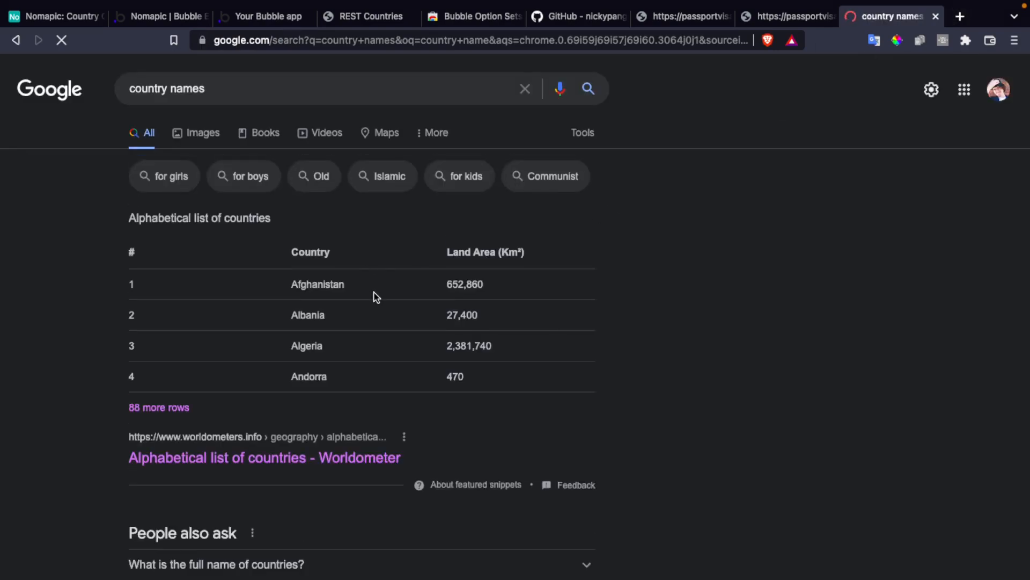
click(308, 463)
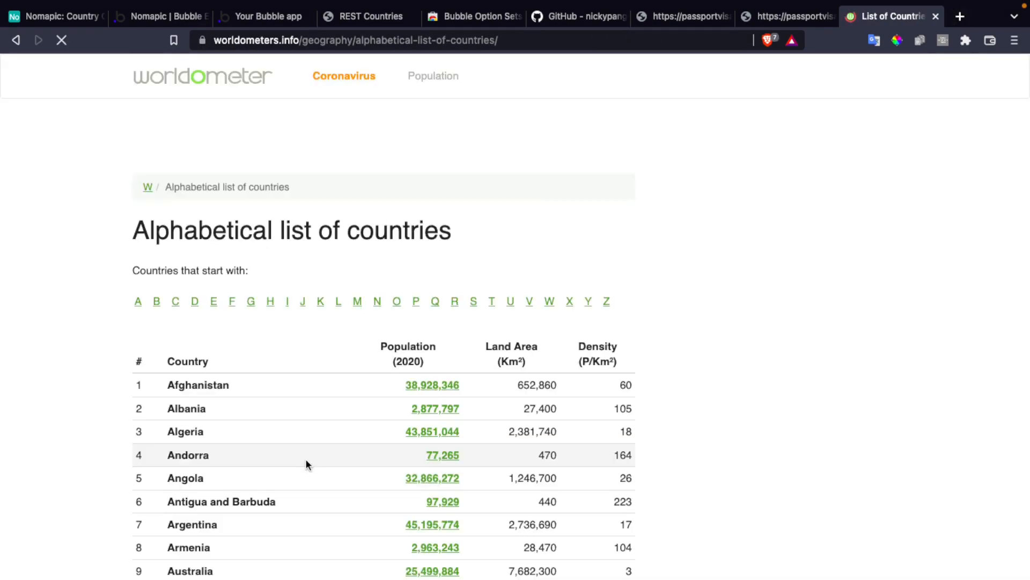
Step: Copy all rows of the Worldometer country table, from Afghanistan through Zimbabwe
scroll(307, 461, down, 3)
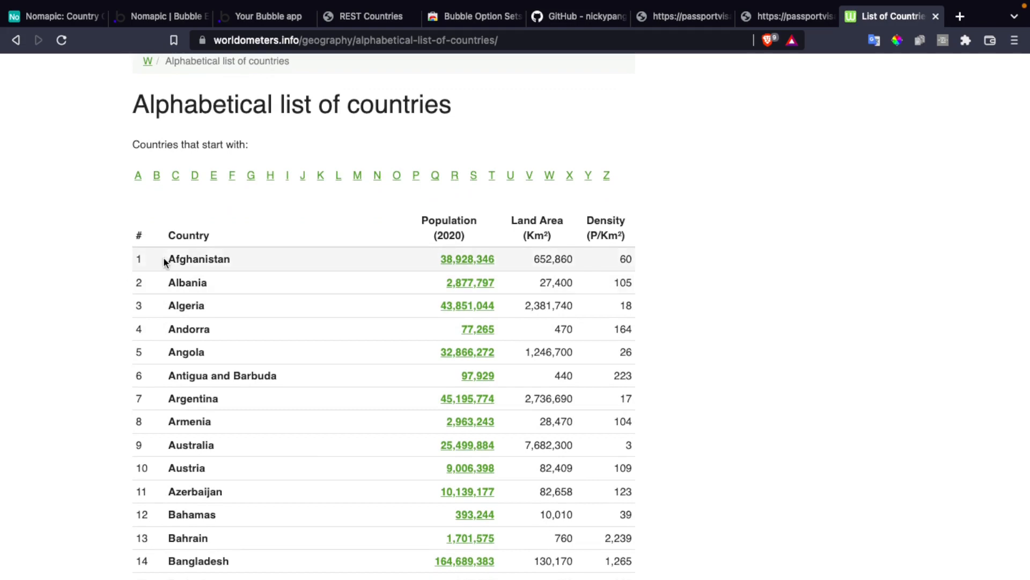
drag(168, 254, 197, 329)
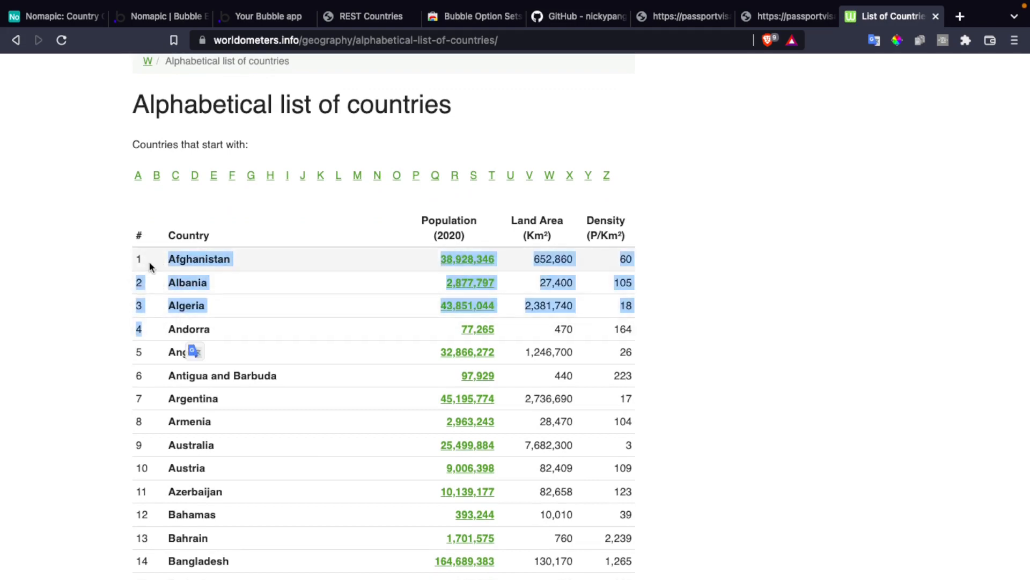
drag(135, 260, 233, 359)
scroll(234, 355, down, 20)
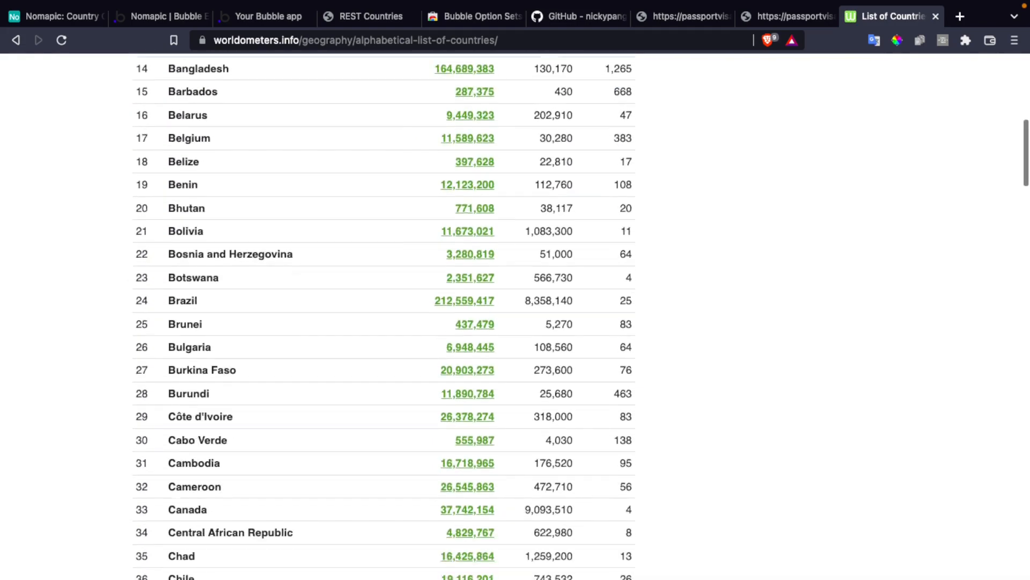
scroll(383, 317, down, 20)
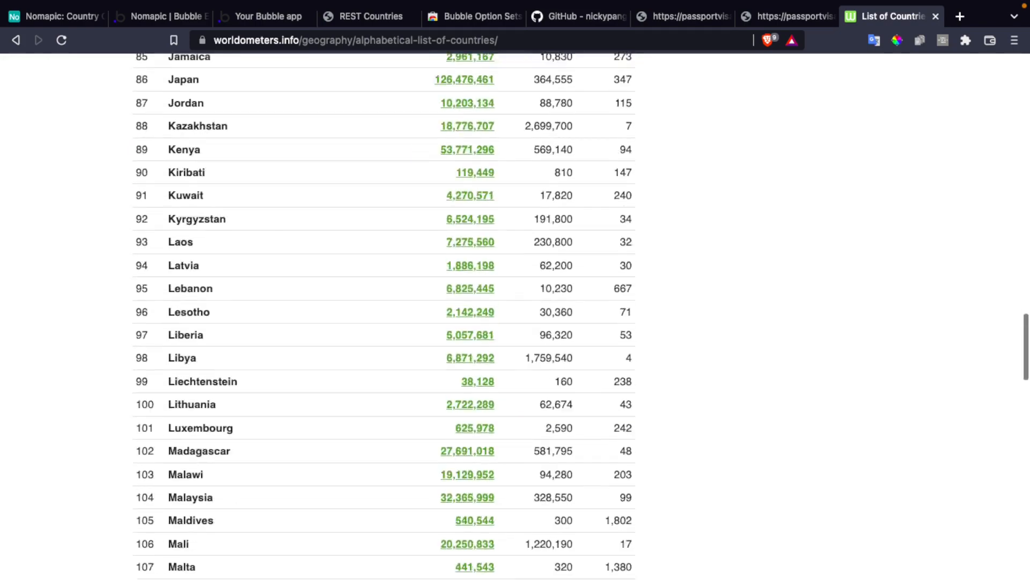
scroll(361, 469, down, 20)
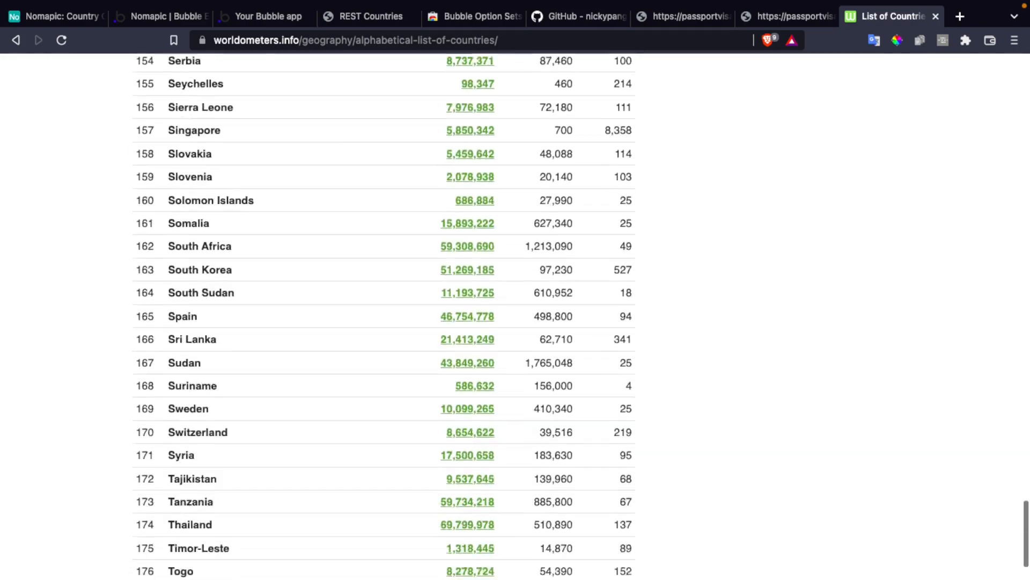
shift+click(604, 345)
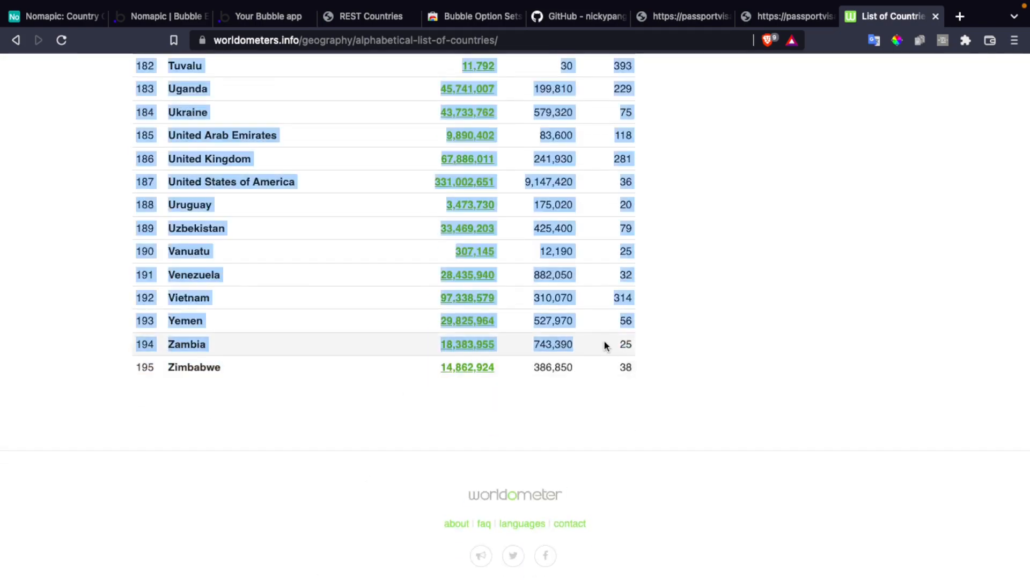
shift+click(634, 363)
right_click(632, 363)
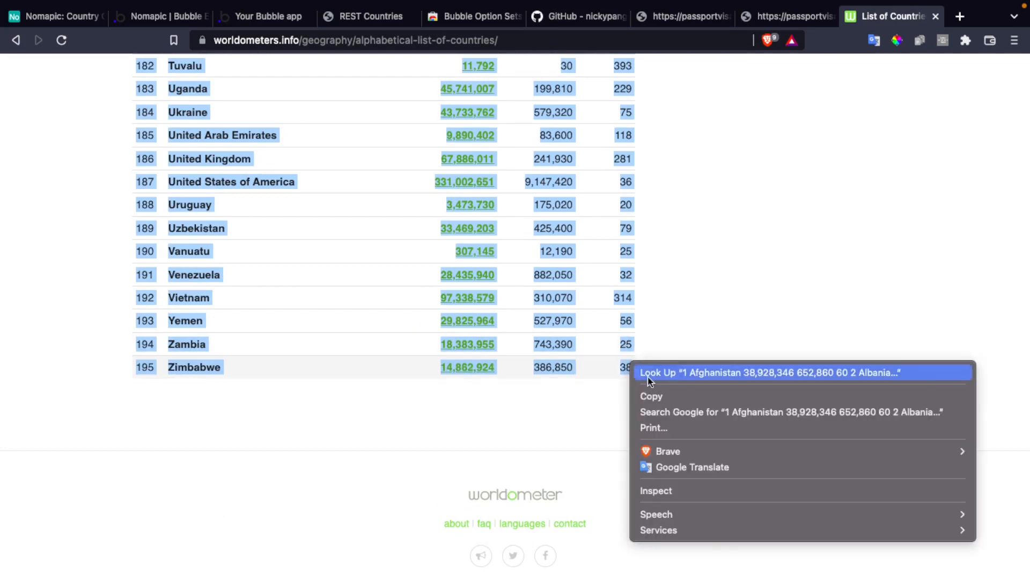
click(669, 397)
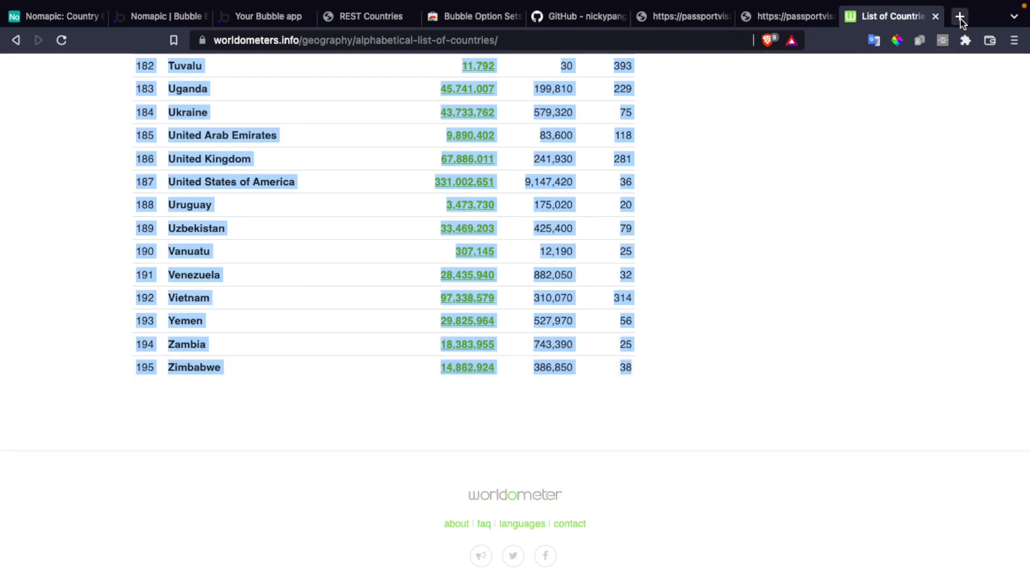
Step: Find Google Sheets through a web search in a new tab and create a blank spreadsheet
click(961, 18)
text(google sheets)
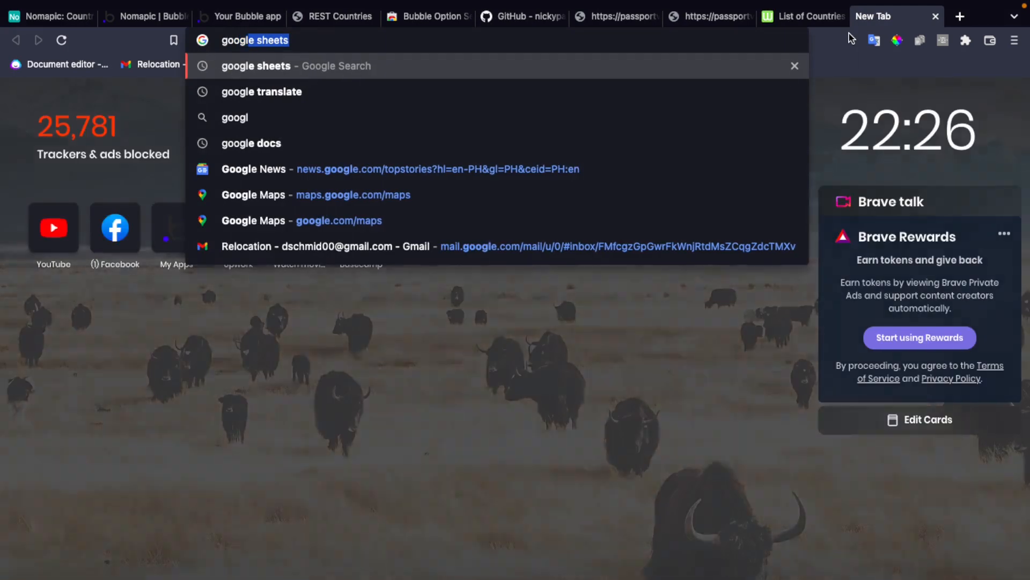
key(Return)
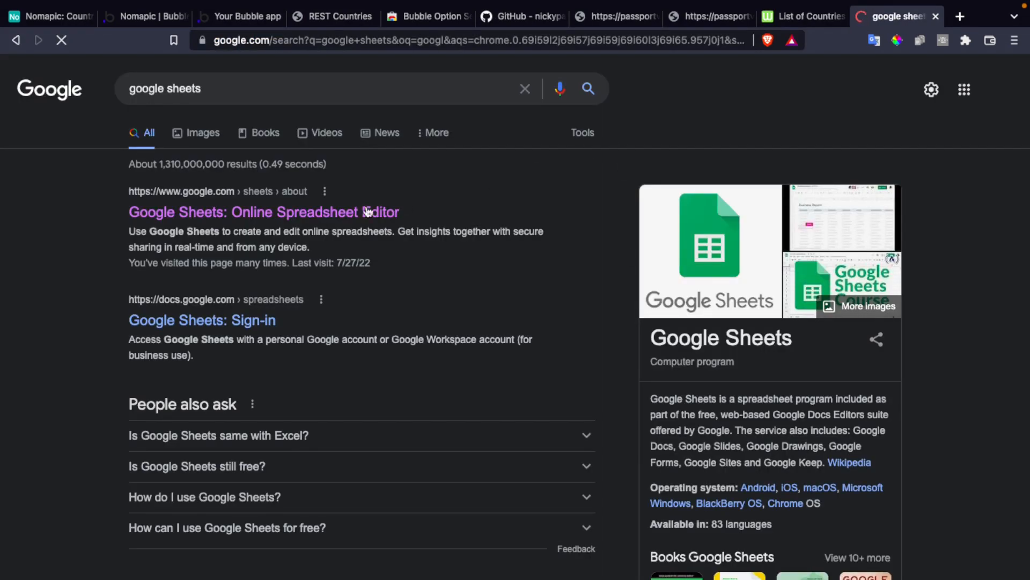
click(367, 212)
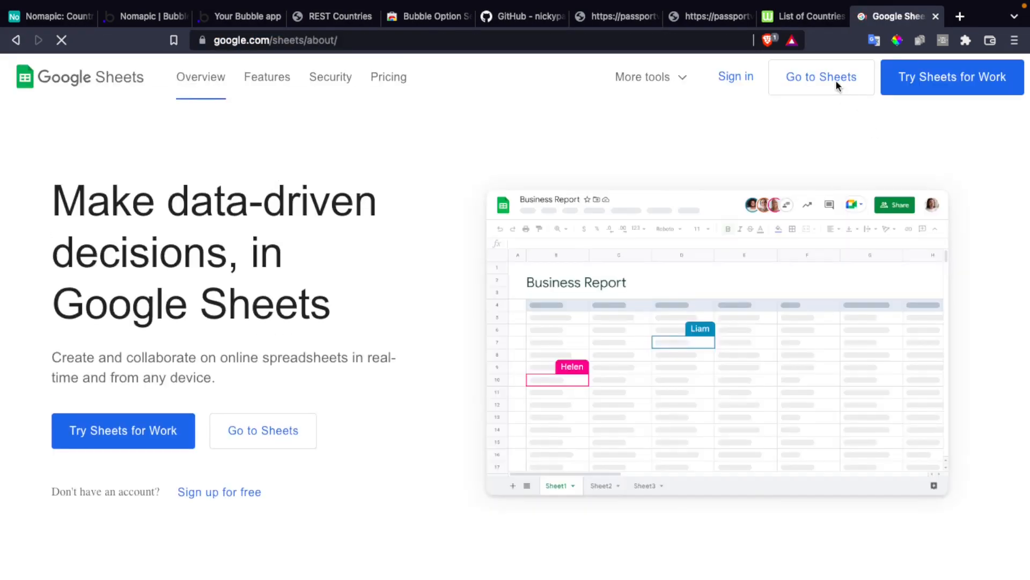
click(836, 79)
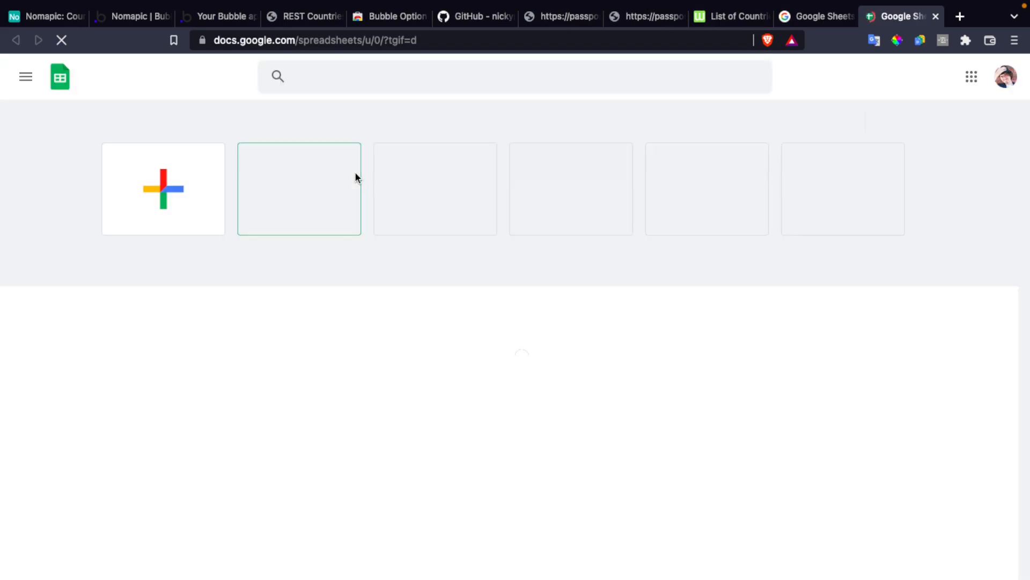
click(187, 198)
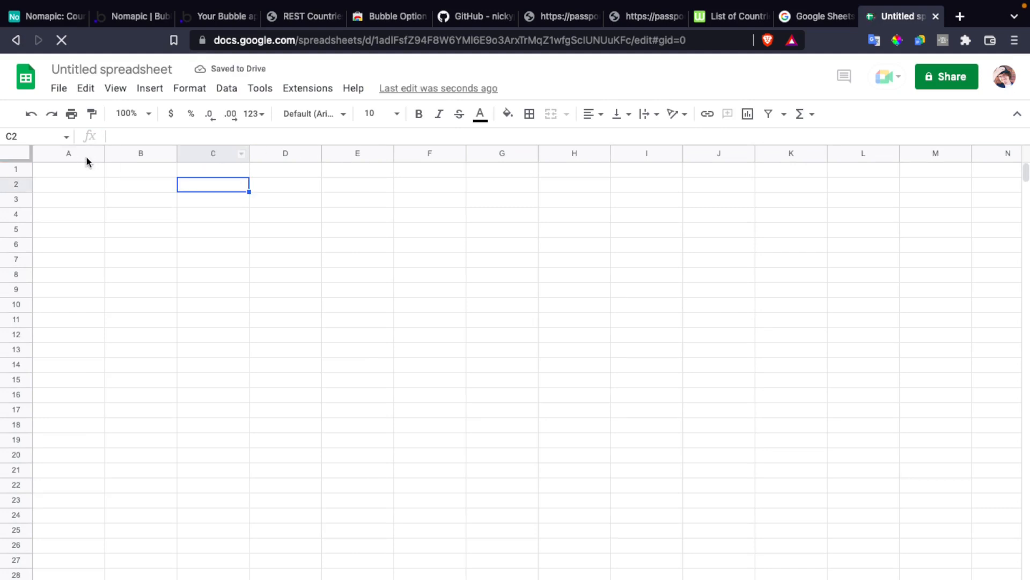
Step: Paste the copied country table into columns A to E as values only
click(86, 155)
shift+click(360, 153)
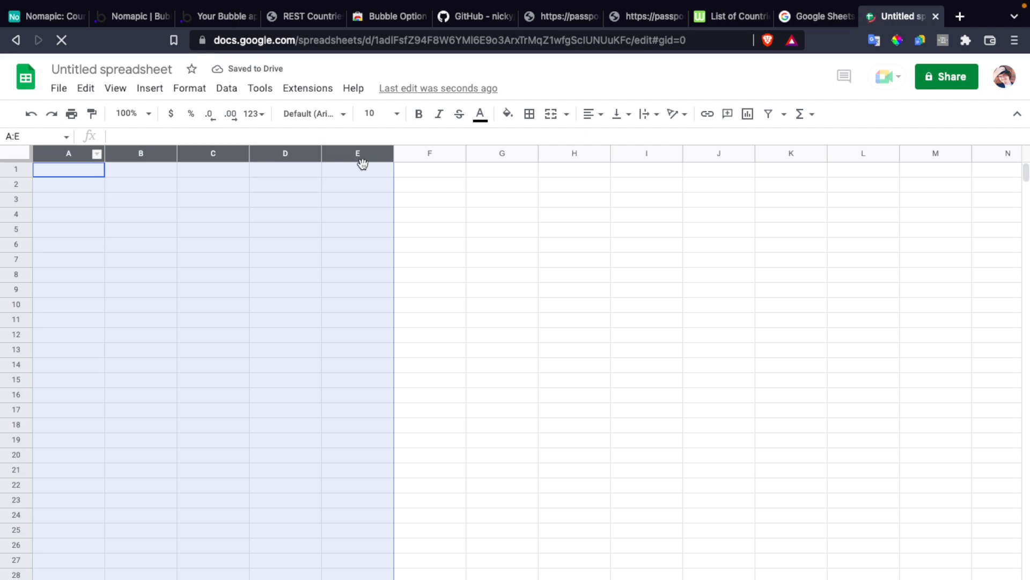
right_click(362, 162)
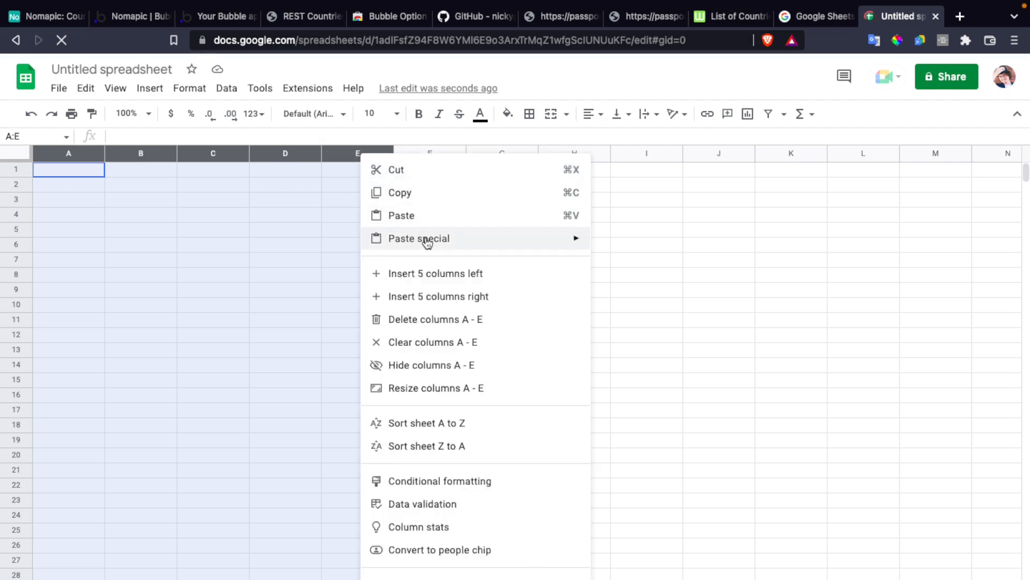
mouse_move(428, 241)
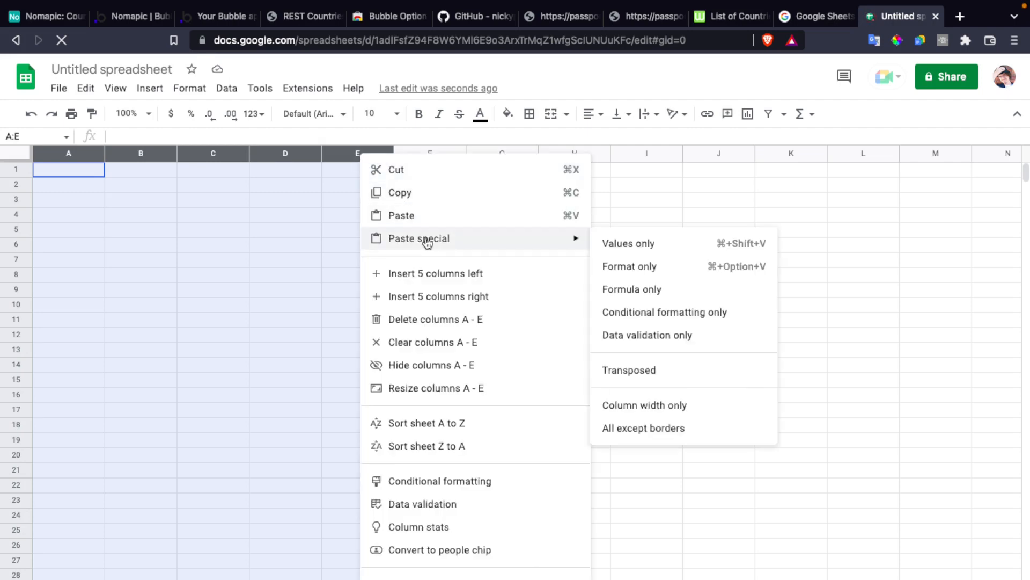
click(662, 246)
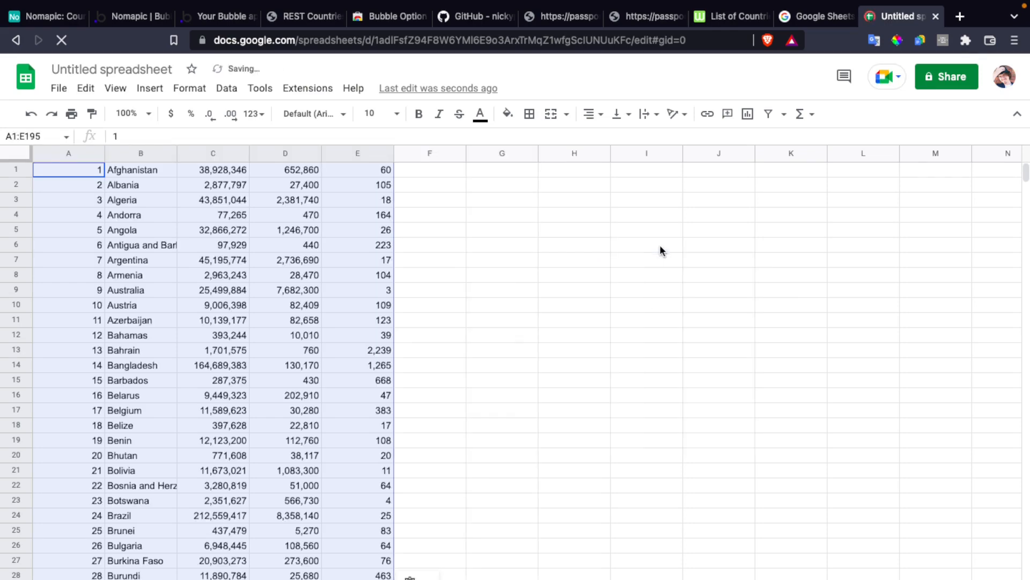
Step: Delete the numbering, population, density and land area columns, keeping only the country names in column A
click(79, 155)
right_click(79, 155)
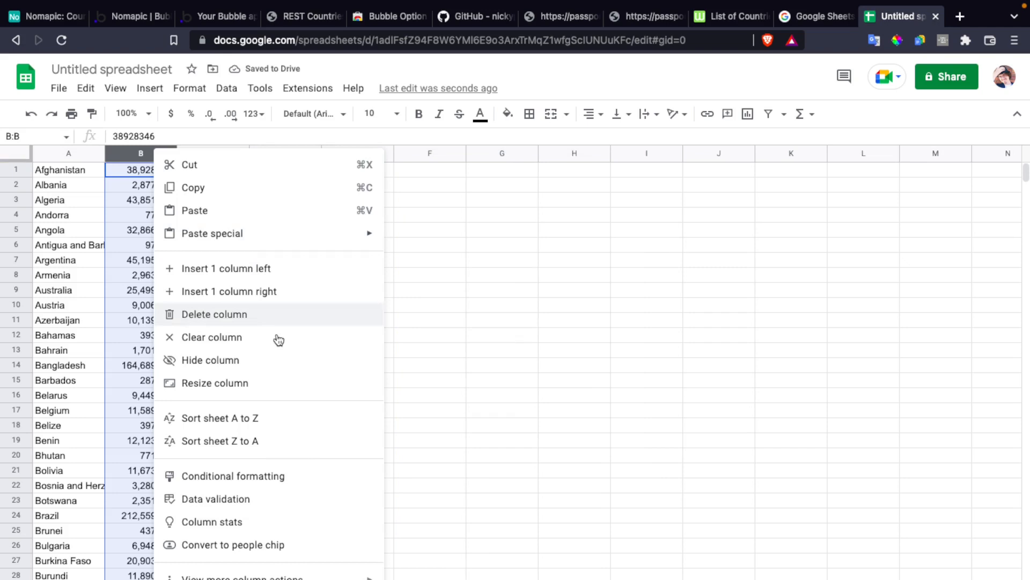
click(249, 323)
click(192, 155)
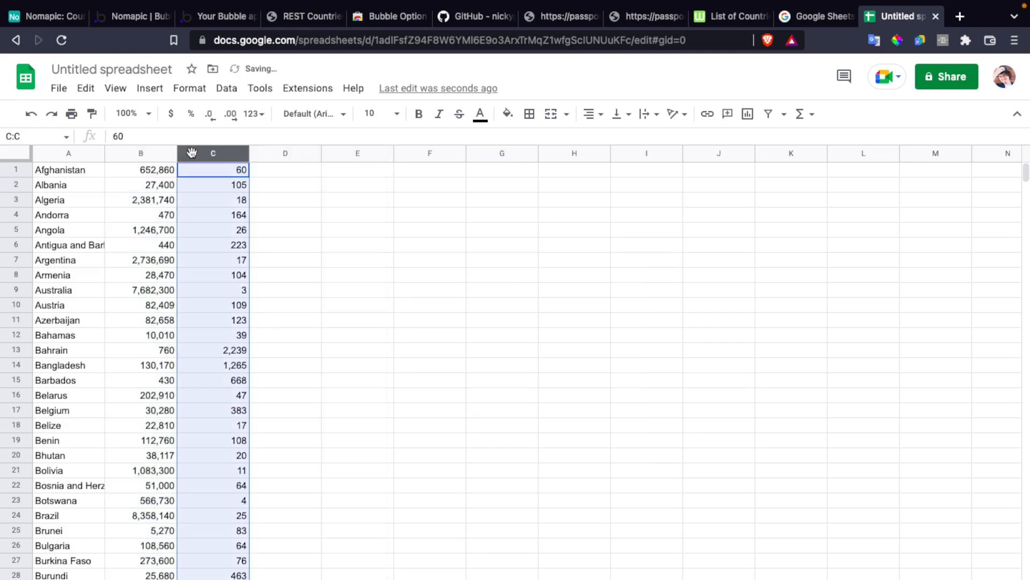
right_click(193, 156)
click(289, 322)
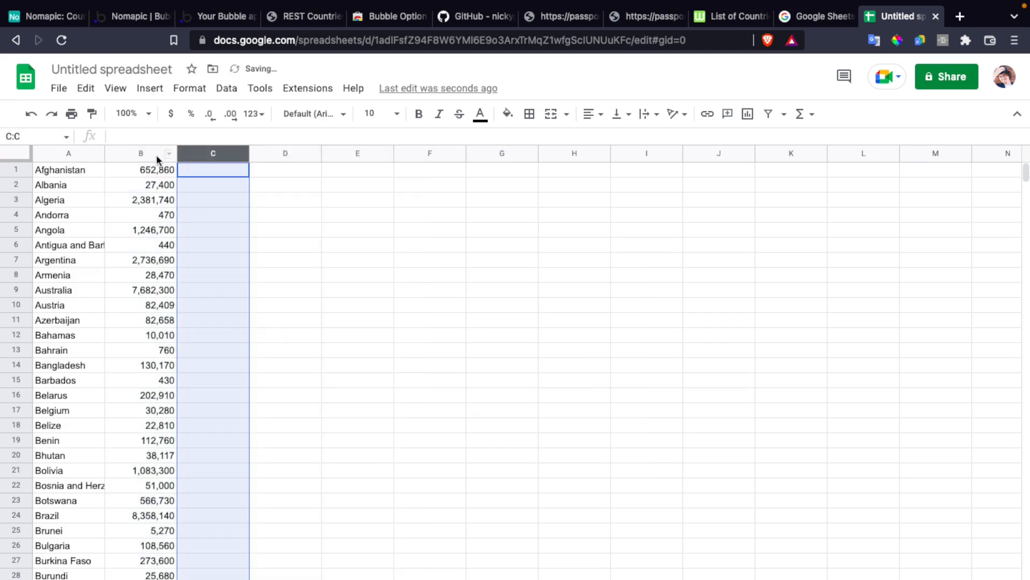
click(158, 156)
right_click(158, 157)
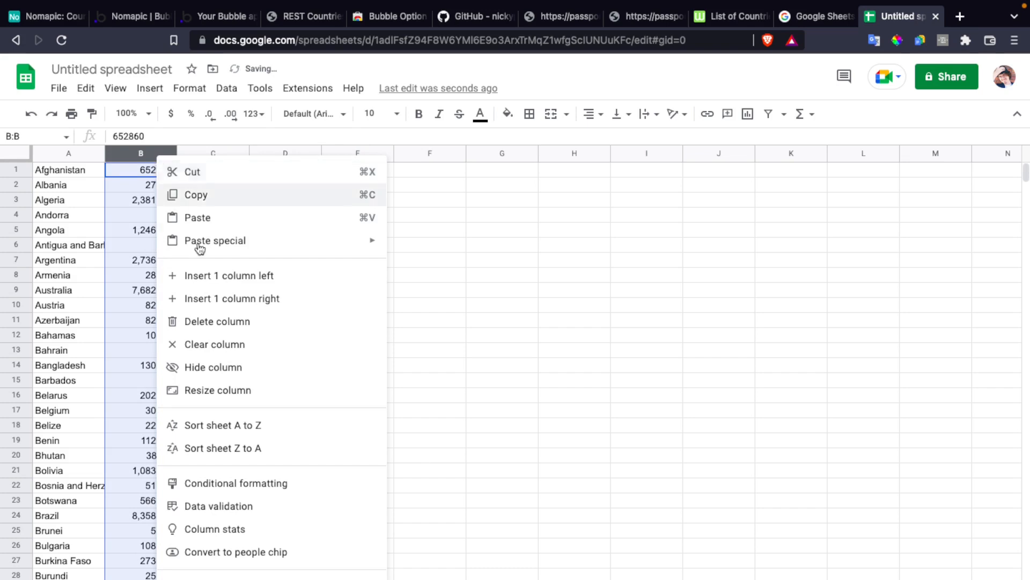
click(248, 325)
click(236, 244)
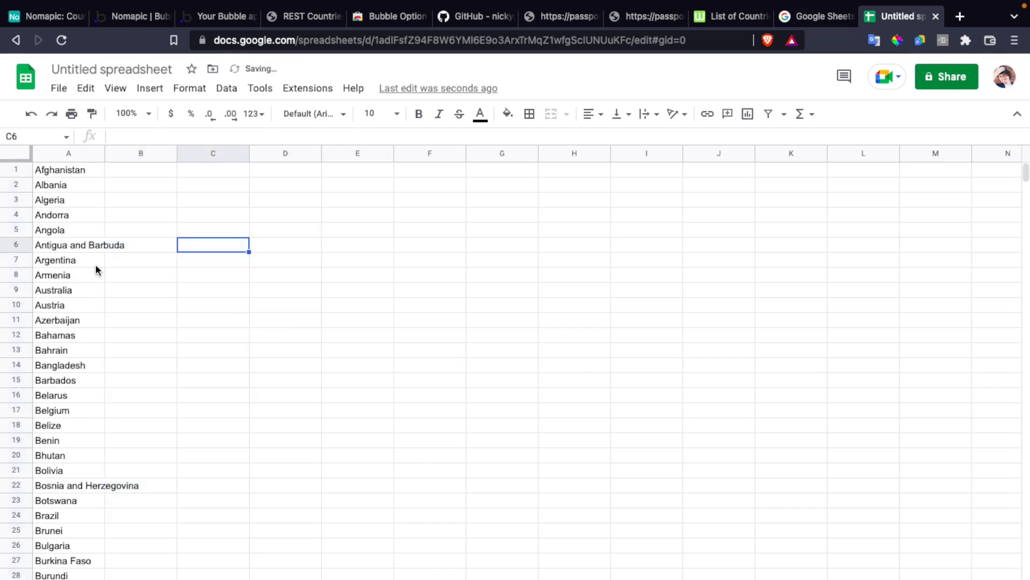
Step: Name the spreadsheet "Countries of earth" and download it as a CSV file to the Documents folder
scroll(95, 268, down, 2)
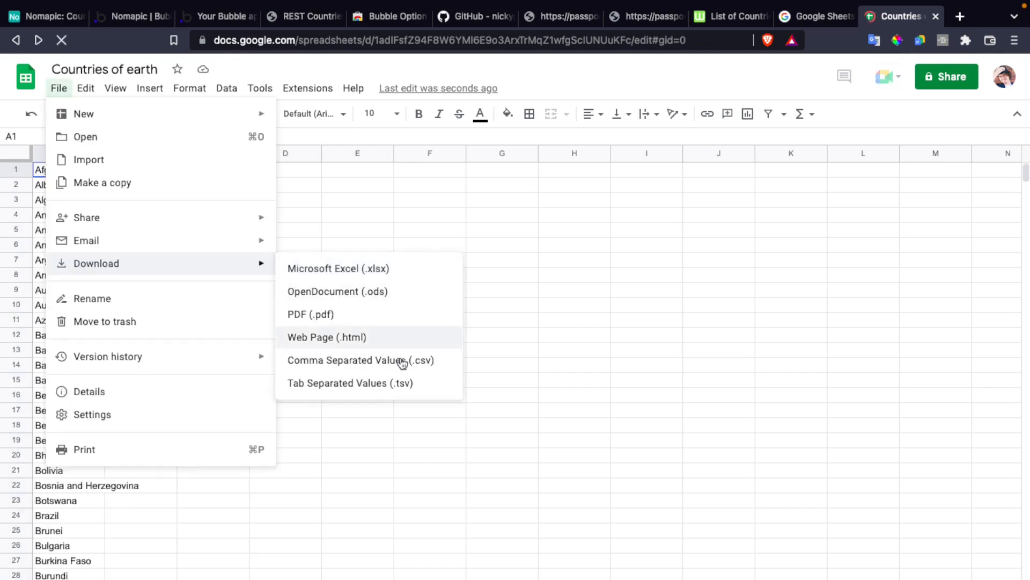
click(401, 361)
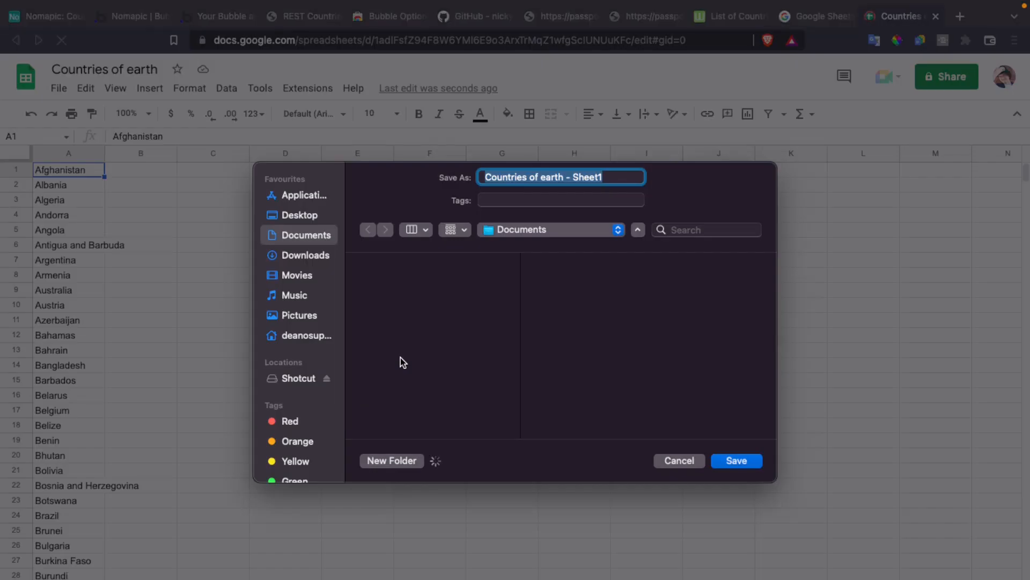
click(745, 457)
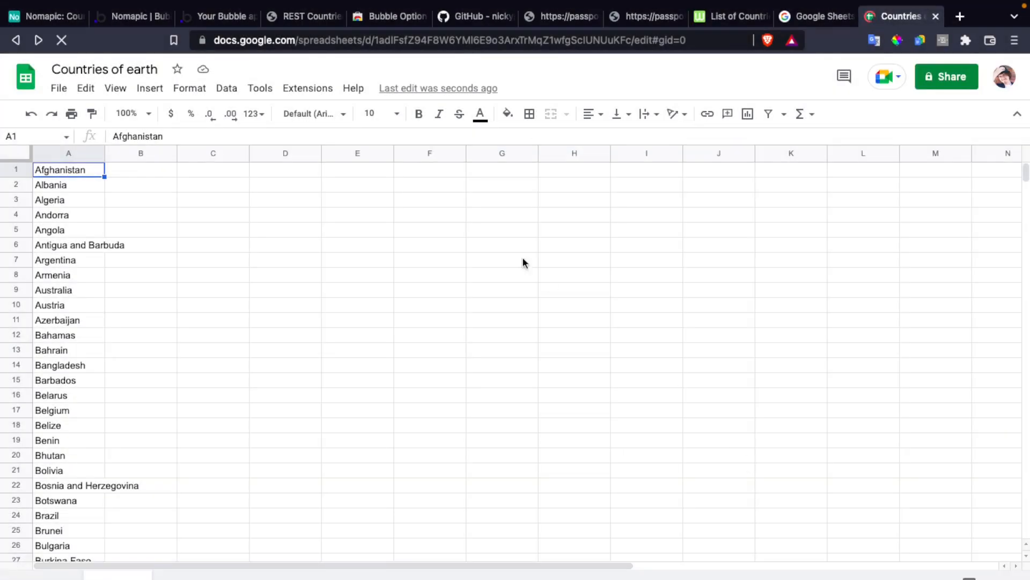
Step: Switch to the Bubble editor and create a new option set called "Countries" in the app's data
click(217, 17)
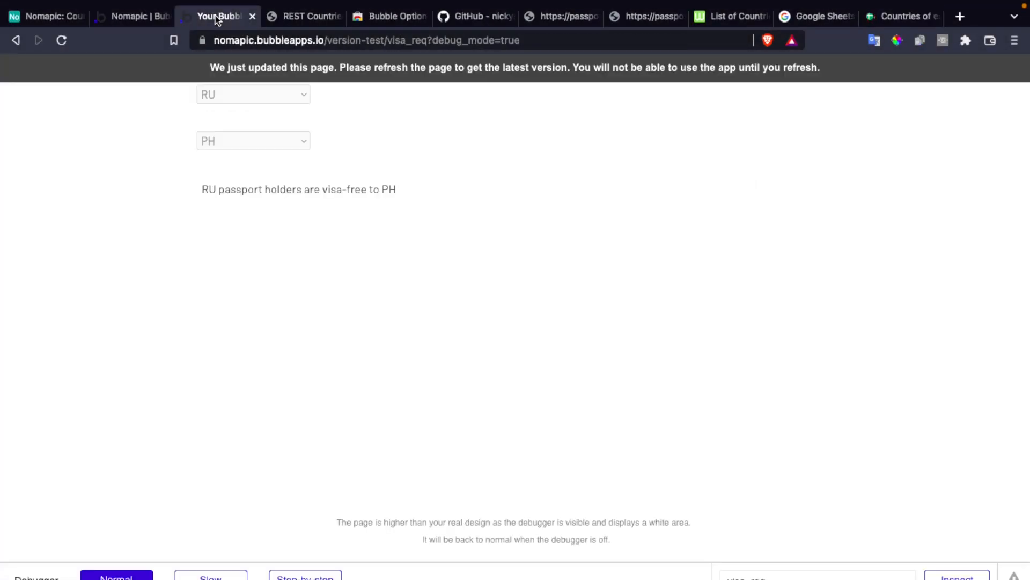
click(142, 18)
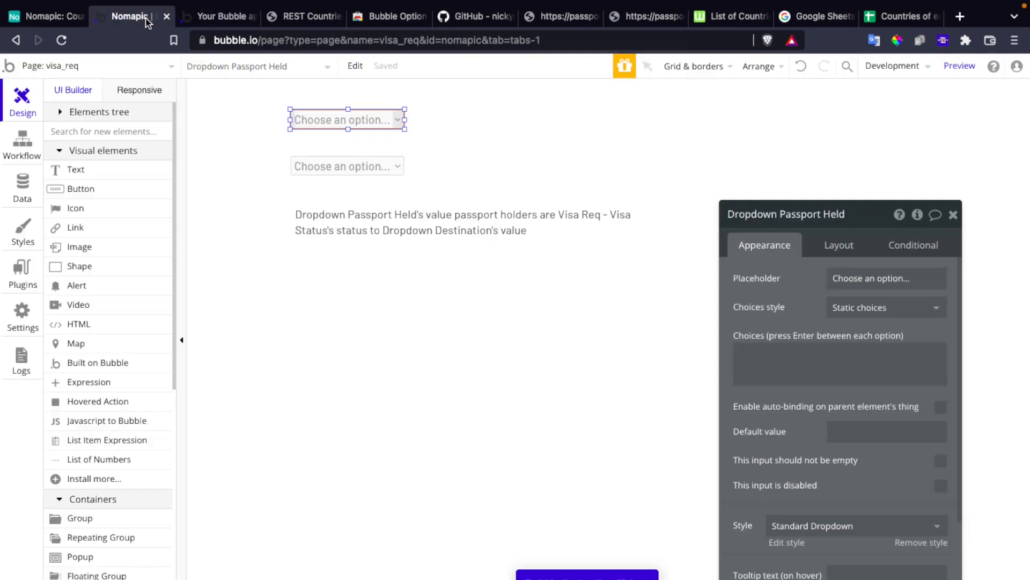
click(23, 185)
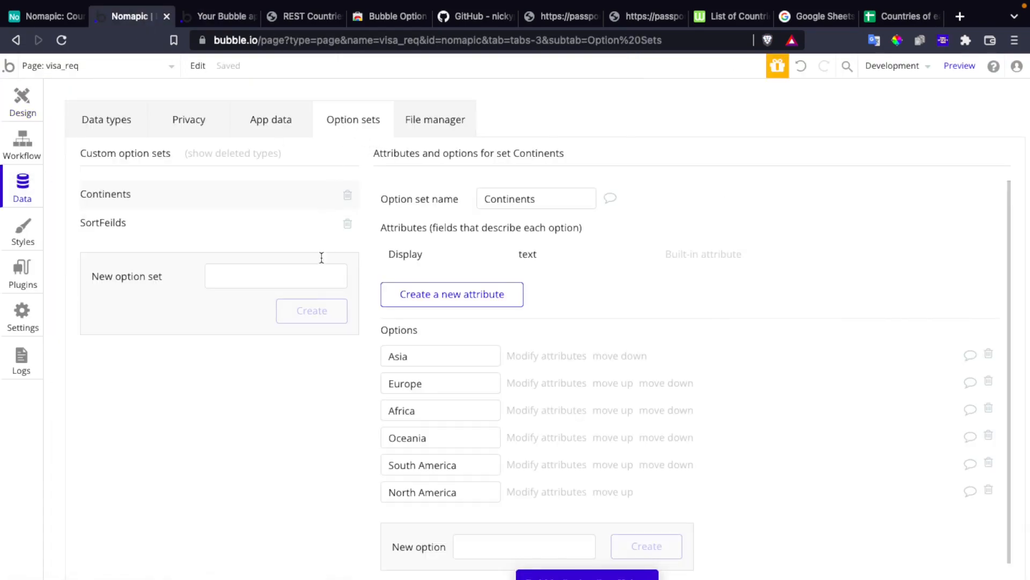
click(301, 280)
text(Countr)
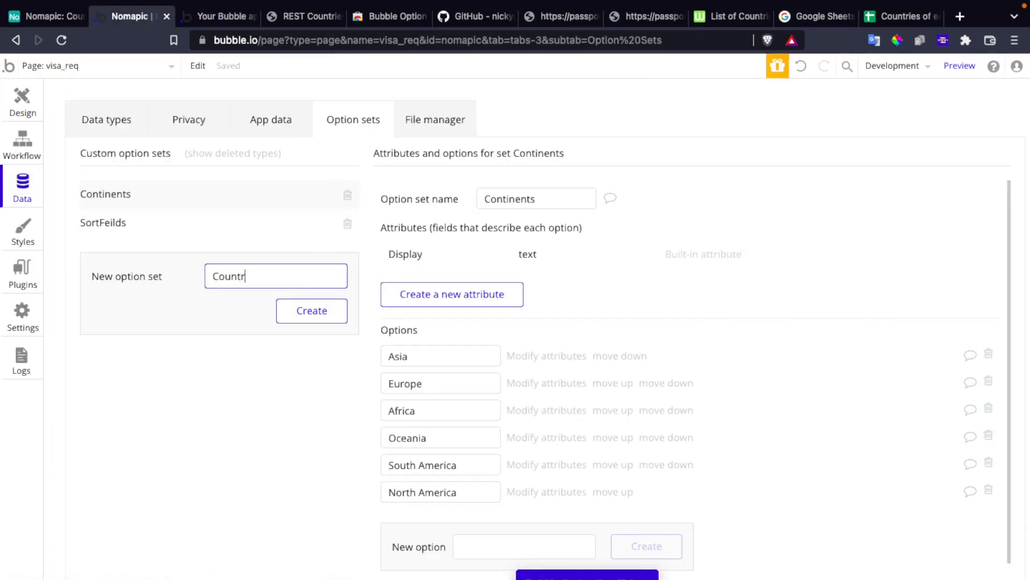
text(ies)
click(308, 320)
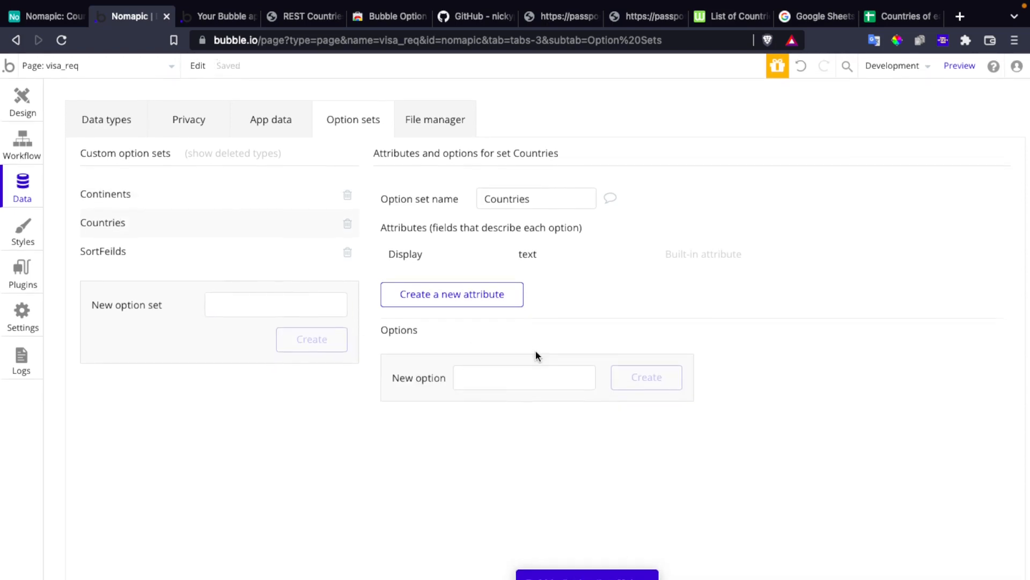
Step: Open the option set helper and choose Countries as the option set to fill
click(538, 378)
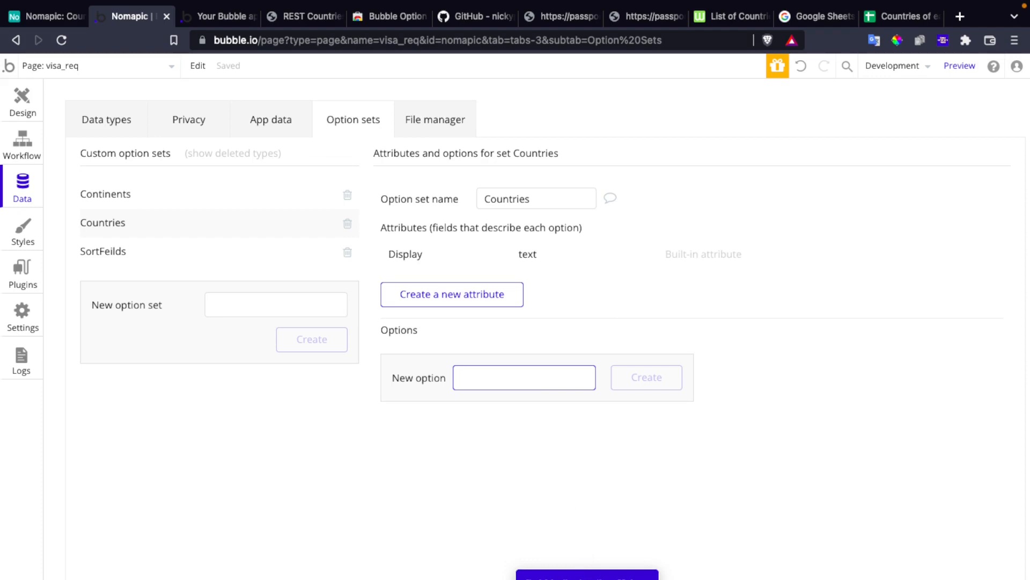
click(587, 576)
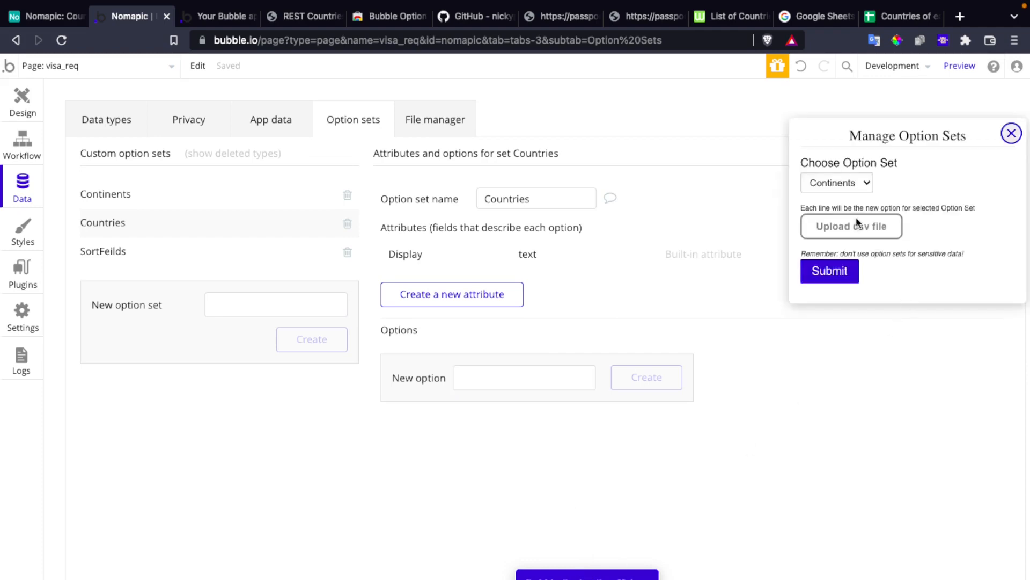
click(849, 183)
click(854, 201)
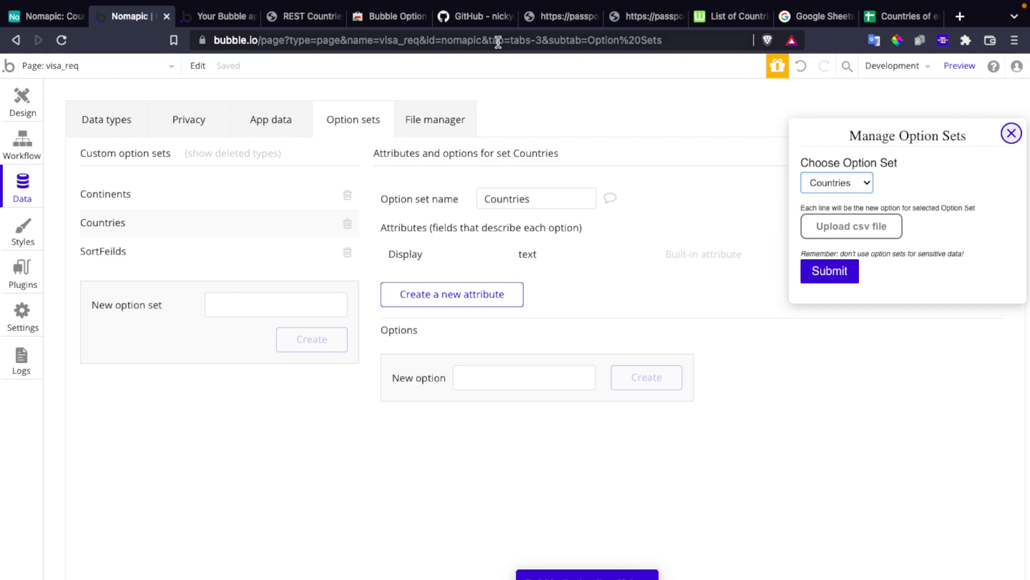
Step: View the Bubble Option Sets Helper extension's page in the Chrome Web Store
click(392, 22)
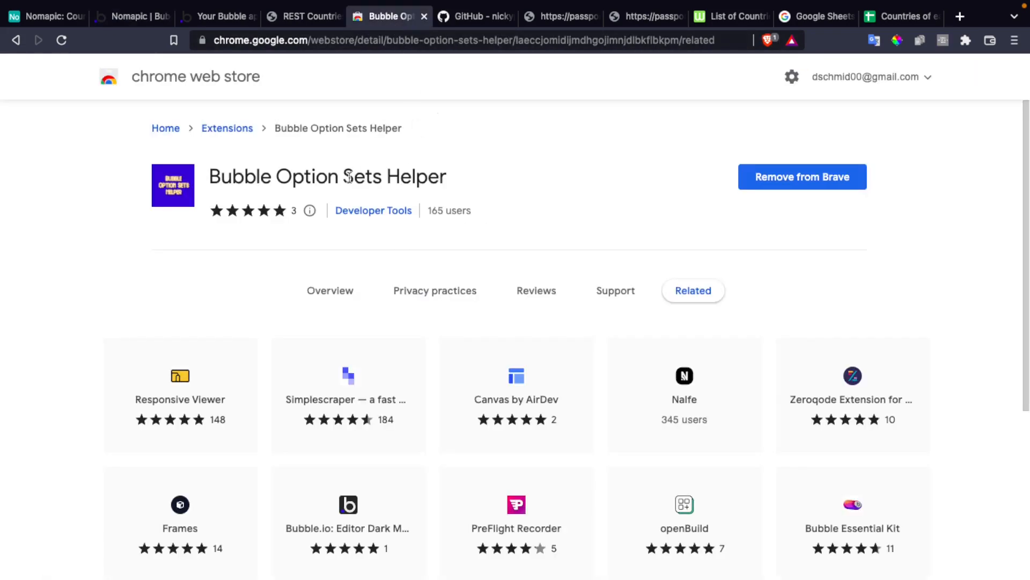
scroll(409, 179, down, 3)
scroll(409, 180, up, 3)
click(222, 17)
click(287, 17)
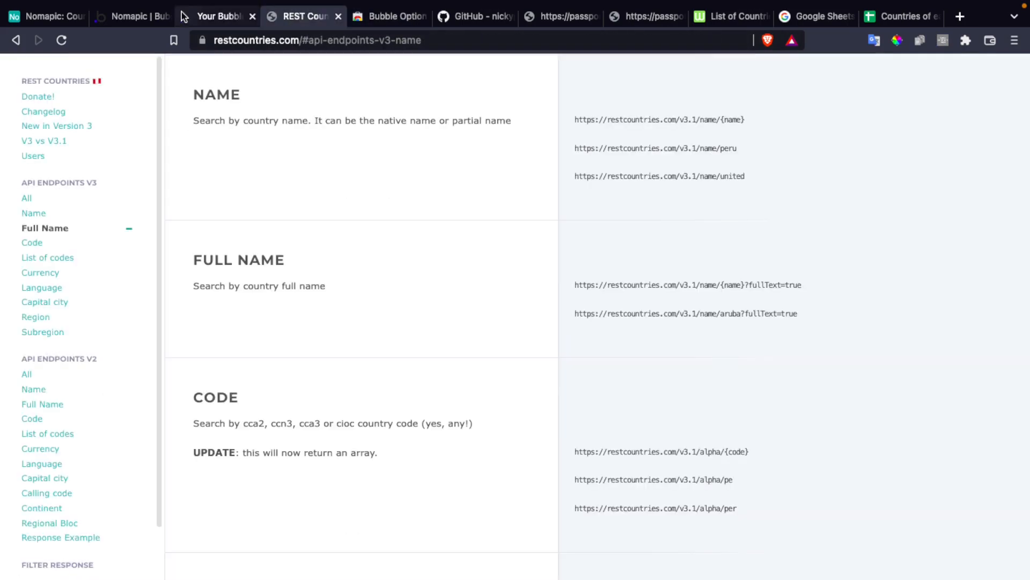
Step: Upload "Countries of earth - Sheet1.csv" from Documents in the Bubble editor's helper and submit it to the Countries option set
click(143, 21)
click(851, 226)
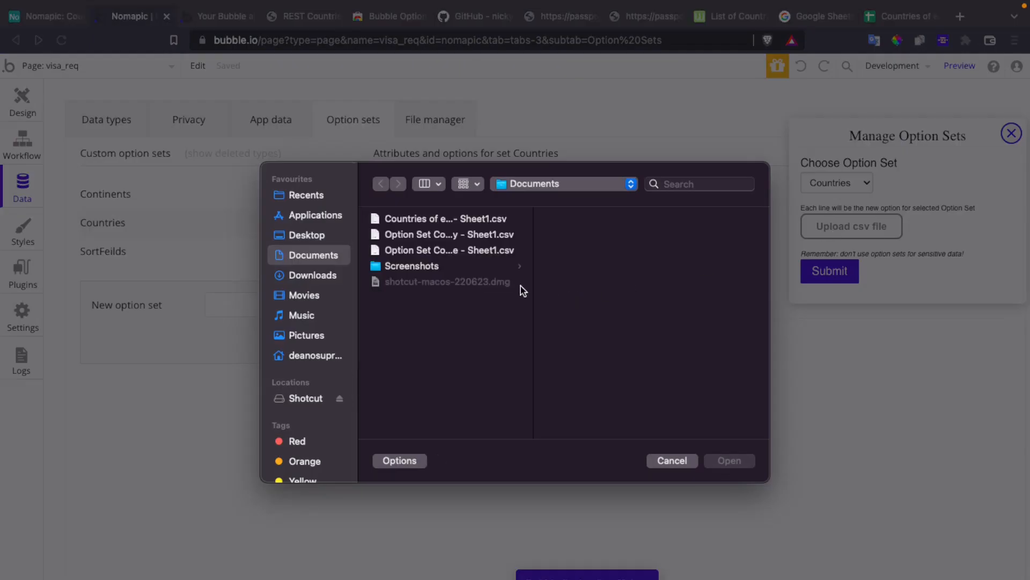
click(411, 220)
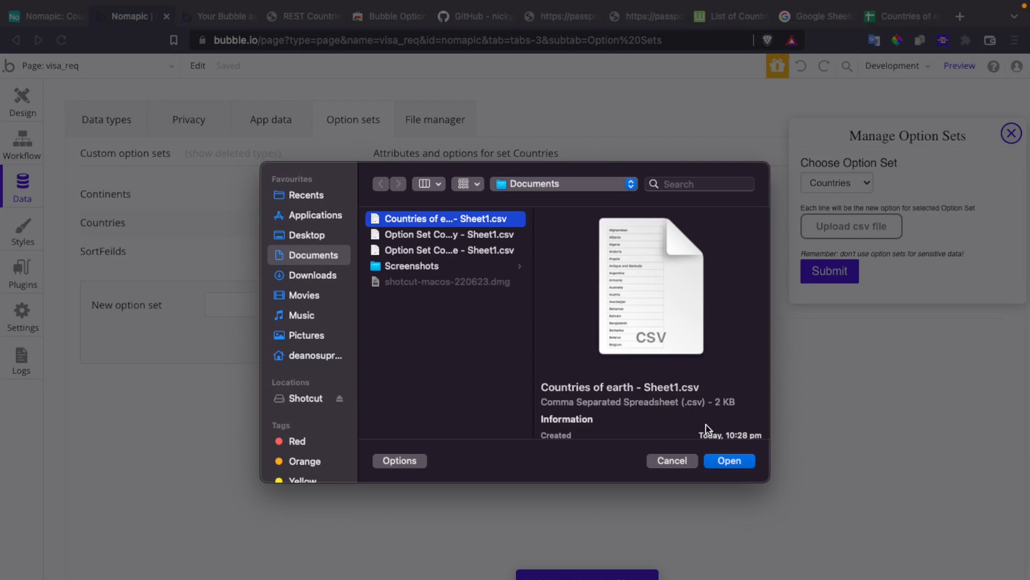
click(730, 461)
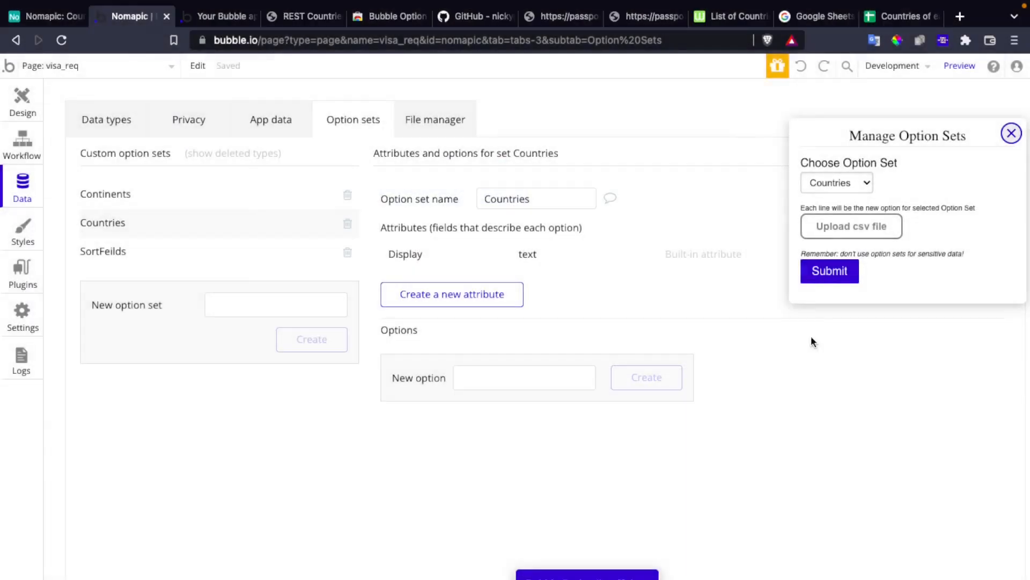
click(829, 272)
click(639, 116)
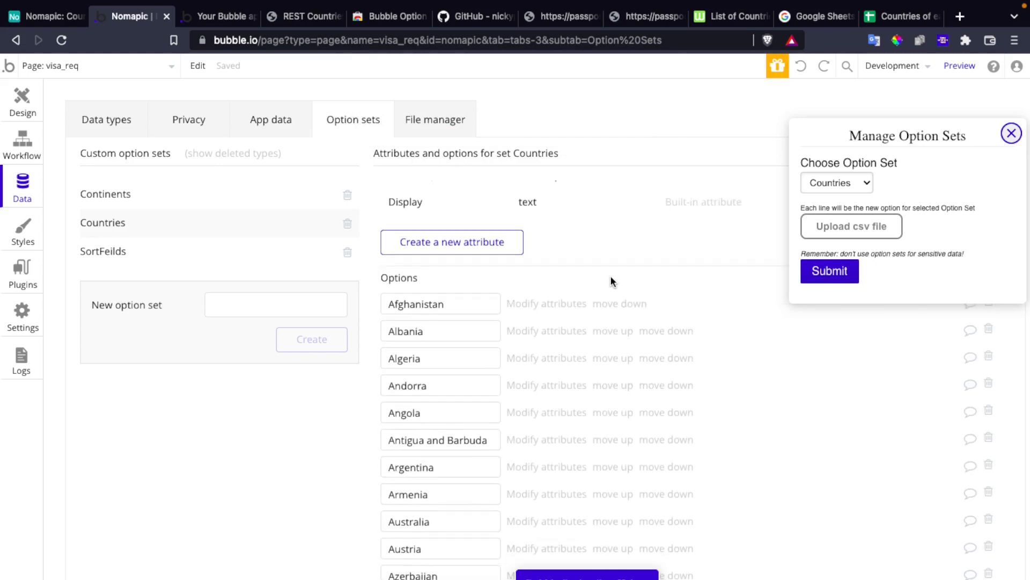
Step: Return to the page design, close the option set helper and clear the passport-held dropdown's static country codes
click(22, 99)
click(1010, 134)
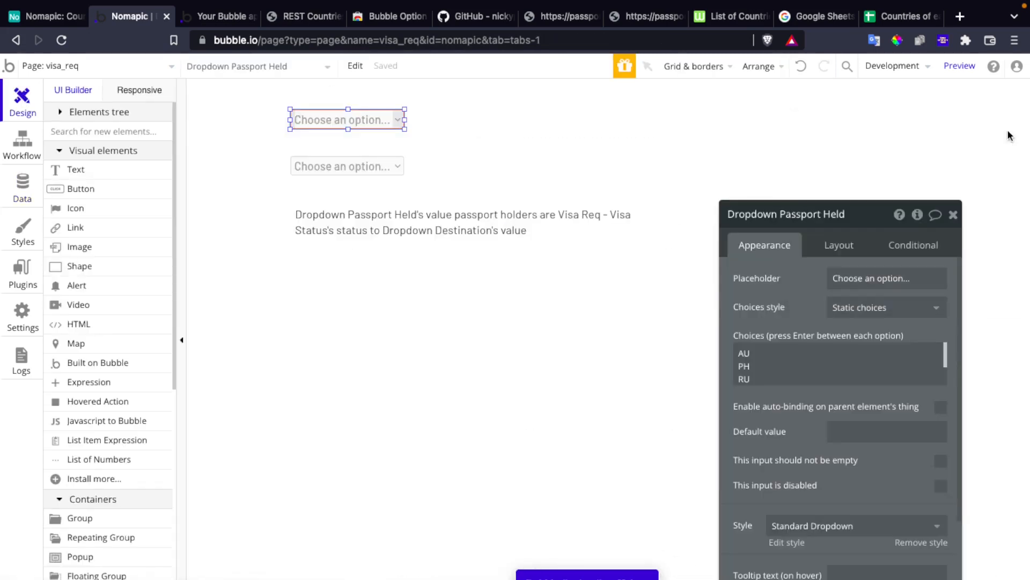
click(819, 370)
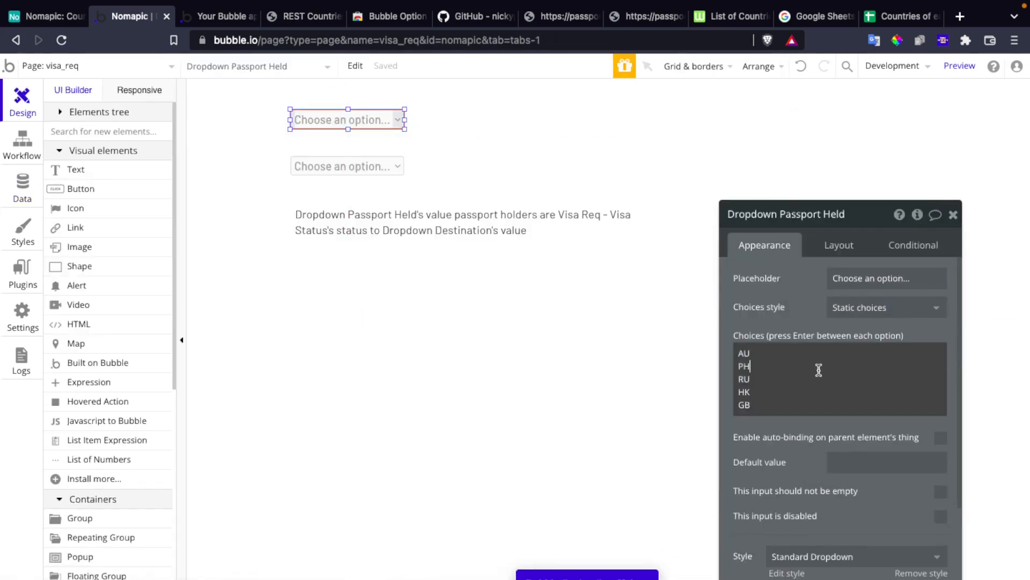
key(super+a)
key(BackSpace)
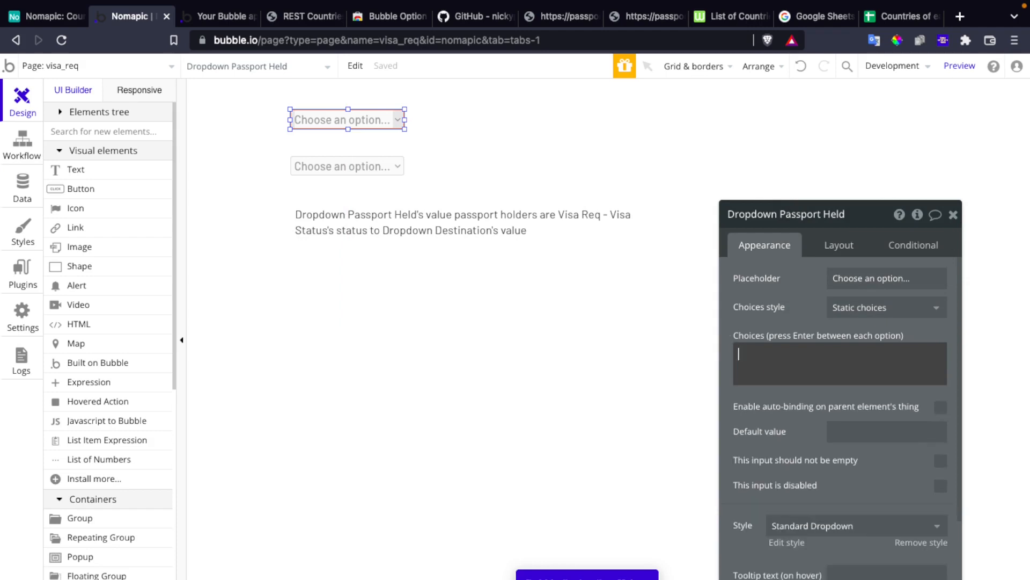
Step: Give the passport-held dropdown dynamic choices of type Countries, sourced from All Countries and captioned with the current option's Display
click(904, 307)
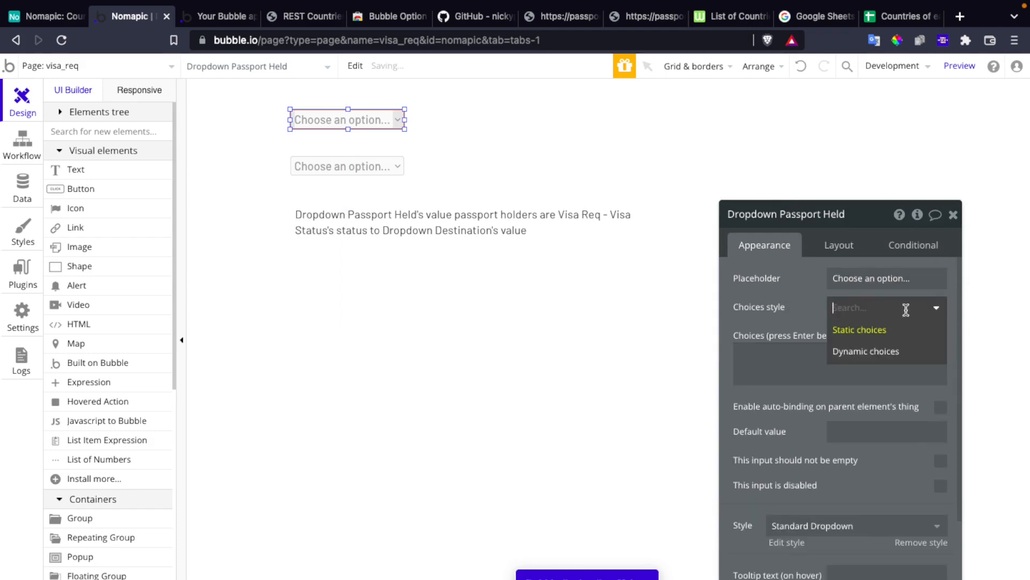
click(906, 351)
click(905, 346)
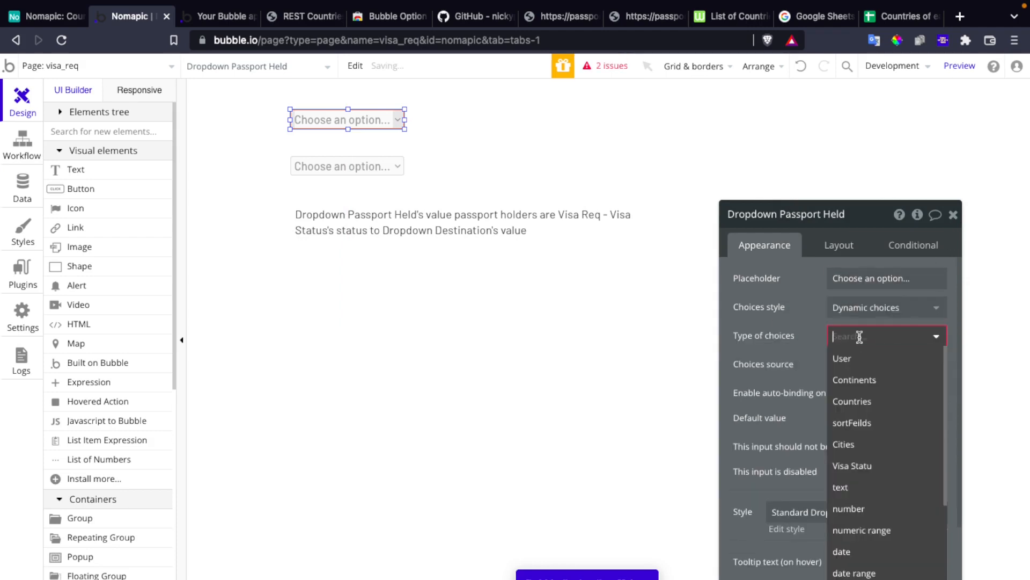
click(900, 402)
click(849, 364)
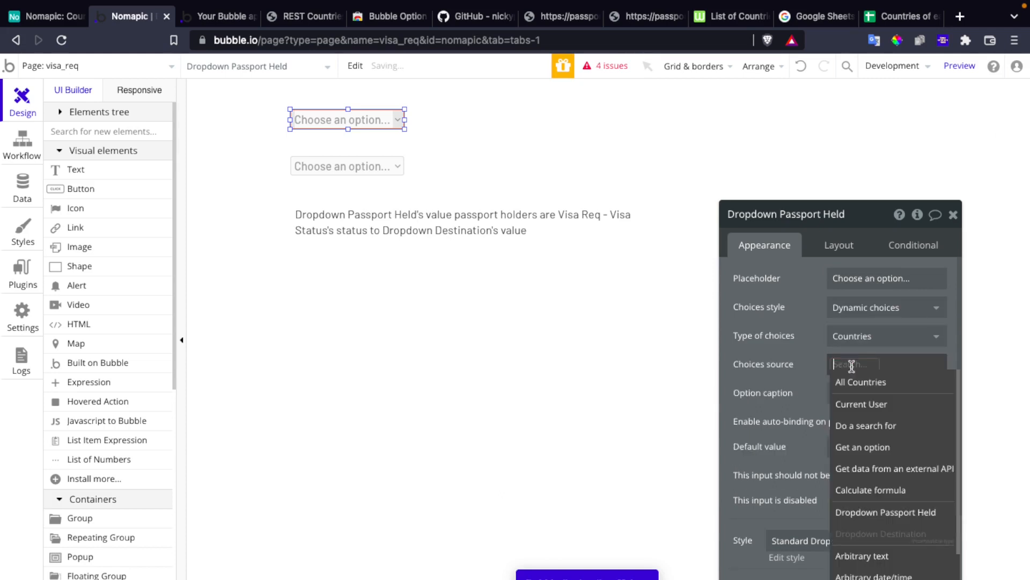
click(868, 377)
click(908, 392)
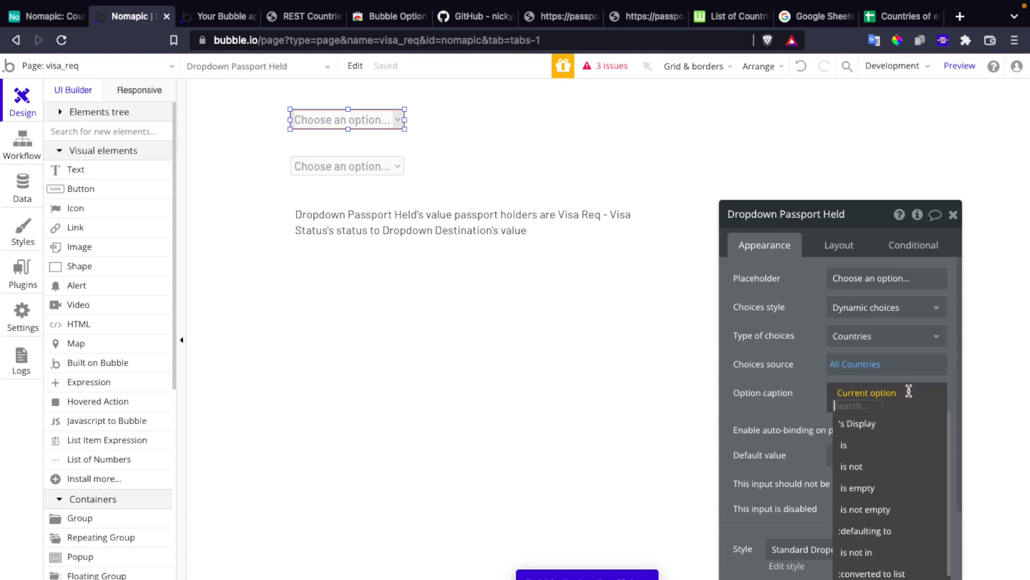
click(908, 423)
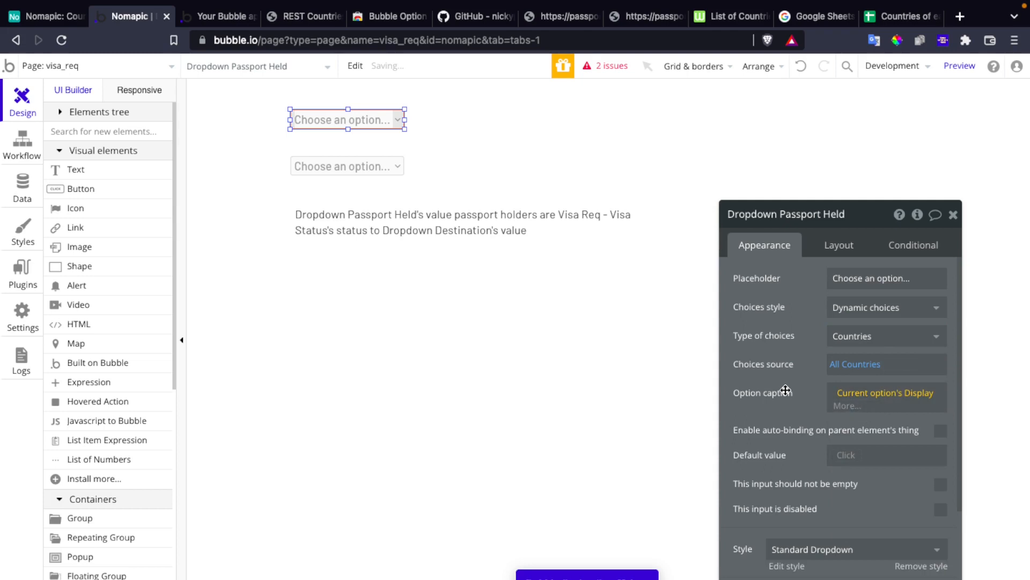
Step: Set the destination dropdown to dynamic choices of type Countries, with All Countries as source and the current option's Display as caption
click(386, 165)
click(914, 309)
click(911, 349)
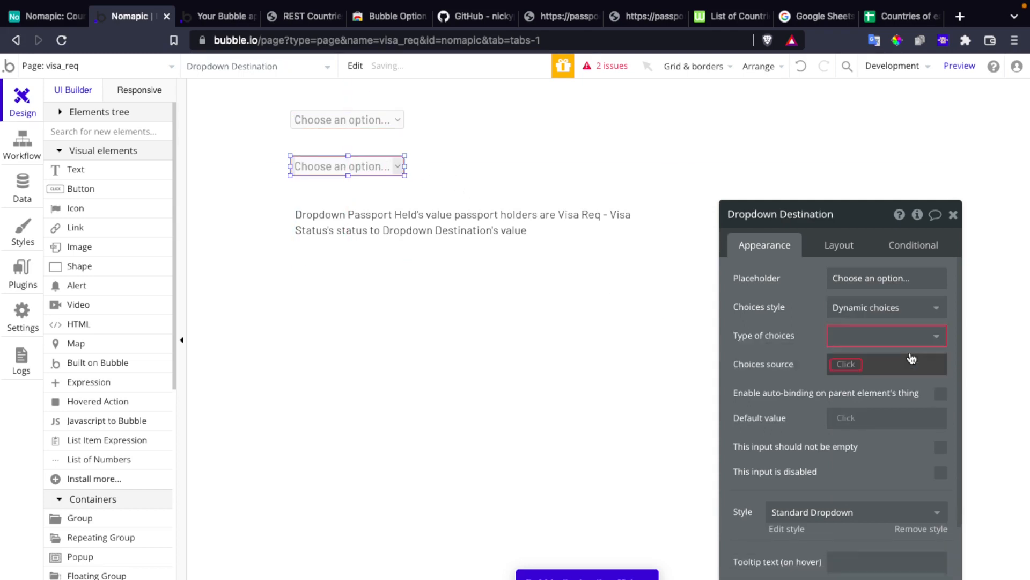
click(909, 336)
click(884, 401)
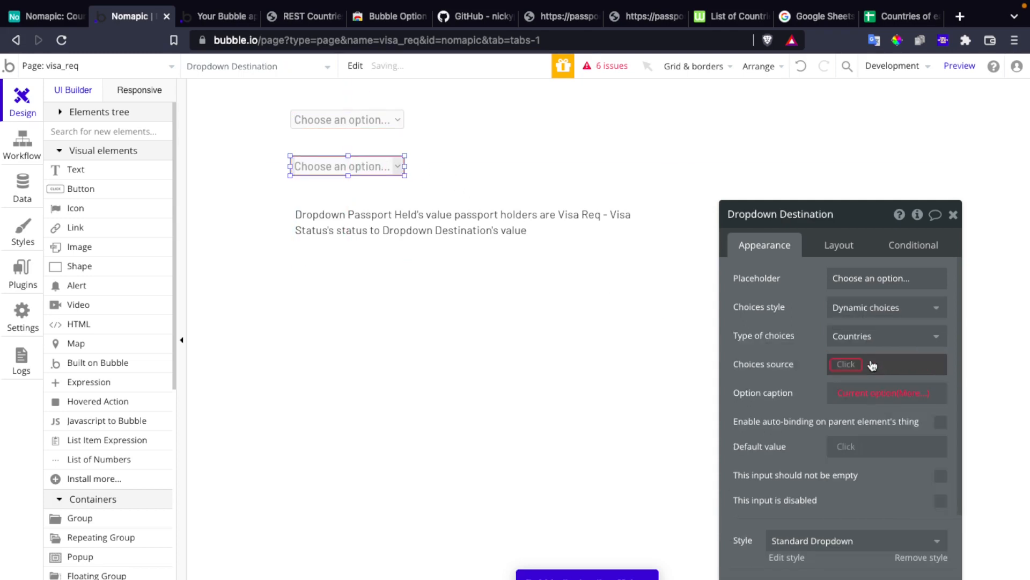
click(836, 362)
click(858, 379)
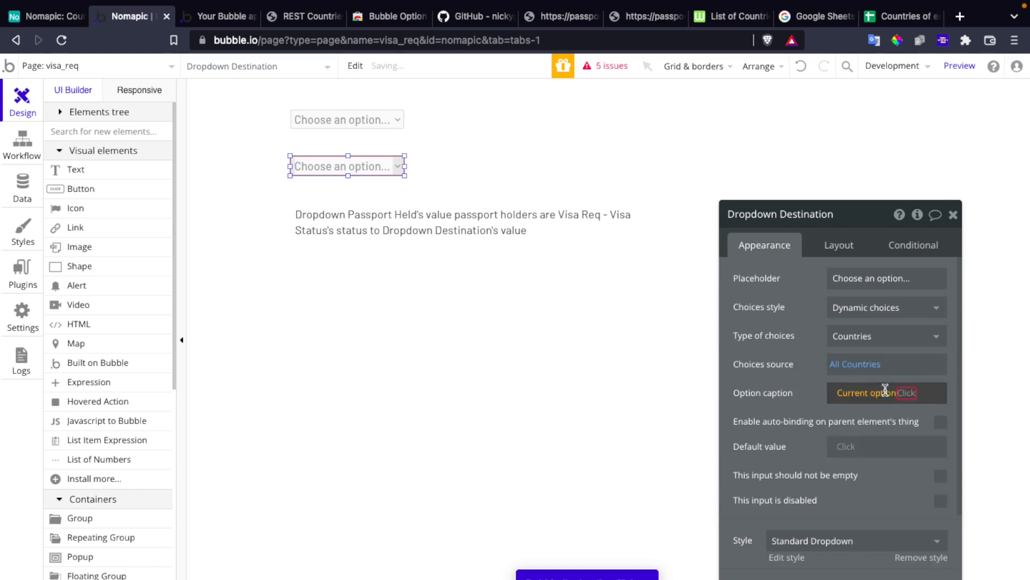
click(902, 393)
click(911, 429)
click(859, 421)
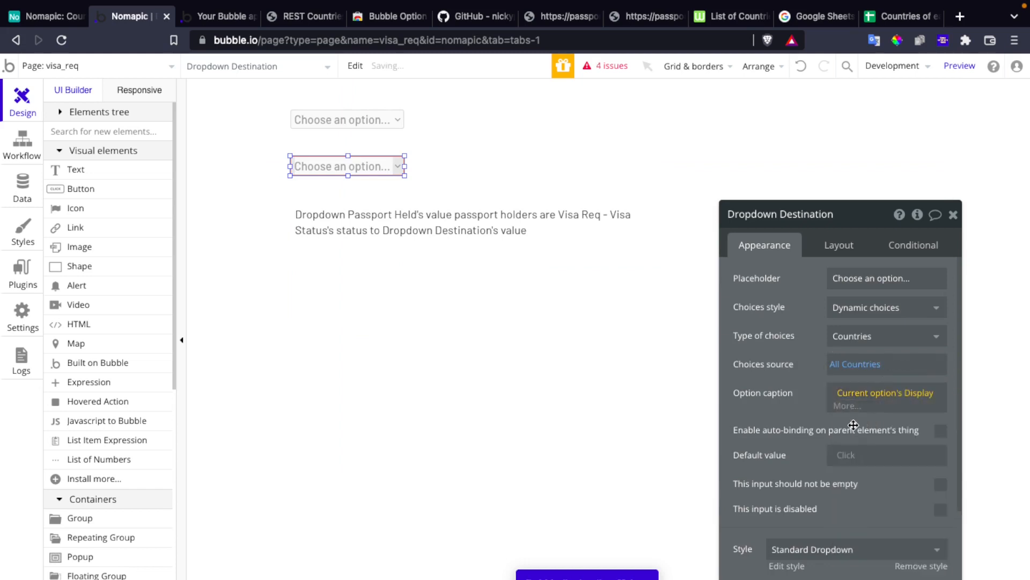
click(707, 415)
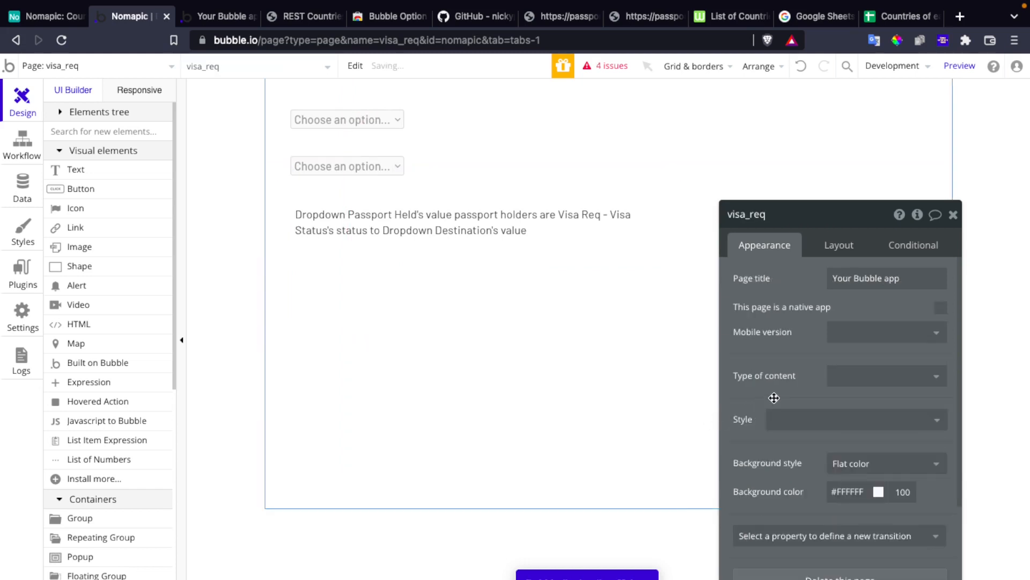
click(377, 166)
click(373, 119)
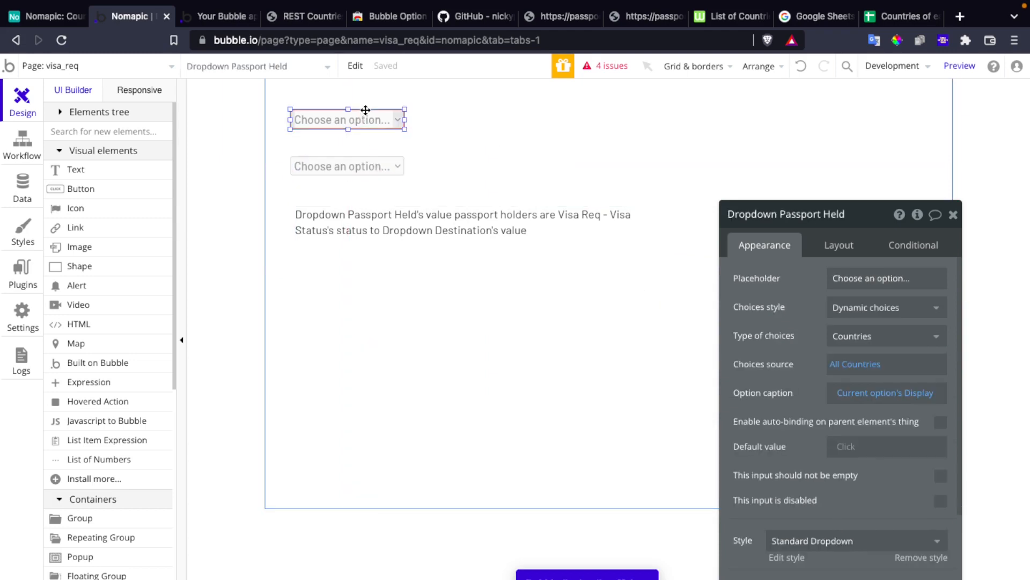
click(389, 164)
click(953, 214)
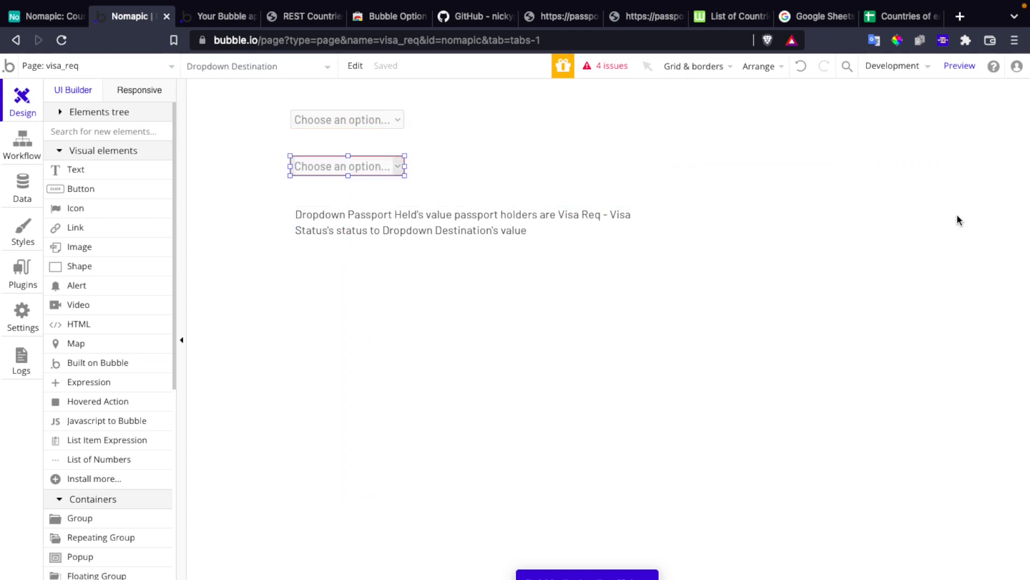
Step: Make the visa requirement text use the Display of the passport-held and destination dropdown values, and preview the page
click(405, 220)
double_click(405, 219)
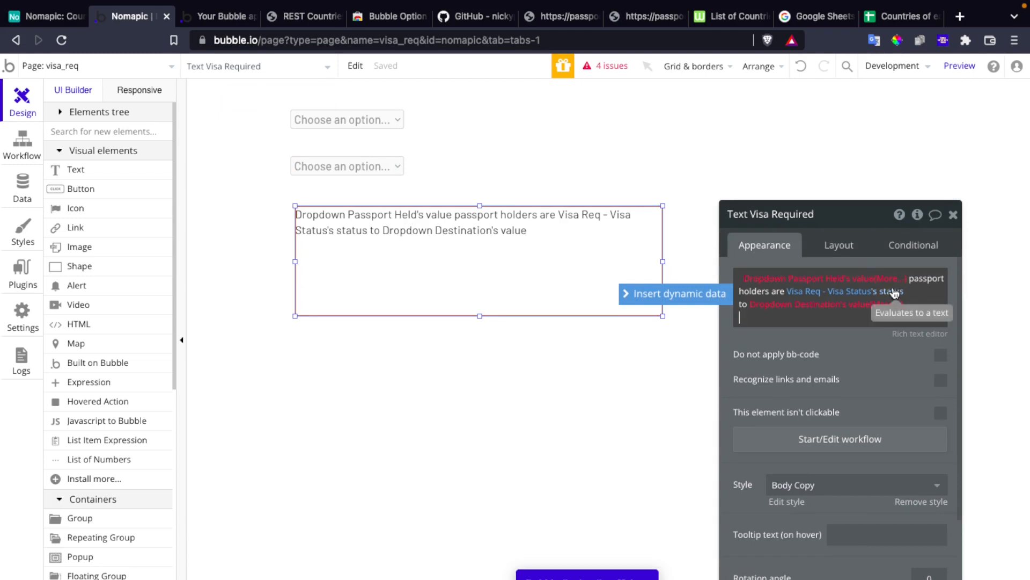
click(890, 279)
click(898, 296)
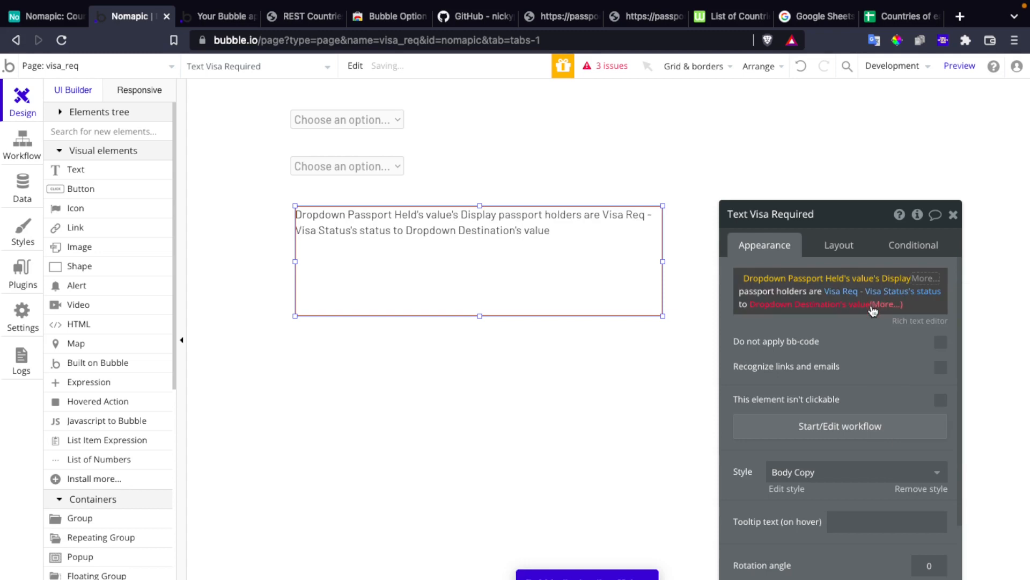
click(873, 311)
click(891, 320)
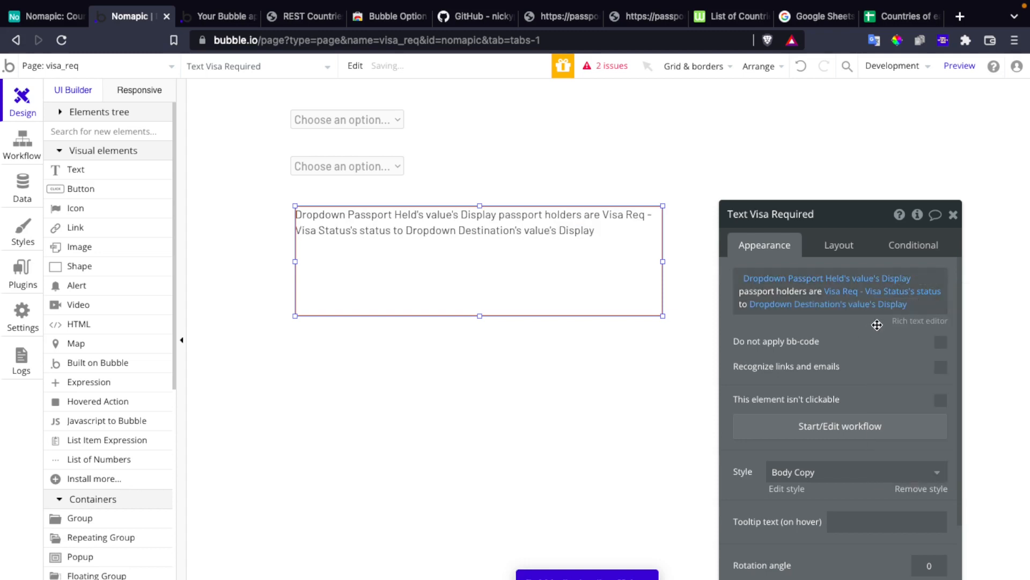
click(959, 65)
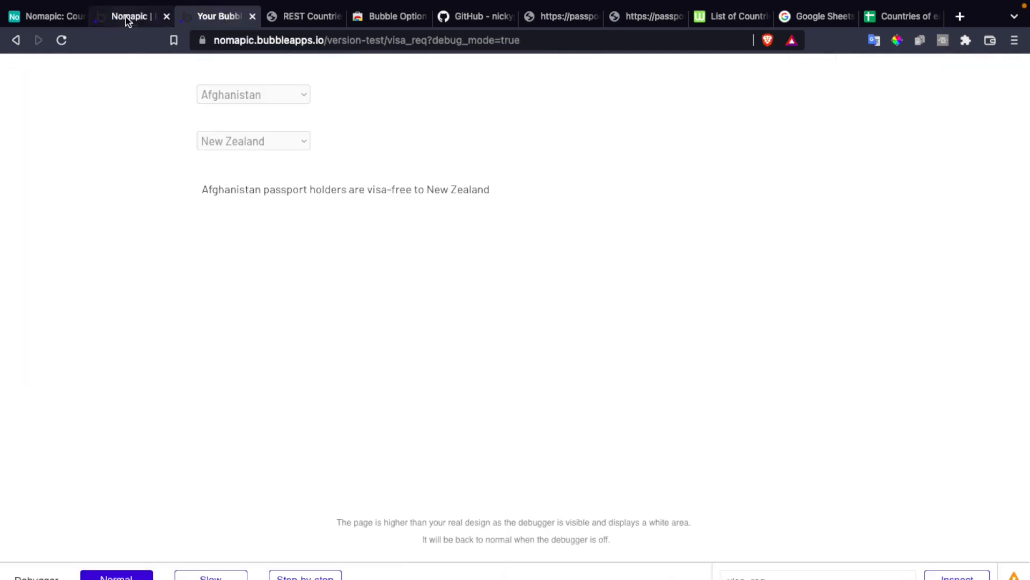
Step: Return to the page editor and clear the passport_held and destination parameters of the text's Visa Status call
click(125, 21)
click(859, 294)
click(669, 287)
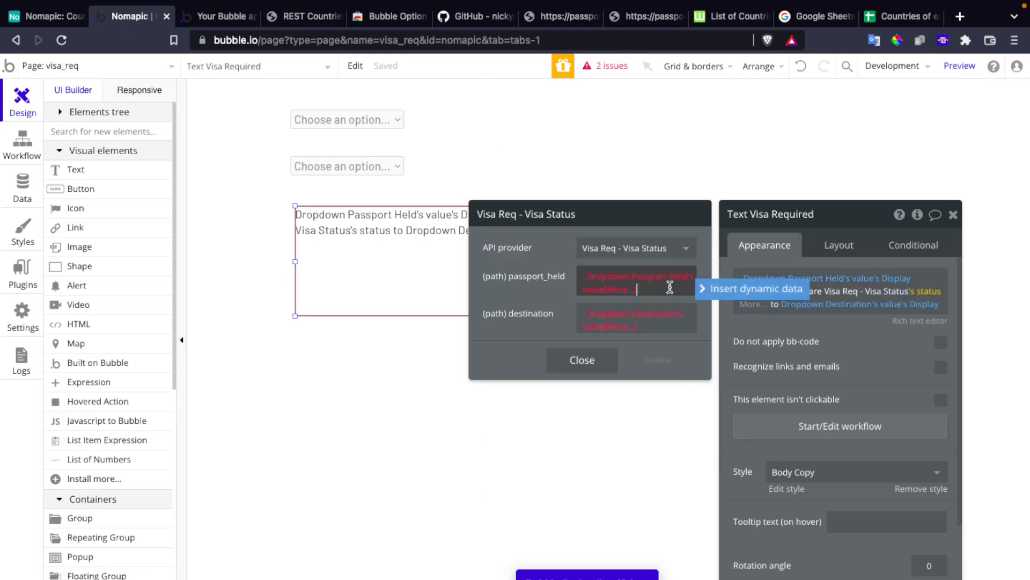
key(BackSpace)
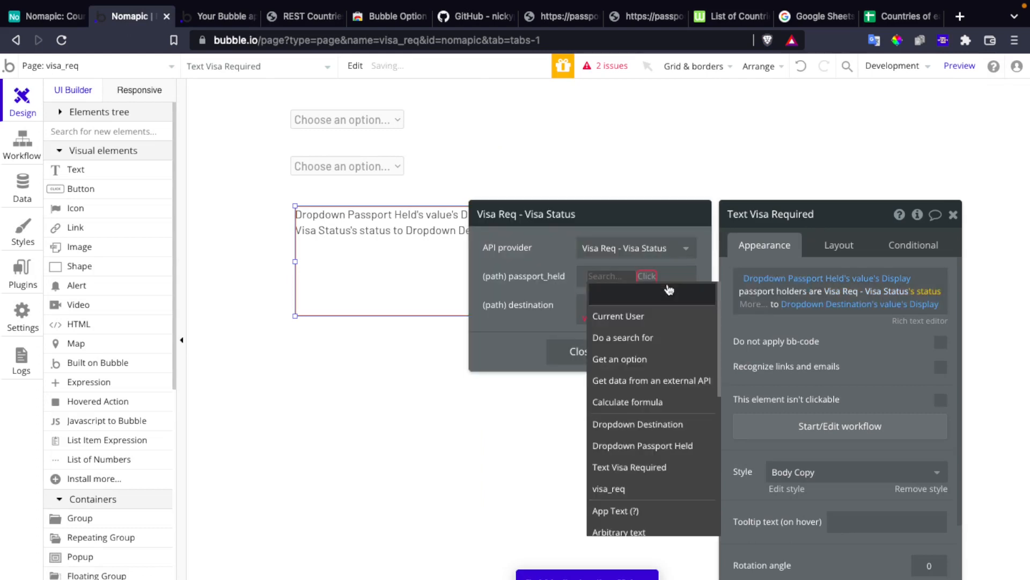
click(570, 288)
click(662, 327)
key(BackSpace)
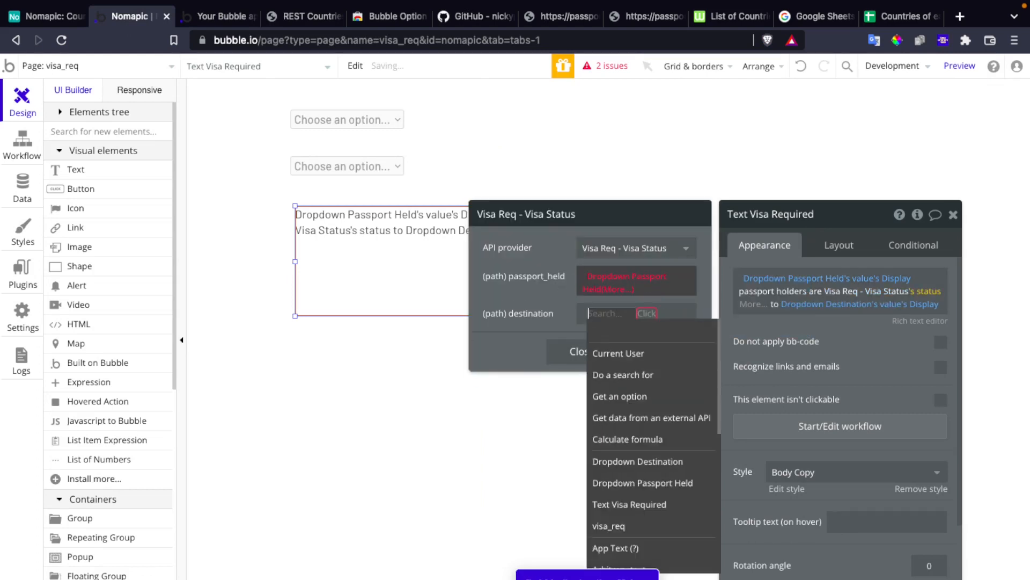
click(643, 285)
key(BackSpace)
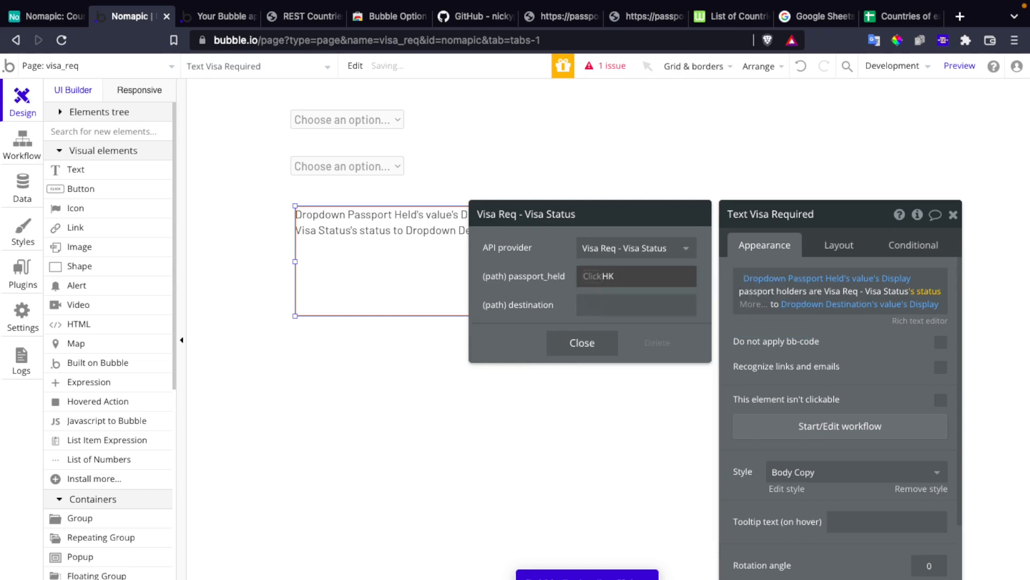
click(601, 281)
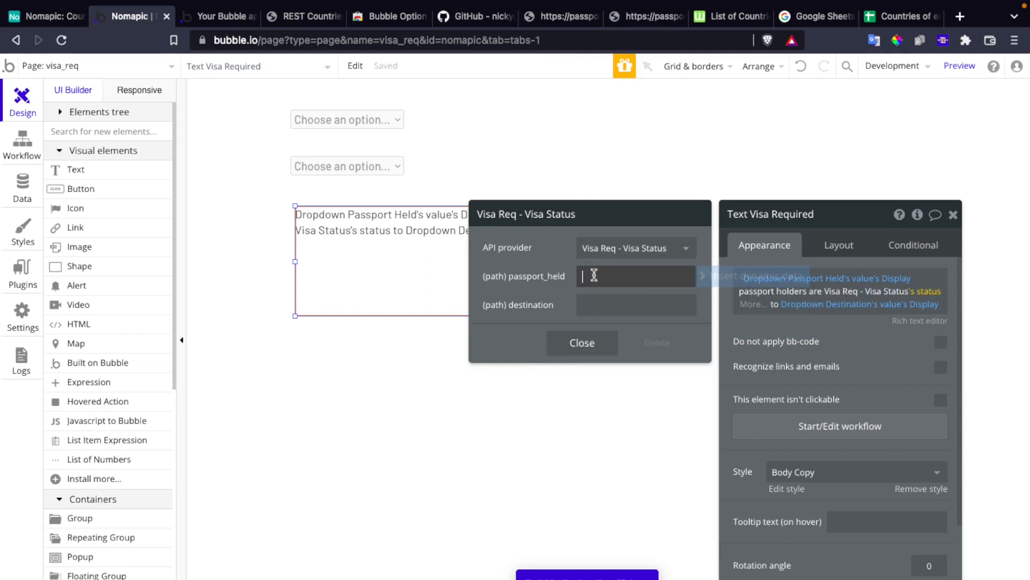
click(739, 278)
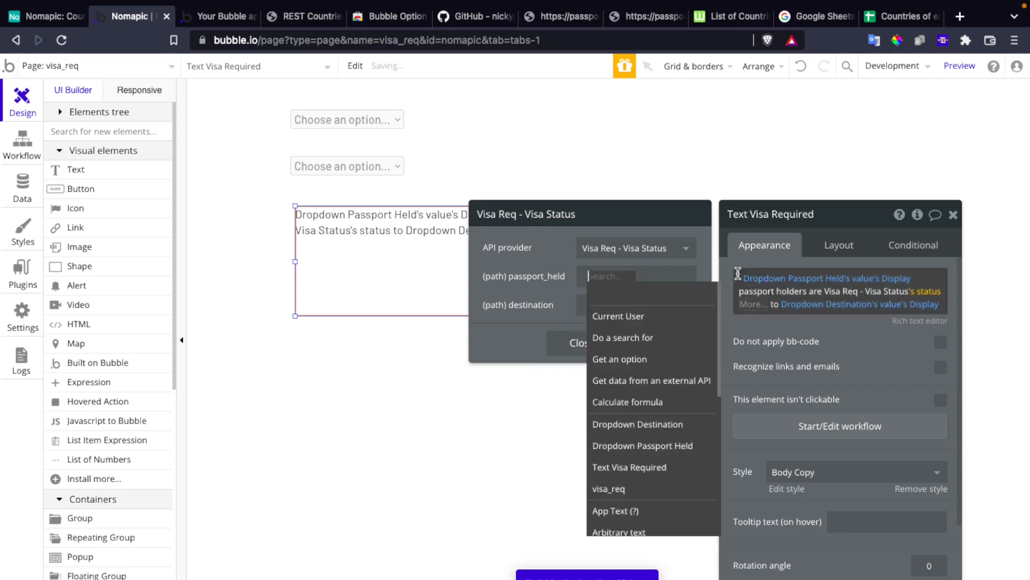
Step: Go to the REST Countries documentation and copy the v3.1 endpoint URL for searching by country name
click(553, 19)
click(641, 22)
click(556, 18)
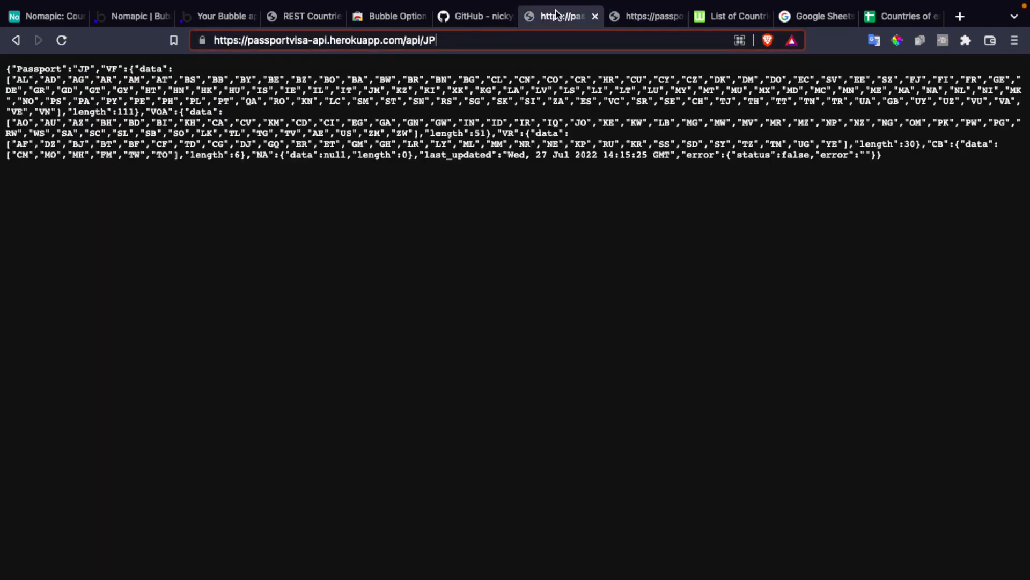
click(440, 21)
click(395, 16)
click(296, 12)
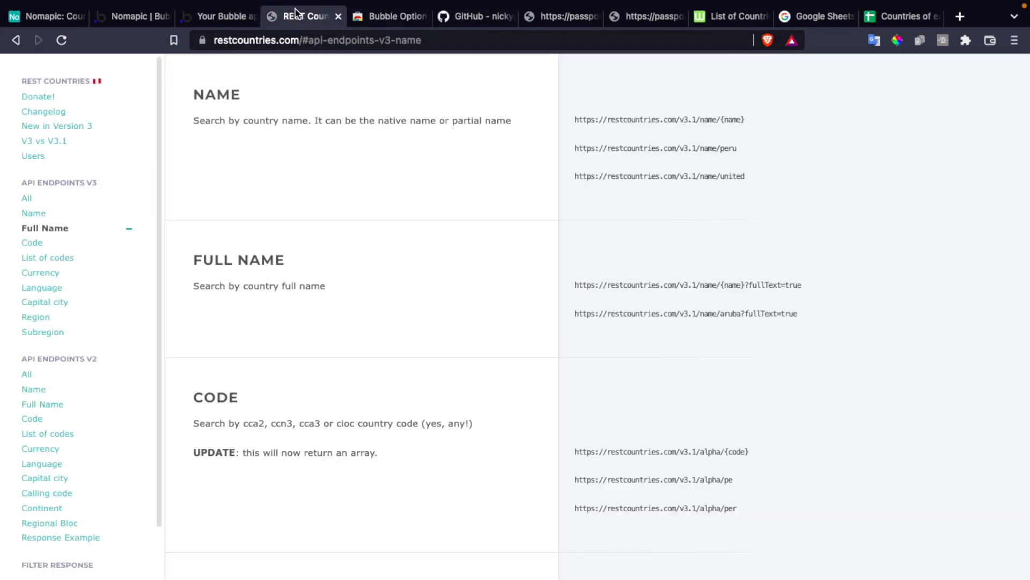
click(209, 22)
click(301, 22)
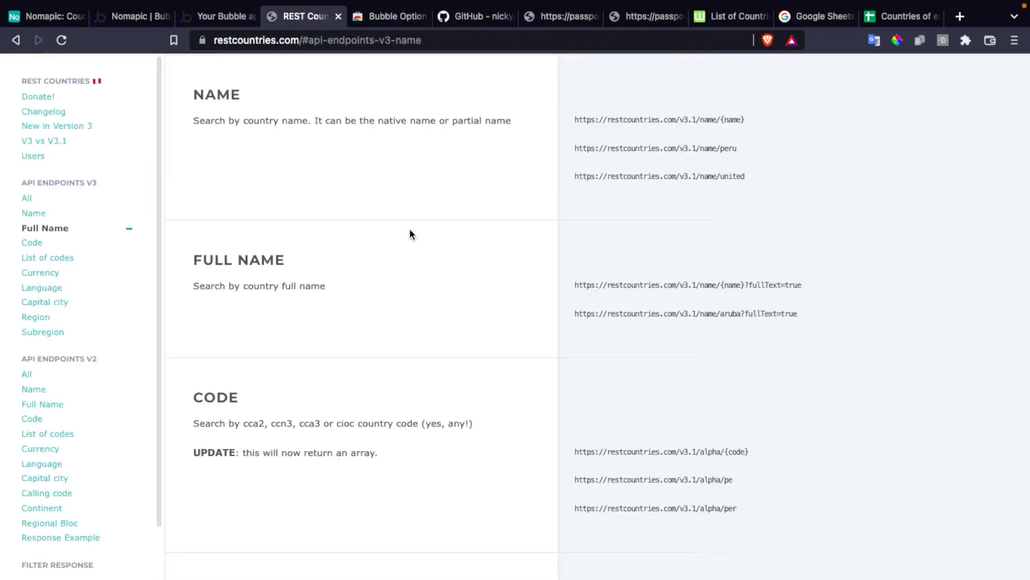
triple_click(639, 284)
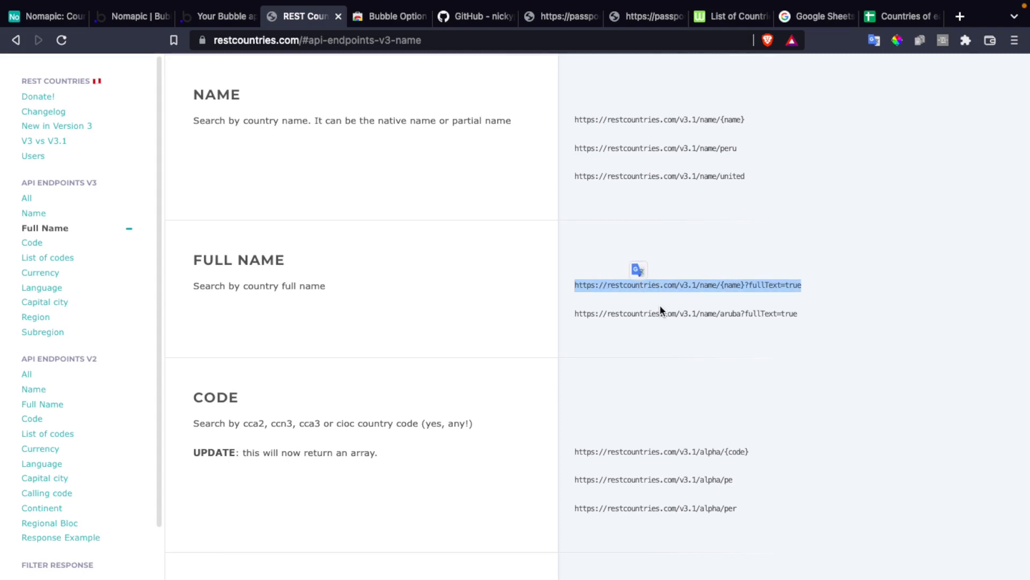
scroll(666, 225, up, 1)
right_click(677, 145)
key(ctrl+c)
click(726, 178)
click(556, 16)
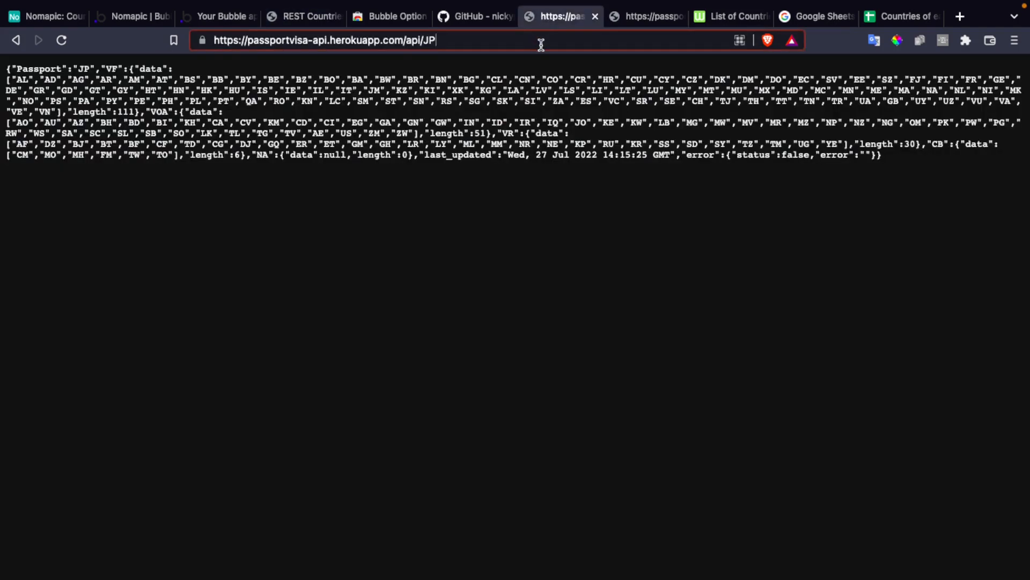
click(543, 42)
key(ctrl+v)
key(Return)
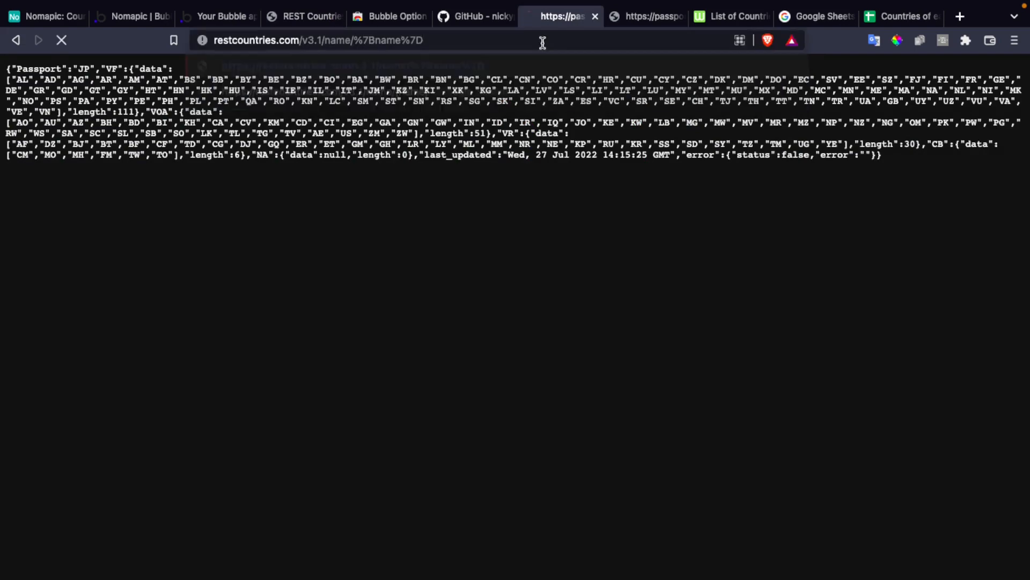
click(13, 40)
click(422, 40)
key(ctrl+v)
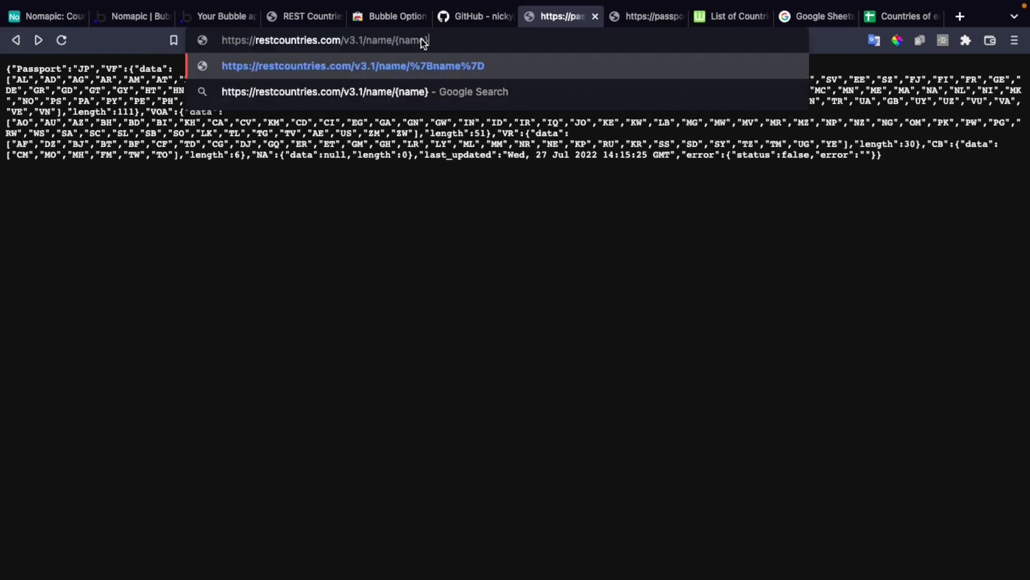
key(BackSpace)
key(BackSpace)
key(BackSpace)
key(BackSpace)
key(BackSpace)
key(BackSpace)
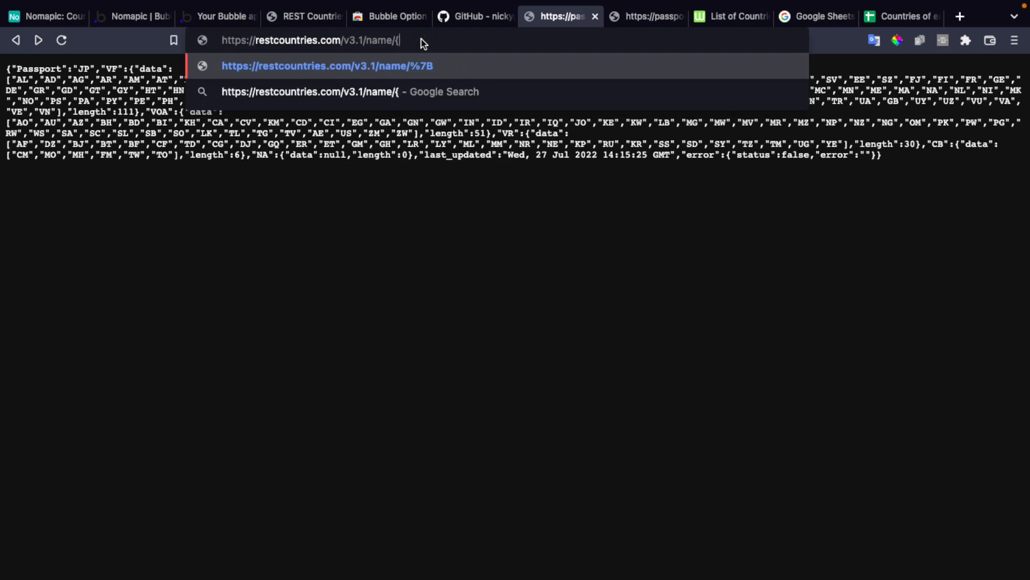
text(Austra;ia)
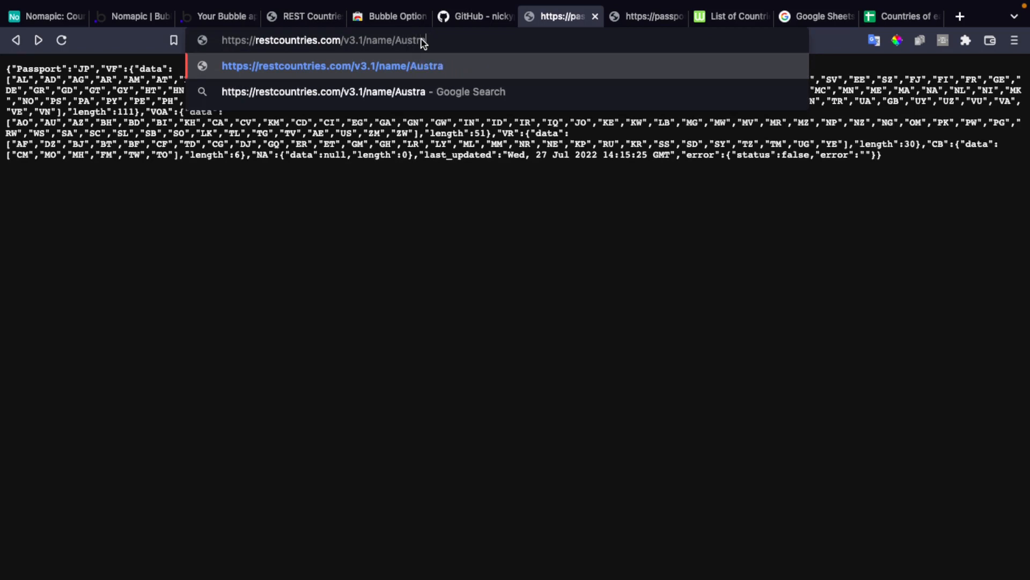
key(BackSpace)
key(BackSpace)
key(BackSpace)
text(lia)
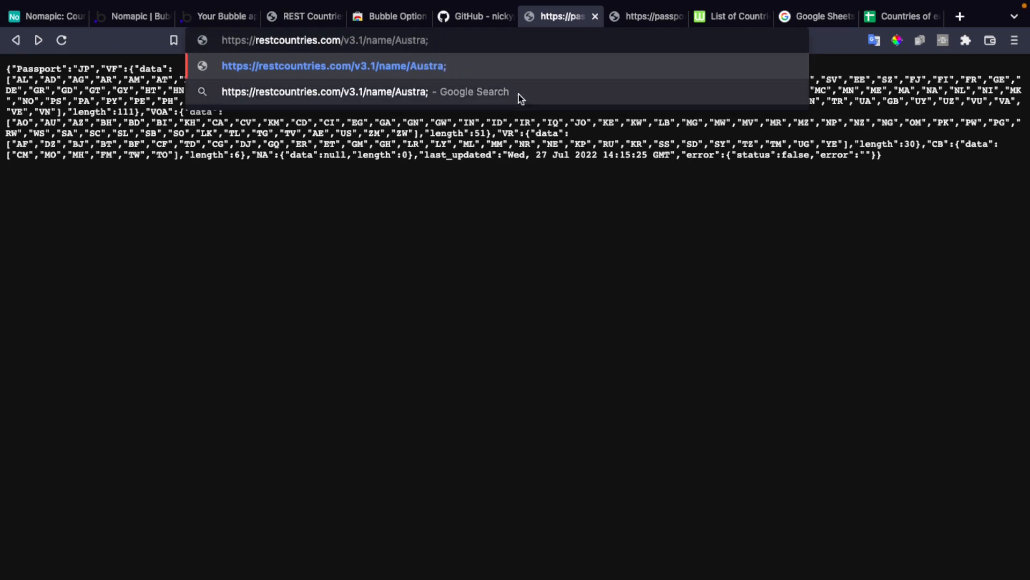
key(Return)
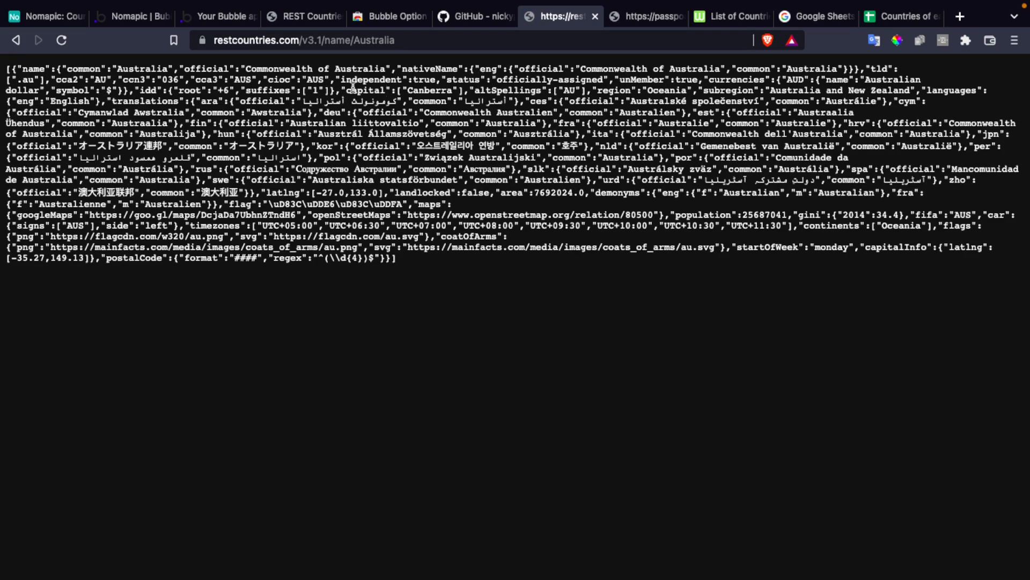
Step: Find the two-letter cca2 country code in the Australia response and copy its value, AU
scroll(170, 106, up, 5)
scroll(95, 95, left, 1)
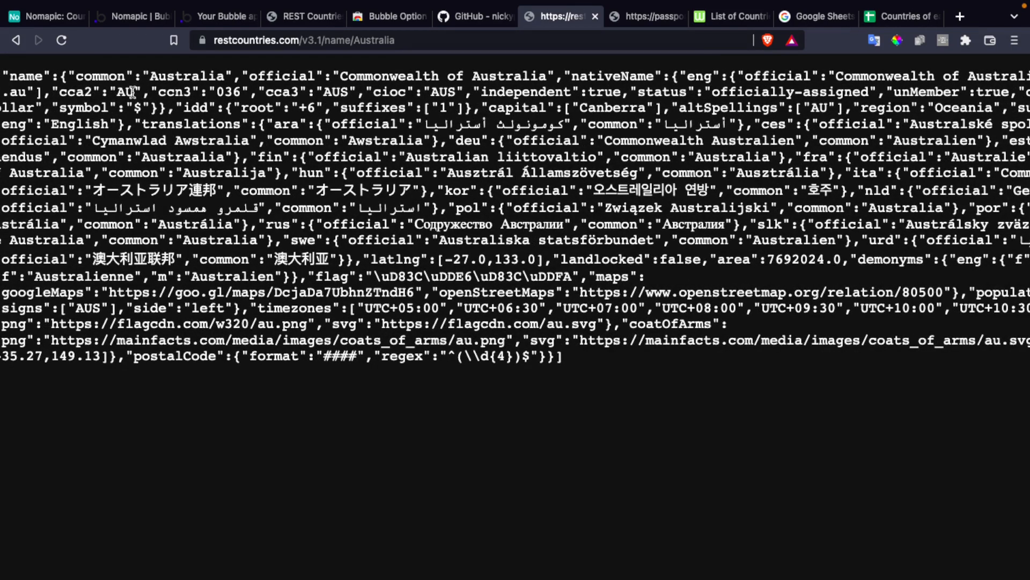
drag(141, 92, 133, 91)
click(138, 23)
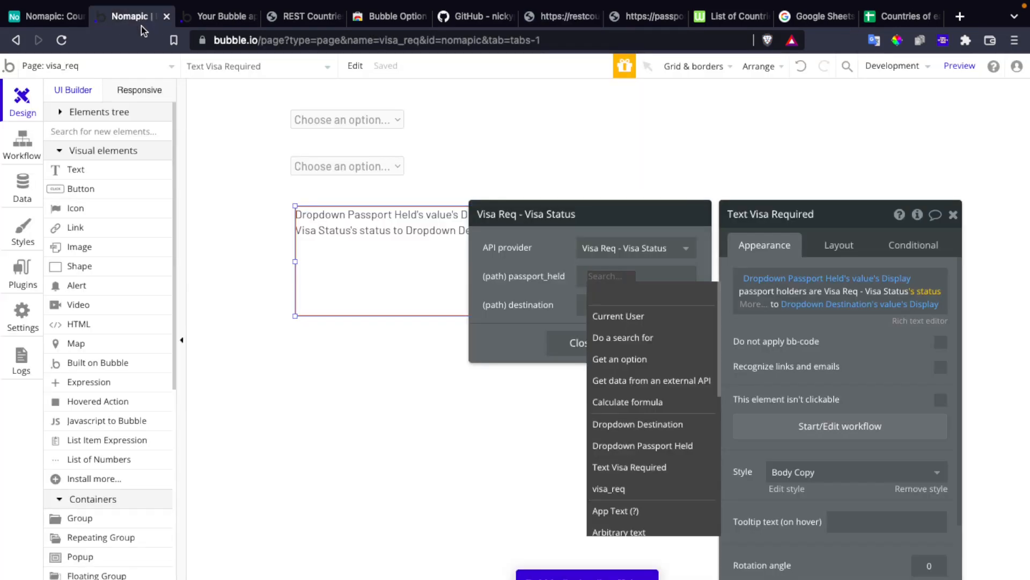
click(561, 17)
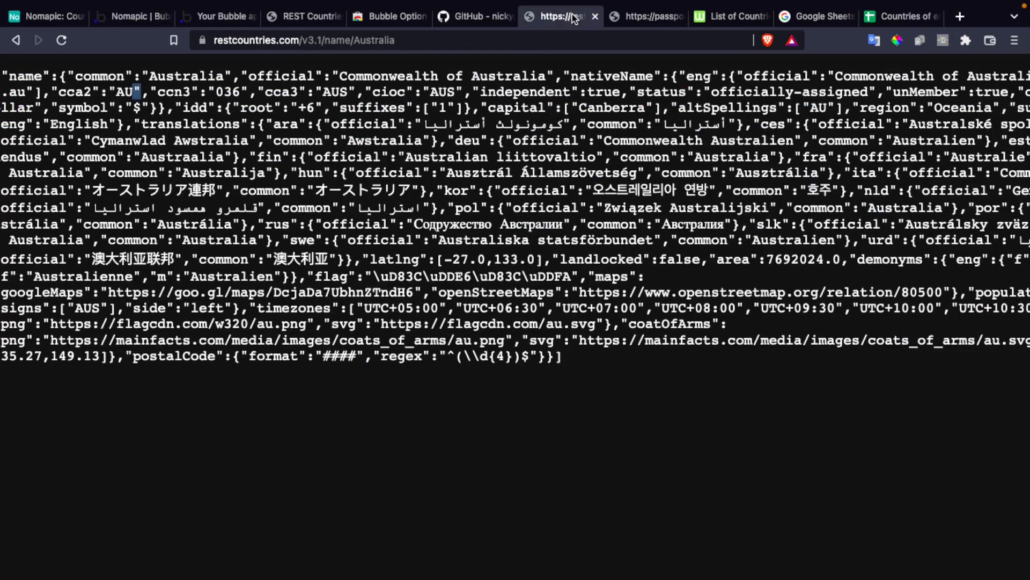
double_click(123, 92)
right_click(126, 91)
click(147, 123)
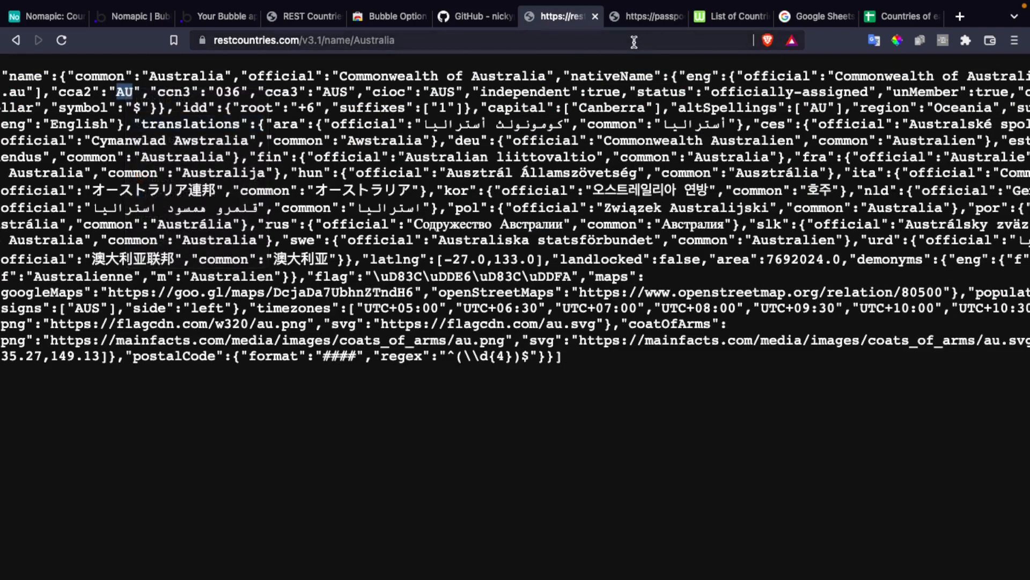
Step: Replace the country codes in the passport visa API address with AU and load passportvisa-api.herokuapp.com/api/AU
click(638, 16)
click(510, 36)
click(507, 37)
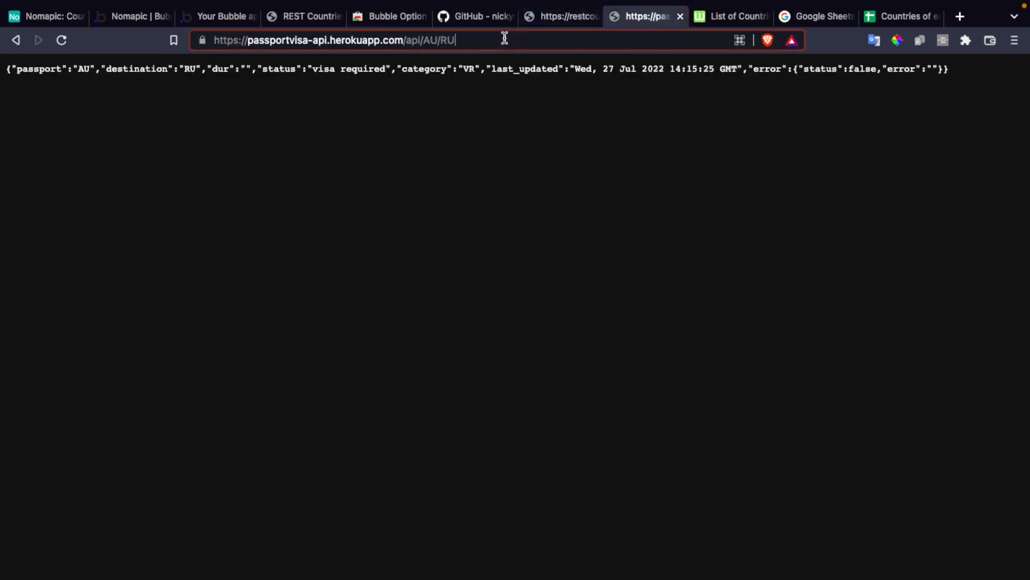
key(BackSpace)
key(BackSpace)
key(BackSpace)
key(BackSpace)
key(BackSpace)
key(super+v)
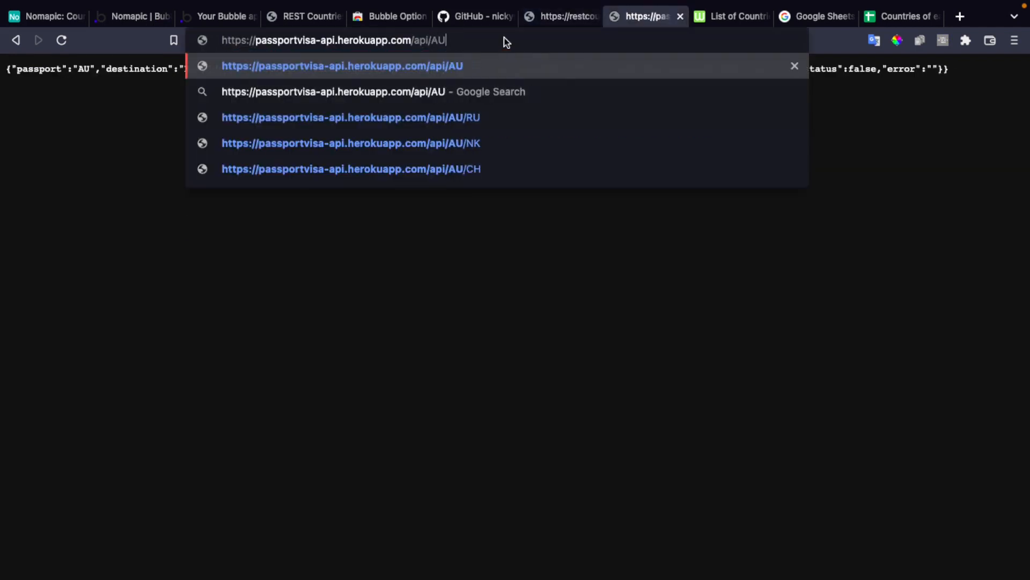
key(Return)
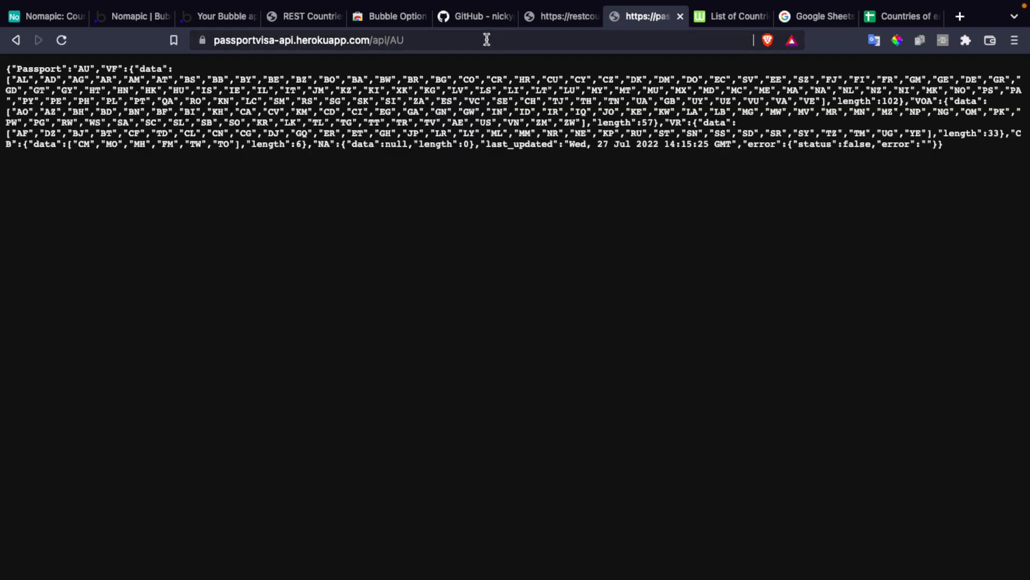
Step: Back in the page editor, source the passport_held parameter from an external API with Visa Req - Visa Status as provider
click(546, 21)
click(639, 18)
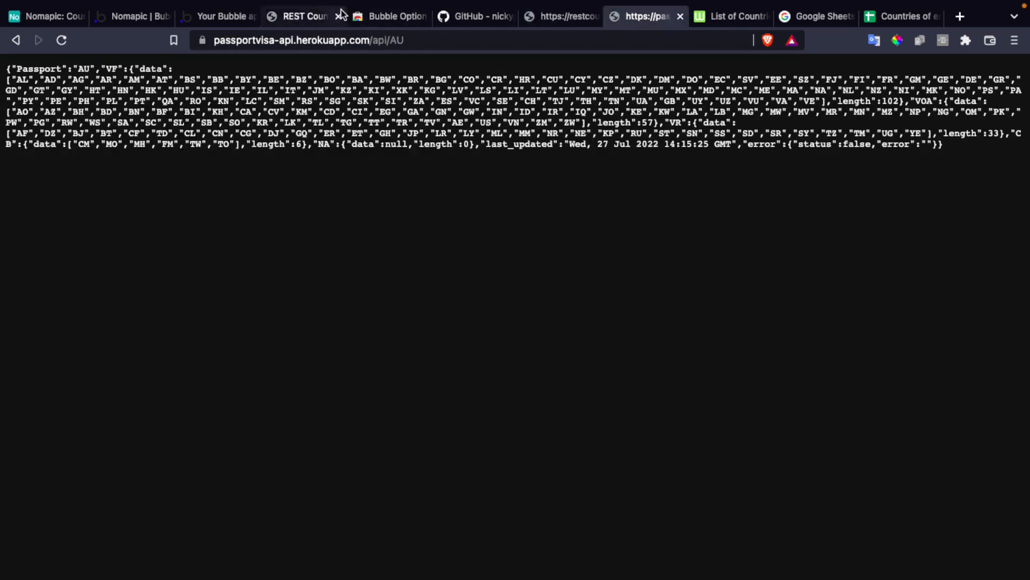
click(311, 16)
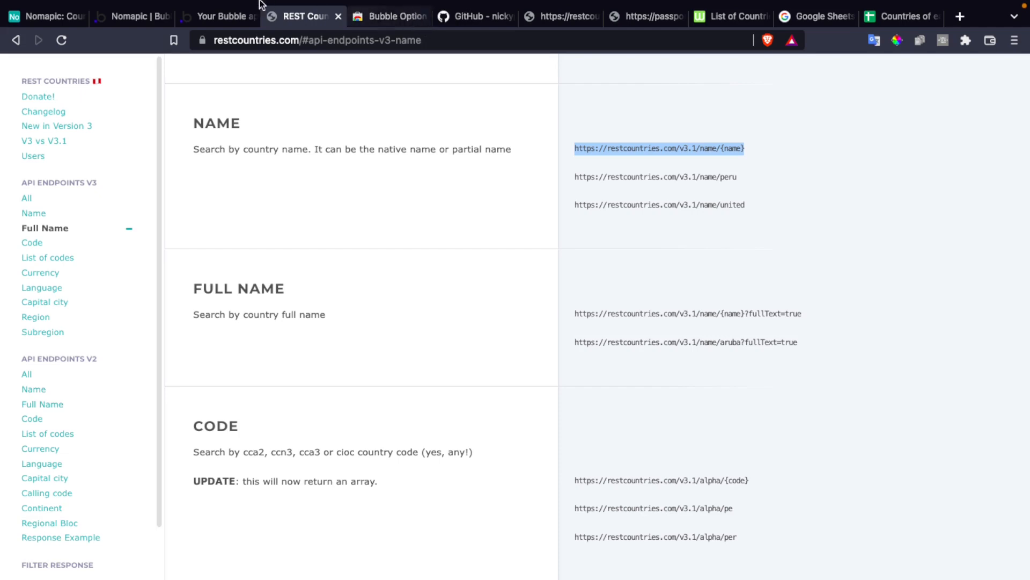
click(220, 17)
click(141, 20)
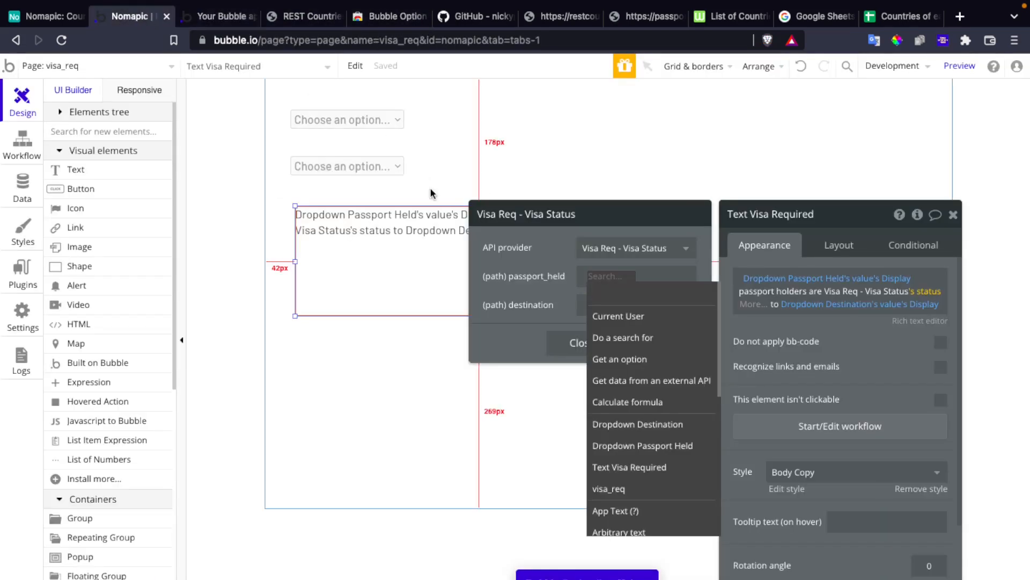
click(560, 285)
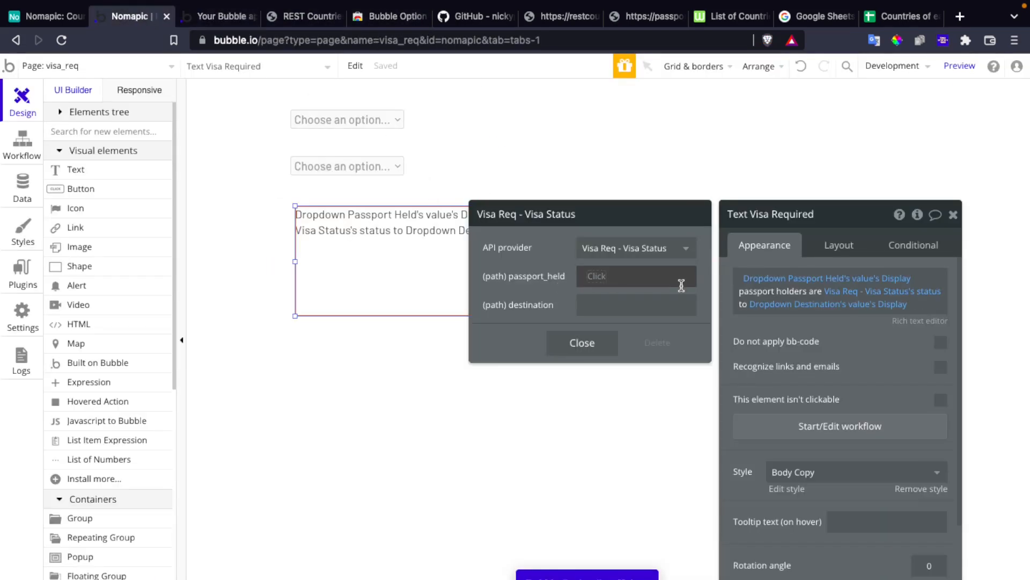
click(893, 292)
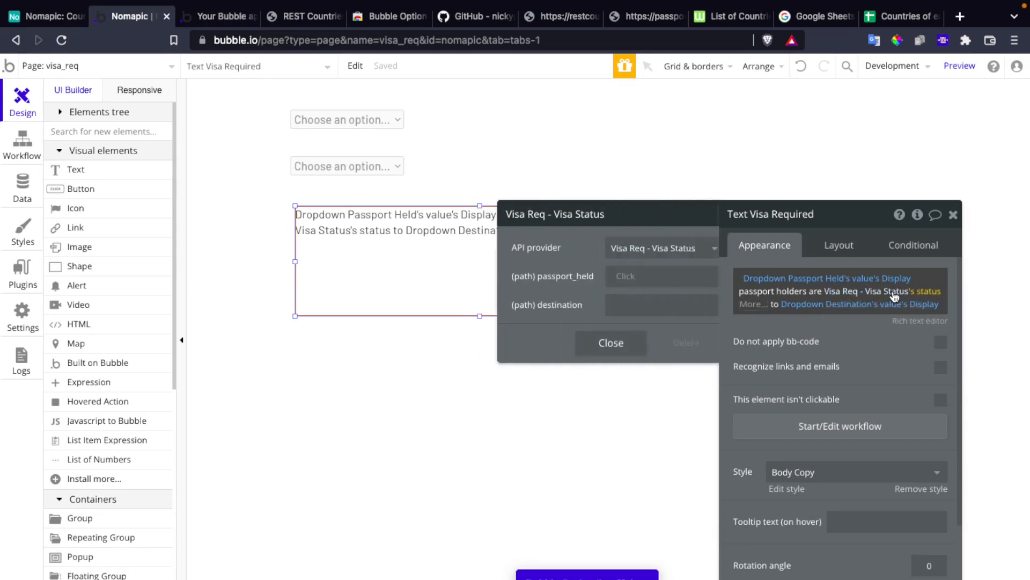
click(601, 279)
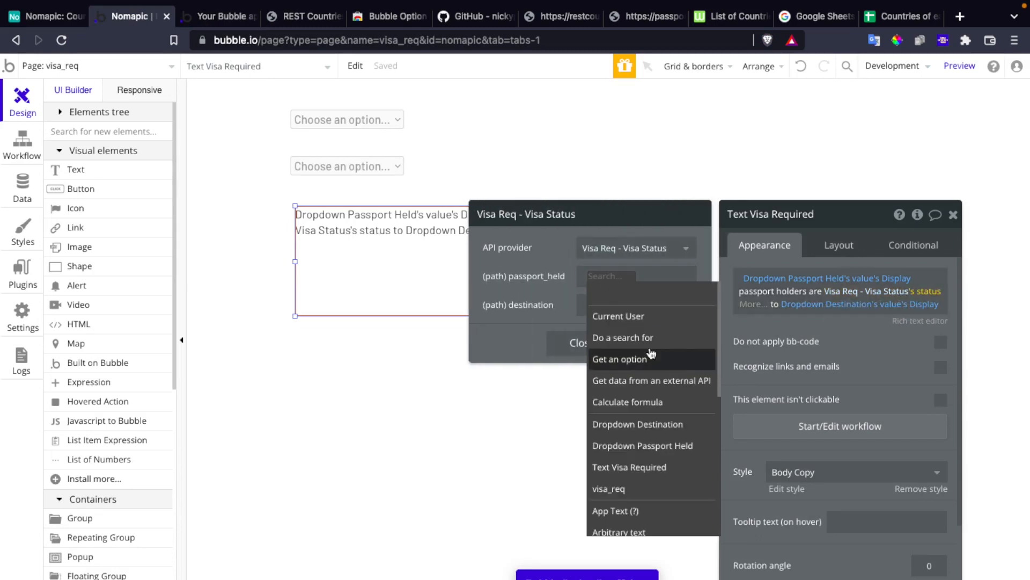
click(657, 379)
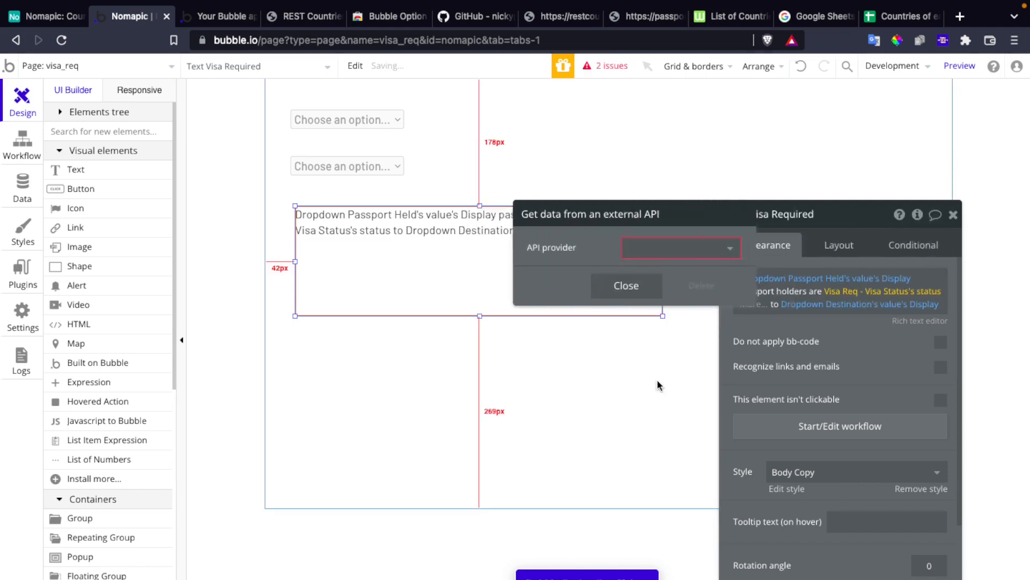
click(632, 247)
click(653, 291)
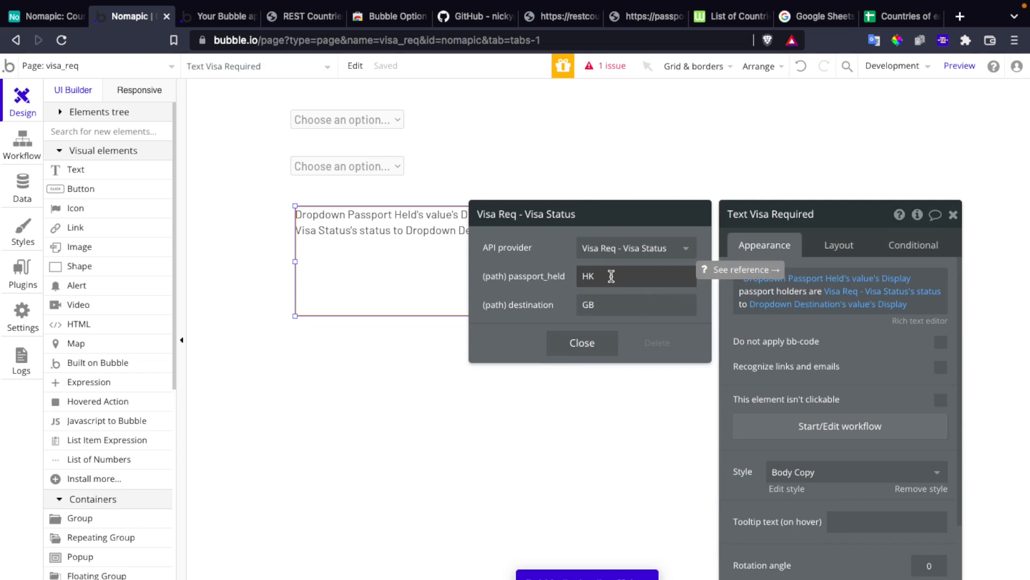
click(600, 340)
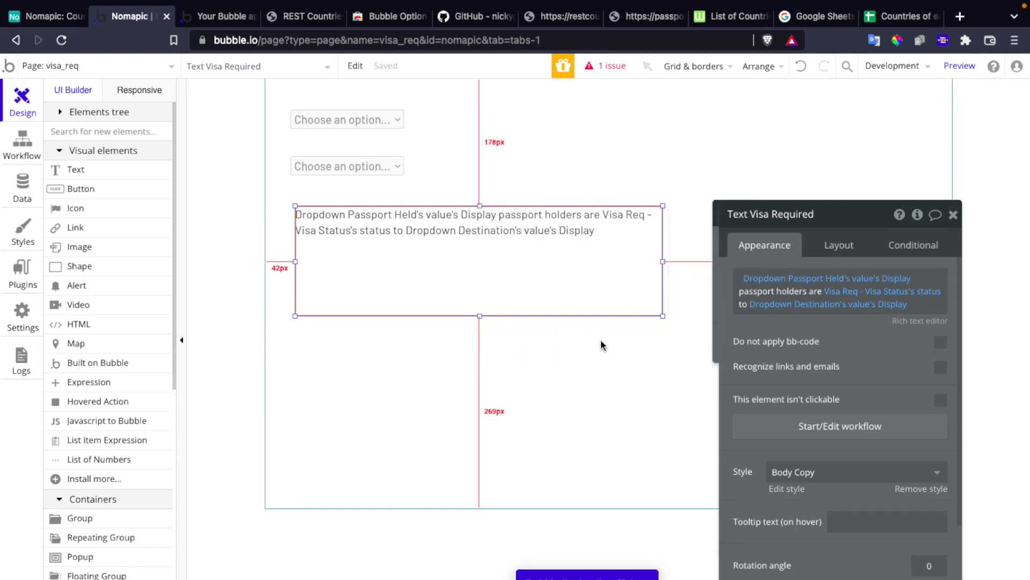
Step: Add another API to the API Connector plugin, below the Visa Req API
click(41, 279)
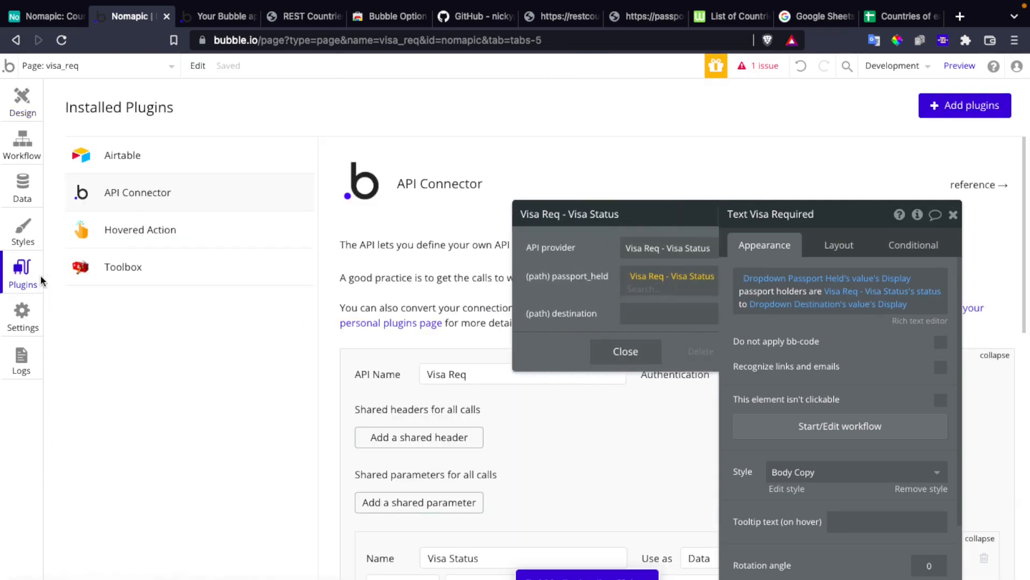
scroll(638, 364, down, 7)
scroll(638, 362, down, 3)
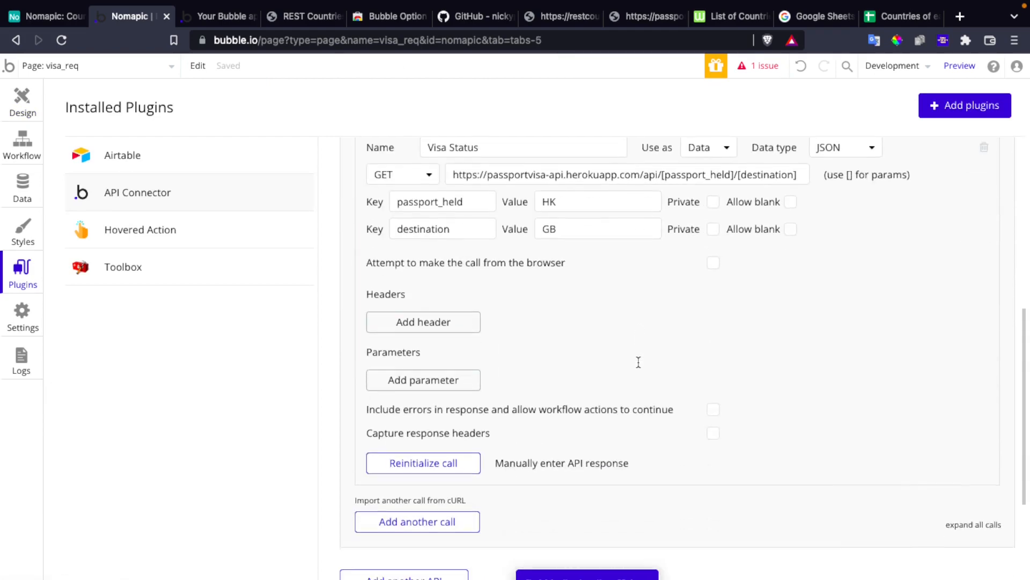
scroll(582, 348, up, 2)
scroll(582, 348, up, 4)
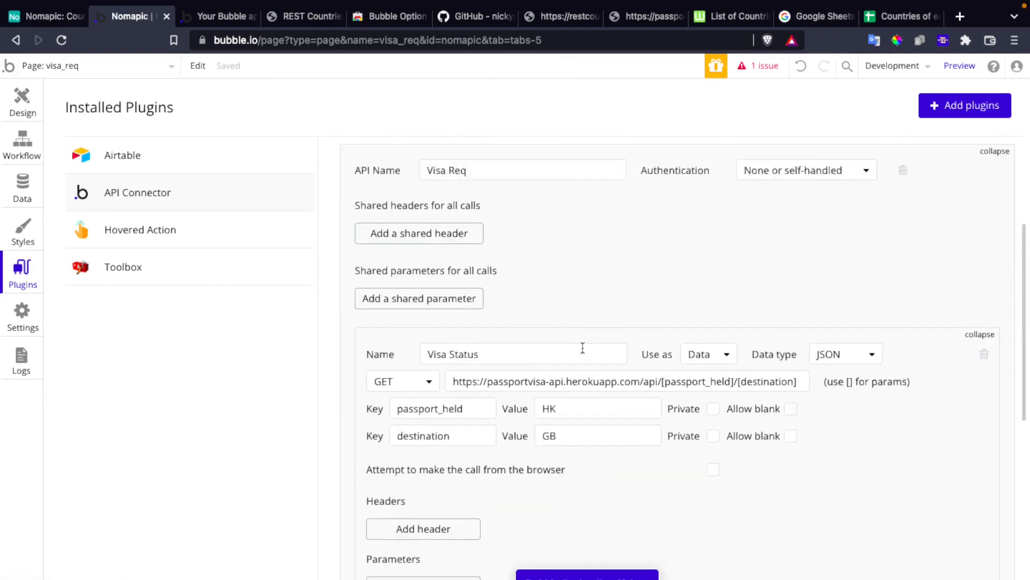
scroll(581, 335, down, 7)
click(454, 381)
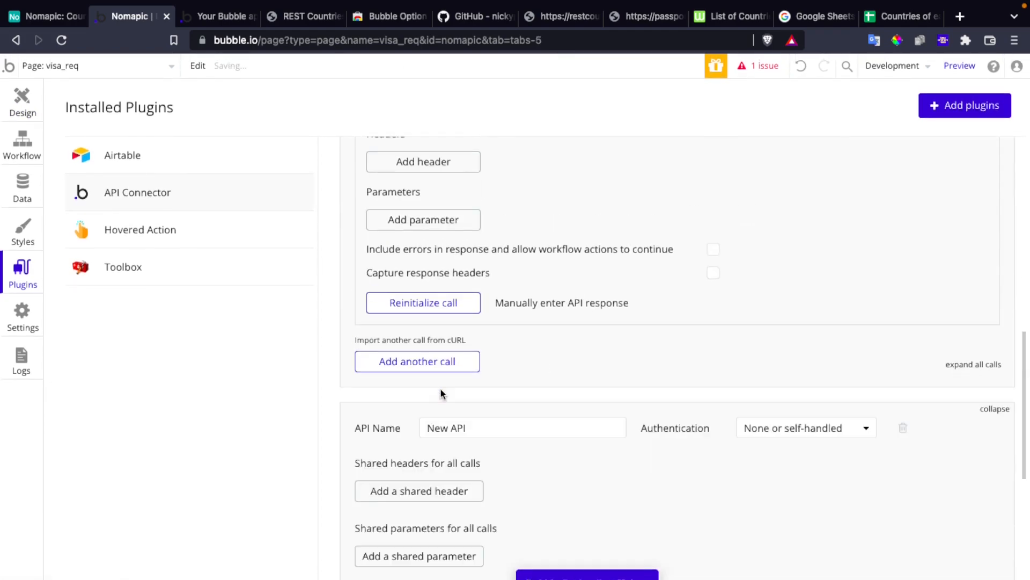
Step: Name the newly added API Get Country Info
scroll(483, 380, down, 2)
click(514, 349)
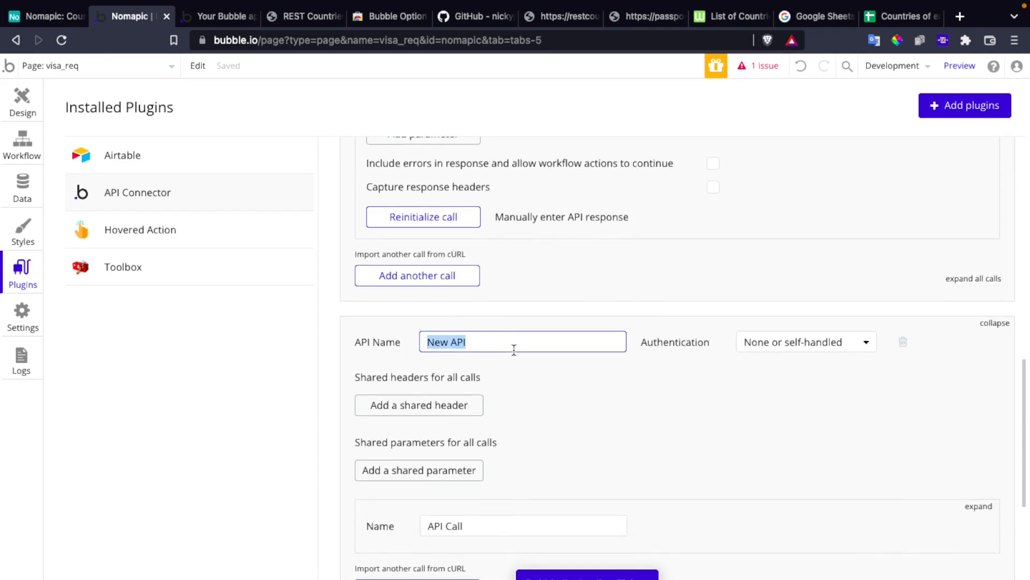
key(BackSpace)
text(Get Country Info)
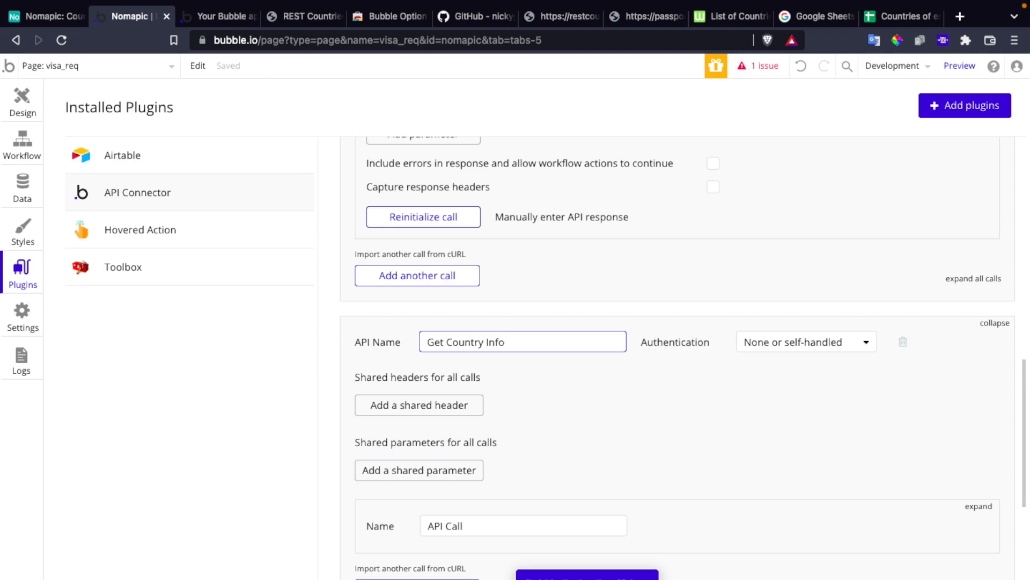
click(584, 418)
Step: Expand the new API's call and name it Get Country Info
scroll(609, 421, down, 3)
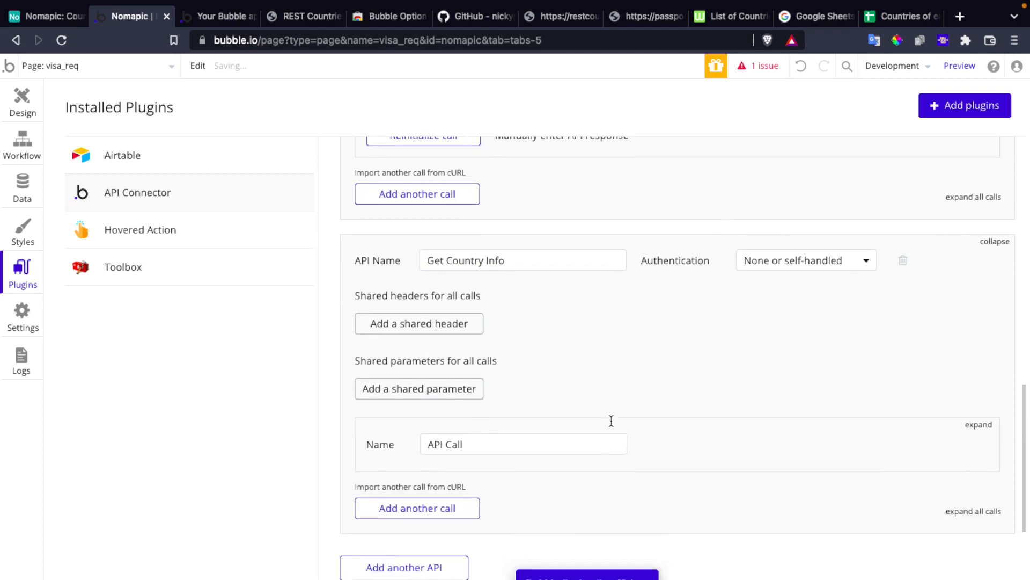
double_click(548, 393)
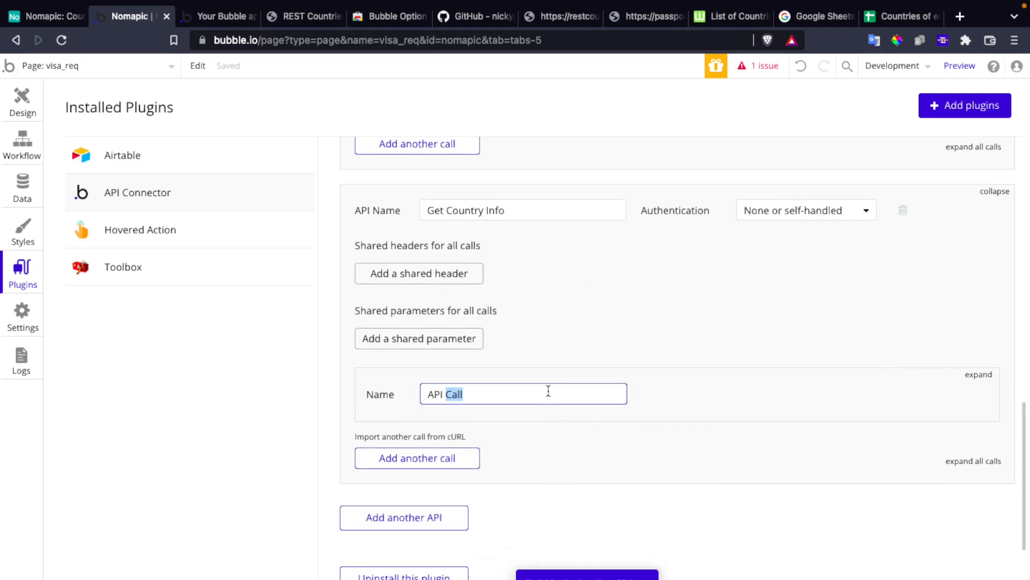
click(979, 374)
triple_click(556, 391)
key(BackSpace)
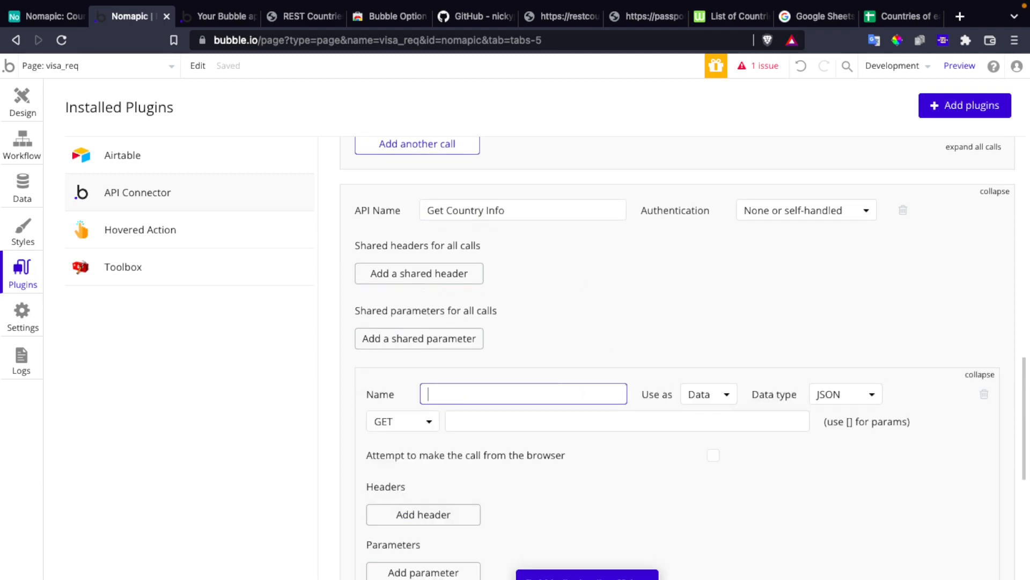
text(COunty)
text(ntry Inf)
text(oun)
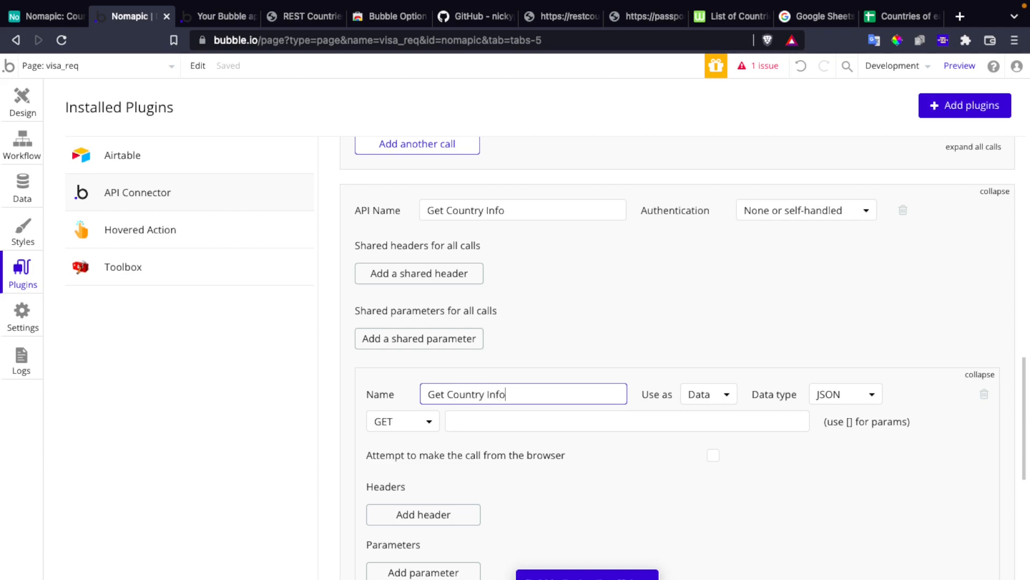
scroll(567, 299, down, 2)
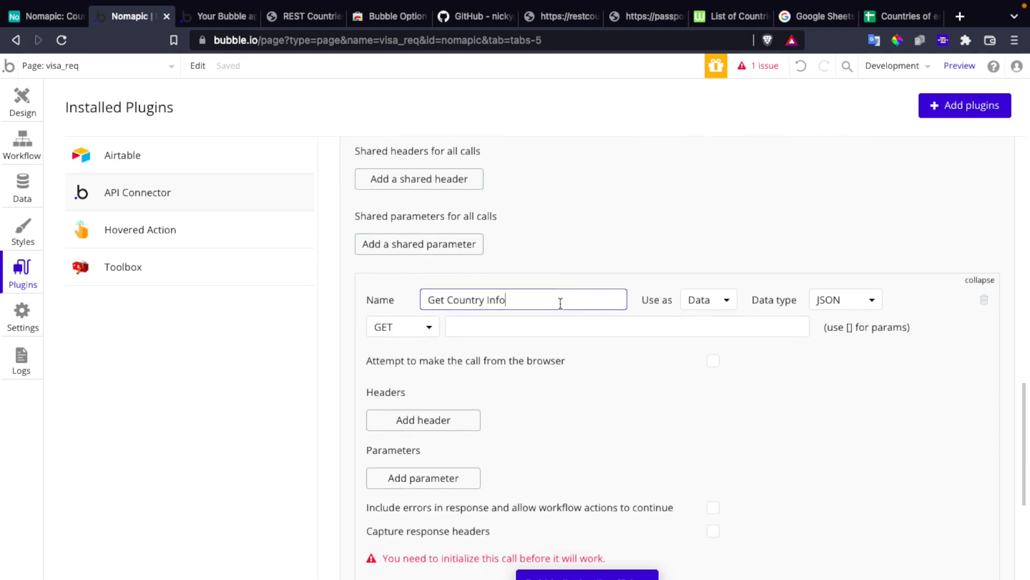
click(542, 322)
key(BackSpace)
key(BackSpace)
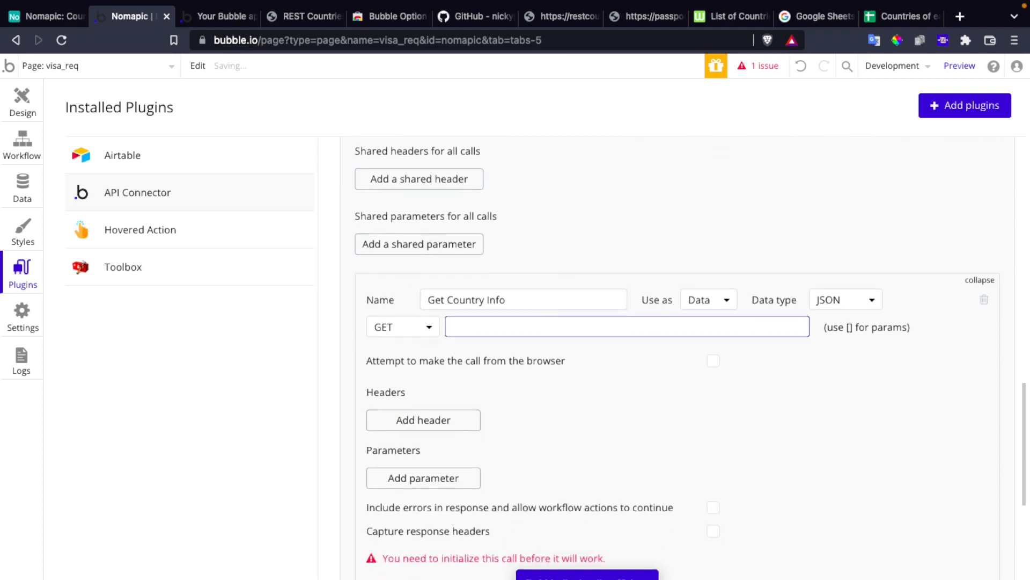
click(471, 16)
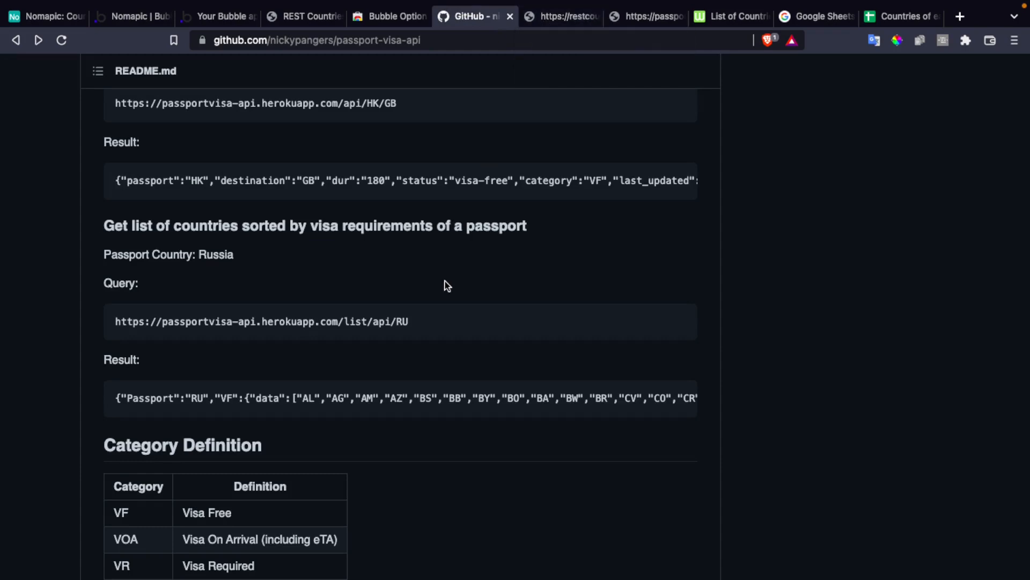
click(561, 16)
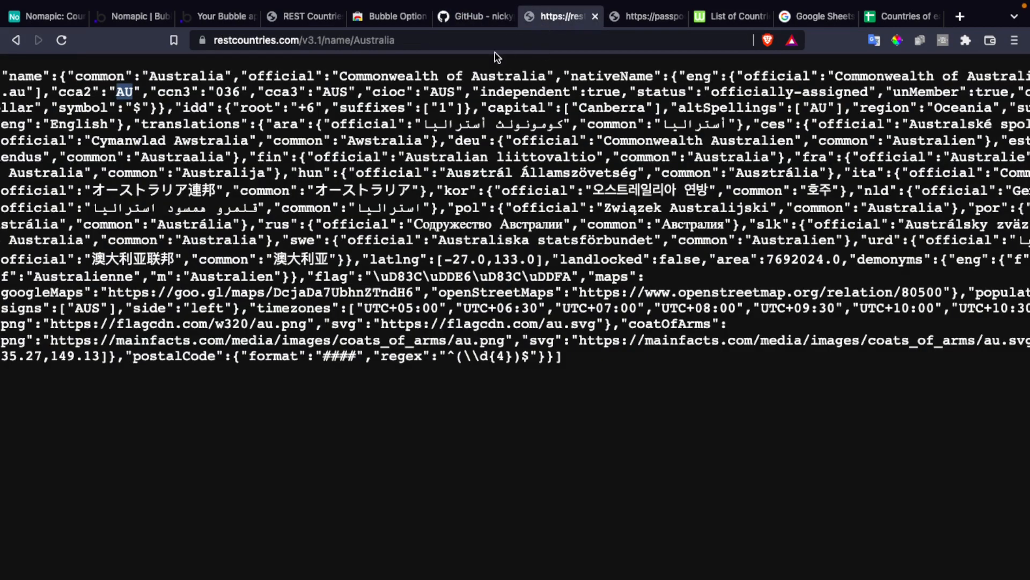
click(469, 16)
click(303, 16)
scroll(384, 150, up, 1)
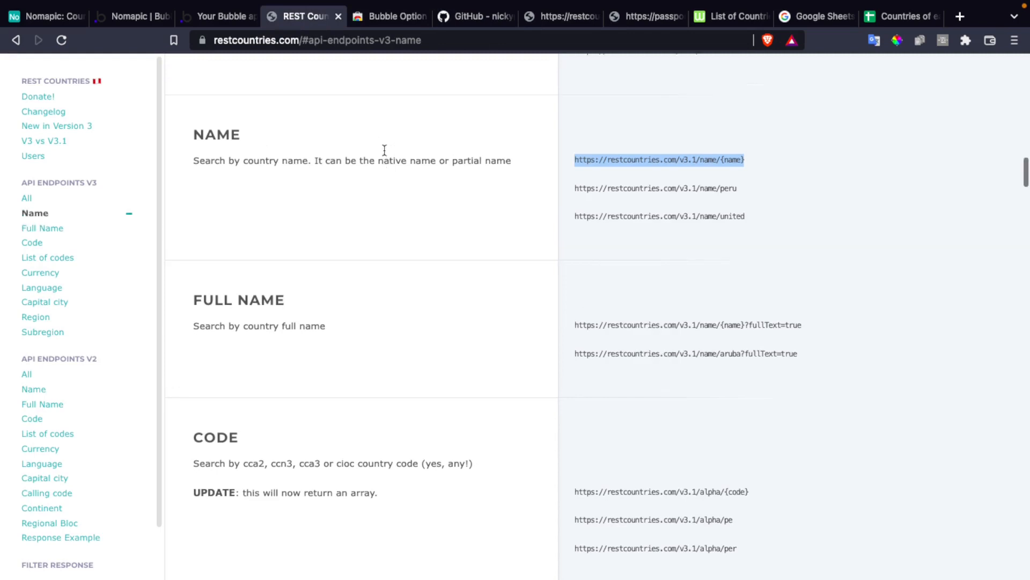
click(680, 161)
triple_click(681, 163)
key(ctrl+c)
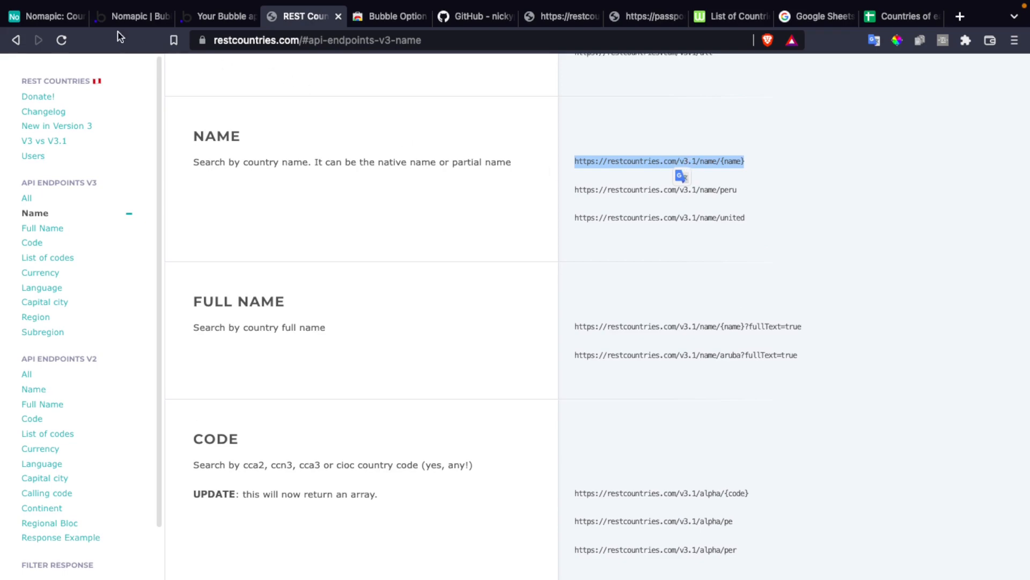
Step: Back in the Bubble editor, paste the copied endpoint as the GET address of the Get Country Info call
click(123, 17)
click(213, 17)
click(150, 16)
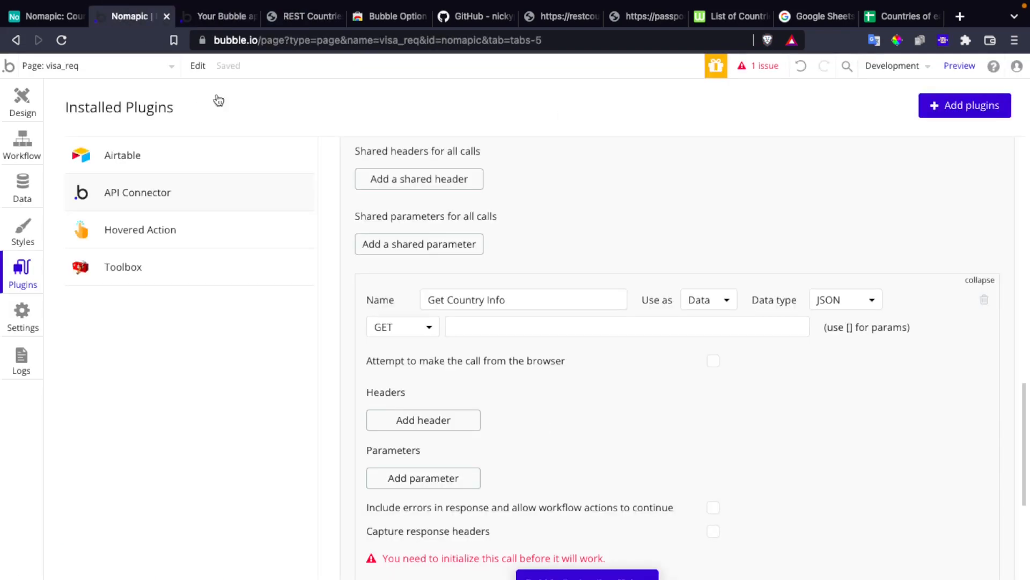
click(513, 326)
key(ctrl+v)
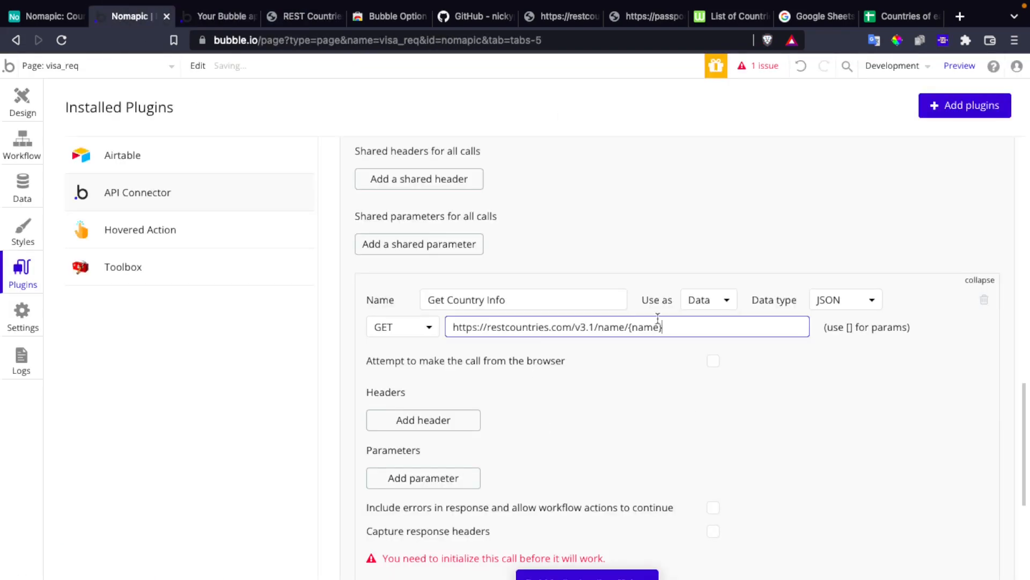
Step: Replace {name} in the call address with the parameter [name], make it non-private and give it the value Australia
double_click(649, 327)
click(691, 329)
text(name)
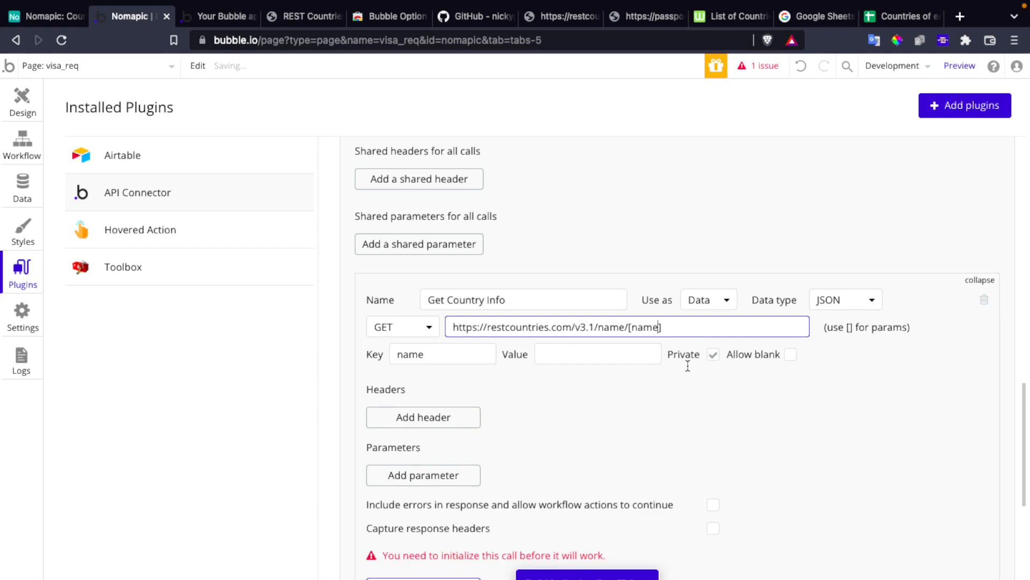
click(713, 354)
click(568, 352)
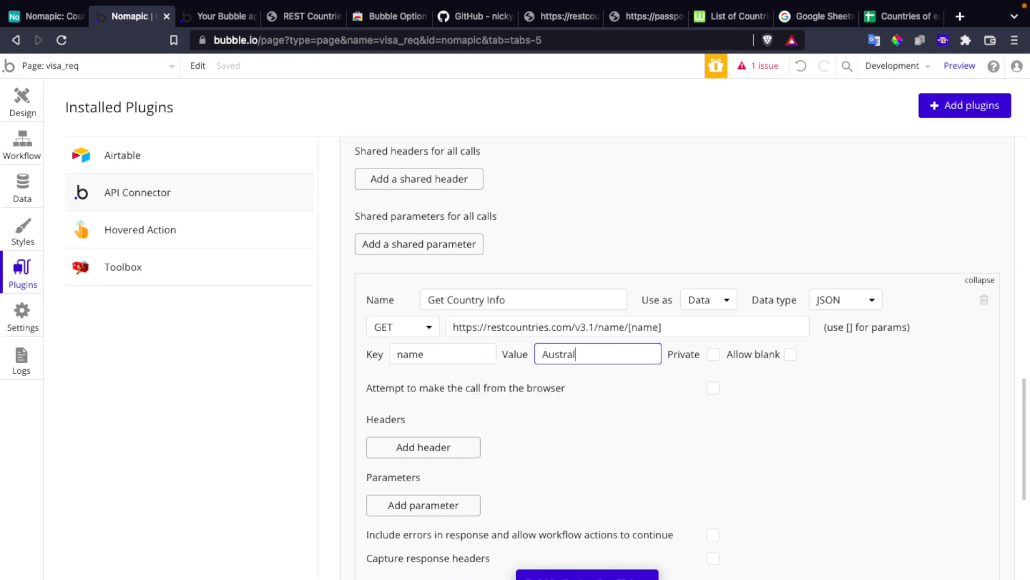
Step: Initialize the Get Country Info call and save its returned values
scroll(570, 421, down, 3)
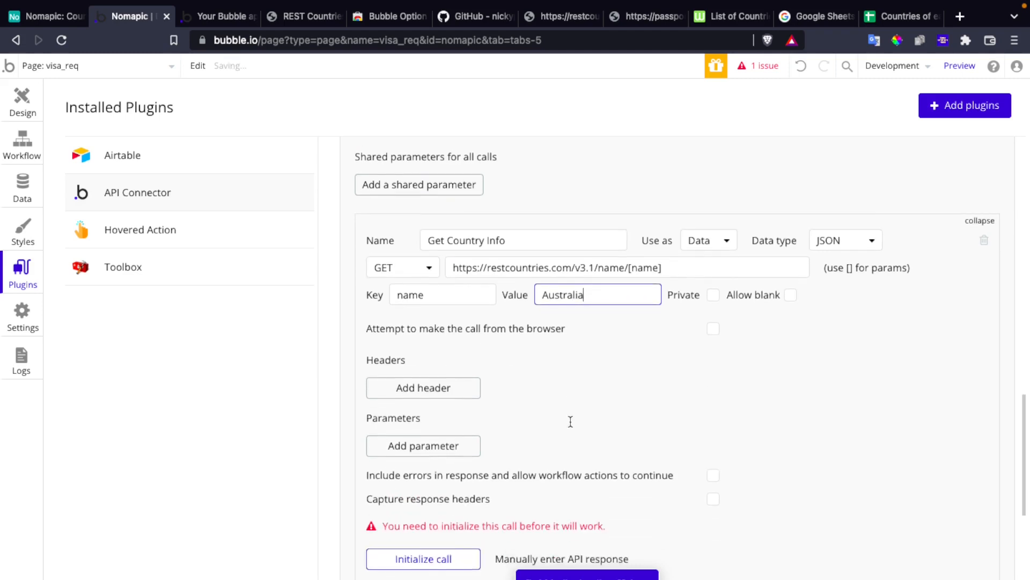
click(431, 514)
click(431, 514)
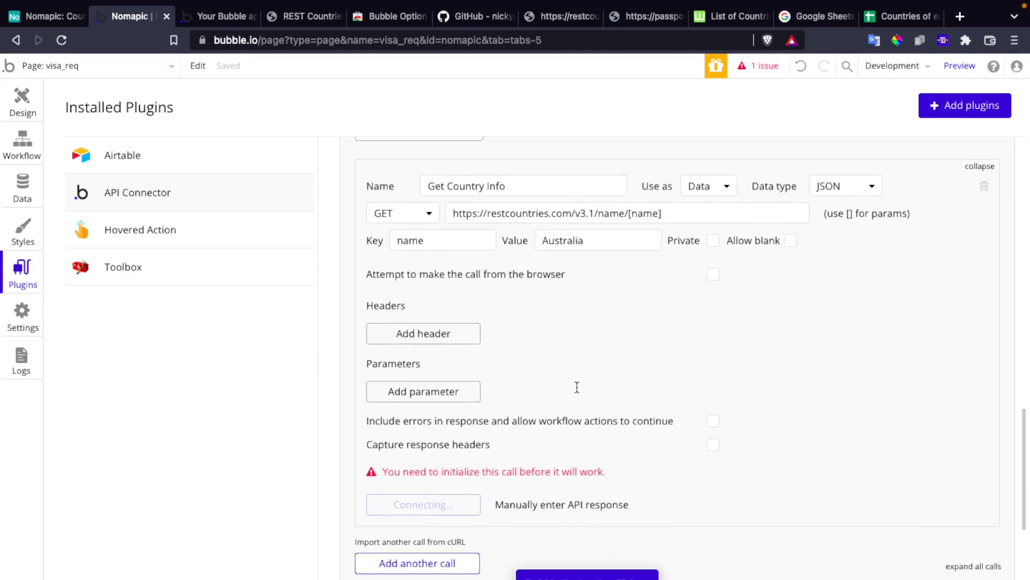
scroll(540, 470, down, 15)
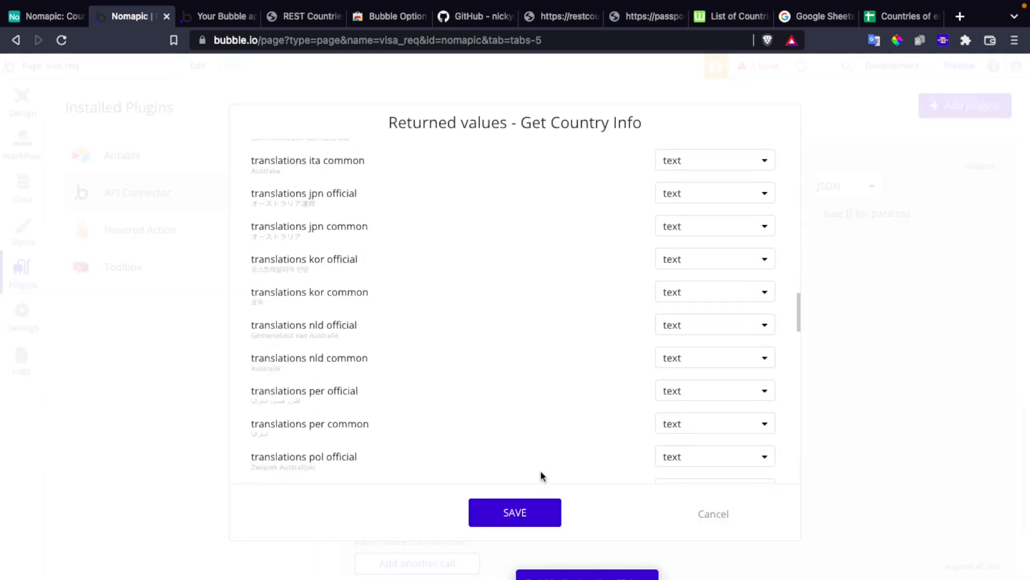
click(531, 511)
Step: In the Visa Required text on the page, clear the passport_held parameter of the Visa Req - Visa Status expression
click(17, 84)
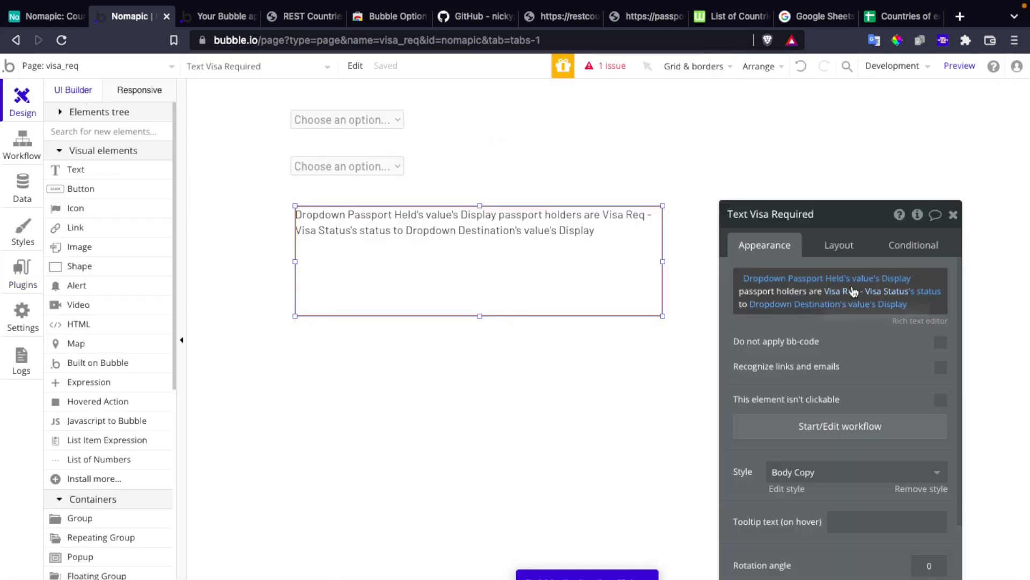
click(854, 292)
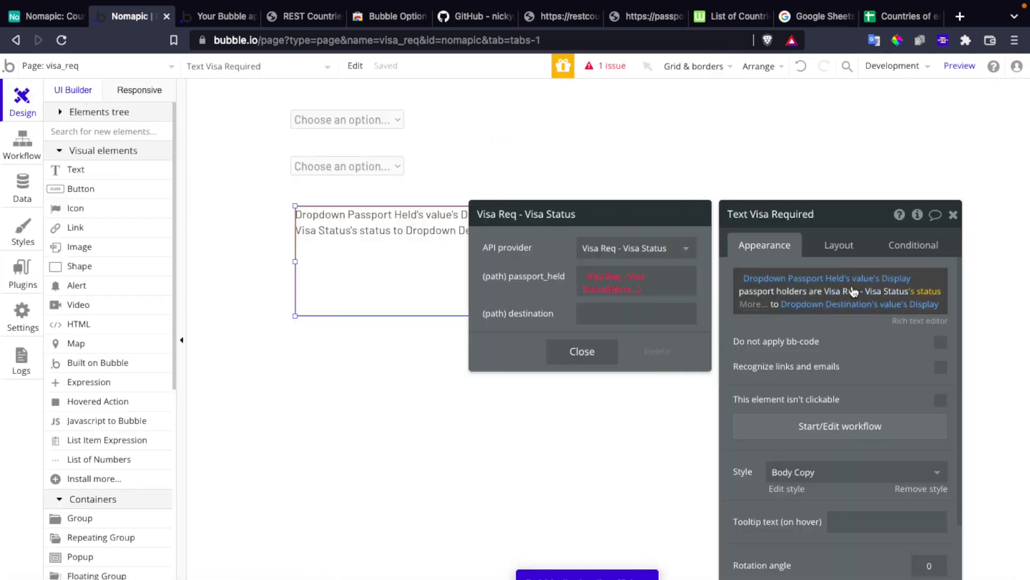
click(634, 291)
key(BackSpace)
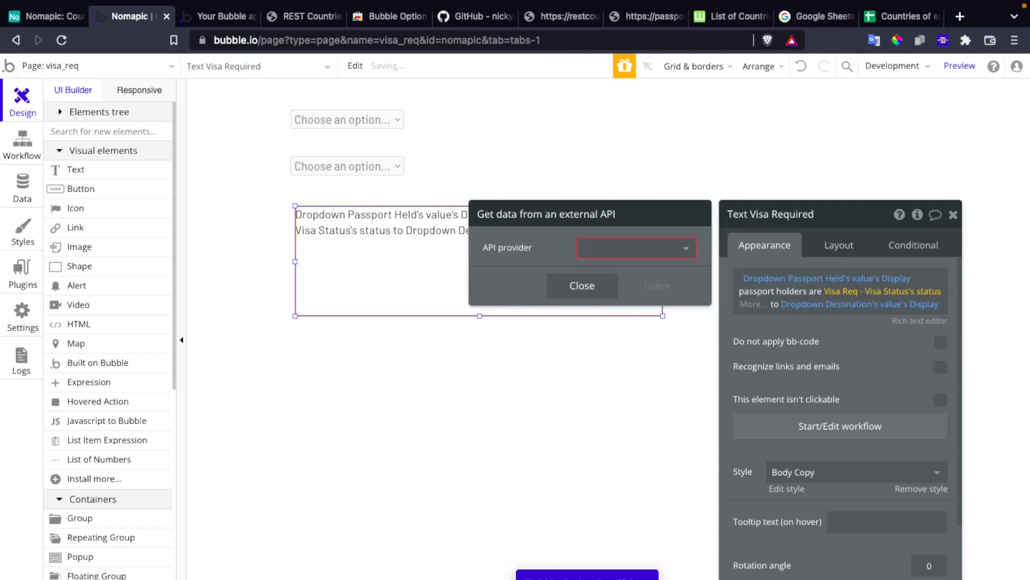
click(865, 295)
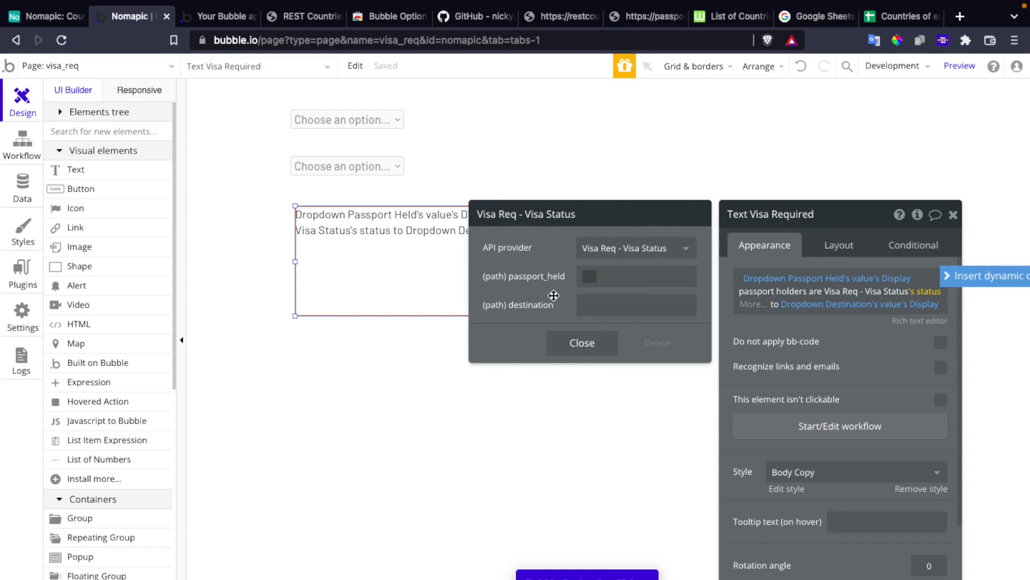
Step: Source the passport_held parameter from an external API with Get Country Info - Get Country Info as provider
click(616, 282)
click(698, 282)
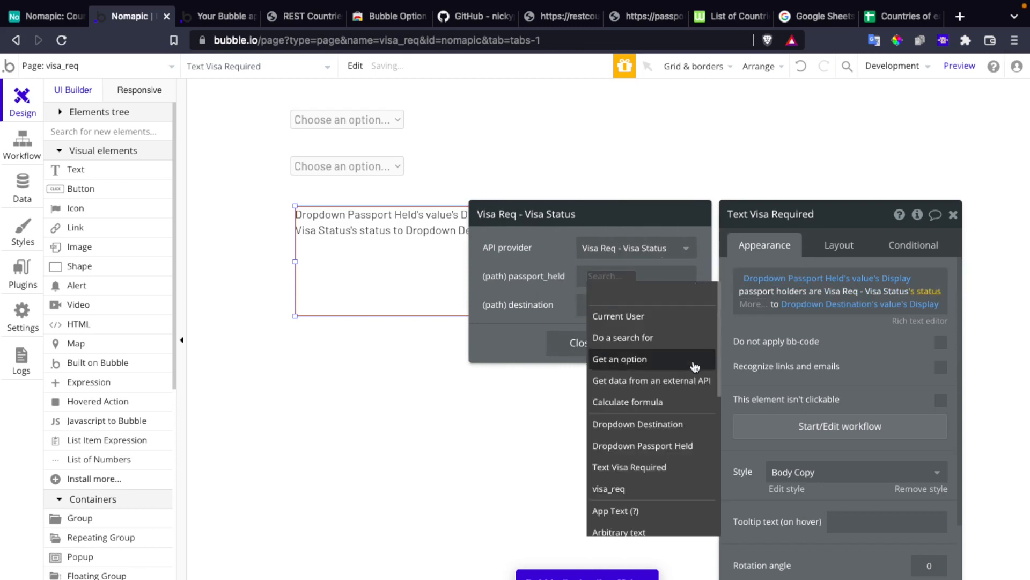
click(693, 381)
click(628, 251)
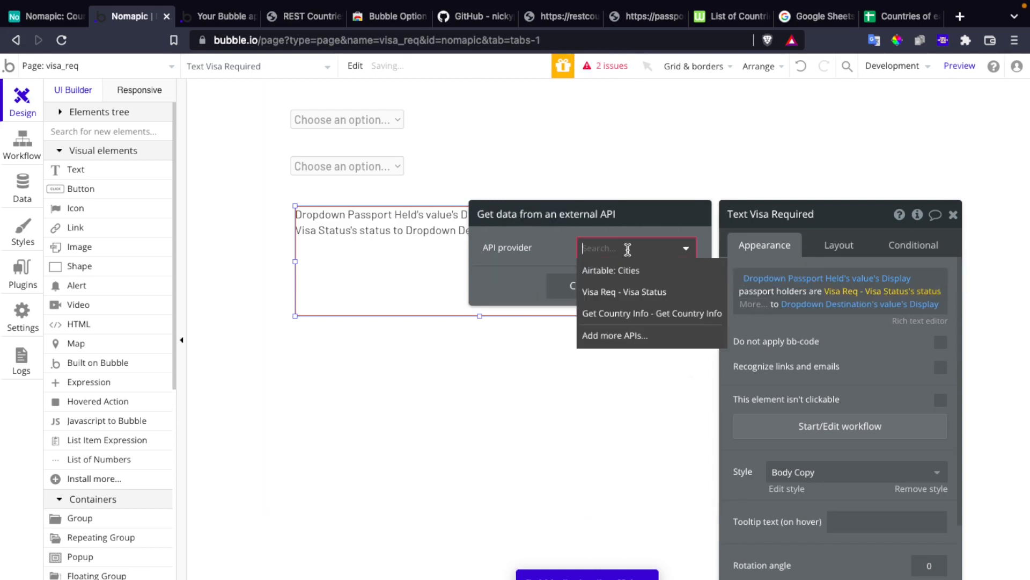
click(657, 314)
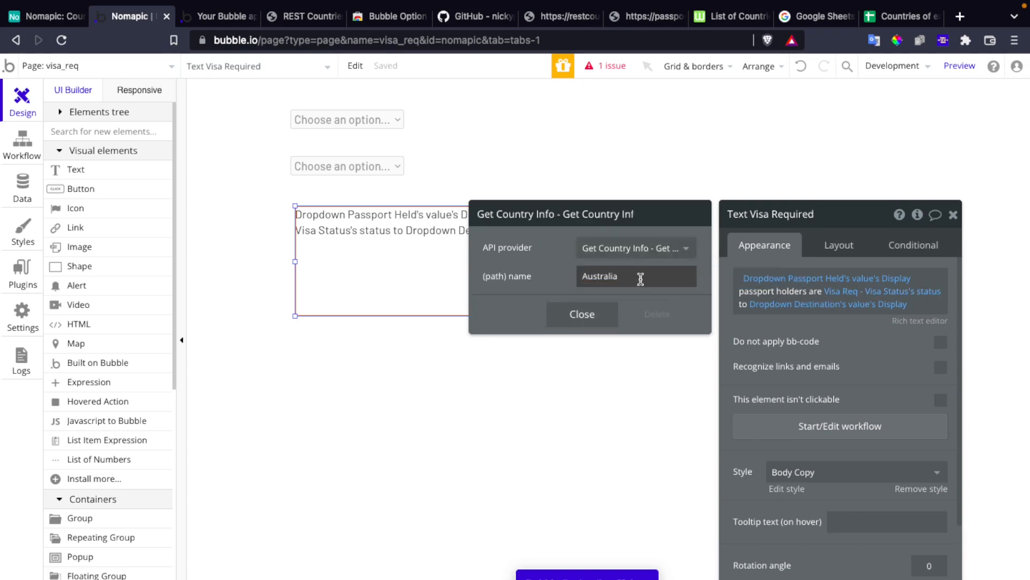
Step: Replace the Get Country Info name parameter's value Australia with Dropdown Passport Held's value's Display
double_click(640, 279)
key(BackSpace)
click(716, 277)
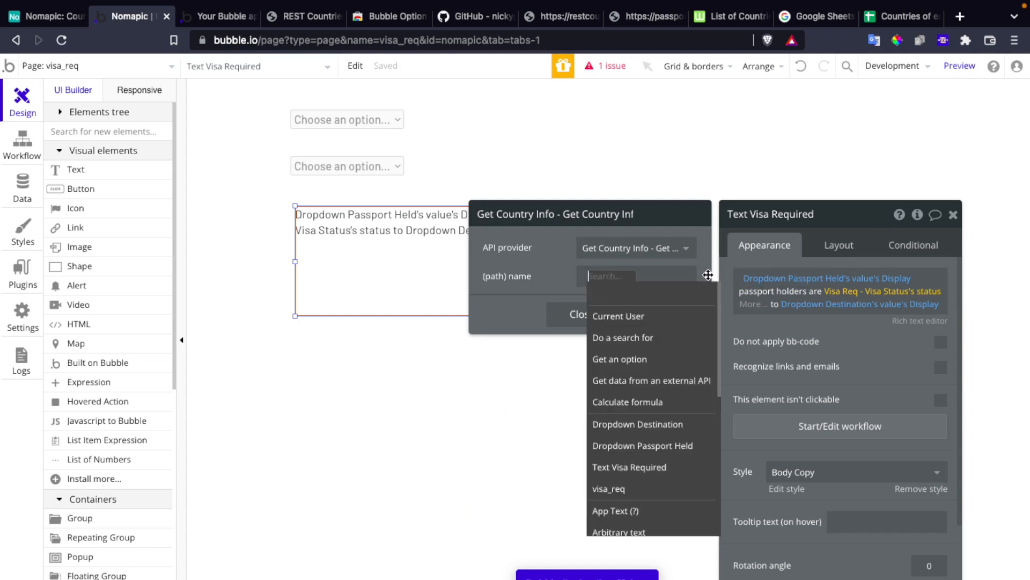
text(Drop)
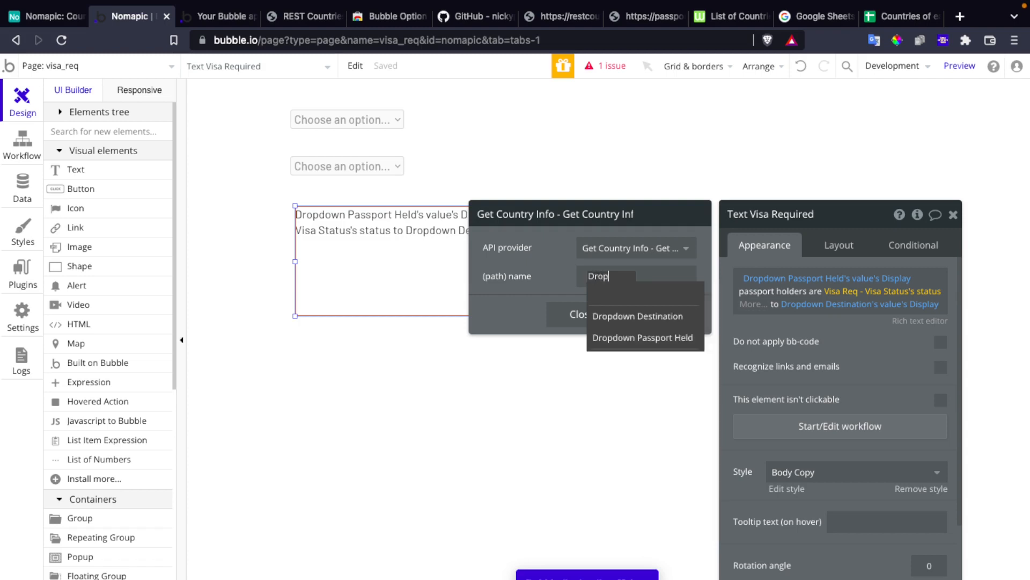
click(665, 338)
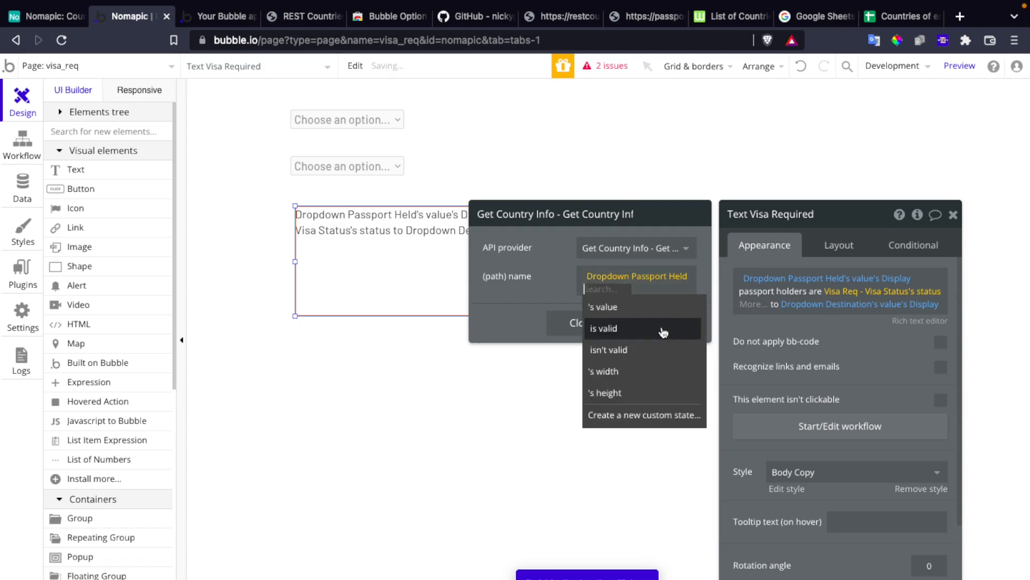
click(638, 305)
click(551, 288)
click(629, 289)
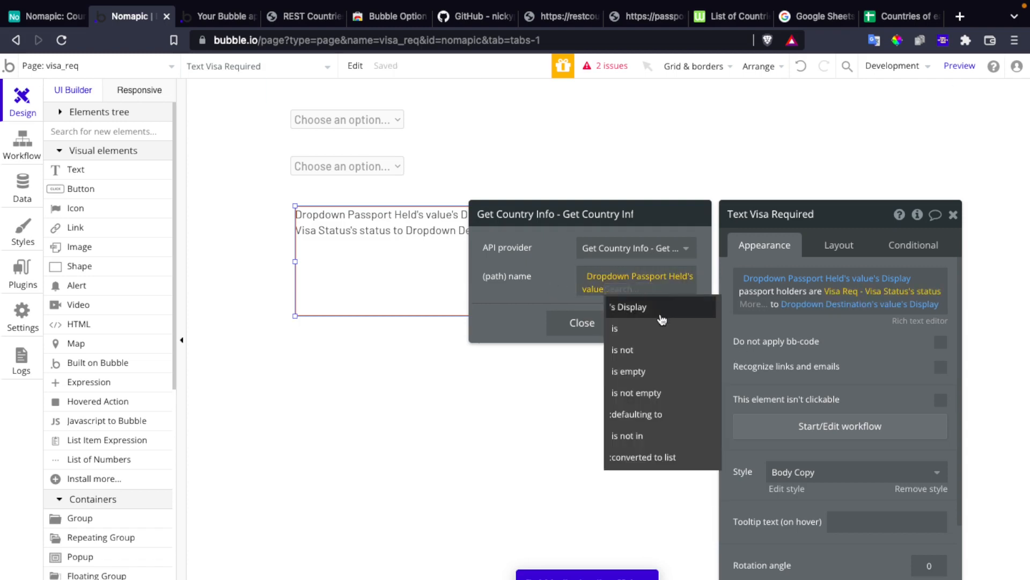
click(660, 312)
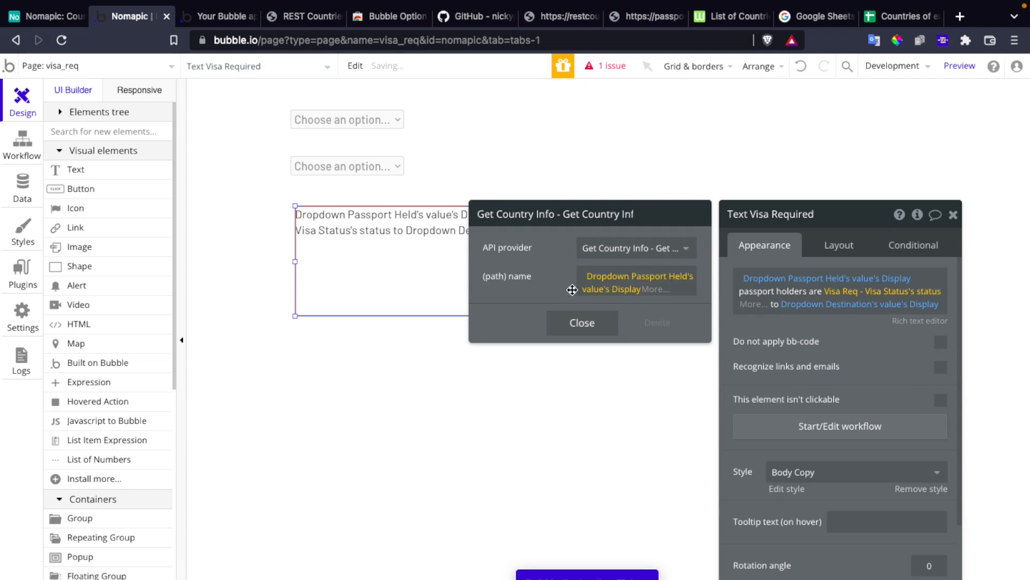
Step: Complete the passport_held parameter of Visa Req - Visa Status with the Get Country Info result's first item's cca2
click(880, 291)
click(690, 288)
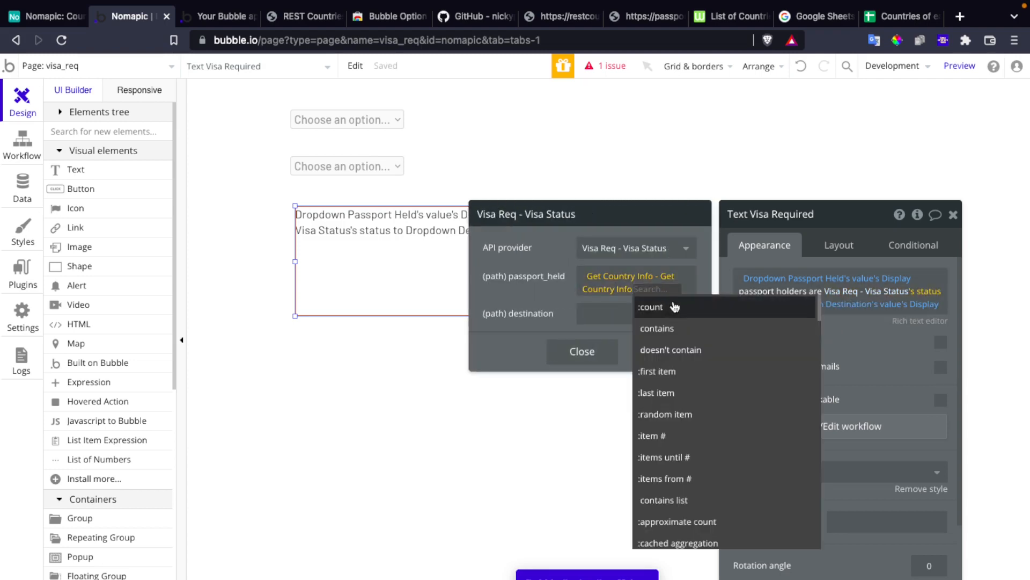
click(696, 372)
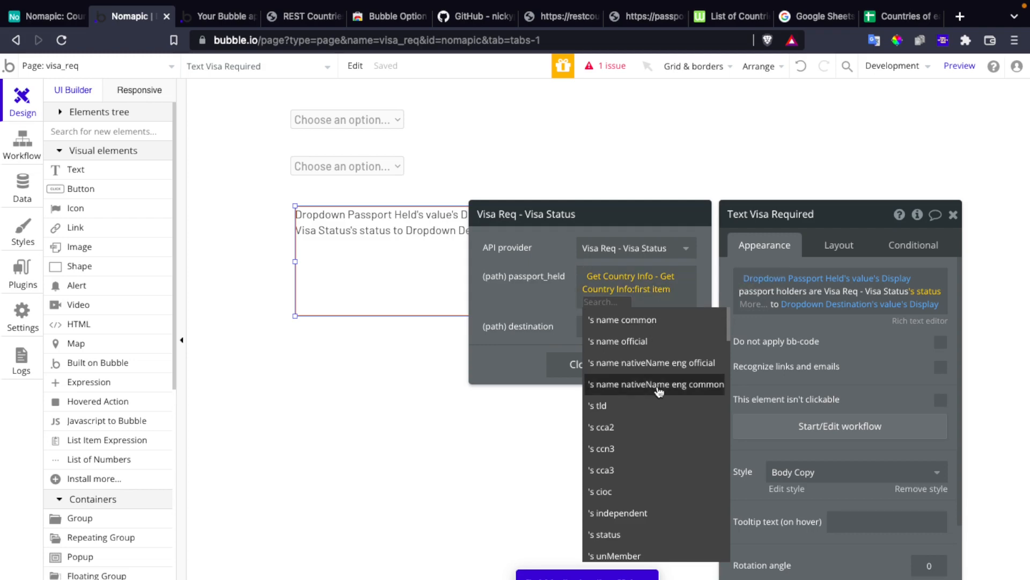
click(654, 426)
click(524, 311)
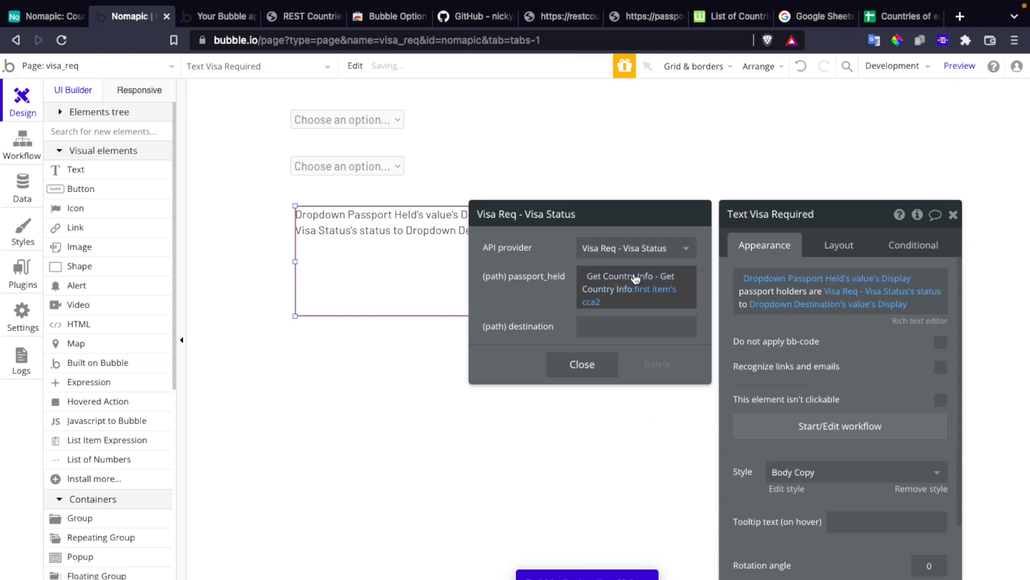
Step: Source the destination parameter from an external API with Get Country Info - Get Country Info as provider
click(596, 324)
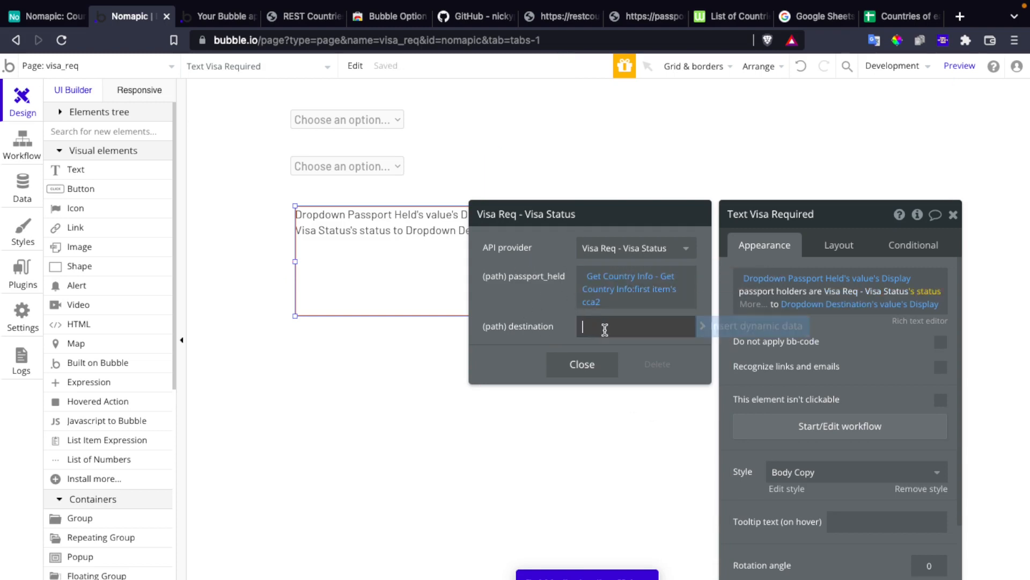
click(734, 332)
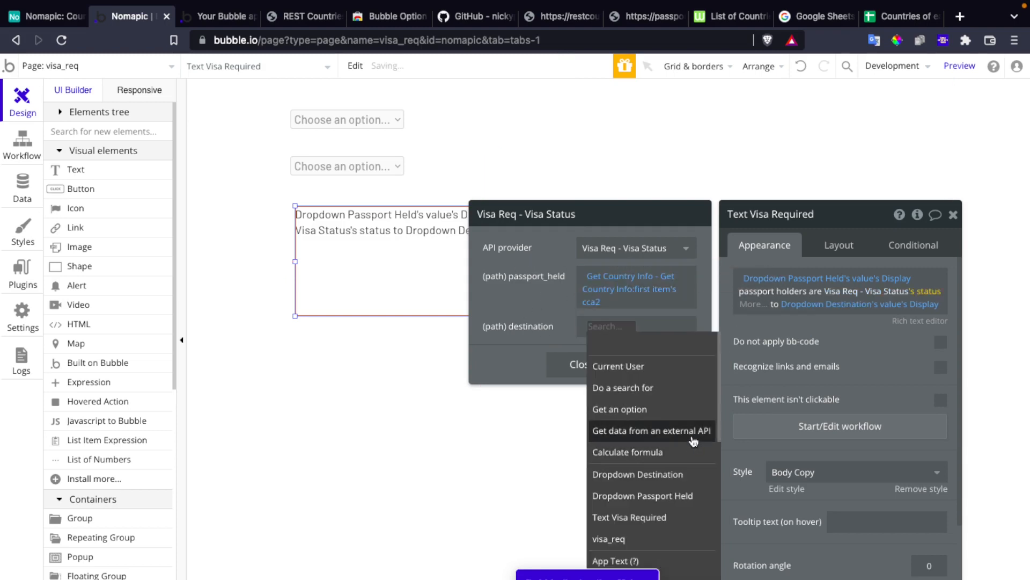
click(690, 434)
click(634, 249)
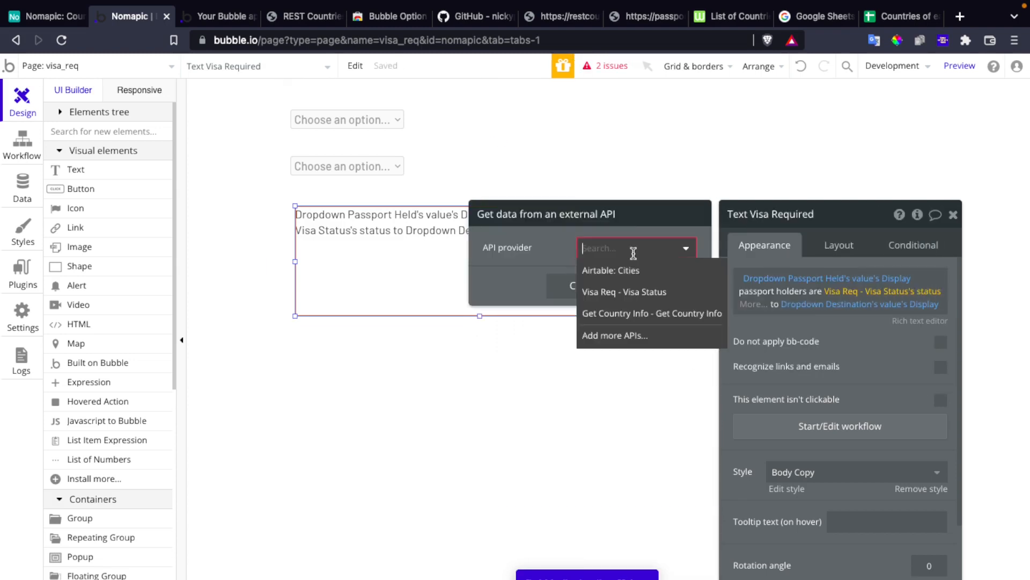
click(673, 323)
Step: Replace the name parameter's value Australia in the destination's Get Country Info call with Dropdown Destination's value's Display
click(625, 275)
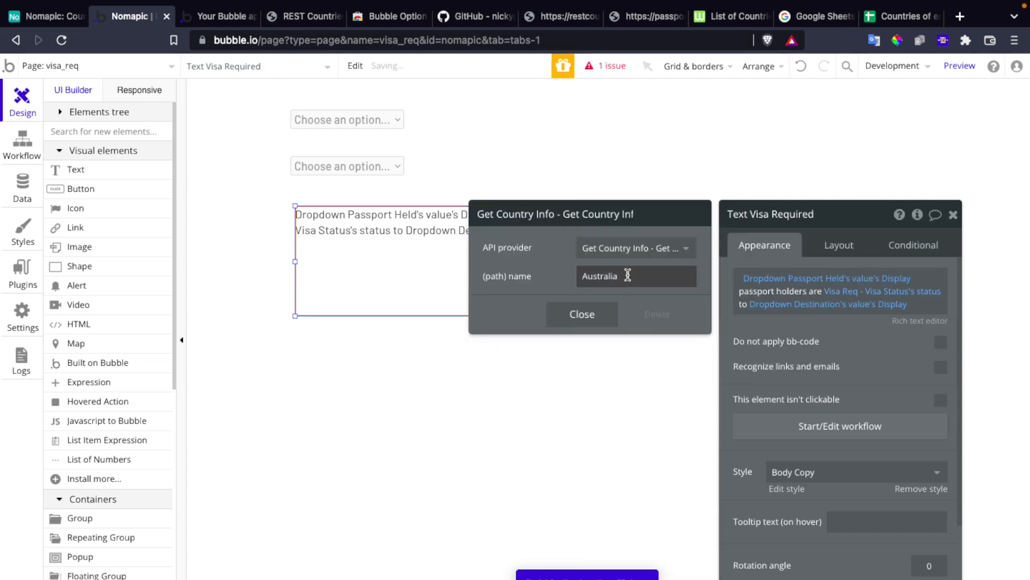
double_click(626, 275)
key(BackSpace)
click(708, 276)
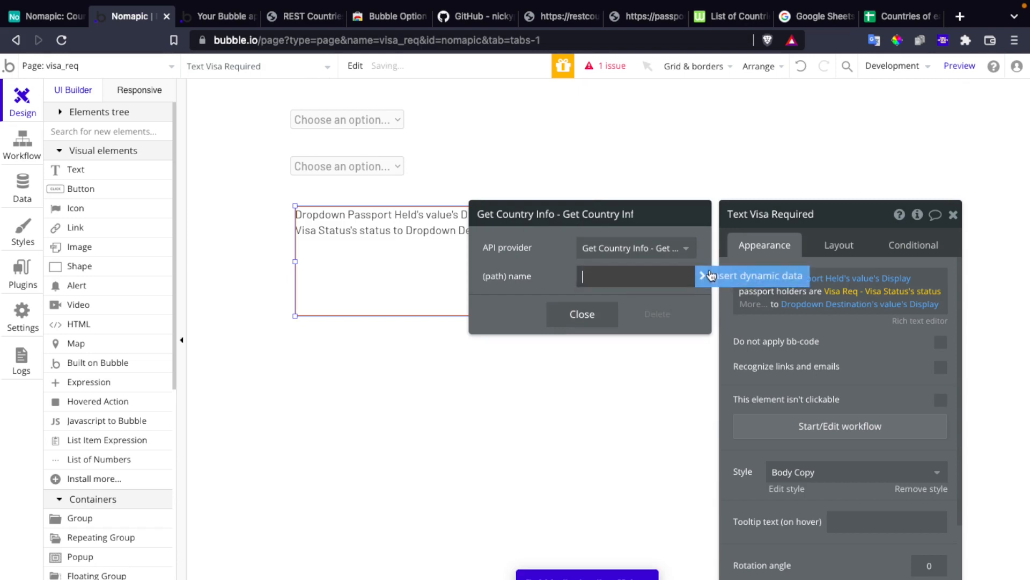
click(710, 277)
click(660, 275)
click(708, 278)
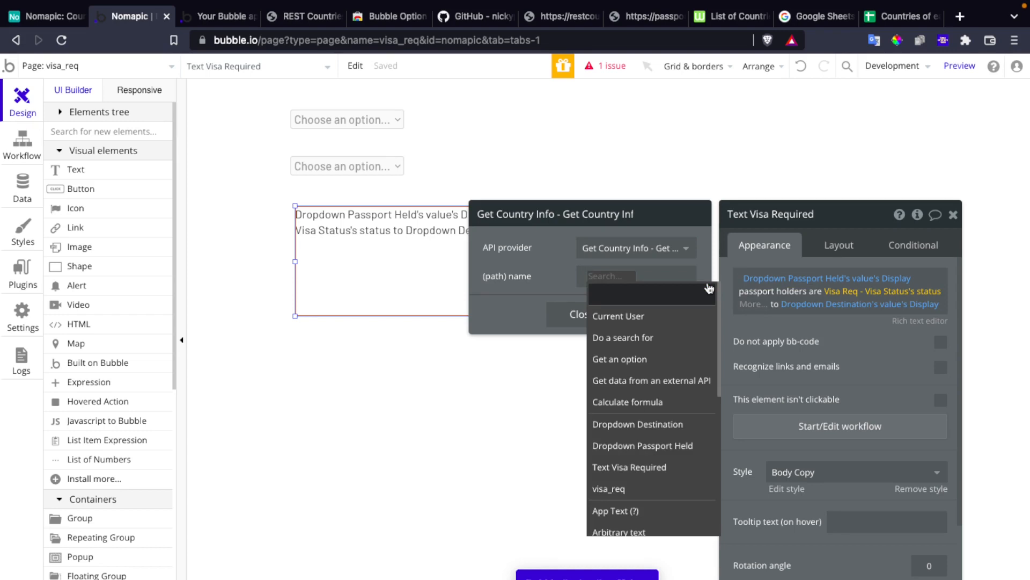
text(Drop)
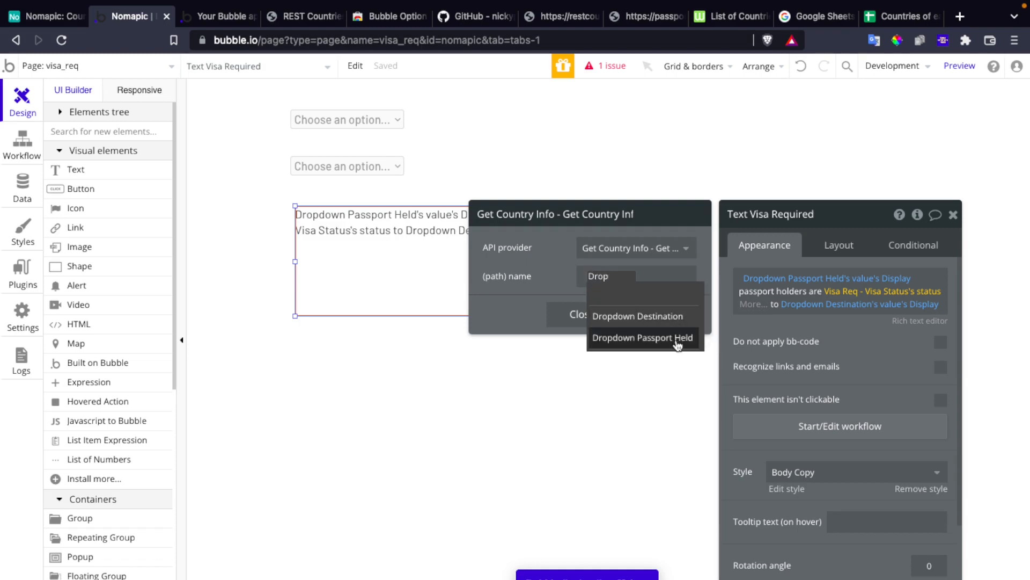
click(658, 317)
click(647, 304)
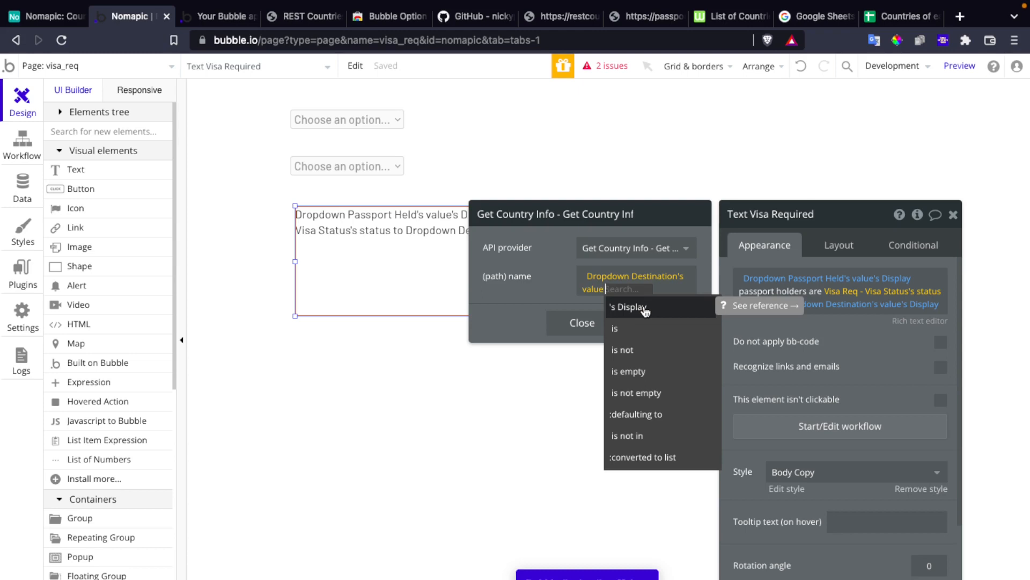
click(645, 309)
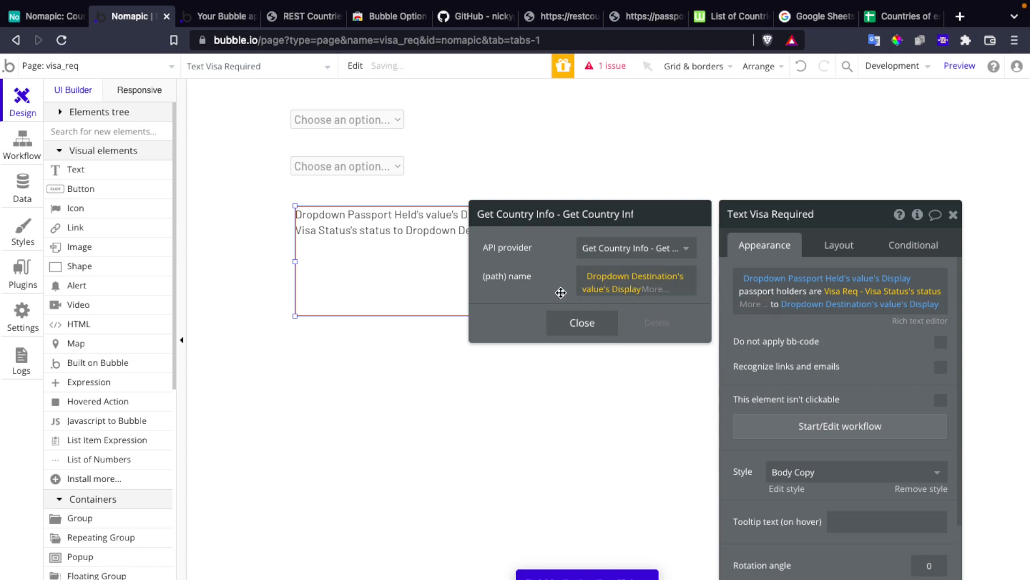
click(603, 323)
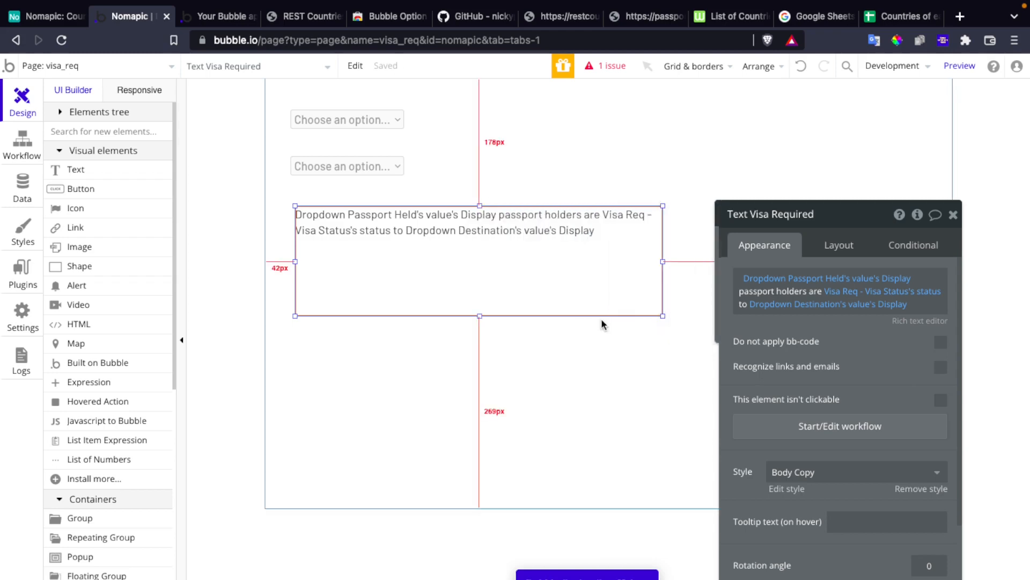
Step: Complete the destination parameter with the Get Country Info result's first item's cca2 and close the Text Visa Required properties
click(595, 324)
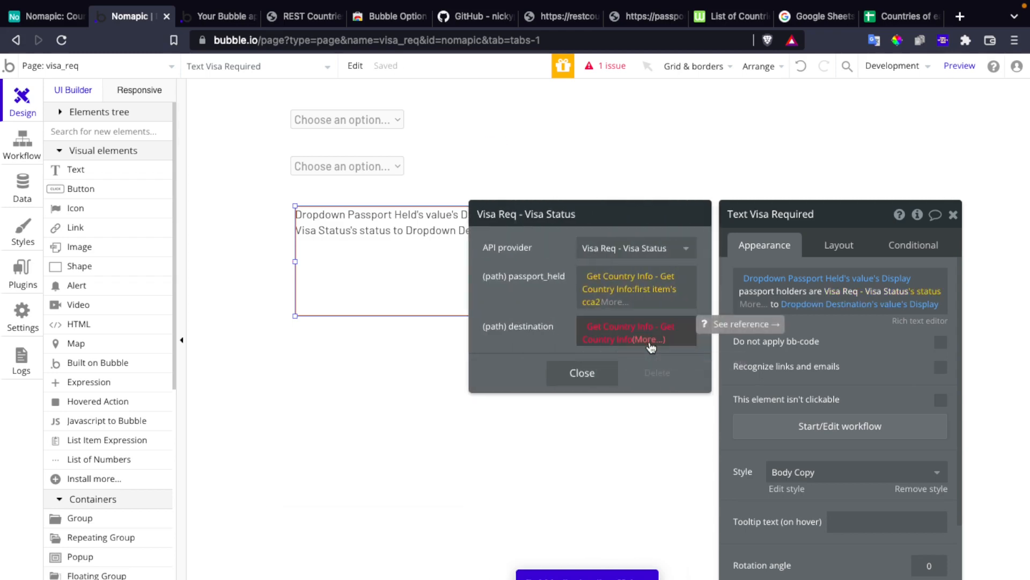
click(651, 344)
click(674, 421)
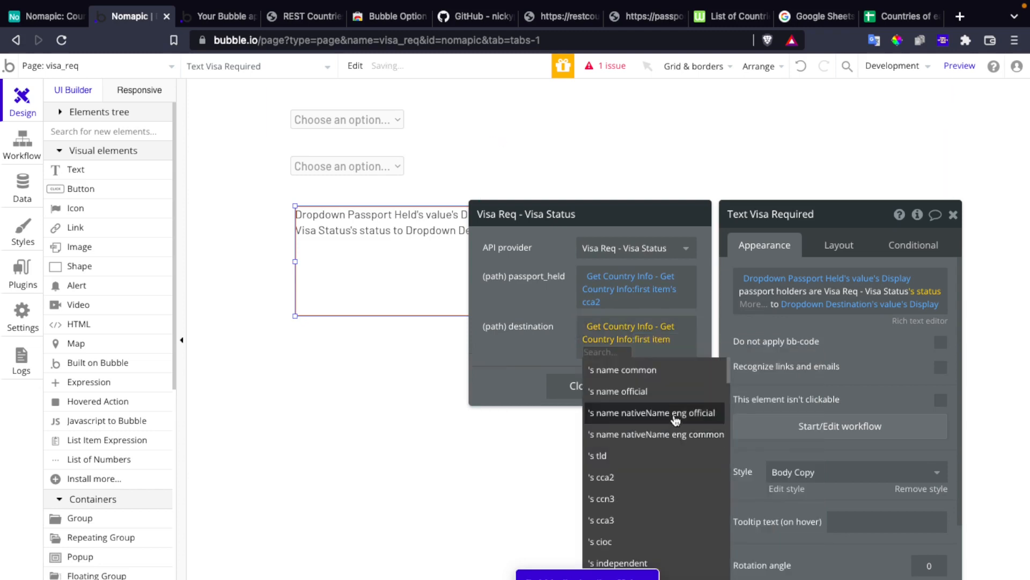
click(659, 477)
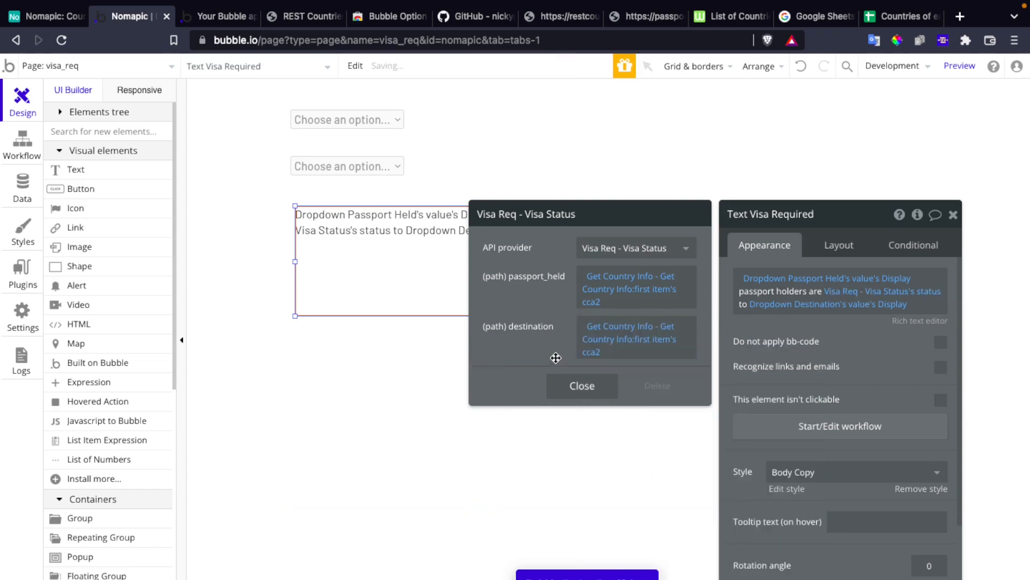
click(953, 214)
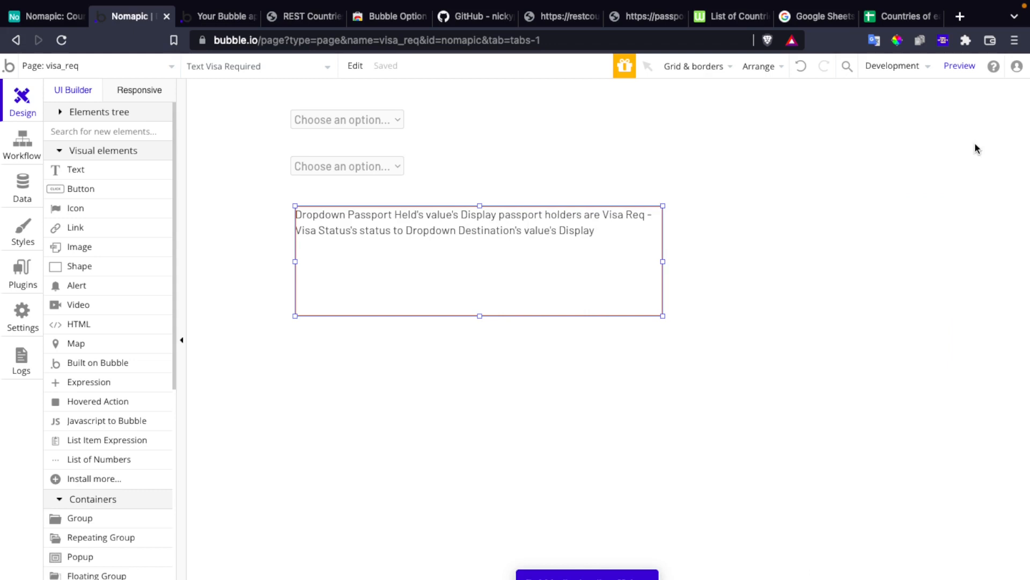
Step: Preview the page and test the visa text with Albania as passport held and Angola as destination
click(960, 66)
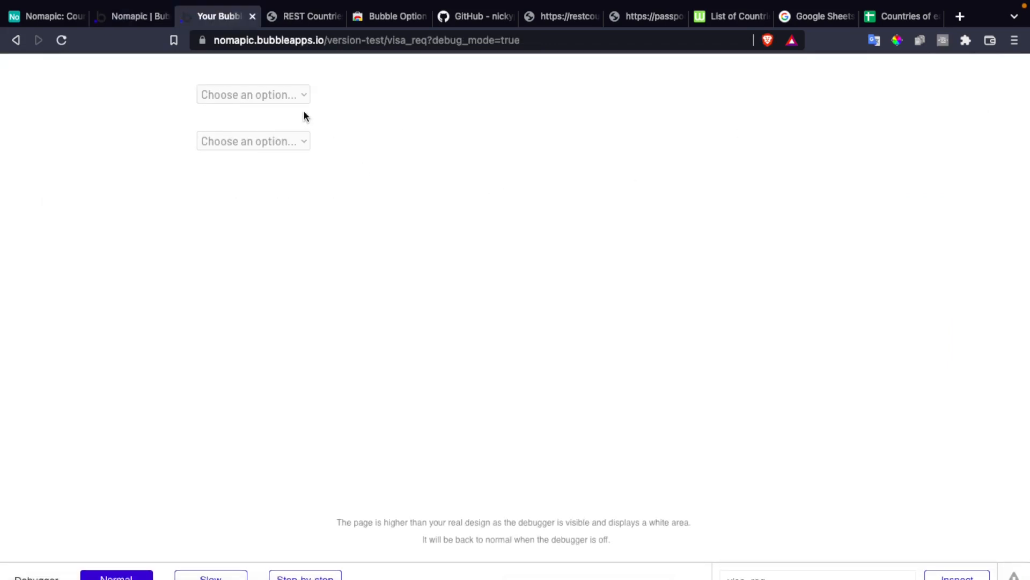
click(276, 96)
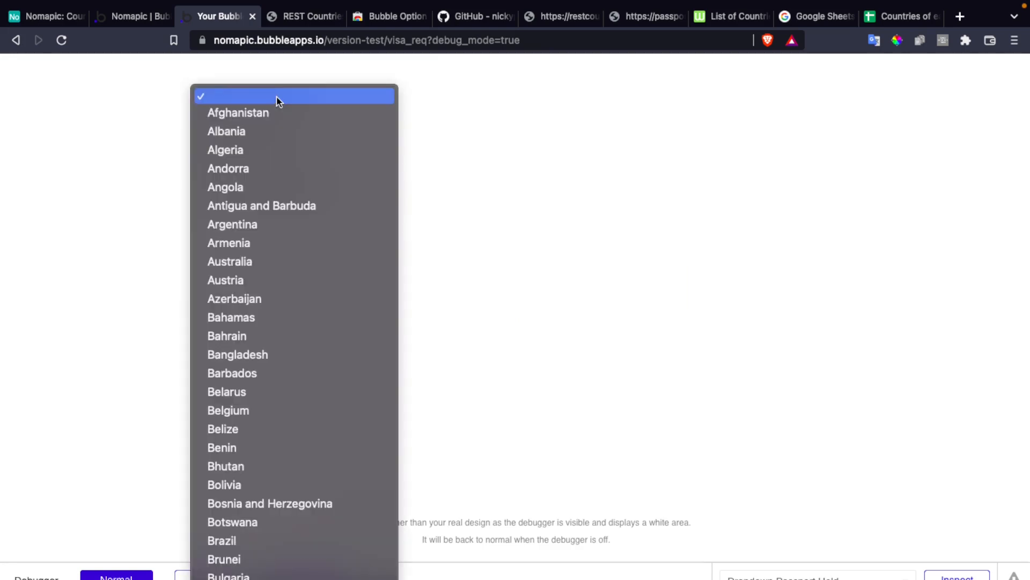
click(278, 127)
click(279, 141)
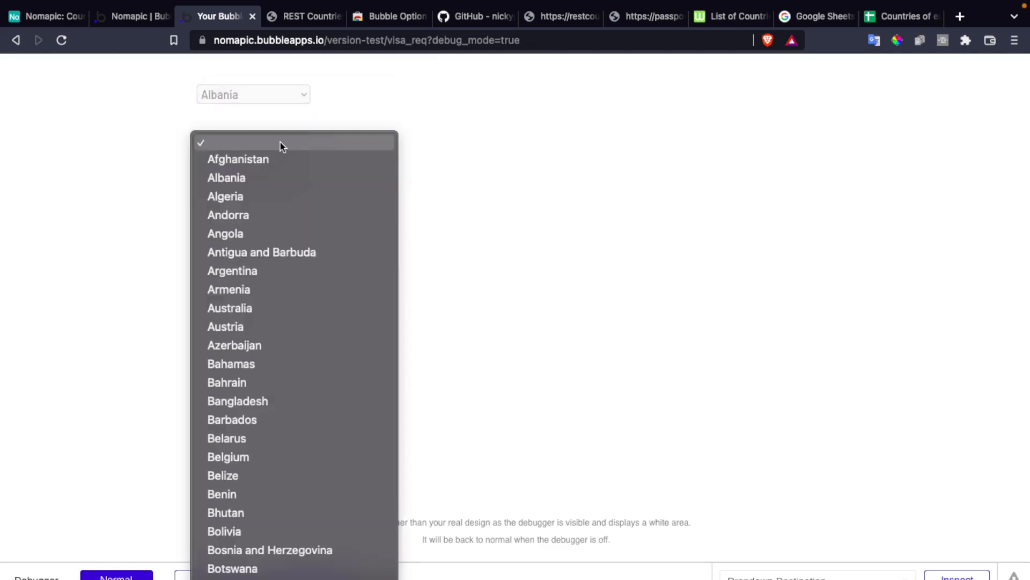
click(292, 229)
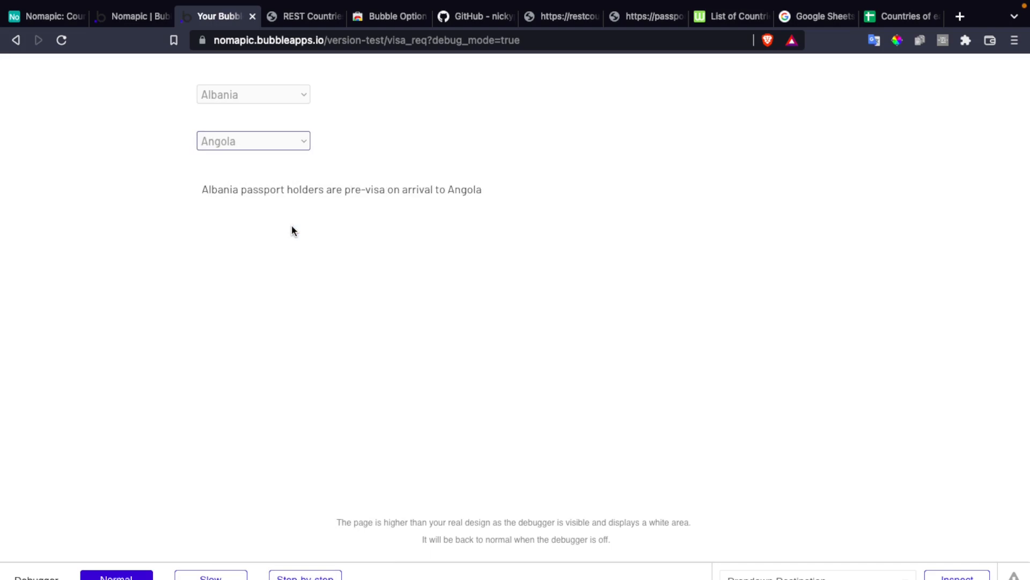
click(369, 215)
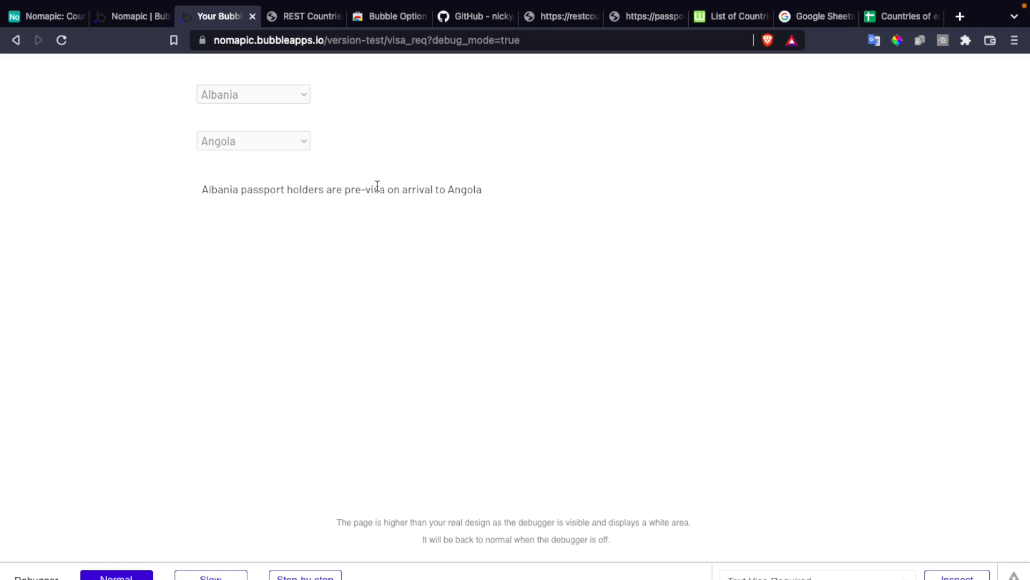
Step: Test the visa text with Brazil as passport held and Azerbaijan as destination
click(278, 101)
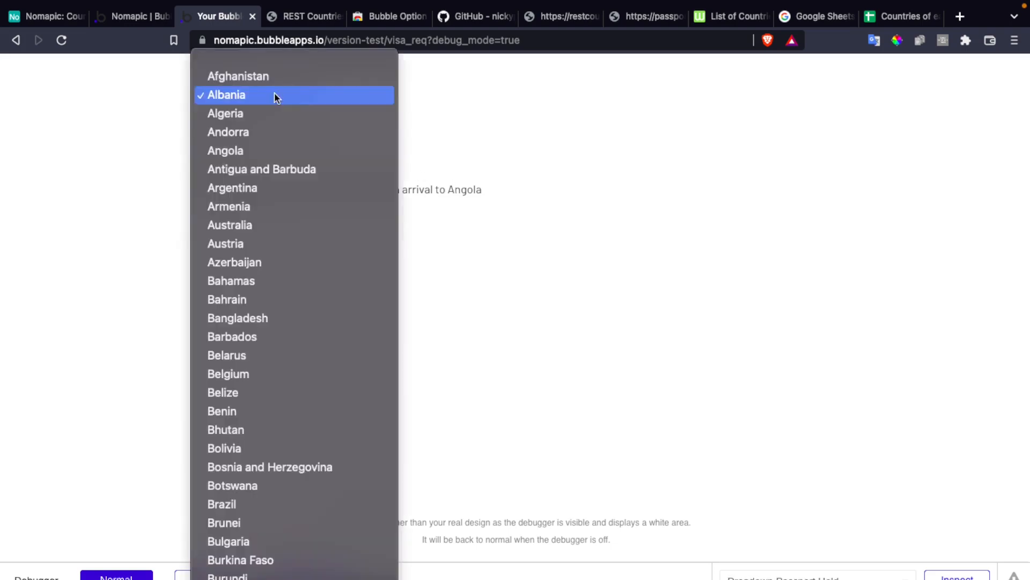
scroll(291, 283, down, 2)
scroll(292, 285, down, 5)
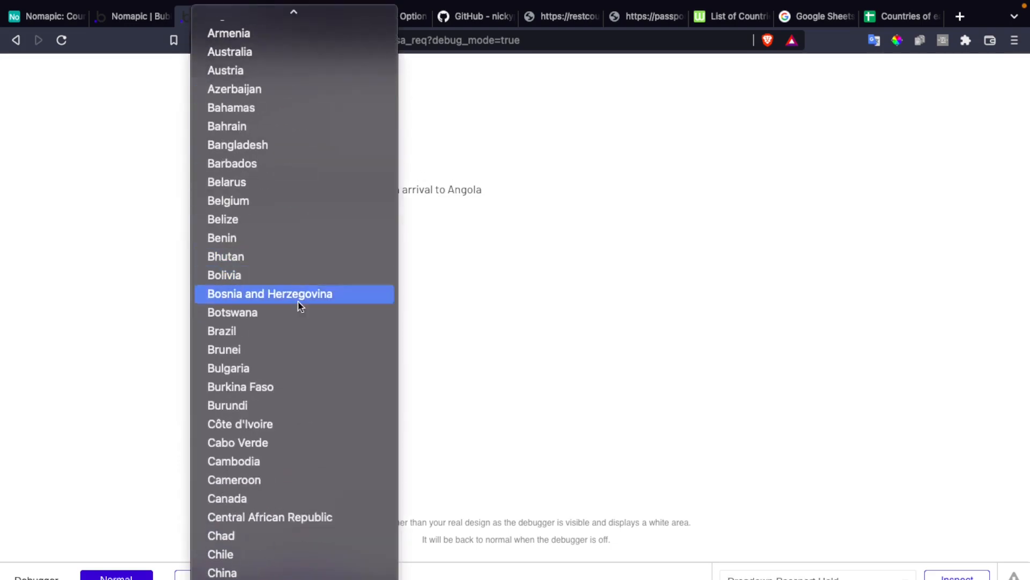
scroll(303, 322, down, 2)
click(295, 300)
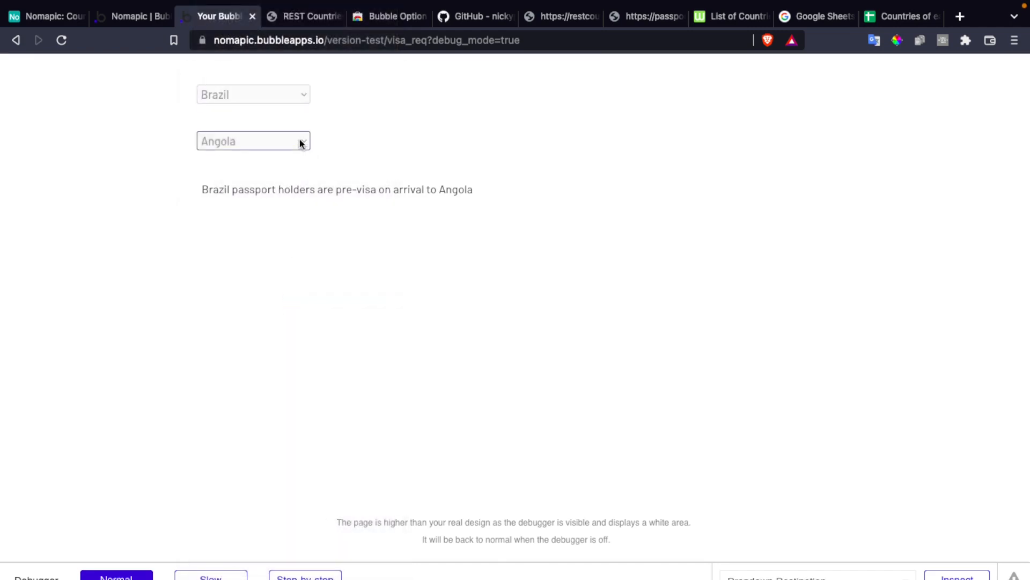
click(301, 144)
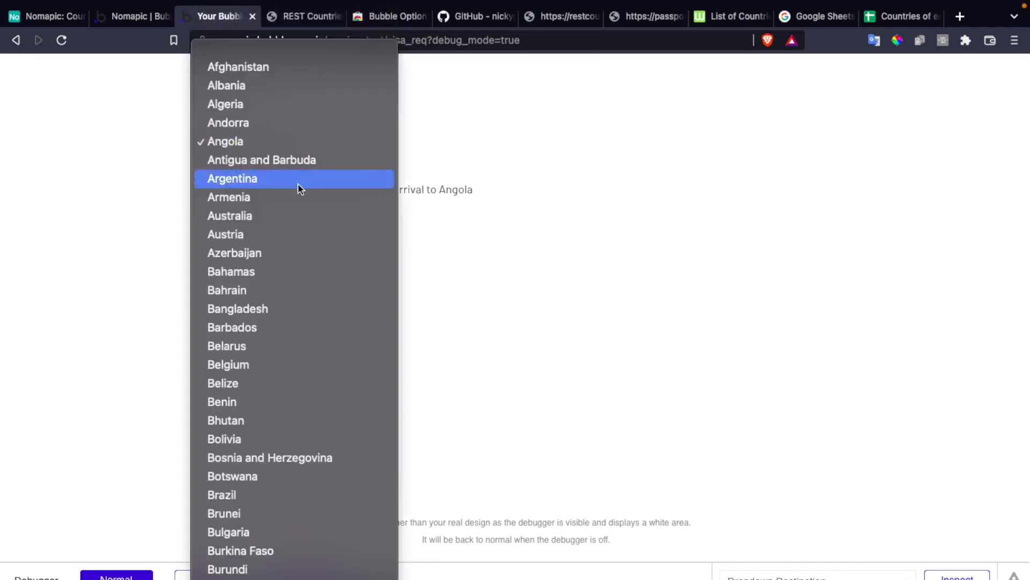
click(299, 255)
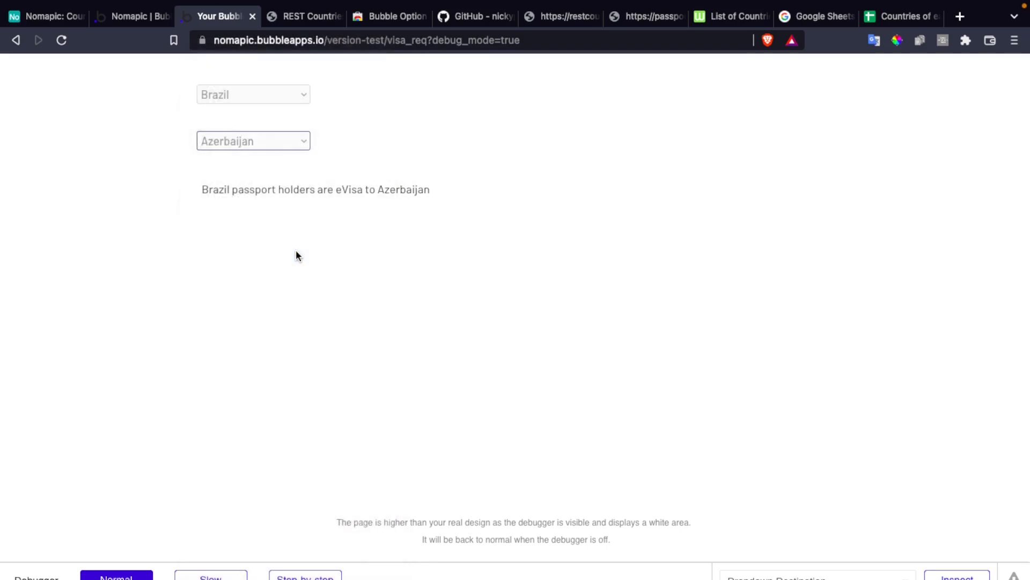
Step: Test the visa text for the Brazil passport with Turkmenistan as destination
click(289, 143)
scroll(296, 265, down, 15)
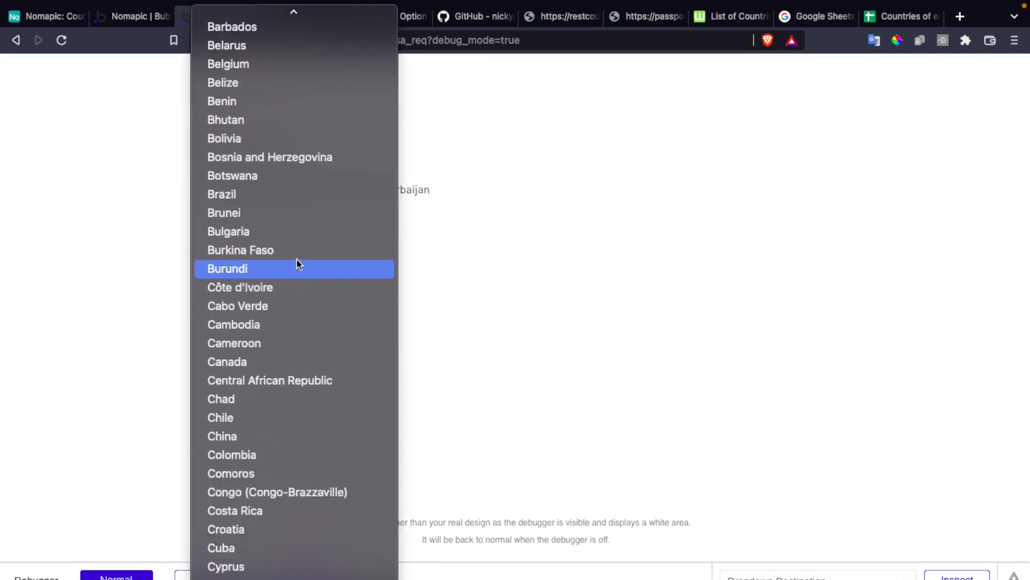
scroll(297, 260, down, 20)
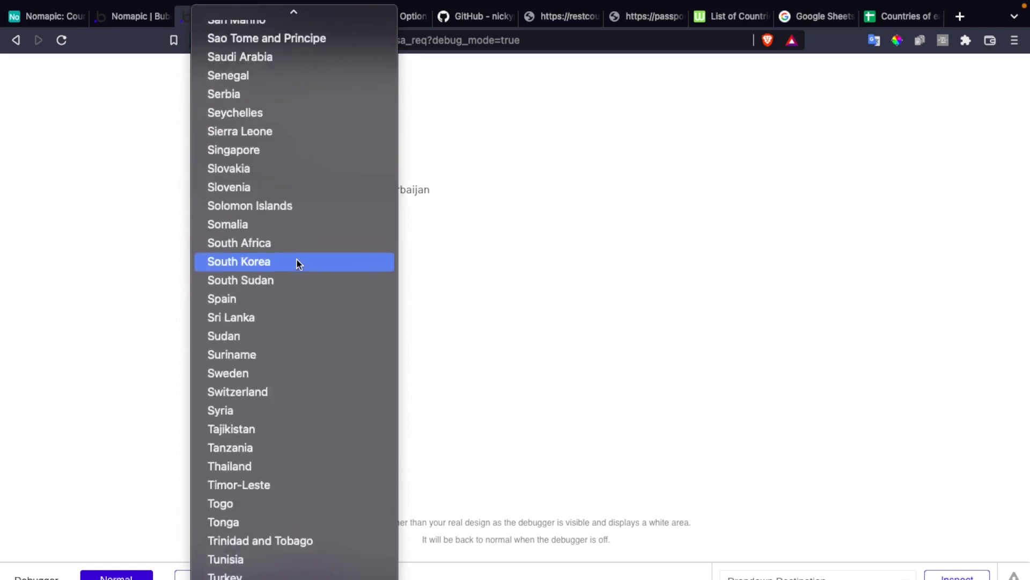
scroll(298, 263, down, 3)
click(303, 384)
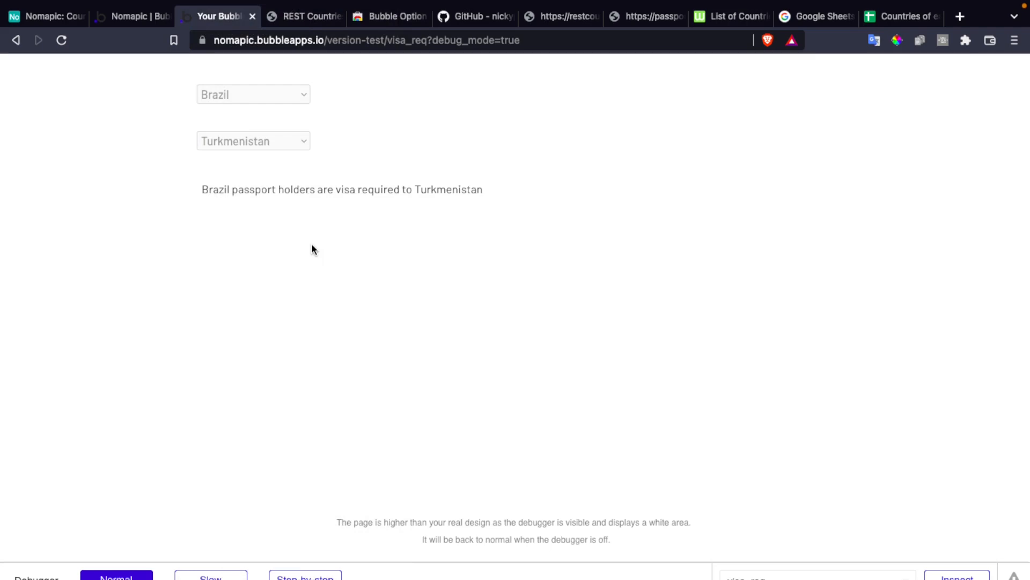
Step: Look through the full list of destination countries and close it without changing the selection
click(270, 141)
scroll(279, 239, up, 20)
scroll(275, 240, up, 20)
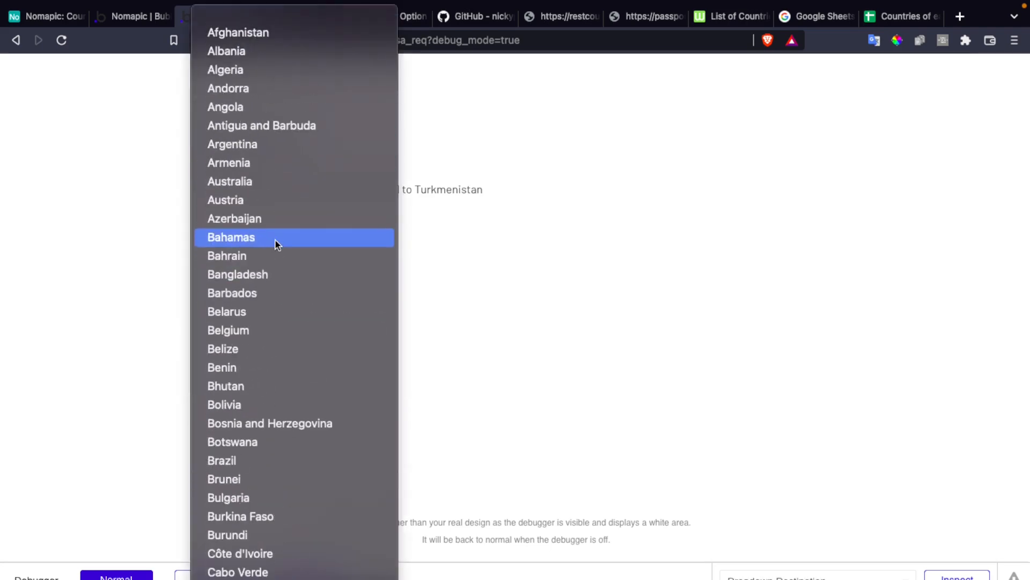
scroll(275, 240, down, 20)
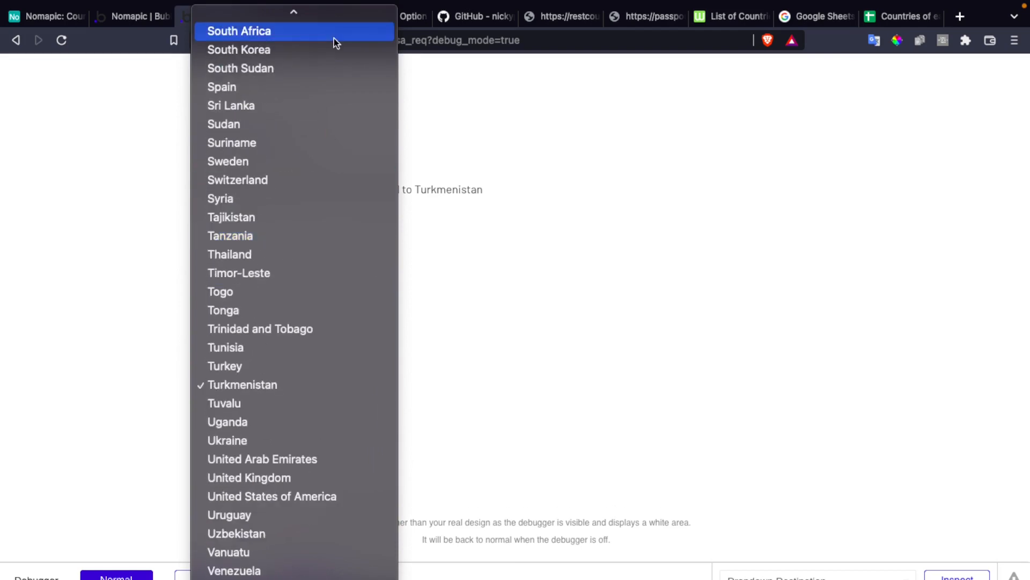
scroll(319, 260, up, 20)
click(554, 236)
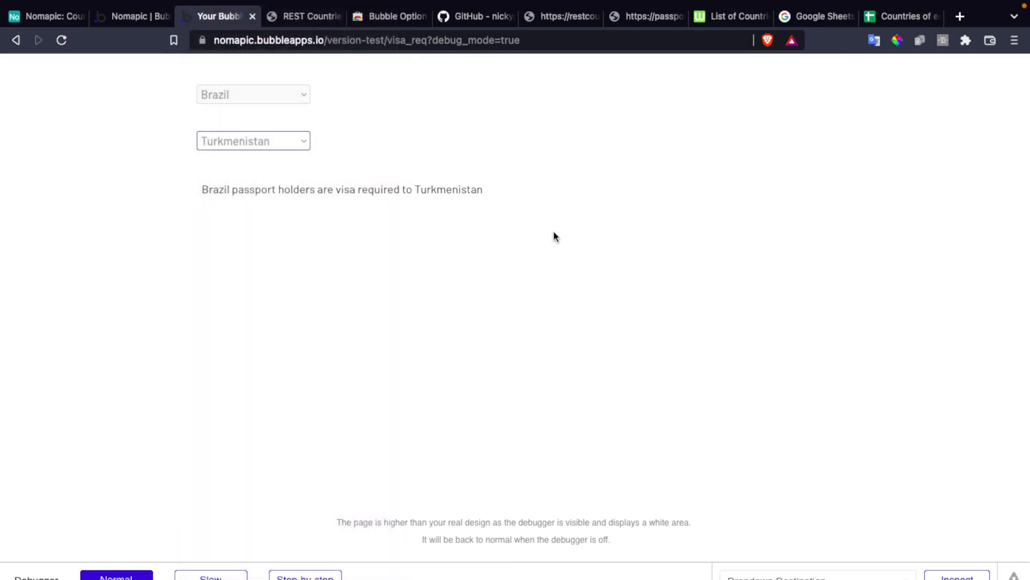
Step: Return to the Bubble editor and open the properties of Dropdown Passport Held
click(129, 17)
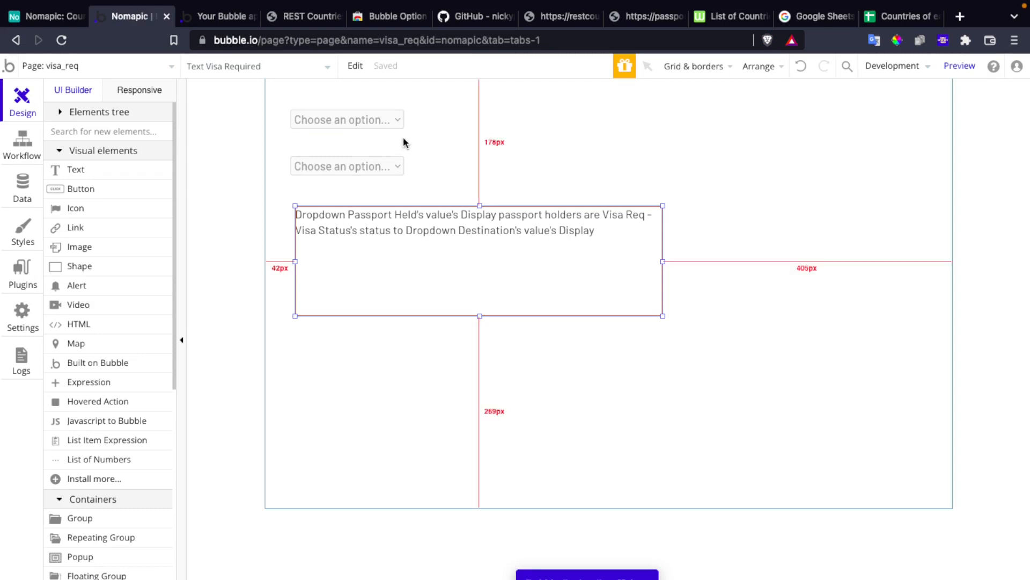
click(378, 123)
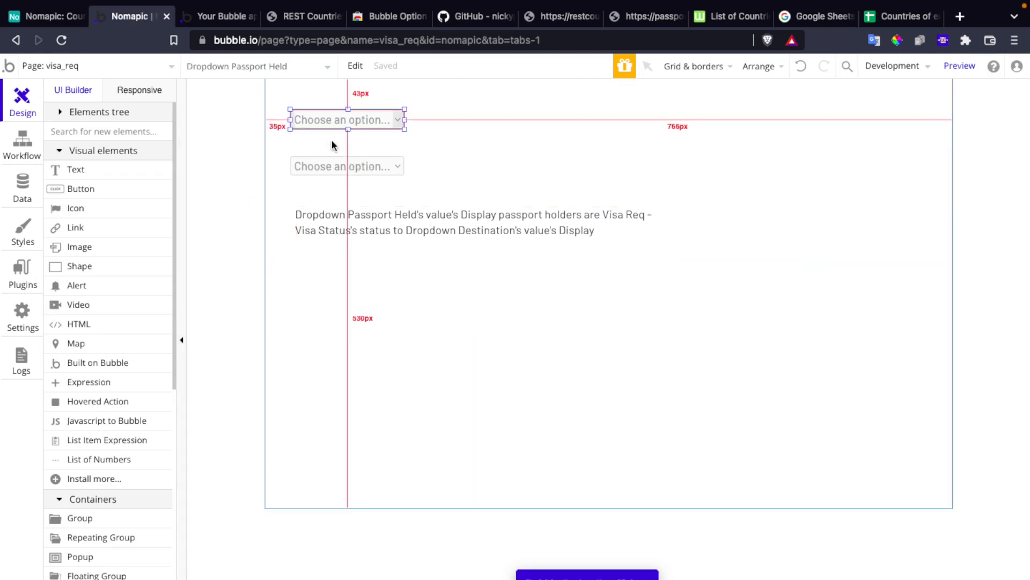
double_click(339, 121)
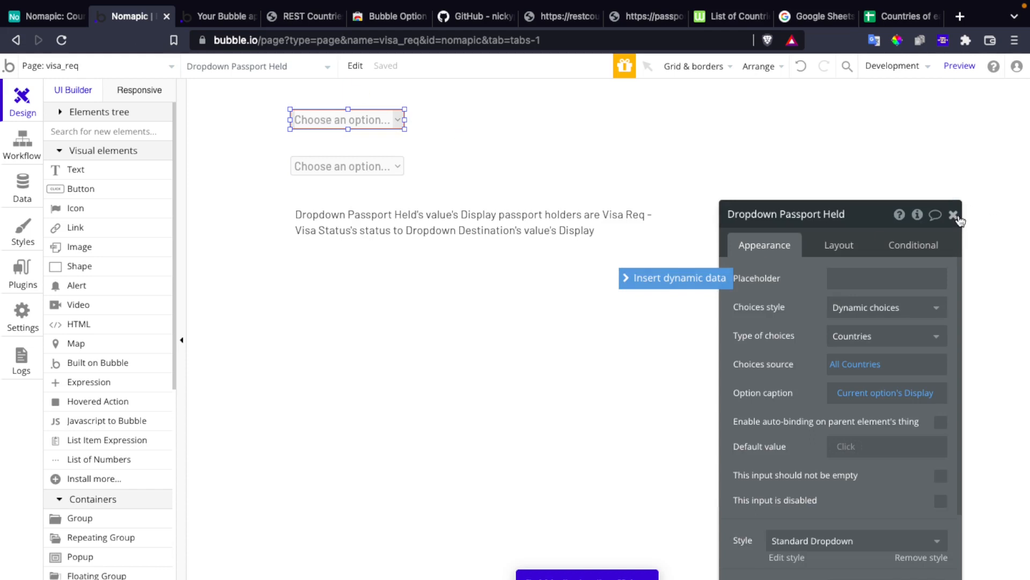